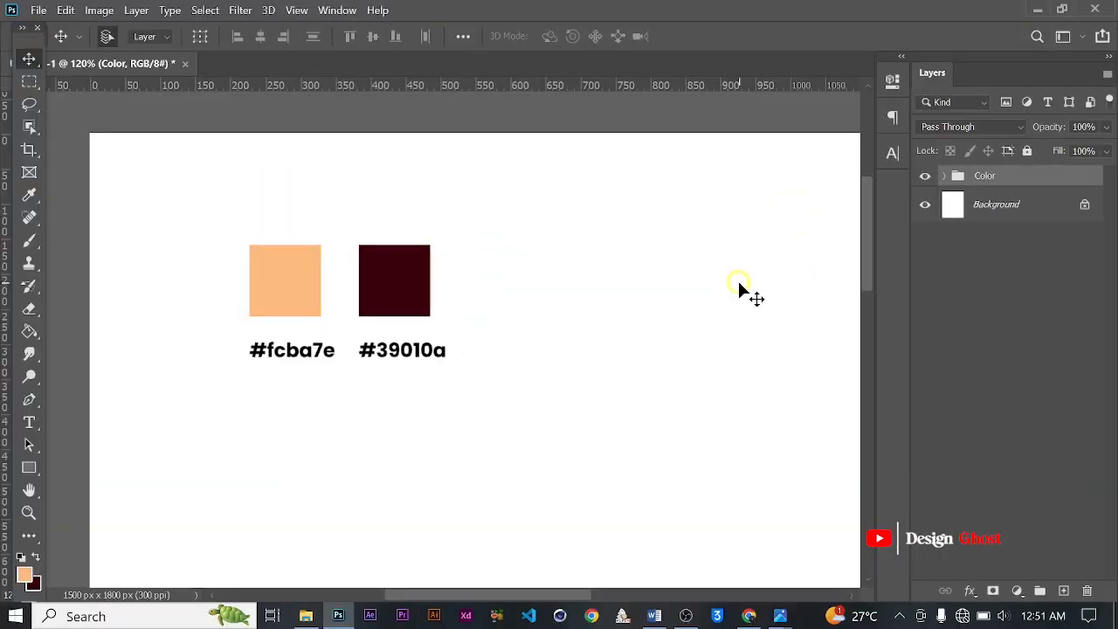
# Examine the two colour swatches, the size and resolution note, and the source images in the Kindom Rediscoveries folder.
pyautogui.scroll(1, 353, 307)
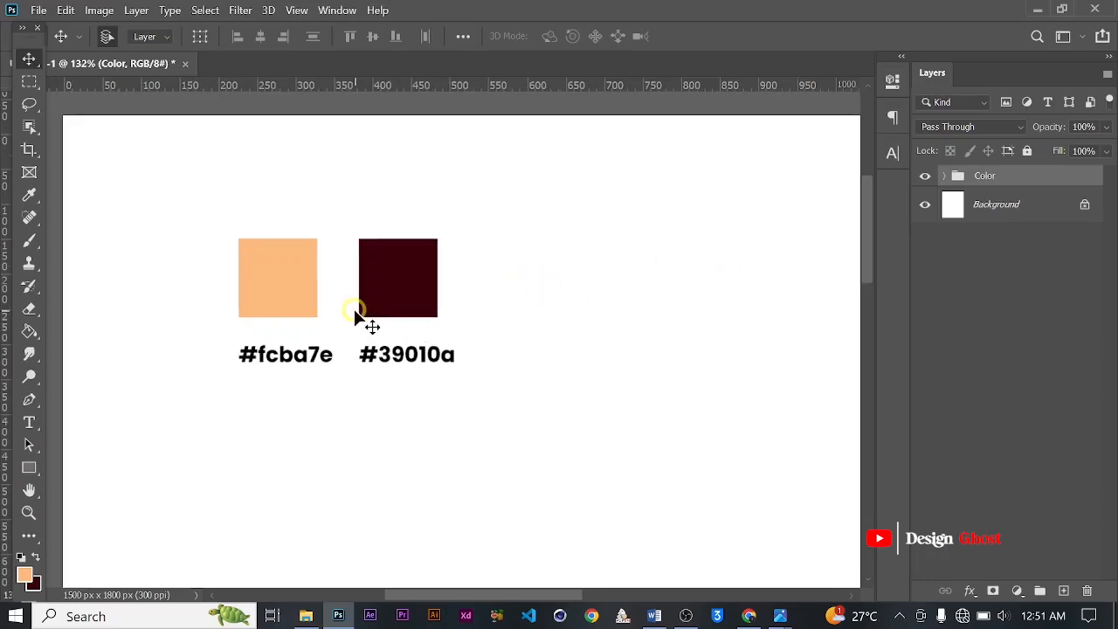
pyautogui.scroll(2, 307, 282)
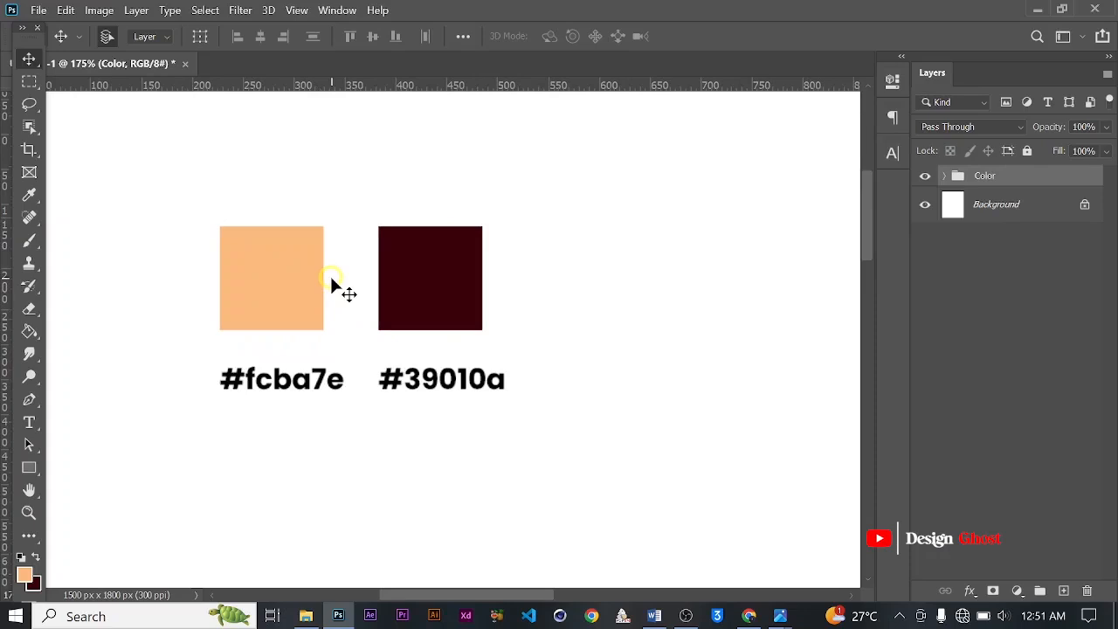
pyautogui.hotkey('ctrl', '0')
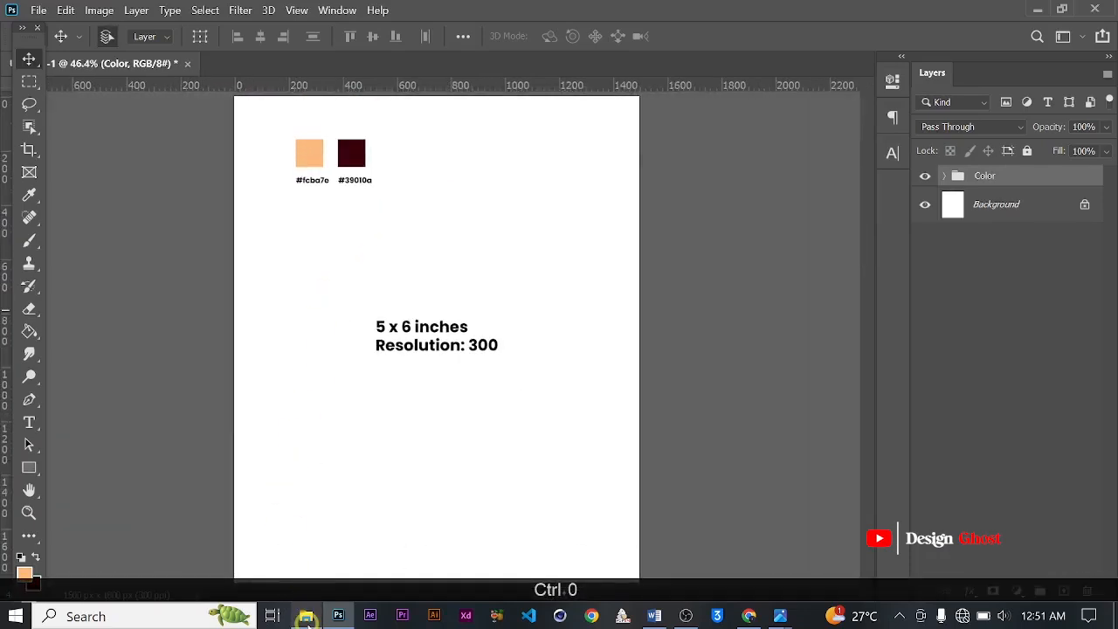
pyautogui.click(306, 616)
pyautogui.moveTo(696, 382); pyautogui.dragTo(372, 232)
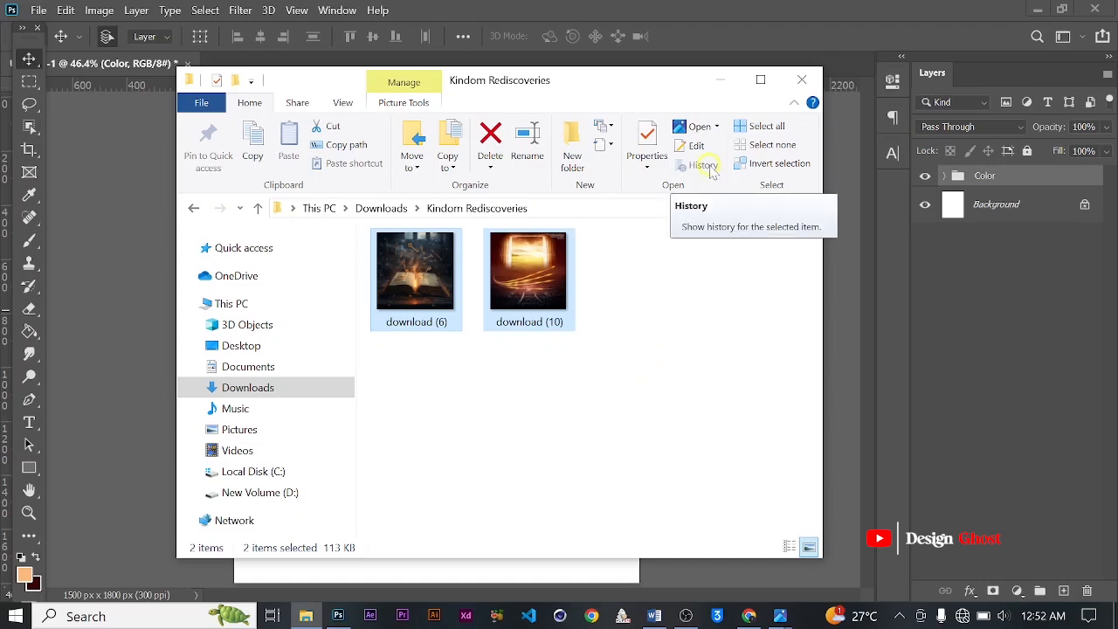
pyautogui.click(721, 84)
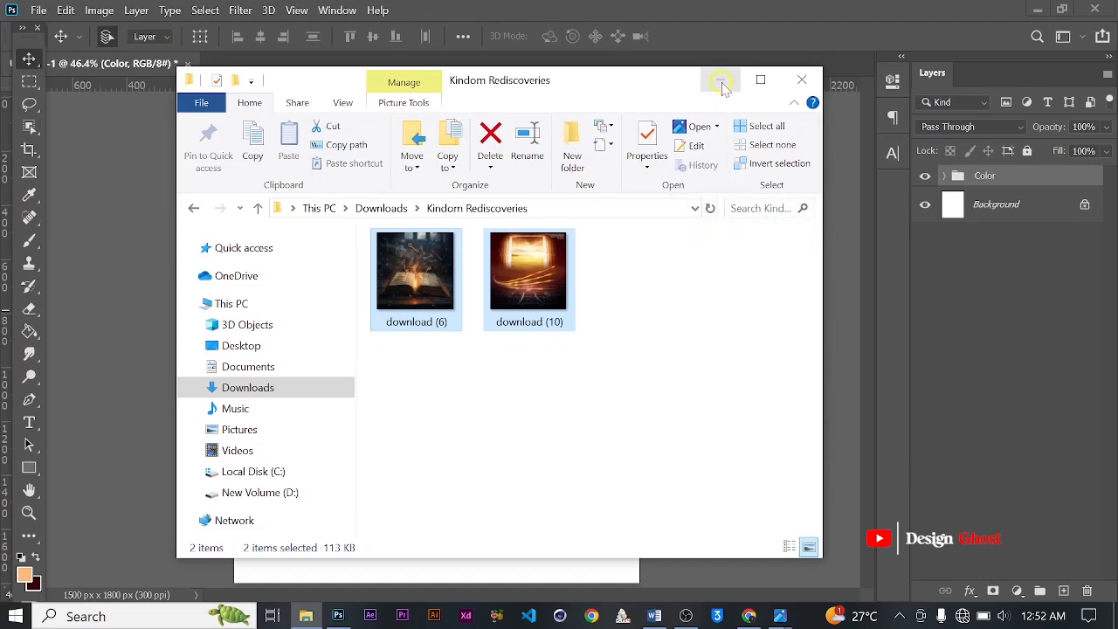
pyautogui.click(718, 81)
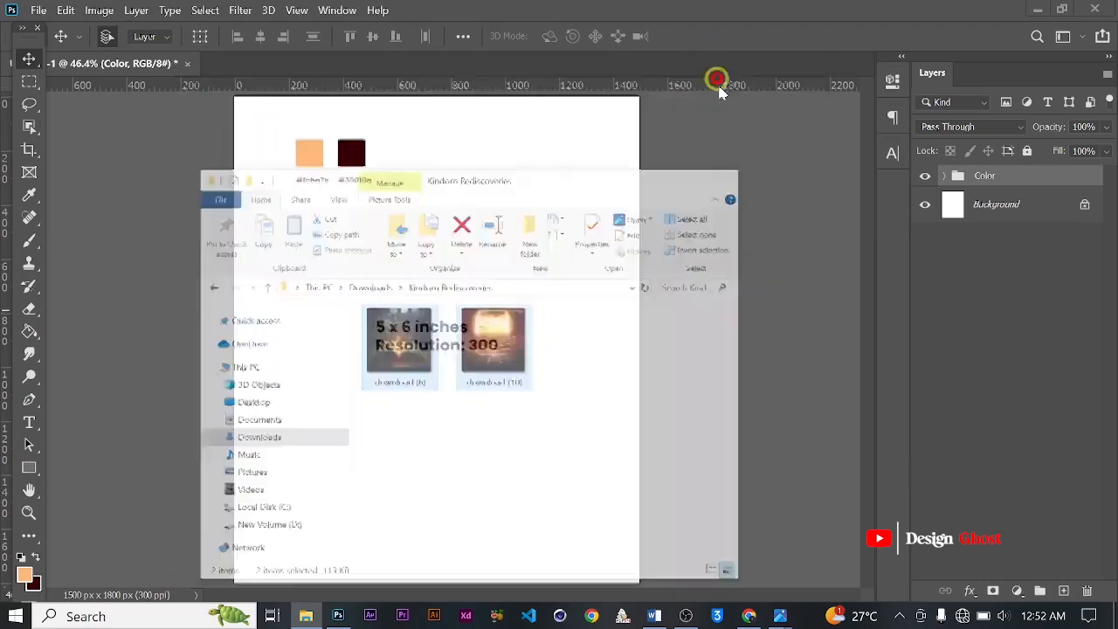
pyautogui.scroll(1, 420, 326)
pyautogui.scroll(-2, 439, 332)
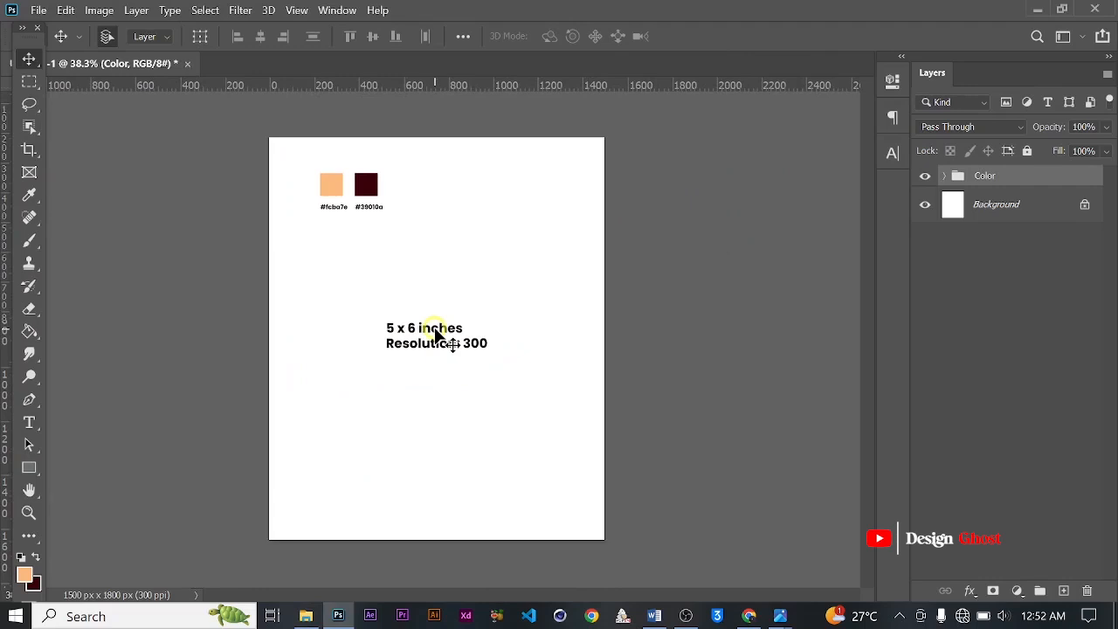
pyautogui.scroll(1, 437, 334)
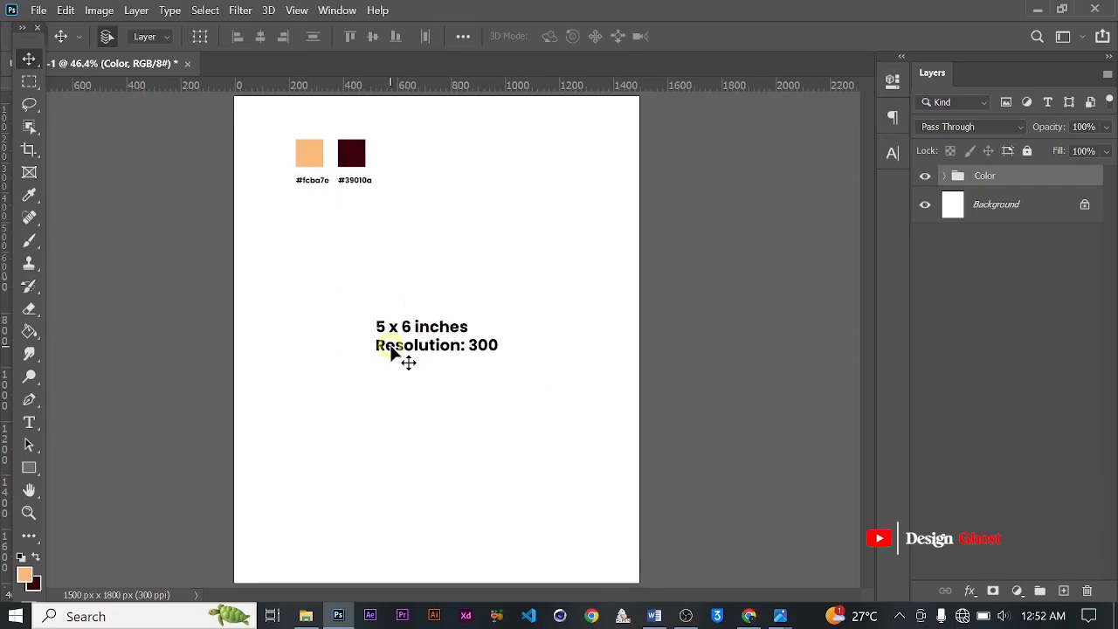
pyautogui.press('Return')
pyautogui.hotkey('ctrl', '0')
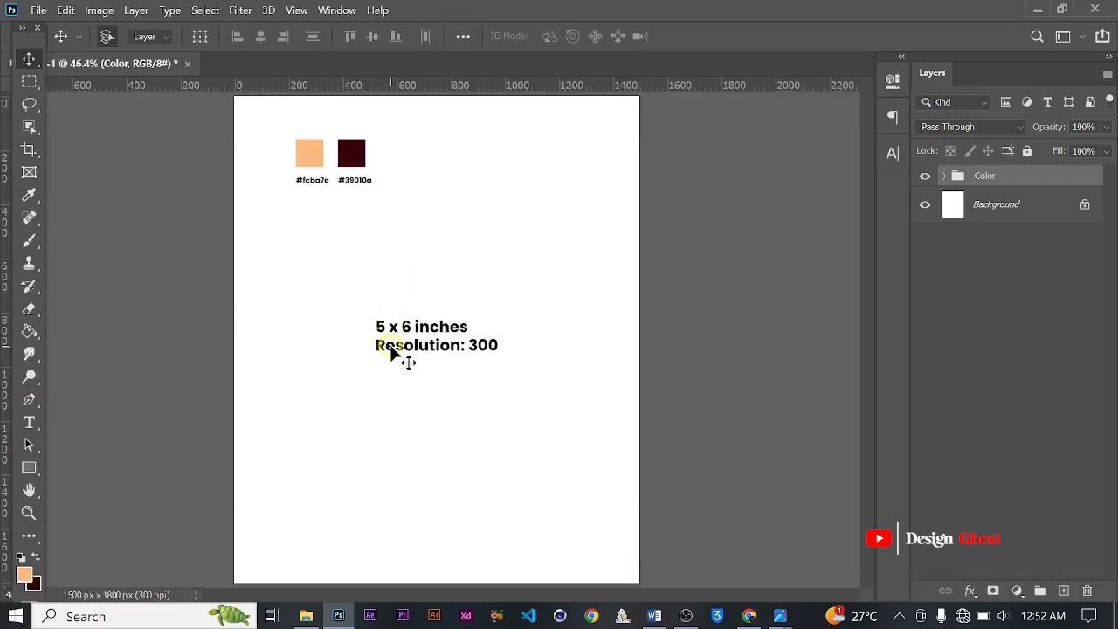
# Hide the Color group so that only the blank white canvas shows.
pyautogui.click(945, 176)
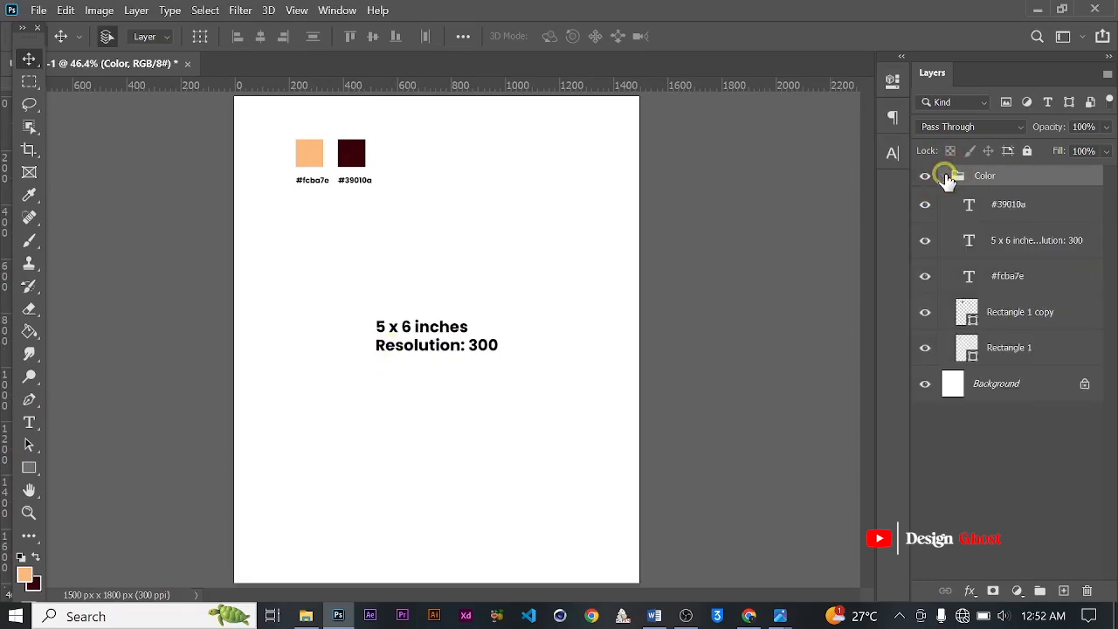
pyautogui.click(945, 177)
pyautogui.click(925, 177)
pyautogui.press('Return')
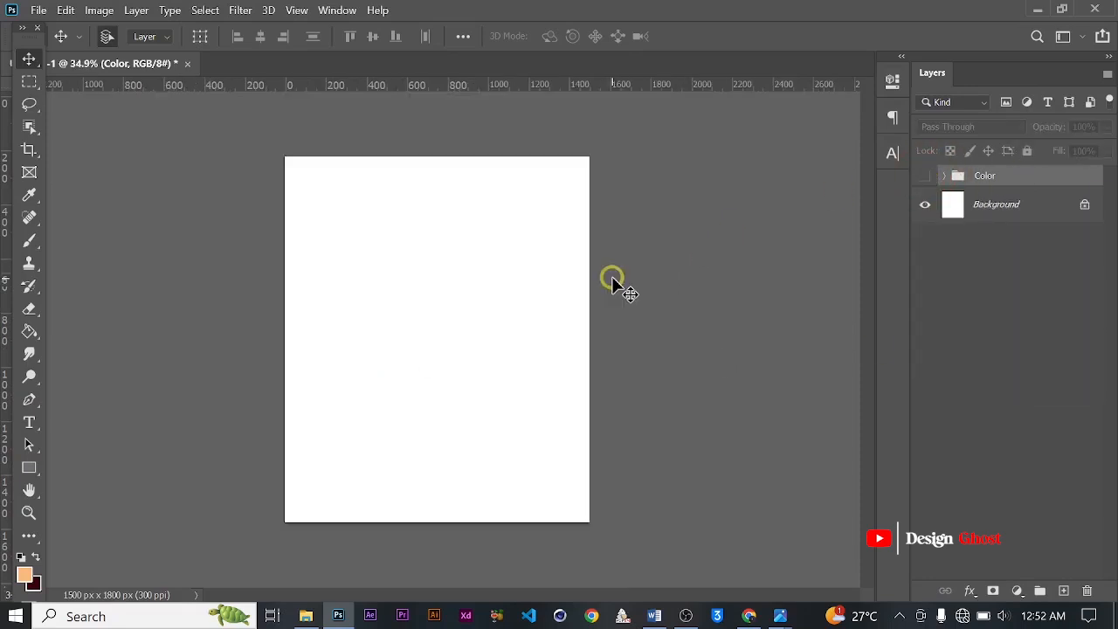
pyautogui.hotkey('ctrl', '0')
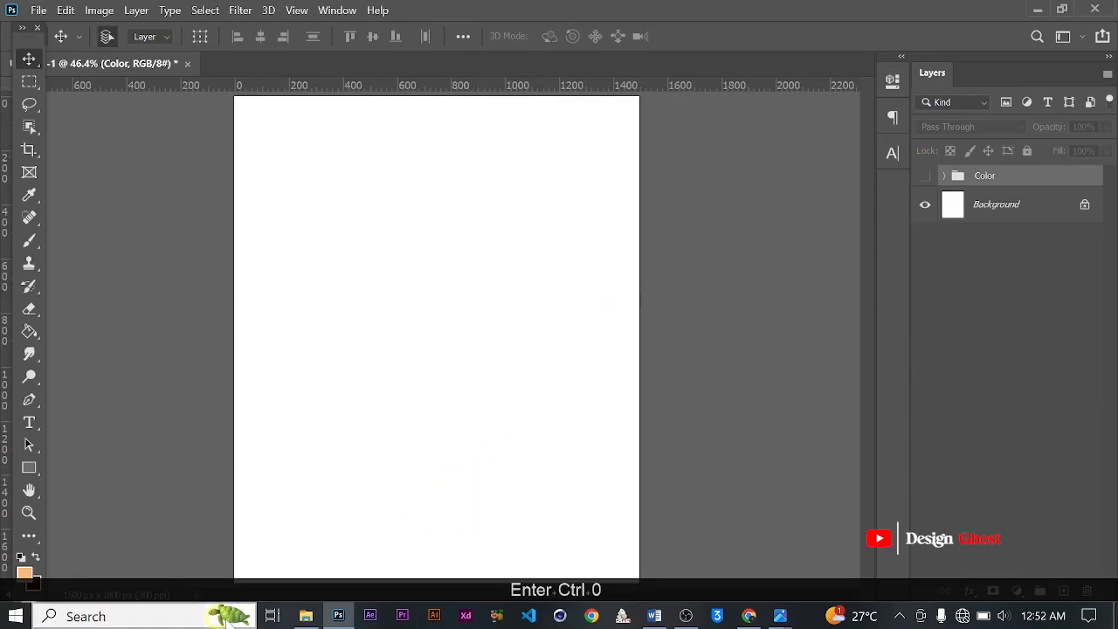
# Open download (6) and download (10) from the Kindom Rediscoveries folder as separate documents, and return to the blank poster document.
pyautogui.click(304, 614)
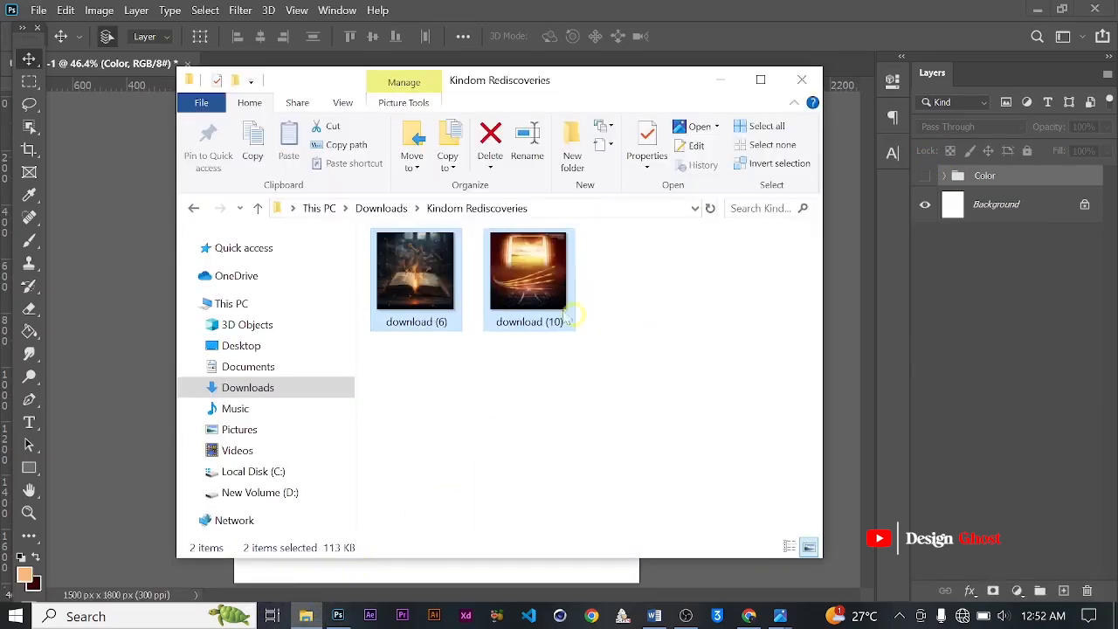
pyautogui.moveTo(524, 270); pyautogui.dragTo(718, 64)
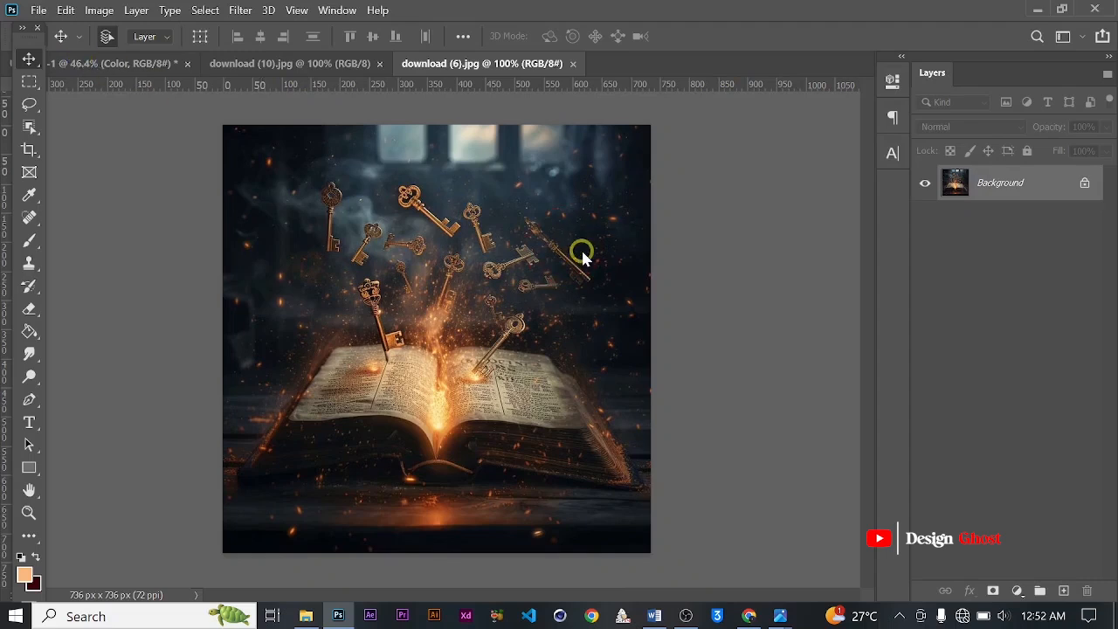
pyautogui.click(137, 63)
pyautogui.scroll(-2, 462, 213)
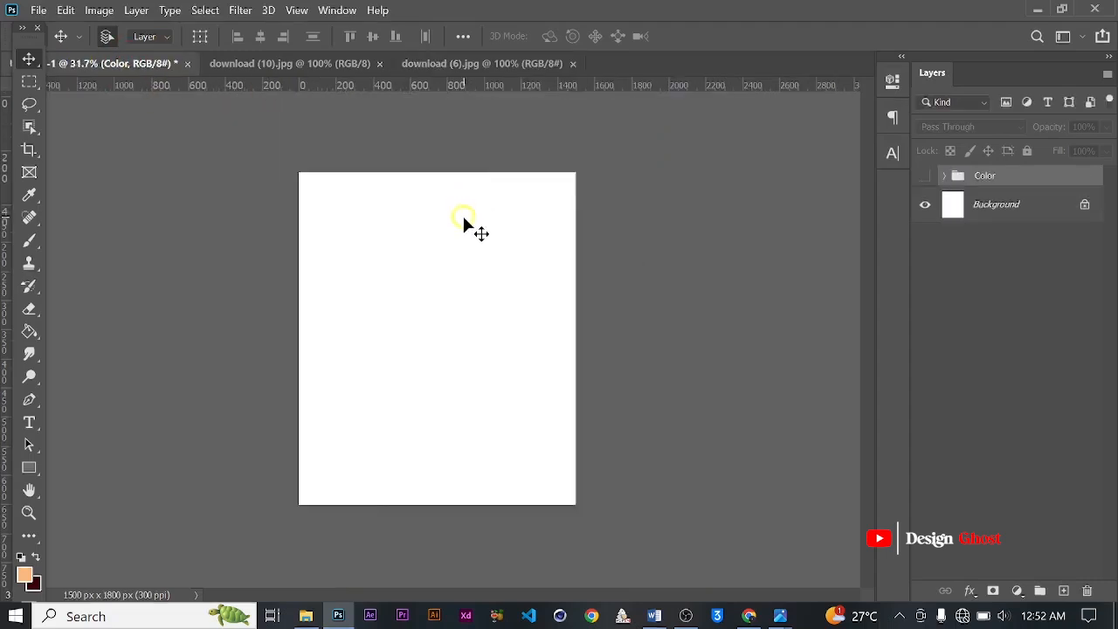
pyautogui.scroll(2, 422, 276)
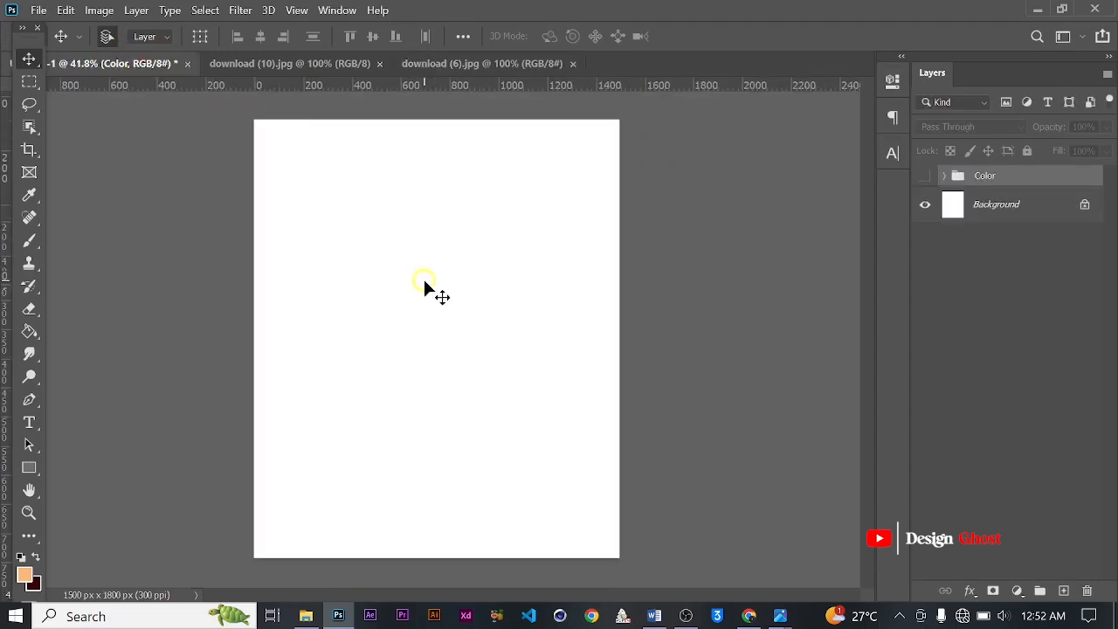
# Add a new empty layer between the Color group and the Background layer.
pyautogui.click(1062, 589)
pyautogui.moveTo(1010, 184); pyautogui.dragTo(1030, 232)
pyautogui.hotkey('ctrl', 'z')
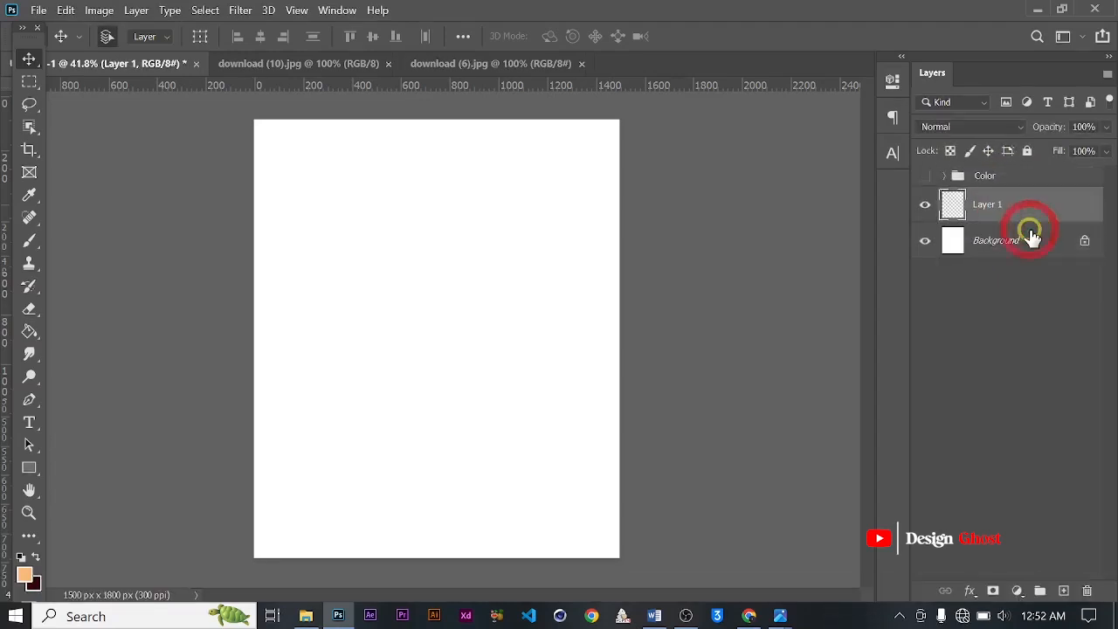
pyautogui.scroll(-1, 482, 337)
pyautogui.scroll(1, 483, 337)
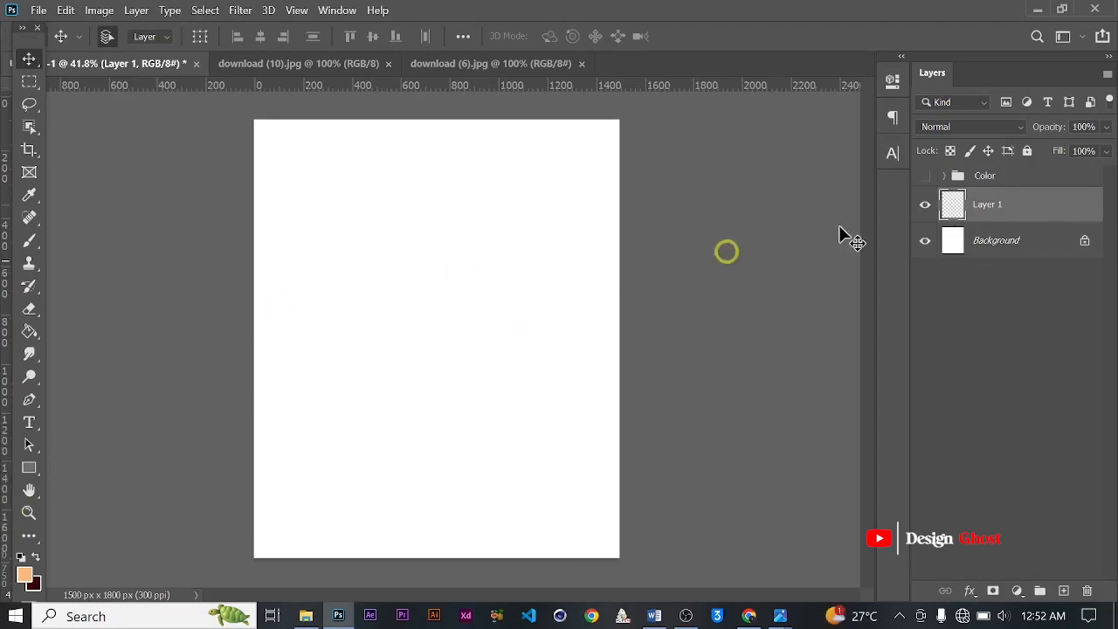
# Sample #39010a from the dark swatch as the foreground colour, showing the Color group only while sampling.
pyautogui.click(924, 177)
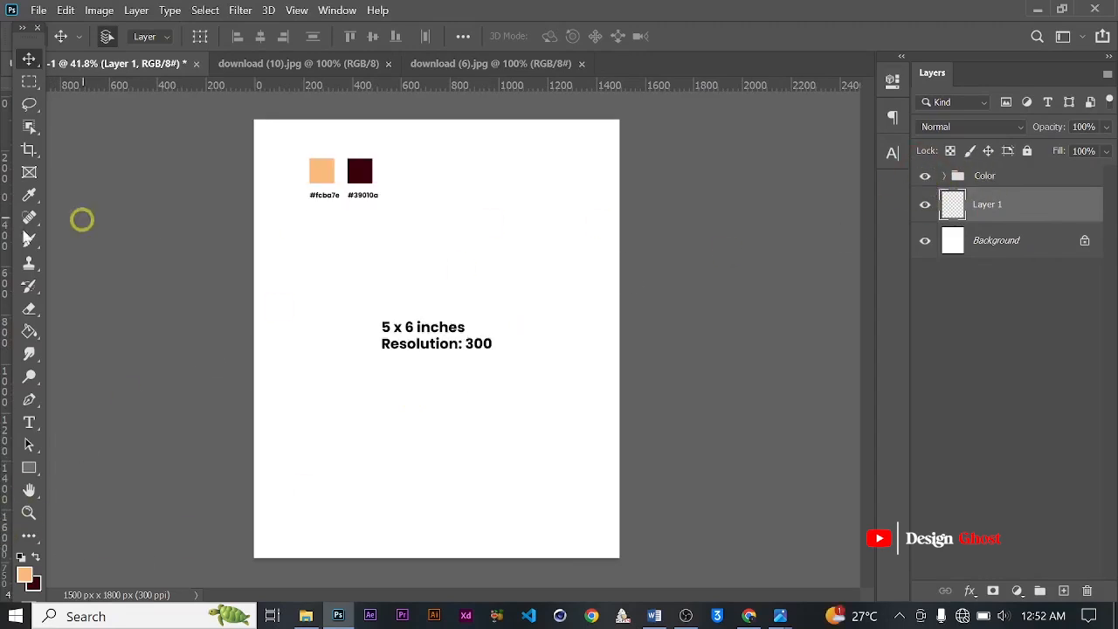
pyautogui.scroll(5, 362, 165)
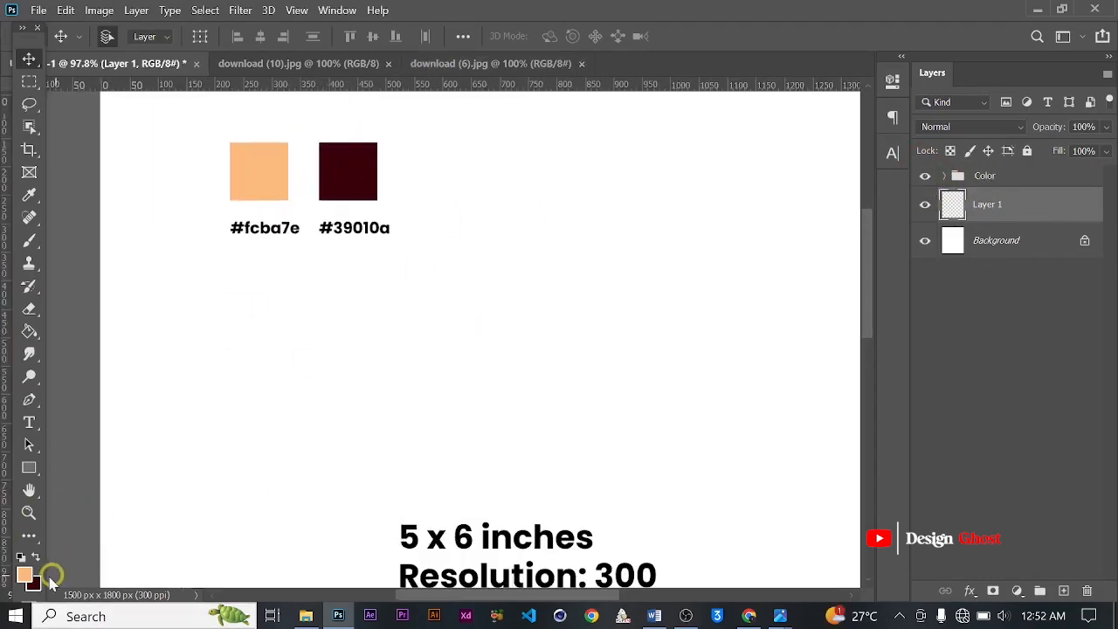
pyautogui.click(25, 574)
pyautogui.click(363, 164)
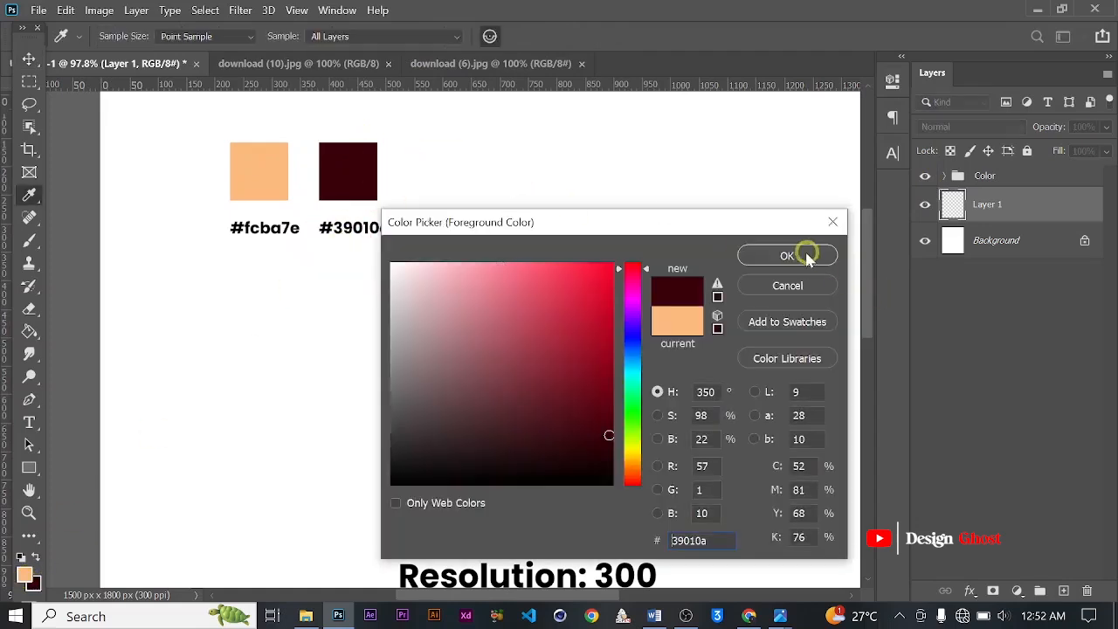
pyautogui.click(790, 253)
pyautogui.scroll(-1, 568, 323)
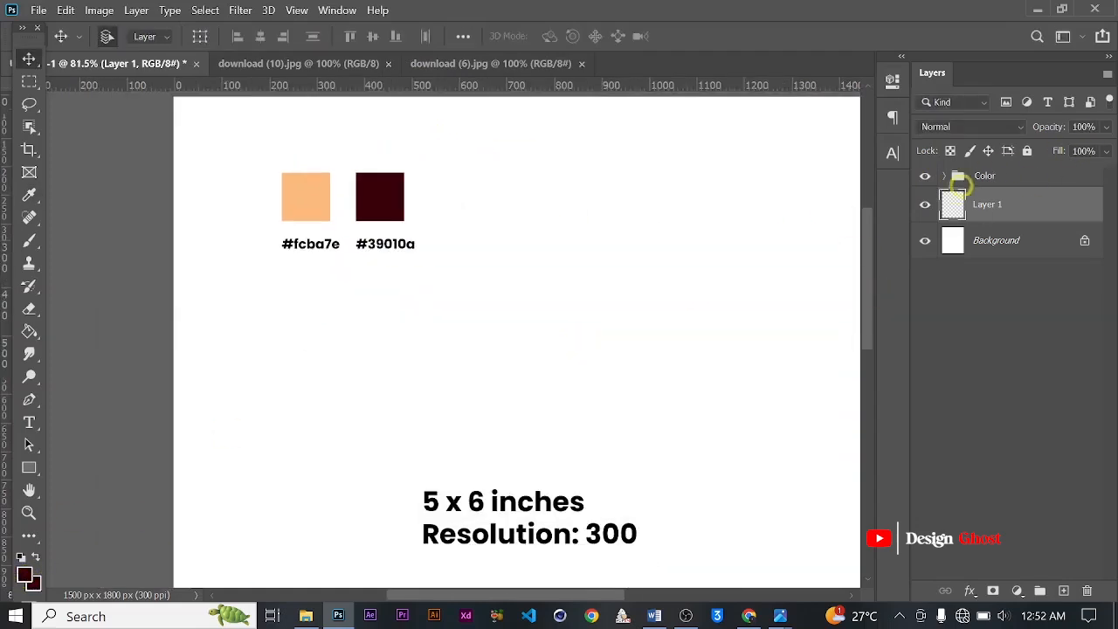
pyautogui.click(924, 176)
# Fill the empty layer with the dark maroon foreground colour using the Paint Bucket tool.
pyautogui.scroll(-2, 623, 321)
pyautogui.scroll(-3, 567, 340)
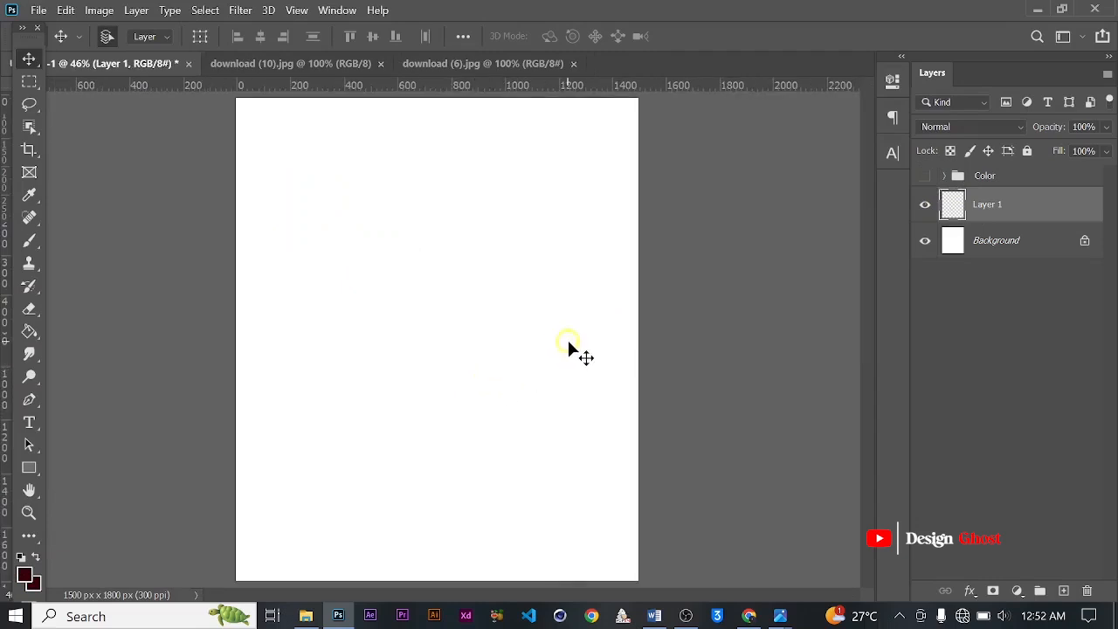
pyautogui.press('g')
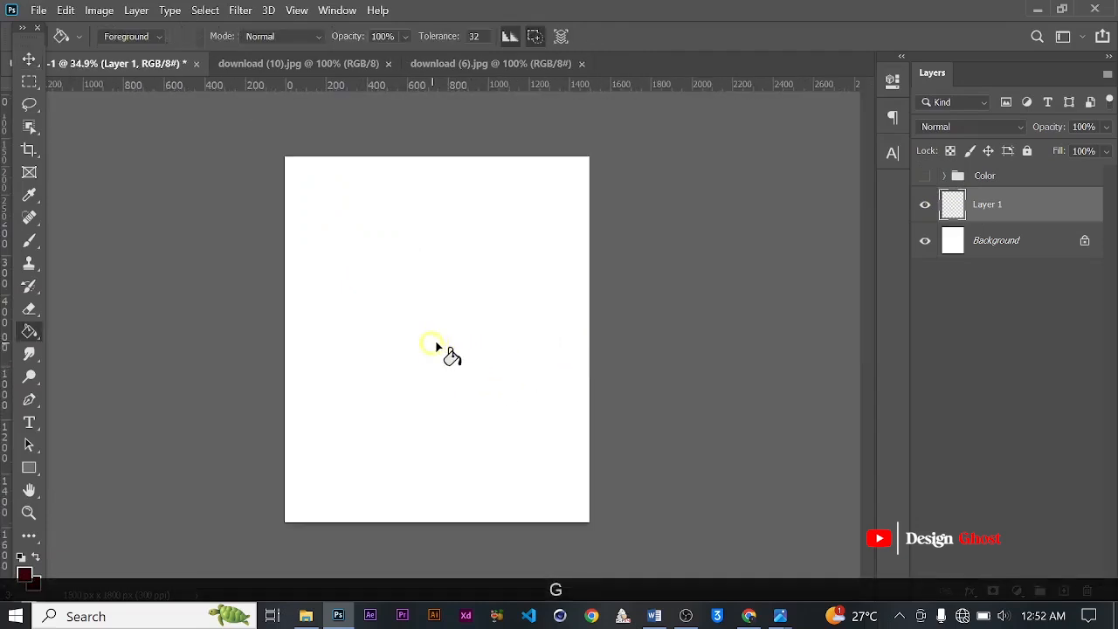
pyautogui.click(496, 320)
pyautogui.scroll(1, 489, 315)
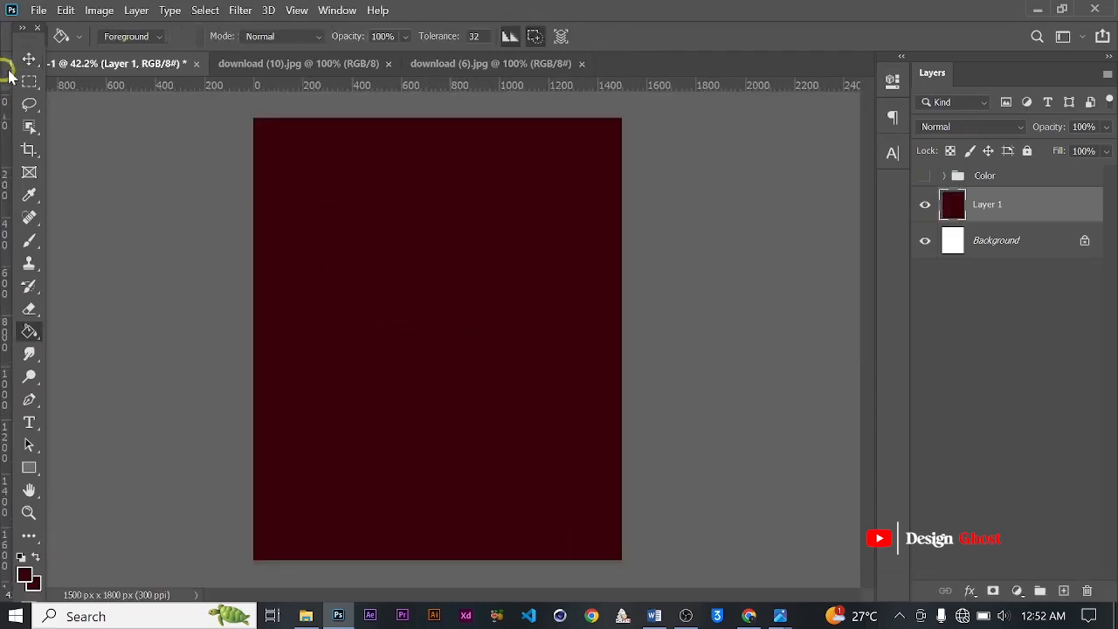
pyautogui.press('v')
pyautogui.scroll(-1, 444, 352)
pyautogui.press('Return')
pyautogui.hotkey('ctrl', '0')
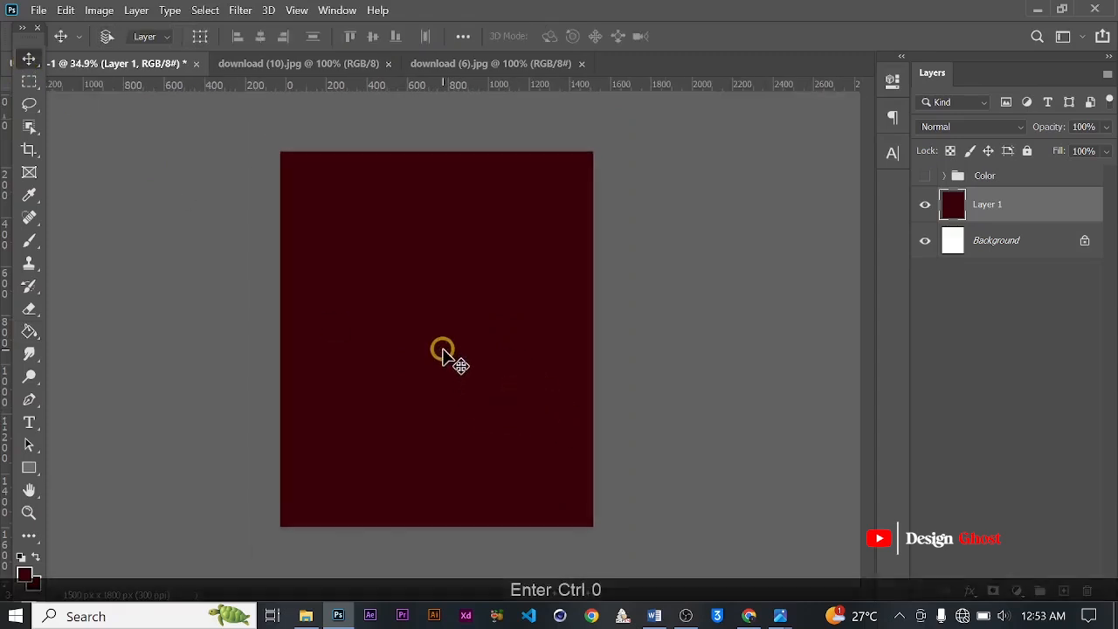
# Copy the open-door image from download (10).jpg into the poster document as a new layer above the maroon fill.
pyautogui.click(482, 67)
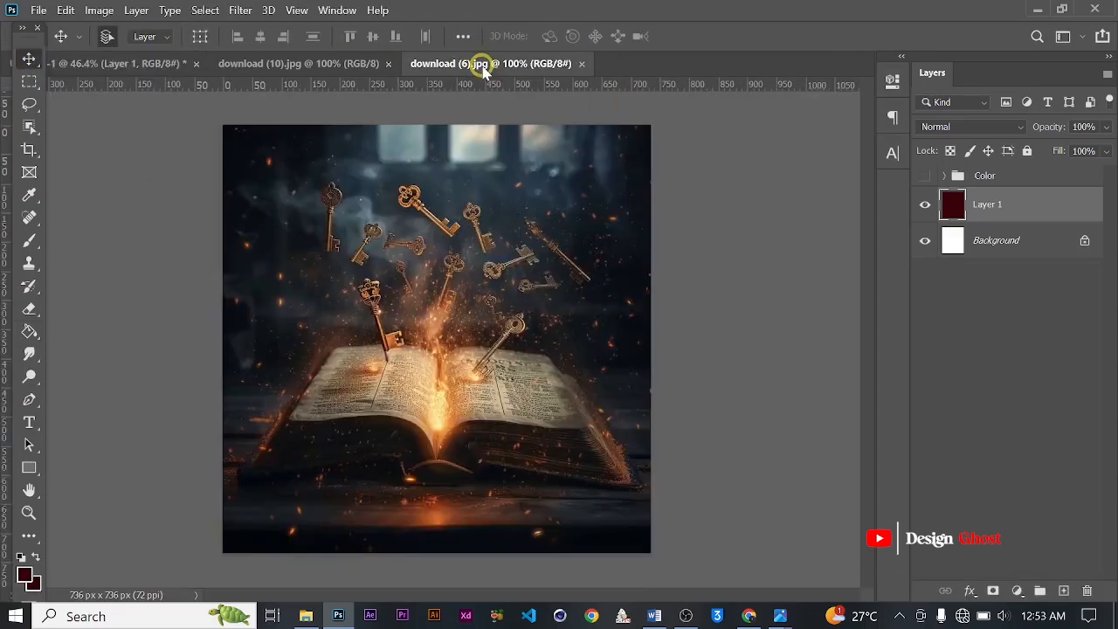
pyautogui.click(261, 65)
pyautogui.scroll(-1, 407, 290)
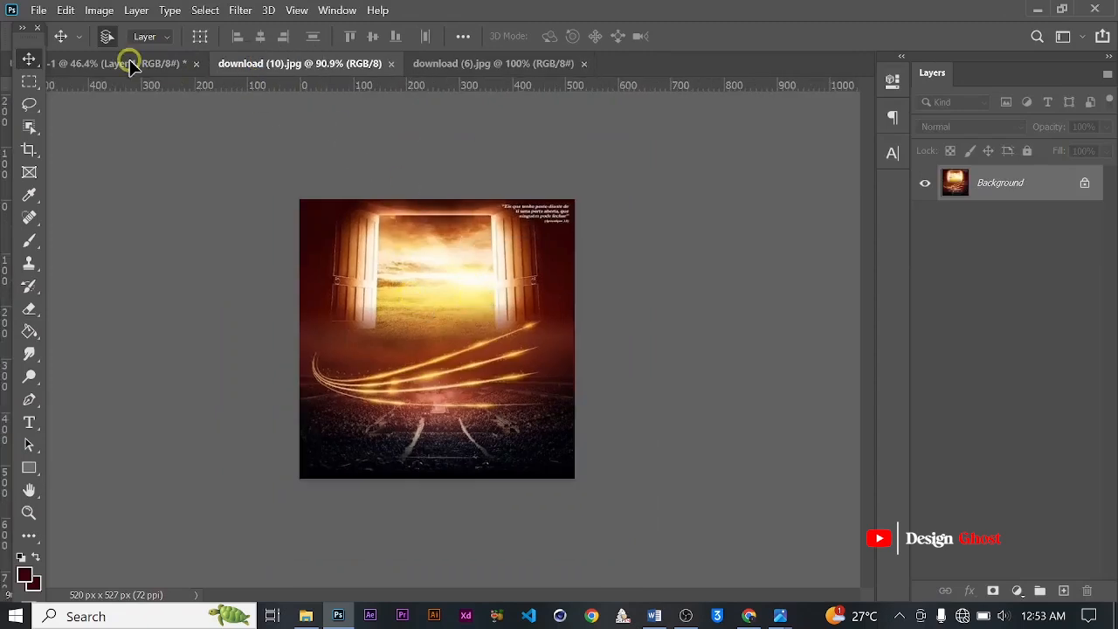
pyautogui.moveTo(129, 66); pyautogui.dragTo(449, 270)
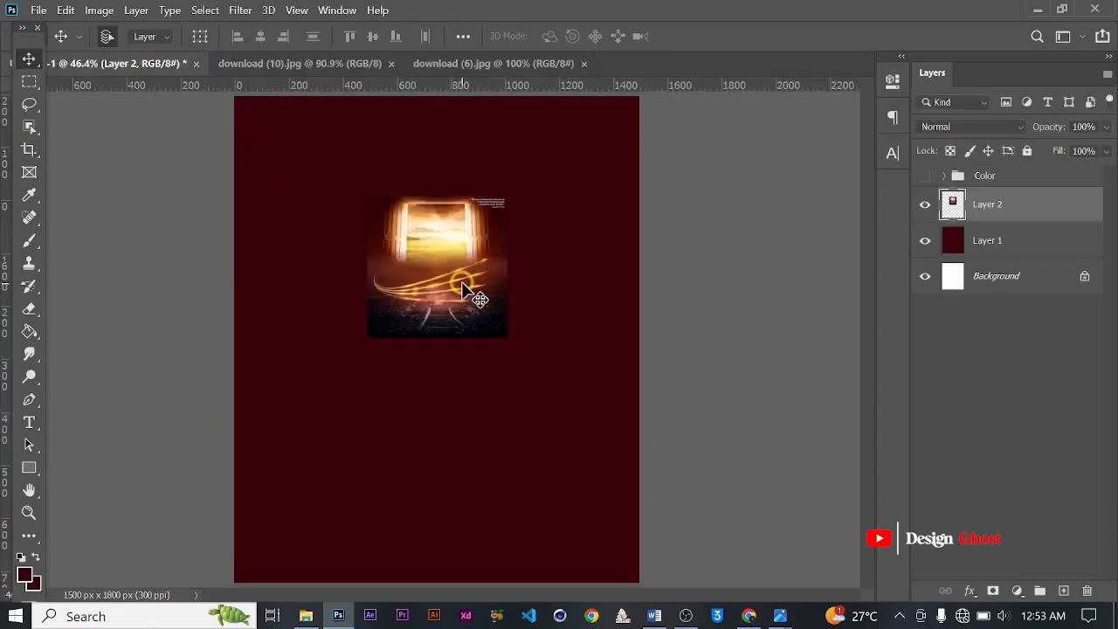
# Scale the open-door image to about 288% and position it across the full canvas width at the poster's upper edge.
pyautogui.hotkey('ctrl', 't')
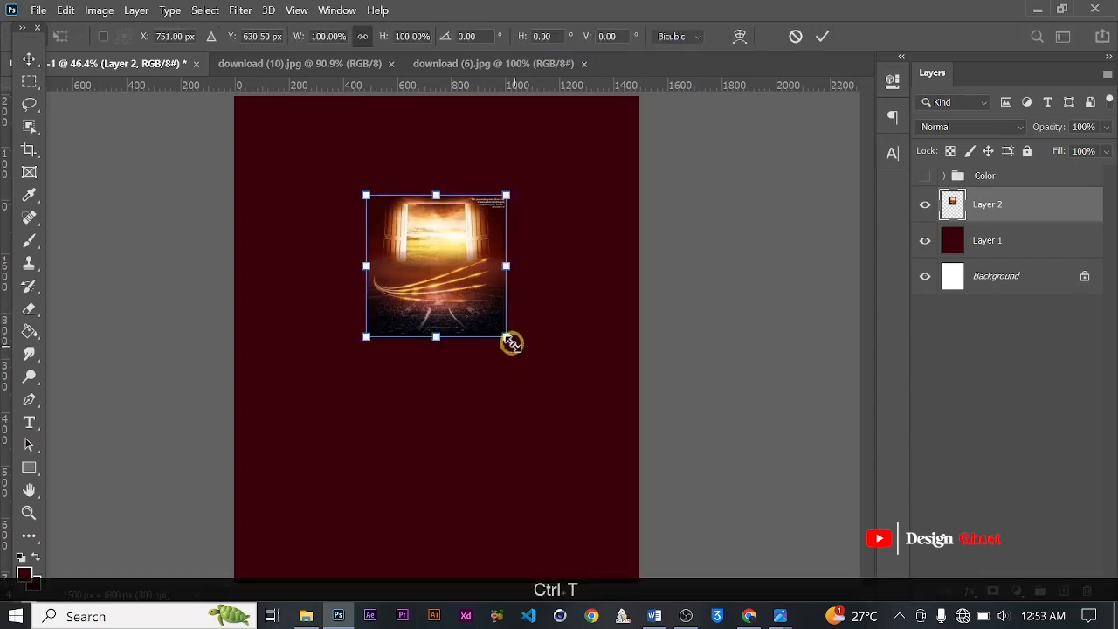
pyautogui.moveTo(511, 343); pyautogui.dragTo(661, 493)
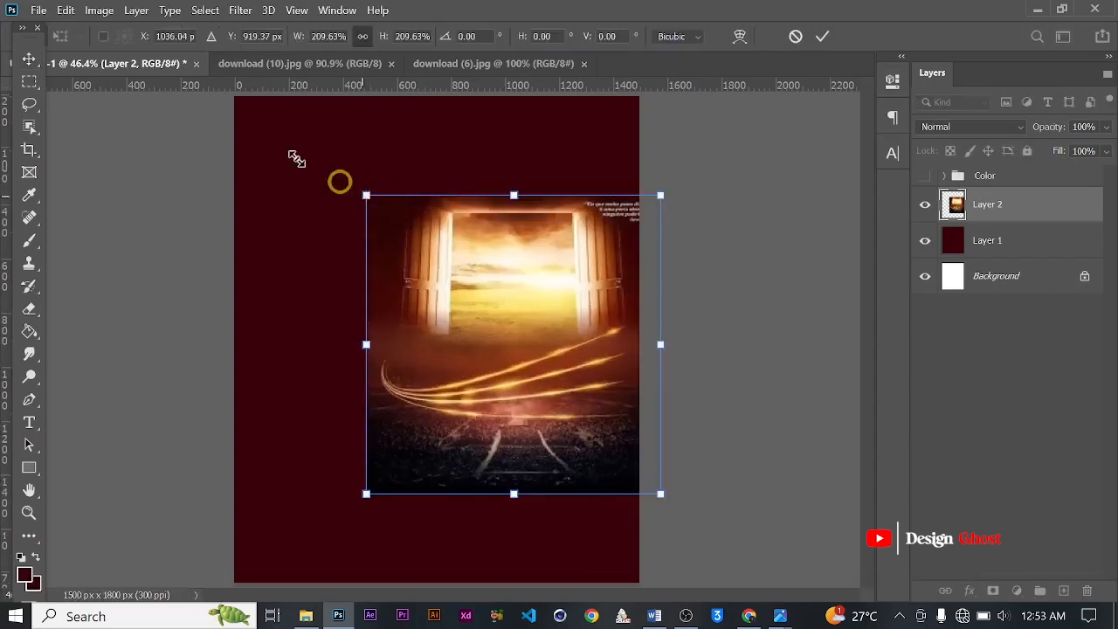
pyautogui.moveTo(296, 158); pyautogui.dragTo(244, 105)
pyautogui.scroll(-3, 472, 225)
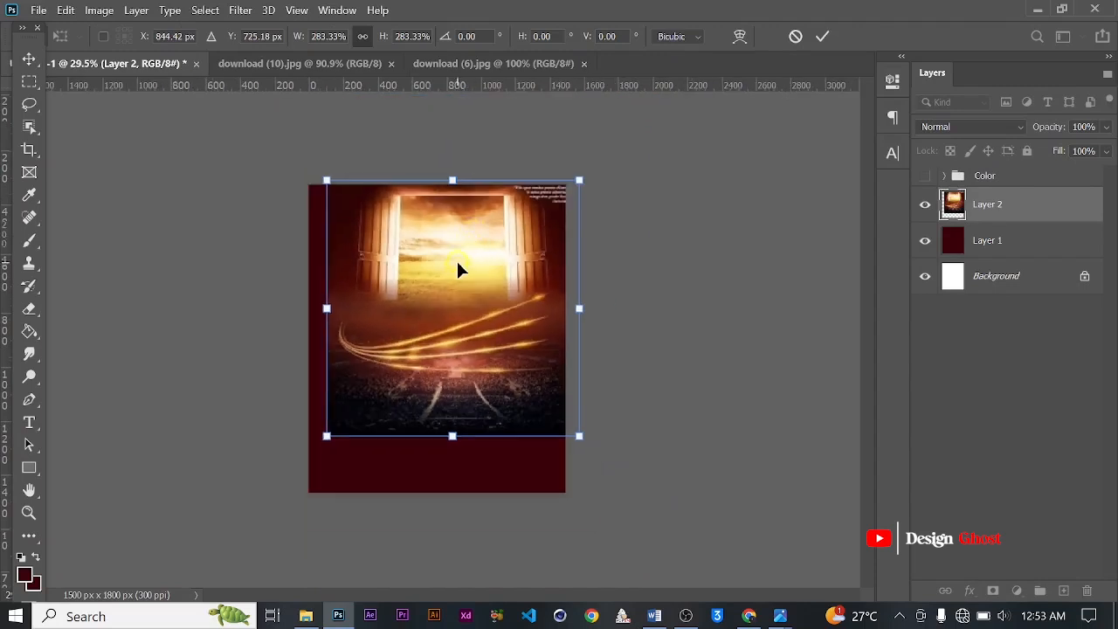
pyautogui.moveTo(457, 269); pyautogui.dragTo(439, 269)
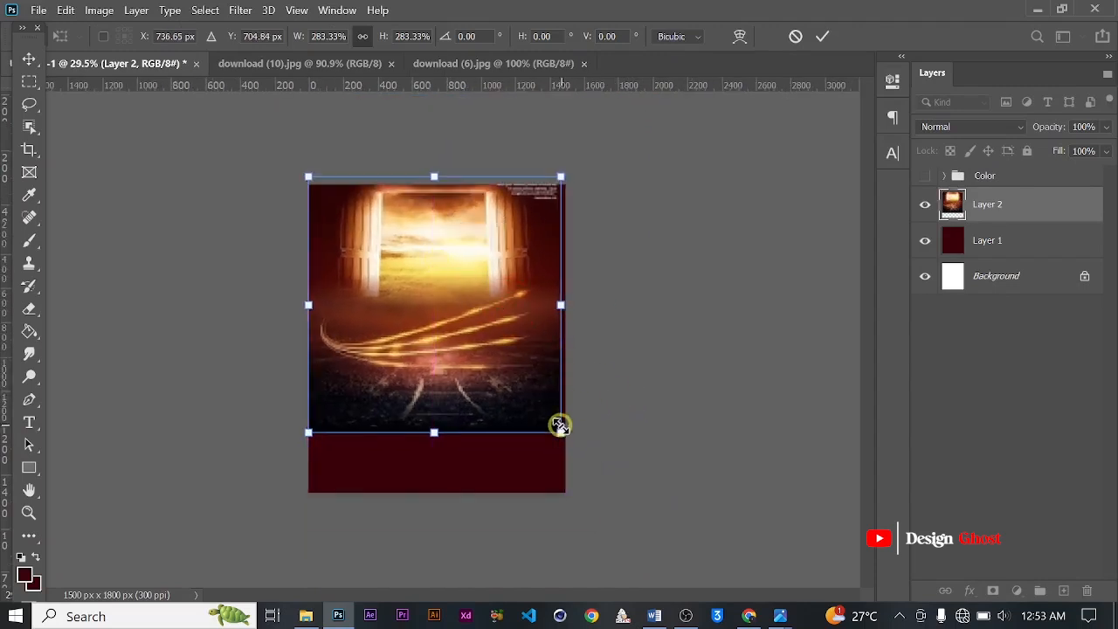
pyautogui.moveTo(560, 426); pyautogui.dragTo(565, 435)
pyautogui.press('Return')
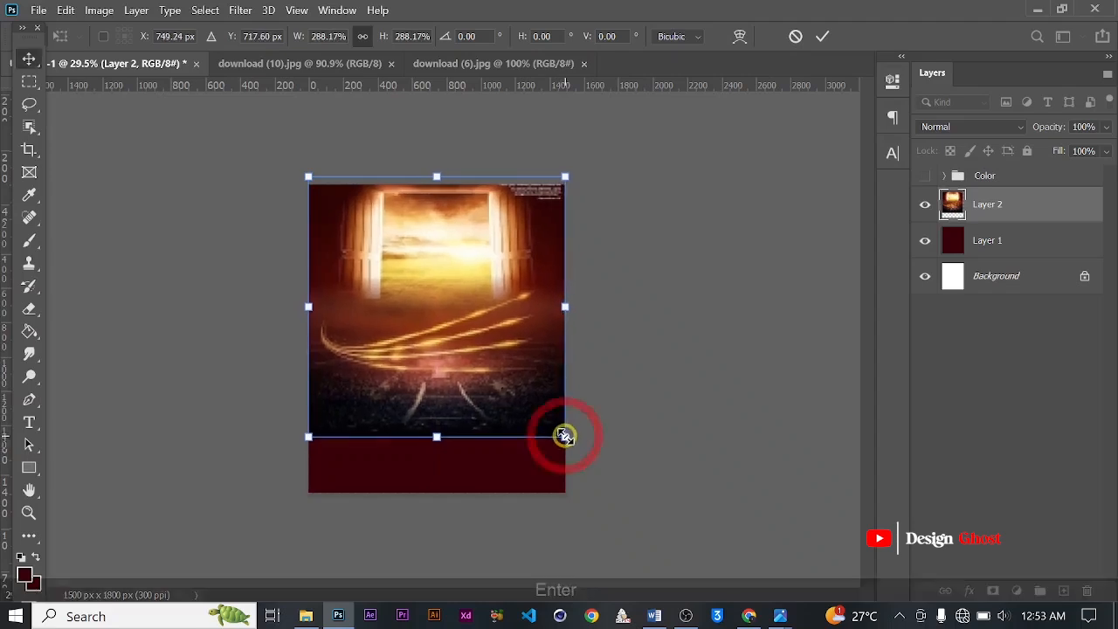
pyautogui.hotkey('ctrl', '0')
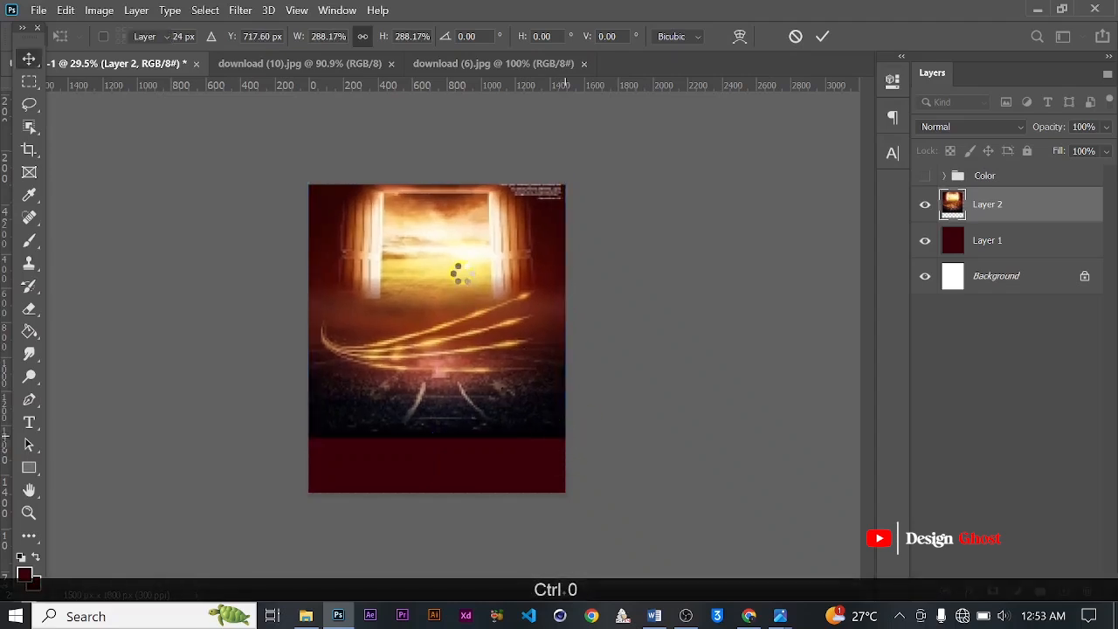
# Erase the light streaks and dark stadium area in the lower part of the door image with a soft 1300-pixel Eraser.
pyautogui.press('space')
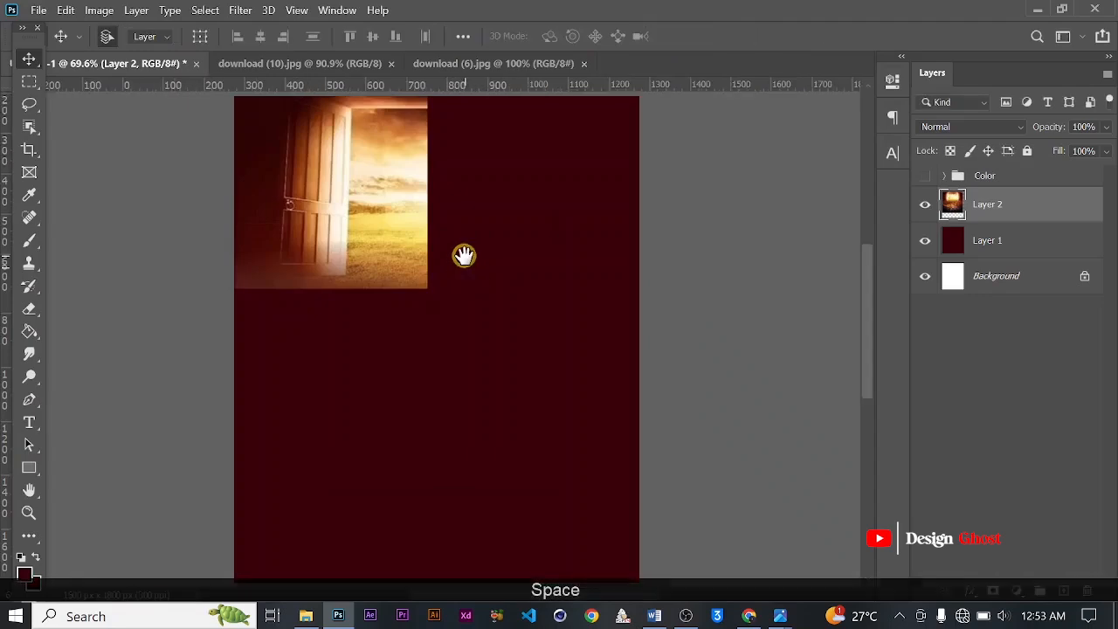
pyautogui.scroll(-4, 464, 254)
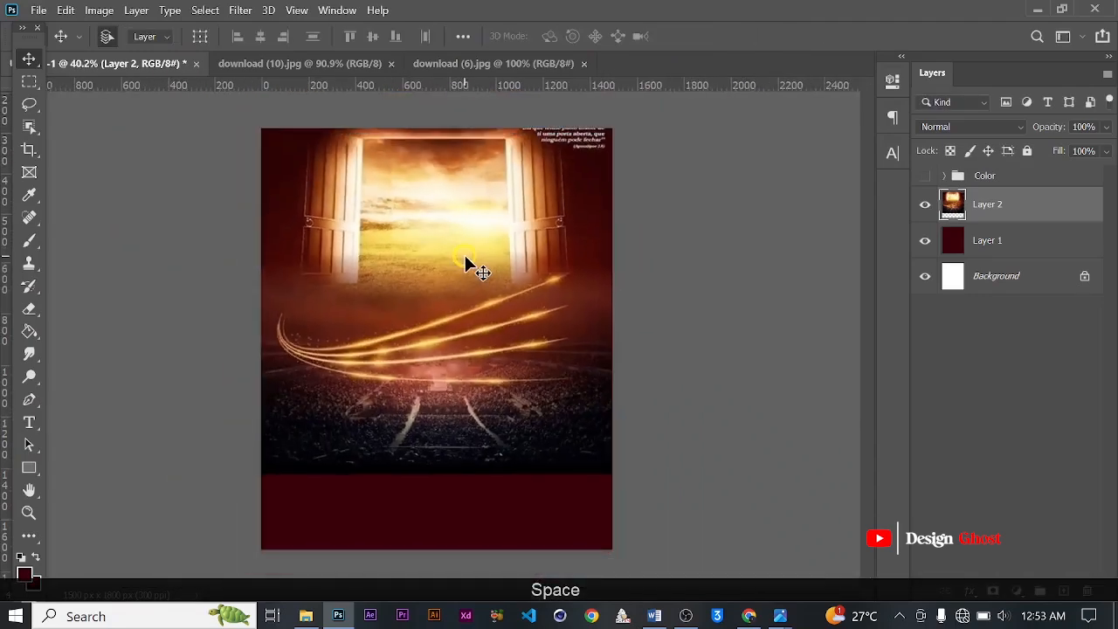
pyautogui.scroll(1, 517, 200)
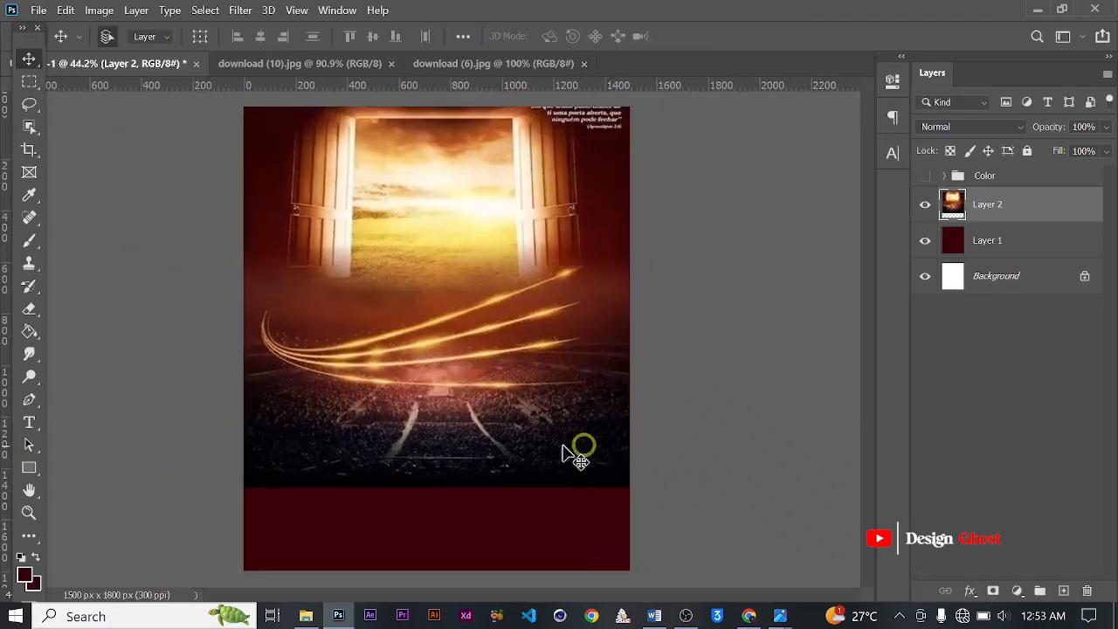
pyautogui.scroll(-1, 406, 361)
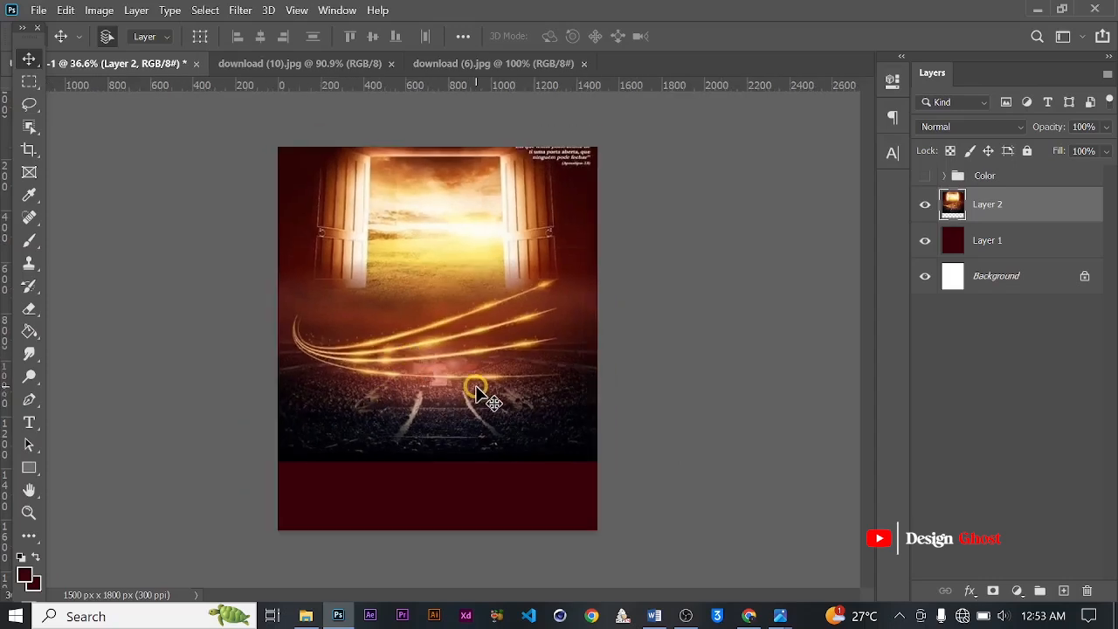
pyautogui.press('e')
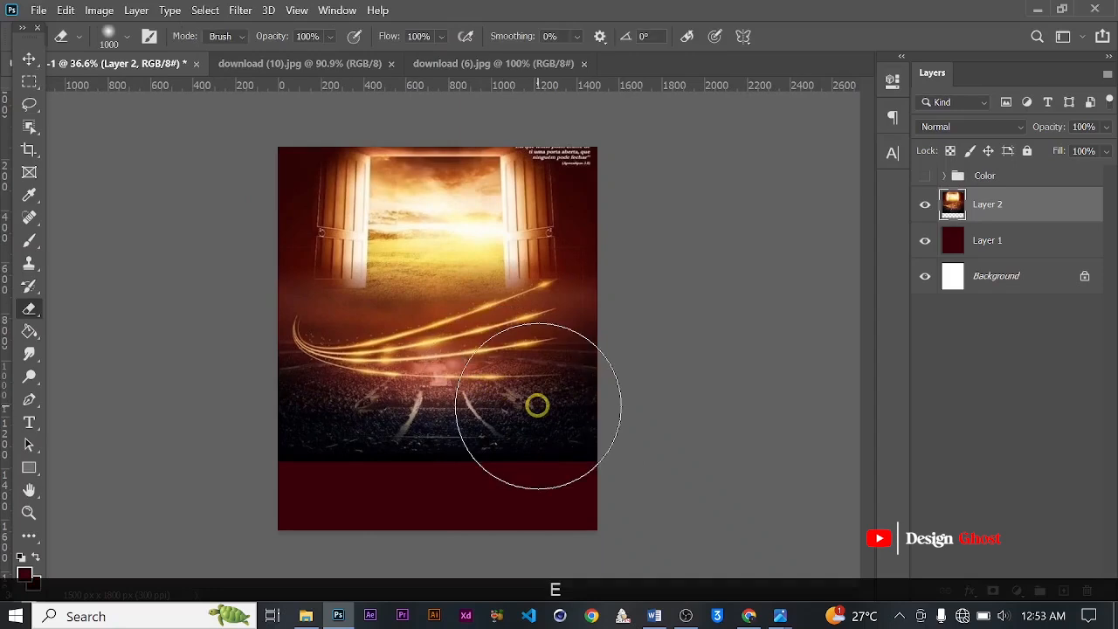
pyautogui.press(']')
pyautogui.press(']')
pyautogui.press(']')
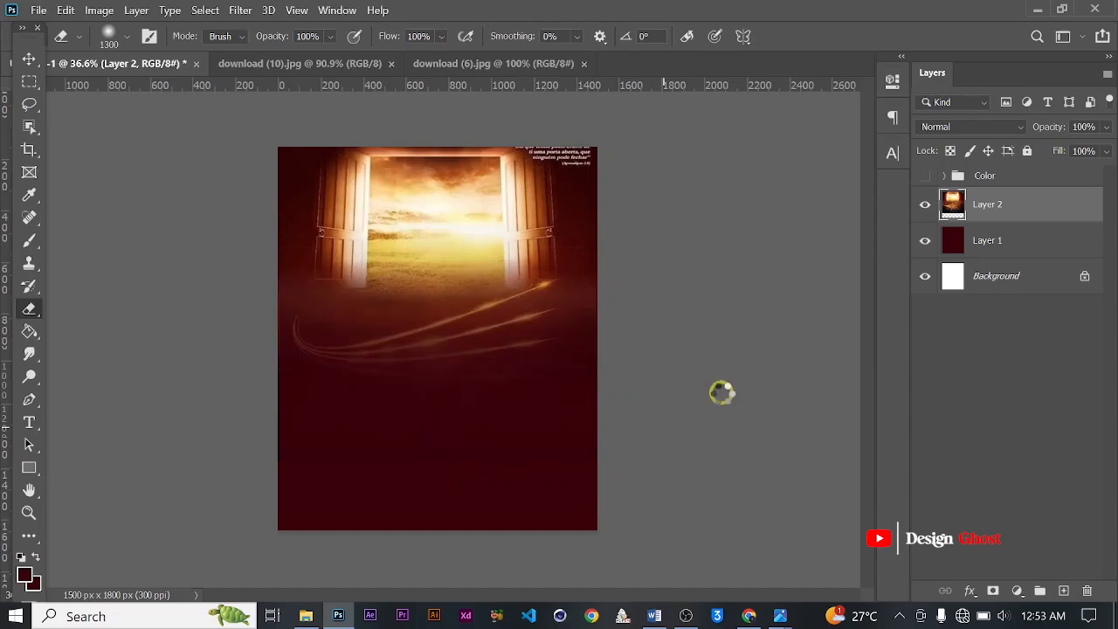
pyautogui.moveTo(611, 428)
pyautogui.mouseDown()
pyautogui.moveTo(105, 341)
pyautogui.moveTo(222, 416)
pyautogui.moveTo(529, 317)
pyautogui.moveTo(597, 379)
pyautogui.moveTo(321, 400)
pyautogui.moveTo(589, 405)
pyautogui.mouseUp()
# Reduce the Eraser to 700 pixels and fade the doorway's lower edge into the maroon background.
pyautogui.scroll(2, 414, 386)
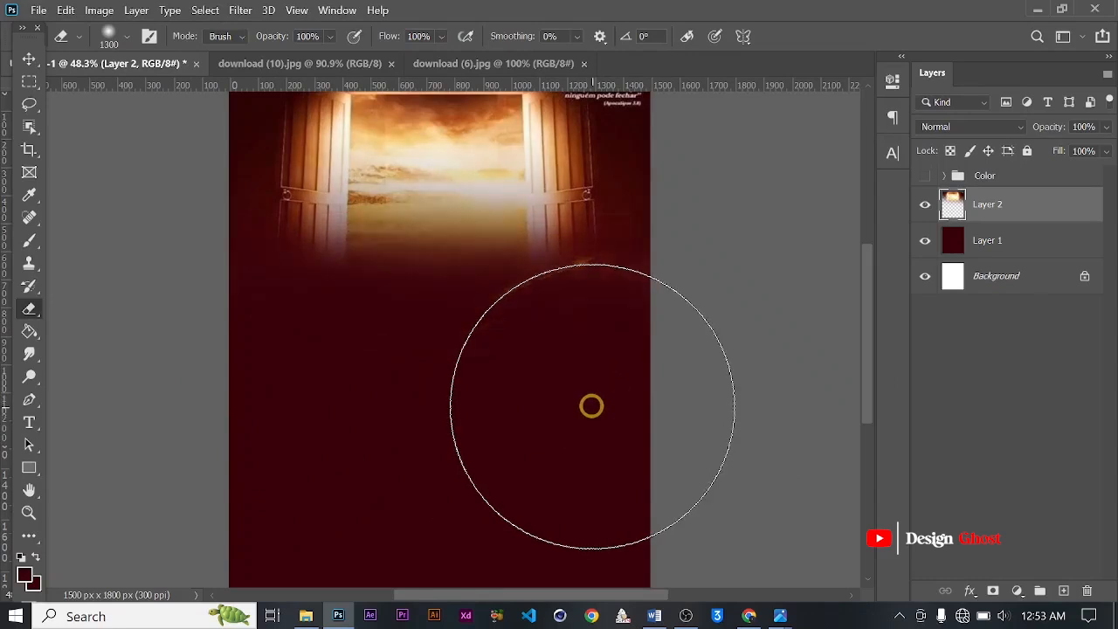
pyautogui.press('[')
pyautogui.press('[')
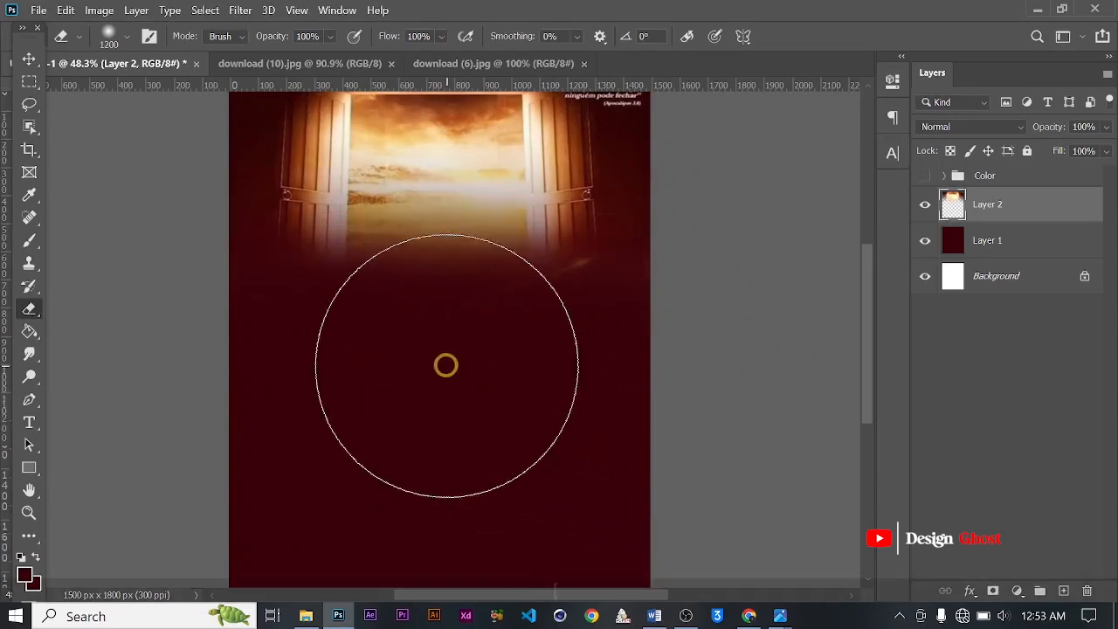
pyautogui.press('[')
pyautogui.press('[')
pyautogui.press('[')
pyautogui.press('[')
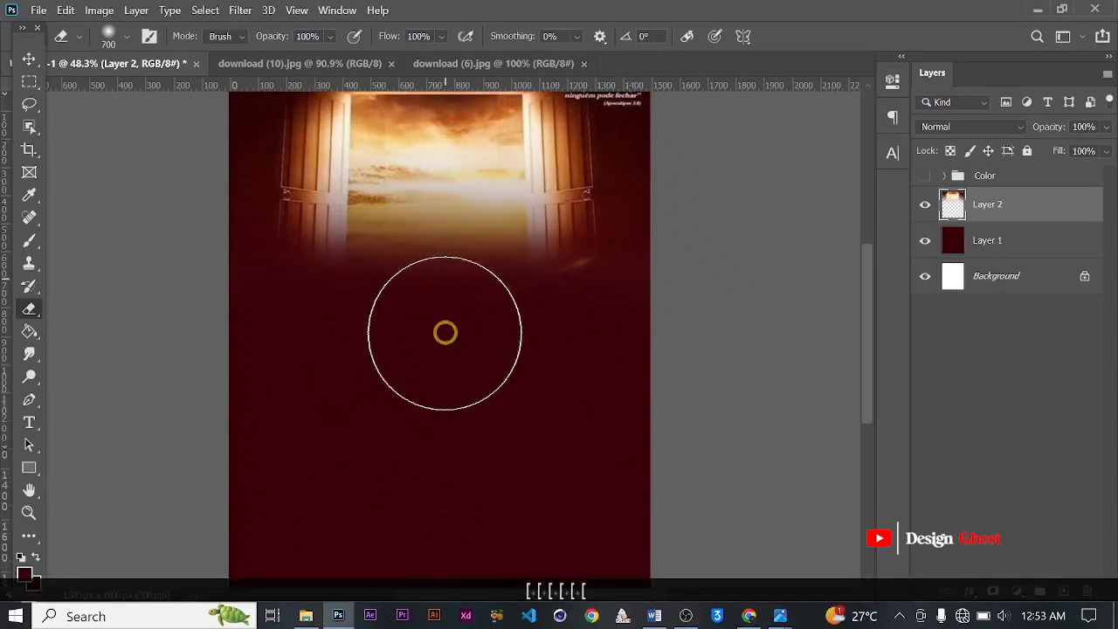
pyautogui.hotkey('ctrl', '-')
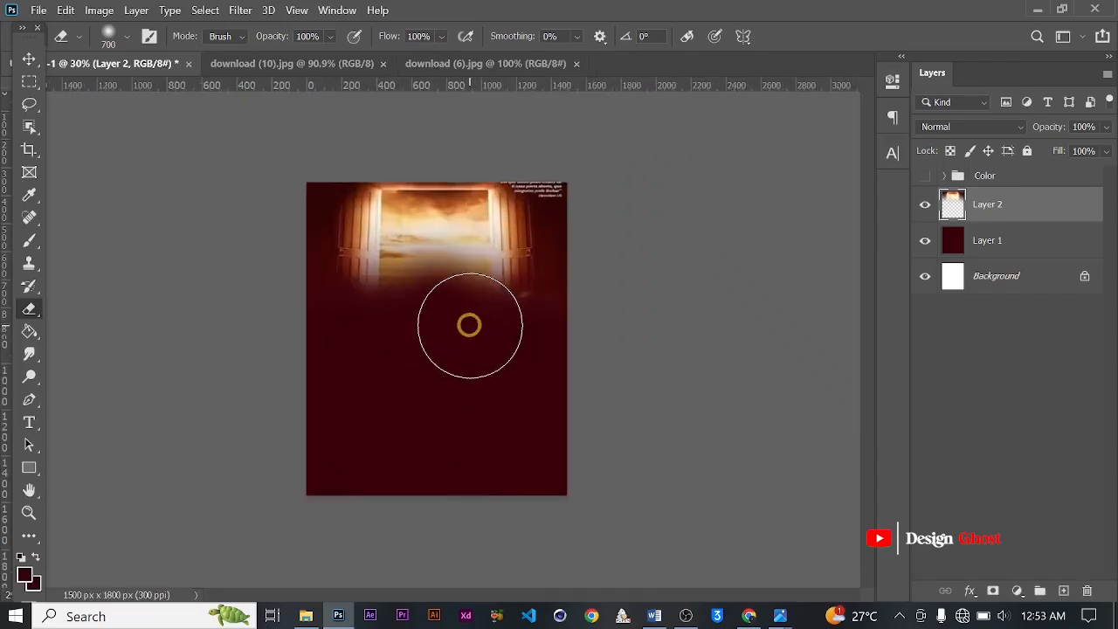
# Erase the small white text in the door image's upper-right corner and return to the Move tool.
pyautogui.click(572, 164)
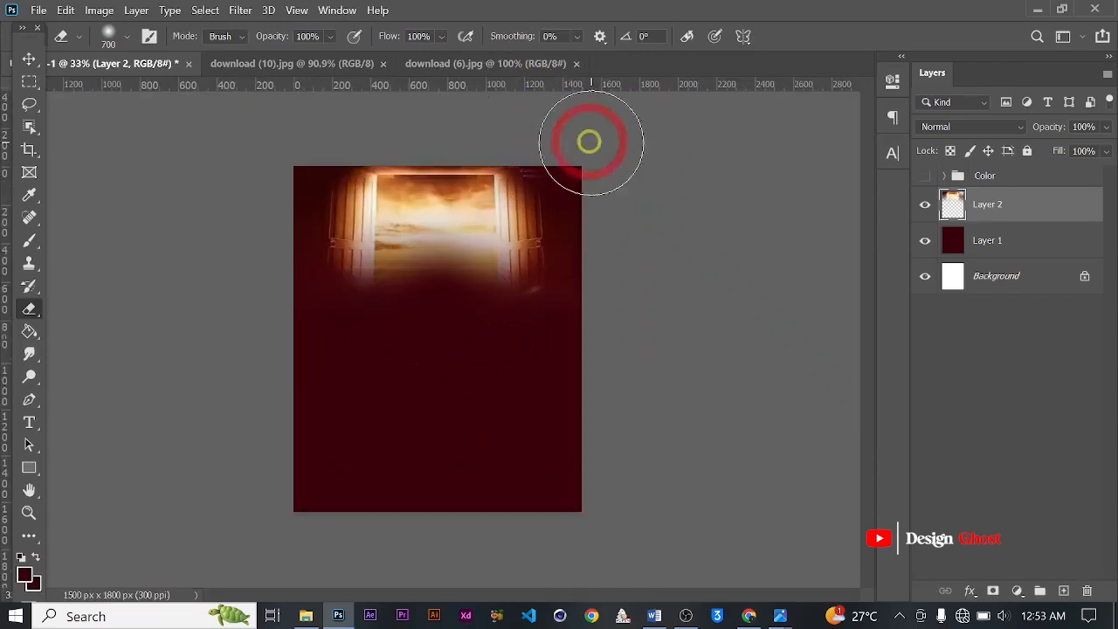
pyautogui.moveTo(578, 147)
pyautogui.mouseDown()
pyautogui.moveTo(594, 155)
pyautogui.moveTo(574, 157)
pyautogui.moveTo(613, 176)
pyautogui.moveTo(589, 179)
pyautogui.mouseUp()
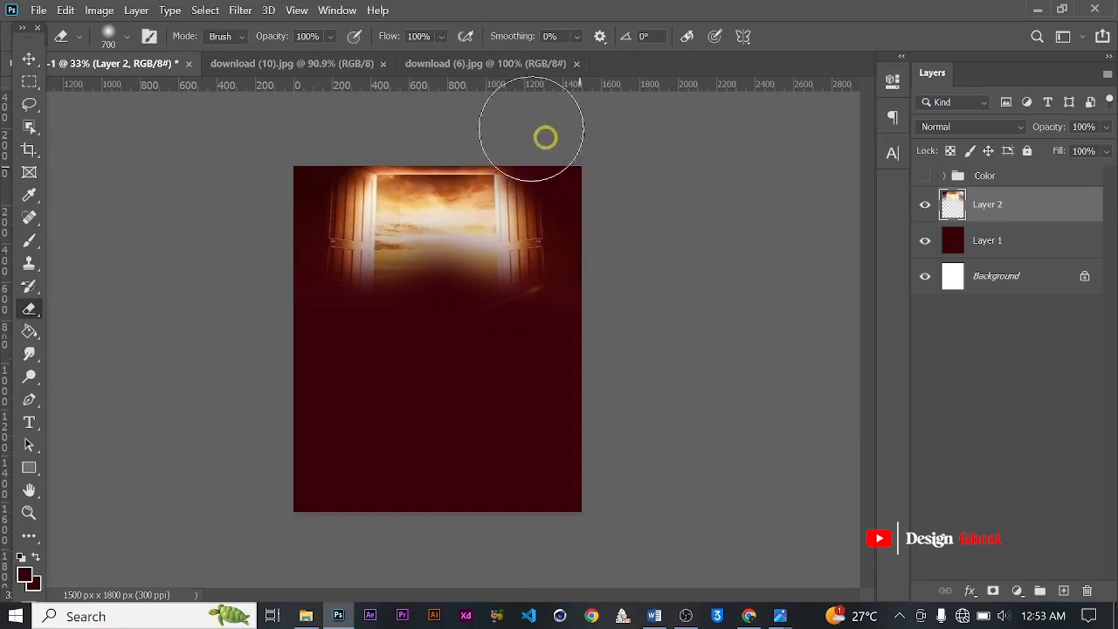
pyautogui.scroll(2, 486, 267)
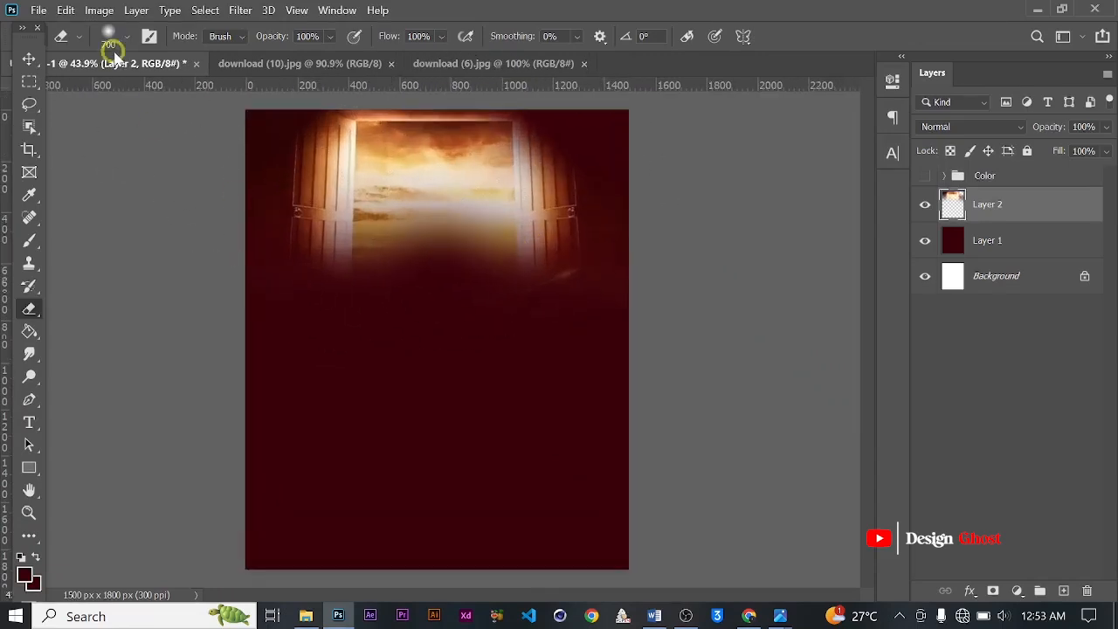
pyautogui.click(24, 58)
pyautogui.press('Return')
pyautogui.hotkey('ctrl', '0')
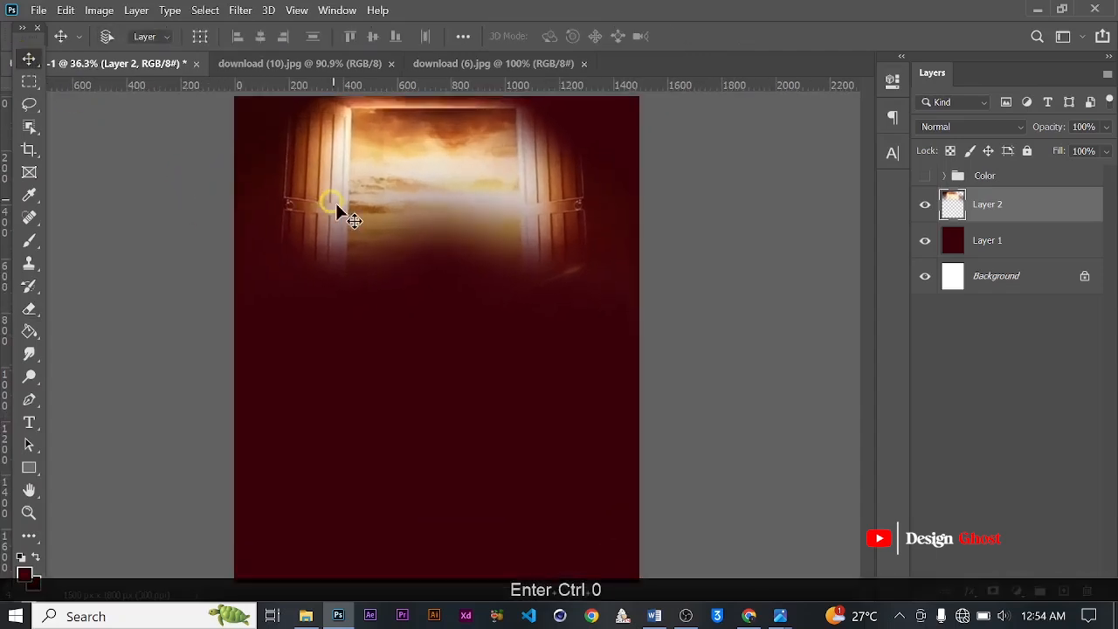
# Try Color Lookup 3D LUT presets on the door image, from TensionGreen.3DL back through filmstock_50.3dl, and cancel the adjustment.
pyautogui.scroll(-3, 412, 231)
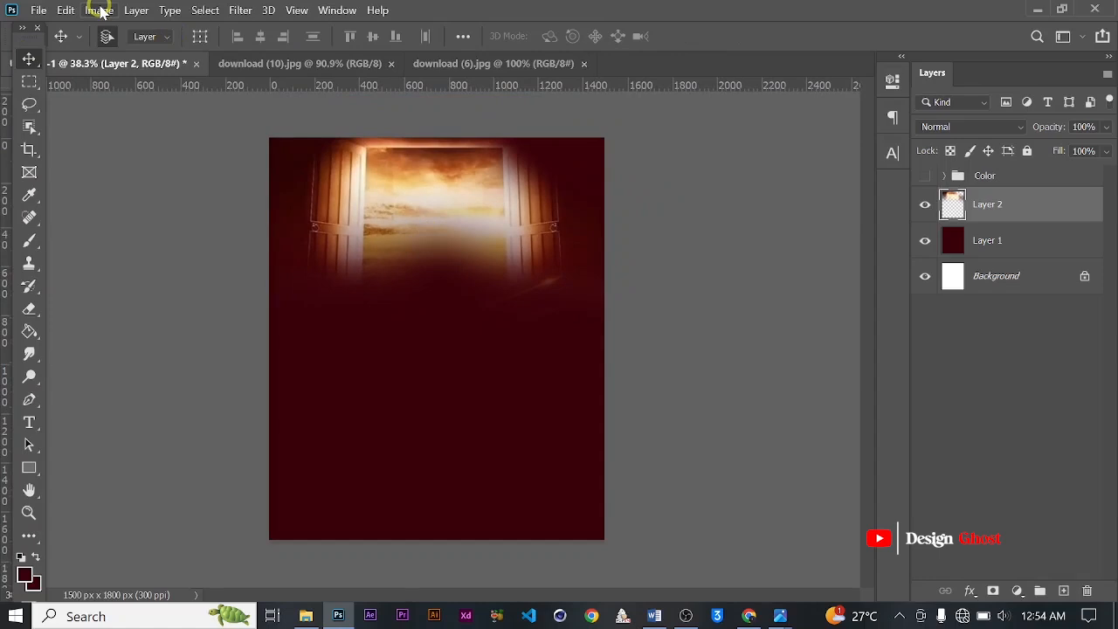
pyautogui.click(99, 11)
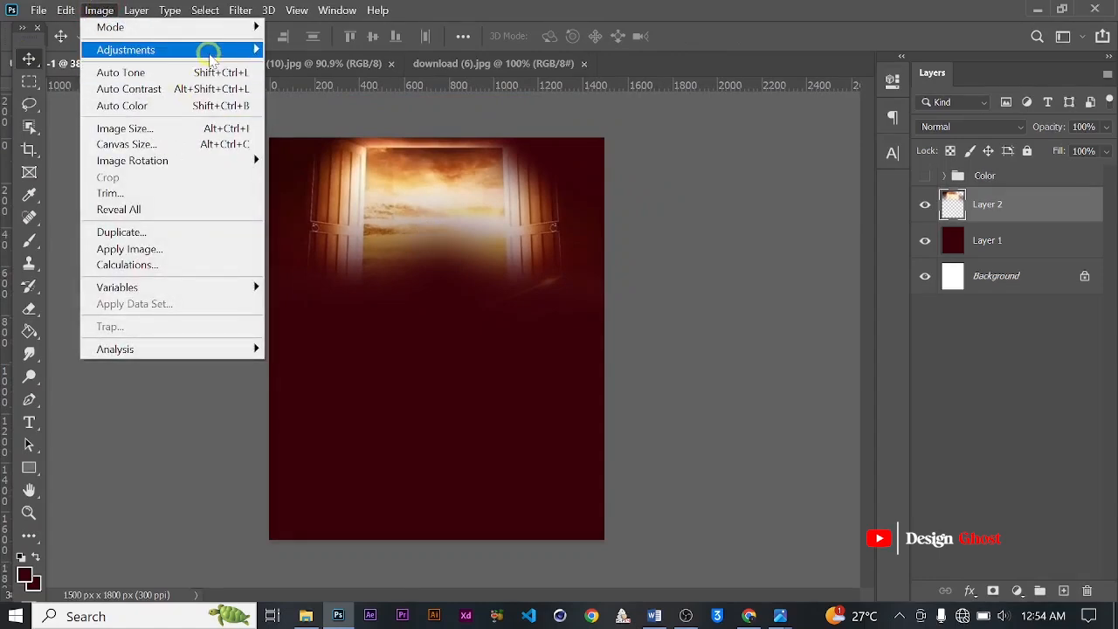
pyautogui.moveTo(209, 55)
pyautogui.click(374, 220)
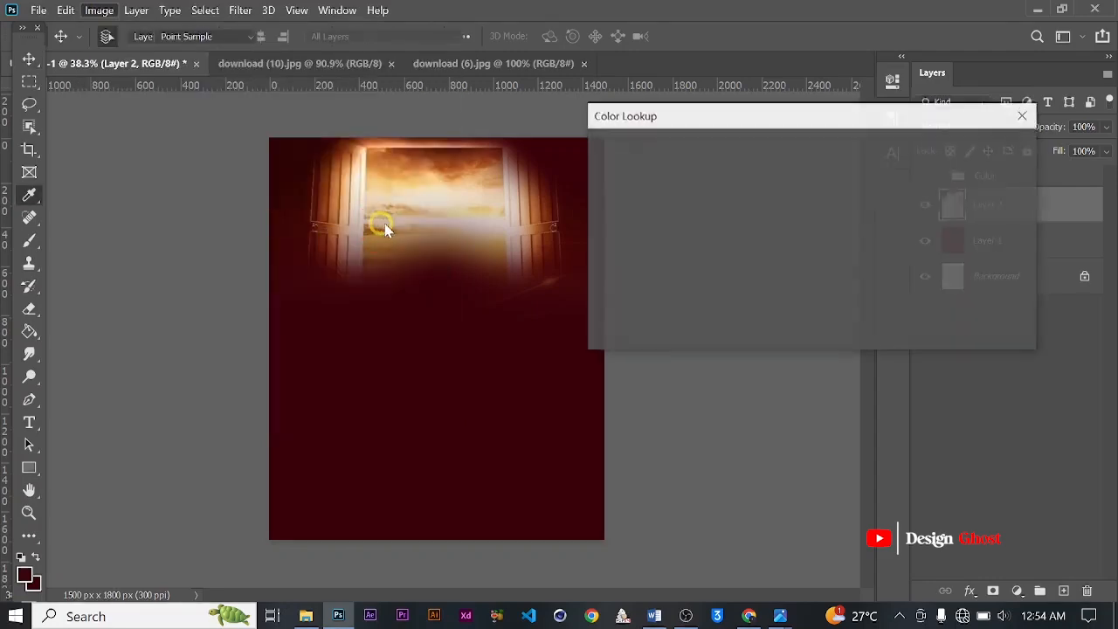
pyautogui.click(871, 162)
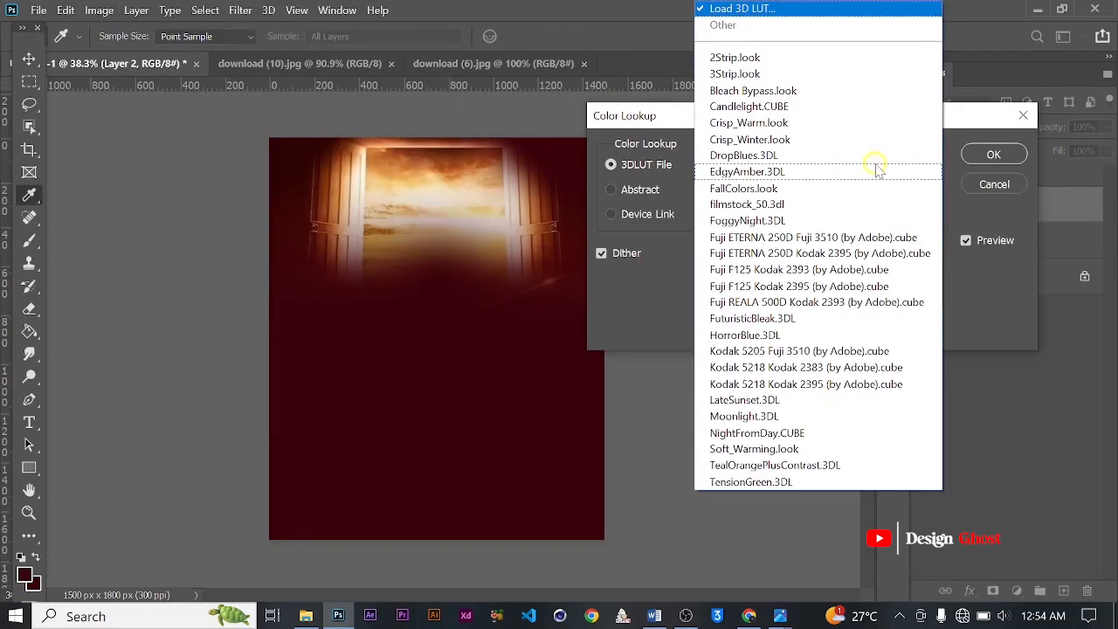
pyautogui.click(804, 483)
pyautogui.press('Up')
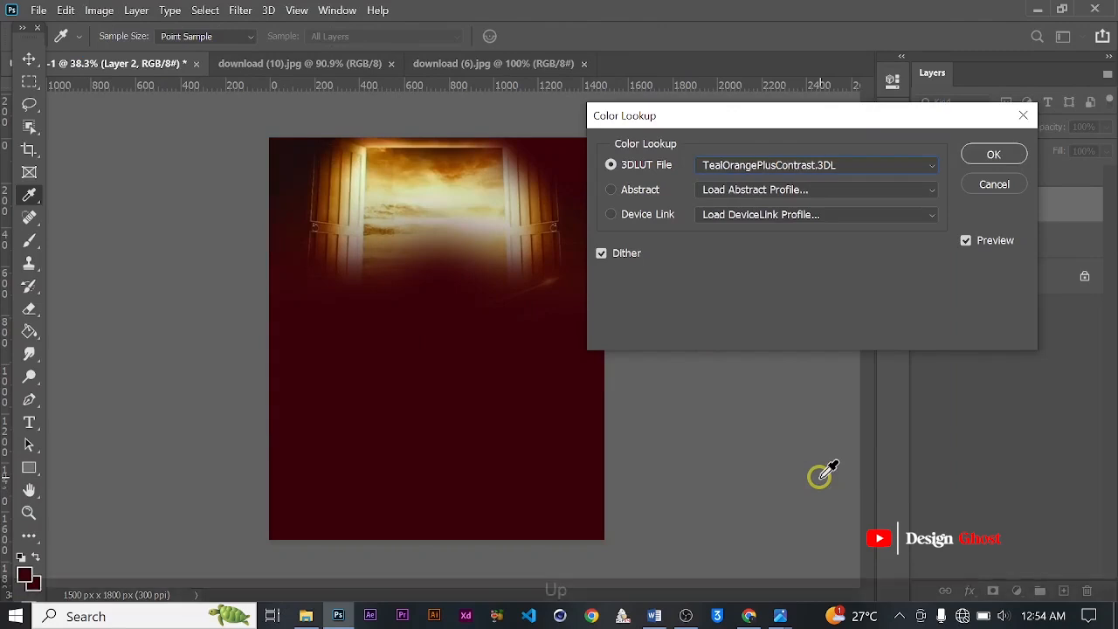
pyautogui.press('Up')
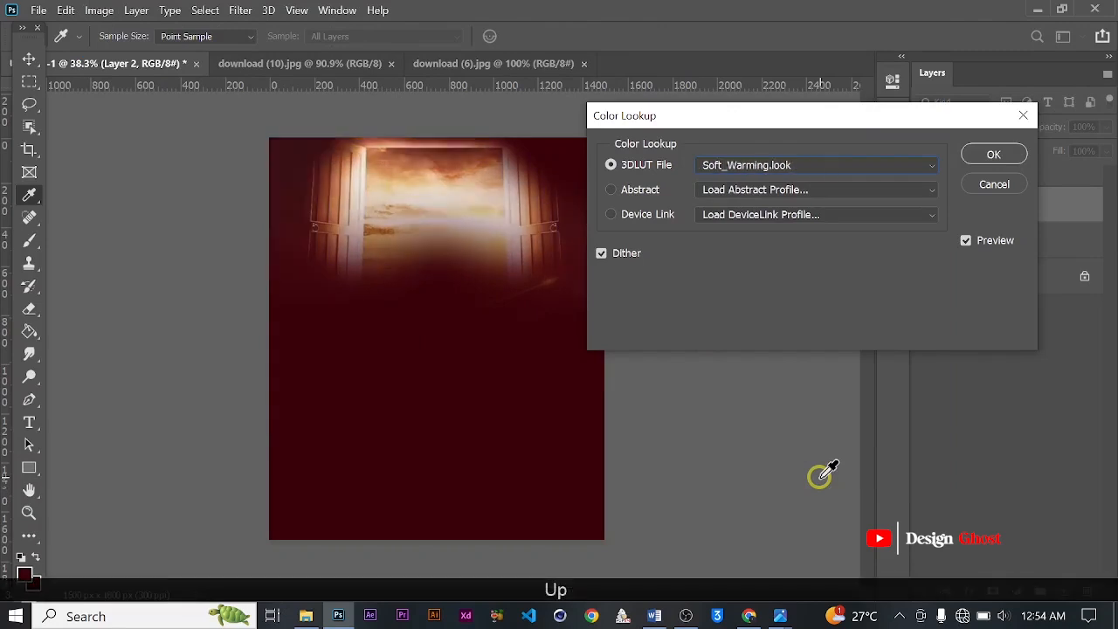
pyautogui.press('Up')
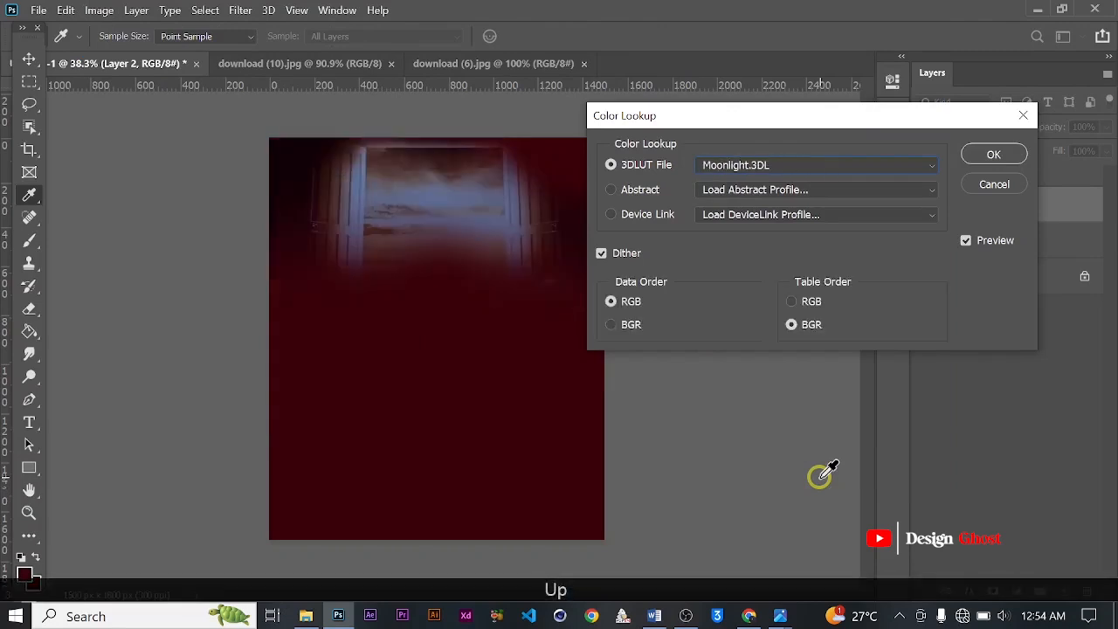
pyautogui.press('Up')
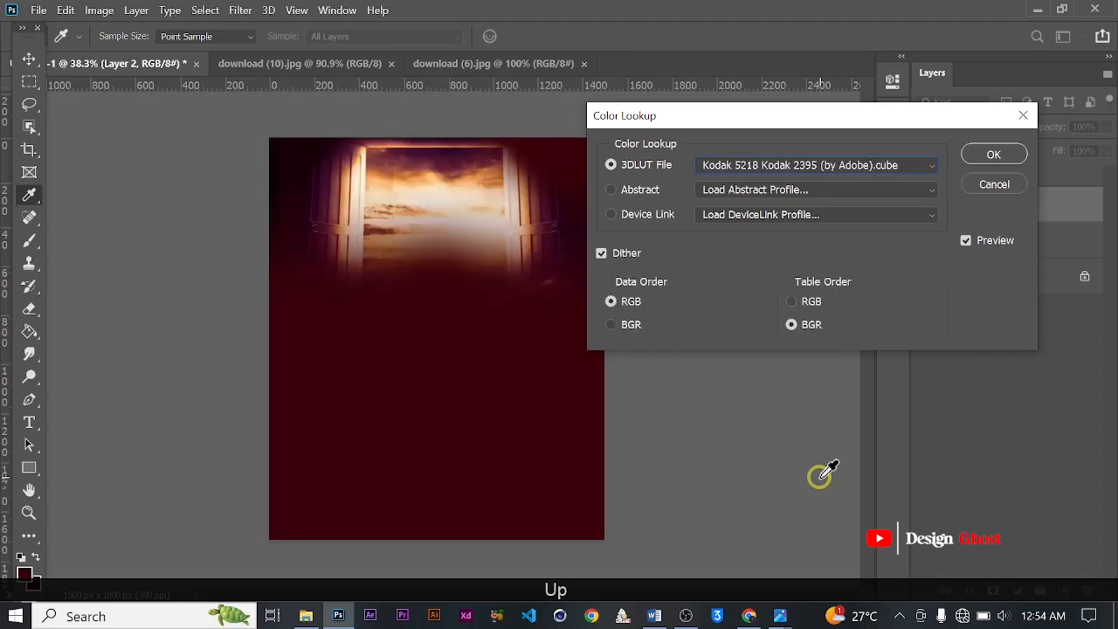
pyautogui.press('Up')
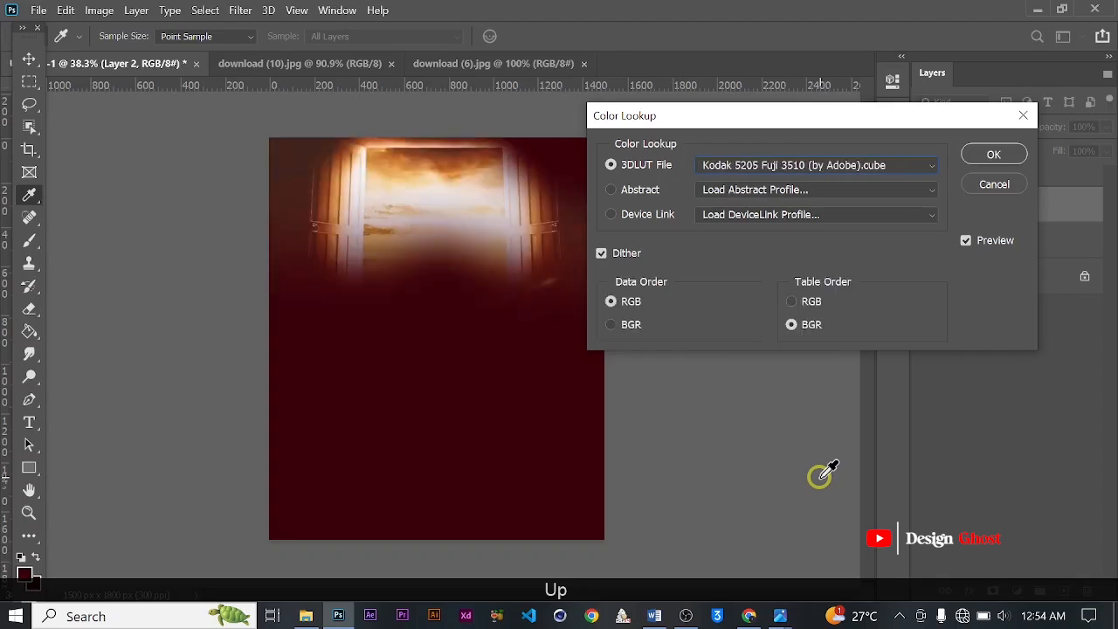
pyautogui.press('Up')
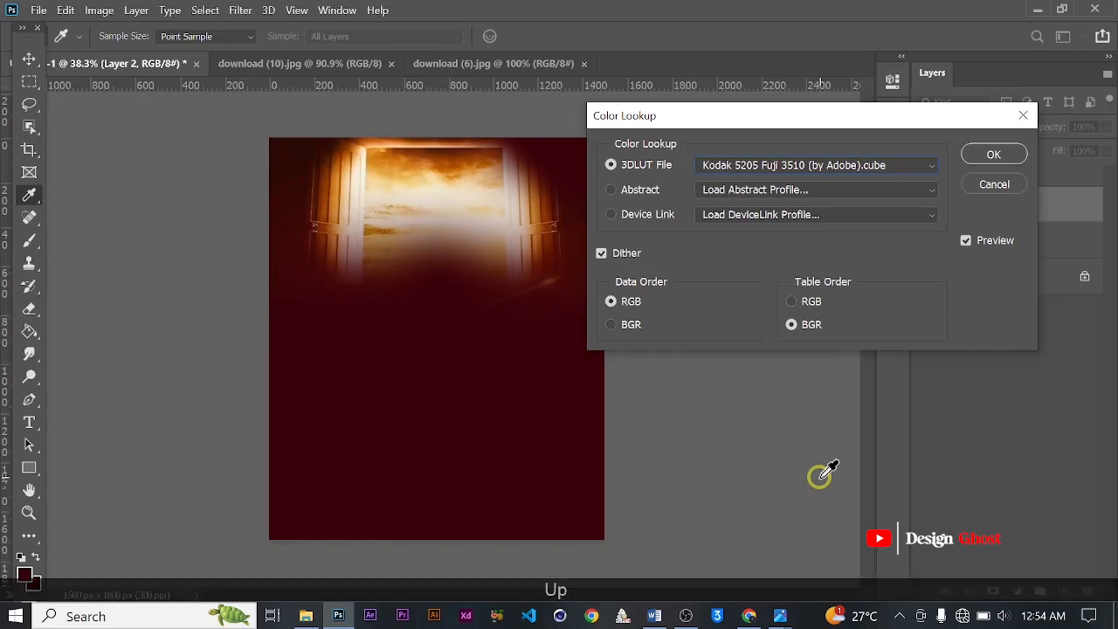
pyautogui.press('Up')
pyautogui.press('Up')
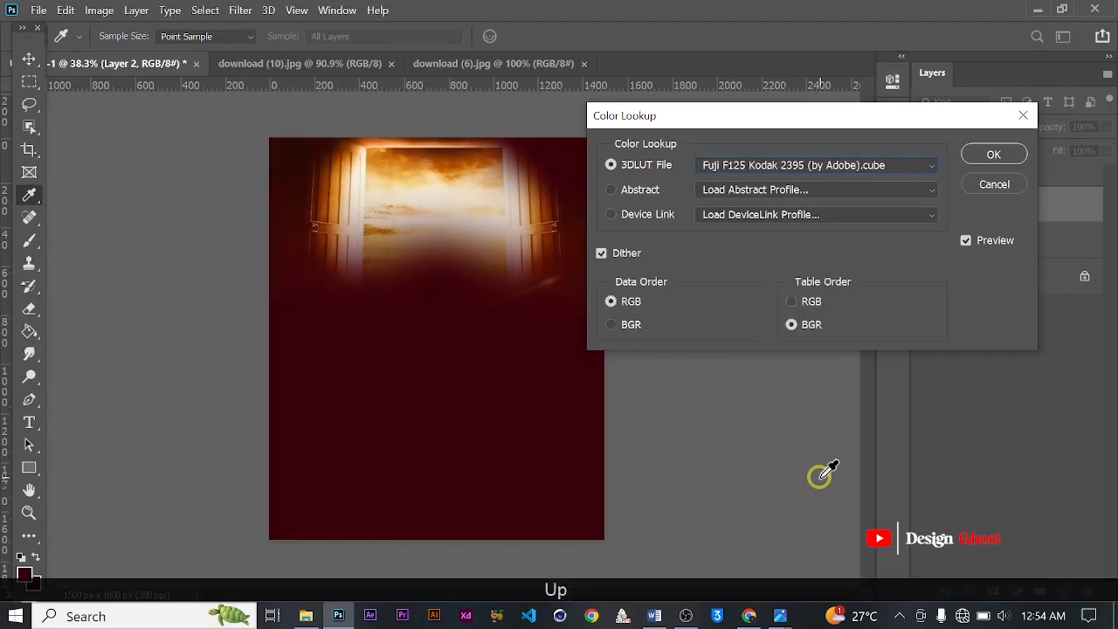
pyautogui.press('Up')
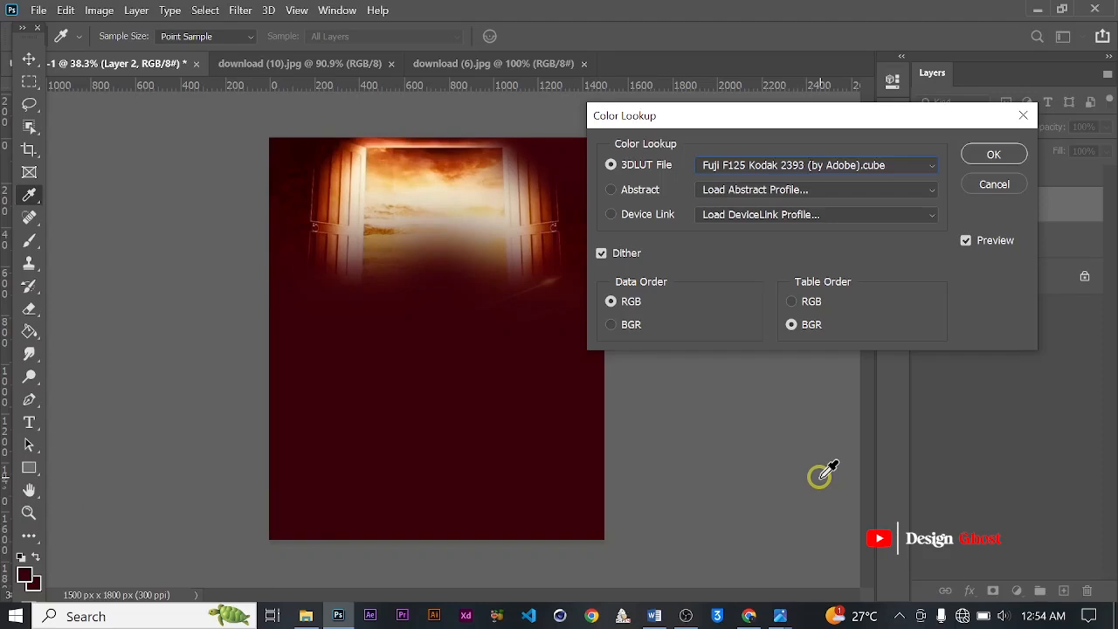
pyautogui.press('Up')
pyautogui.press('Up')
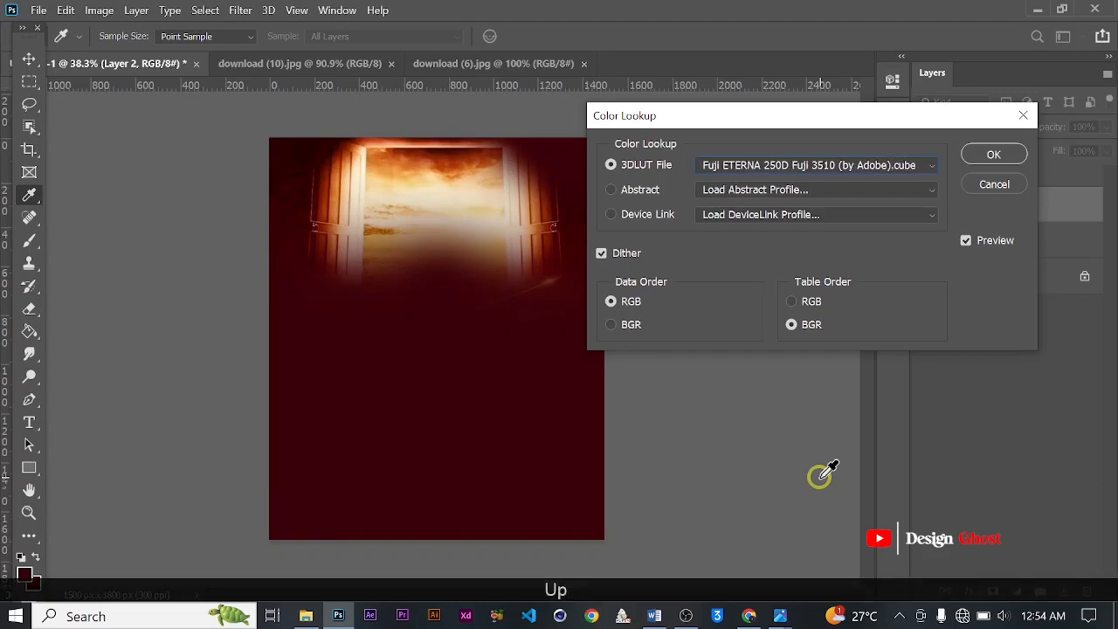
pyautogui.press('Up')
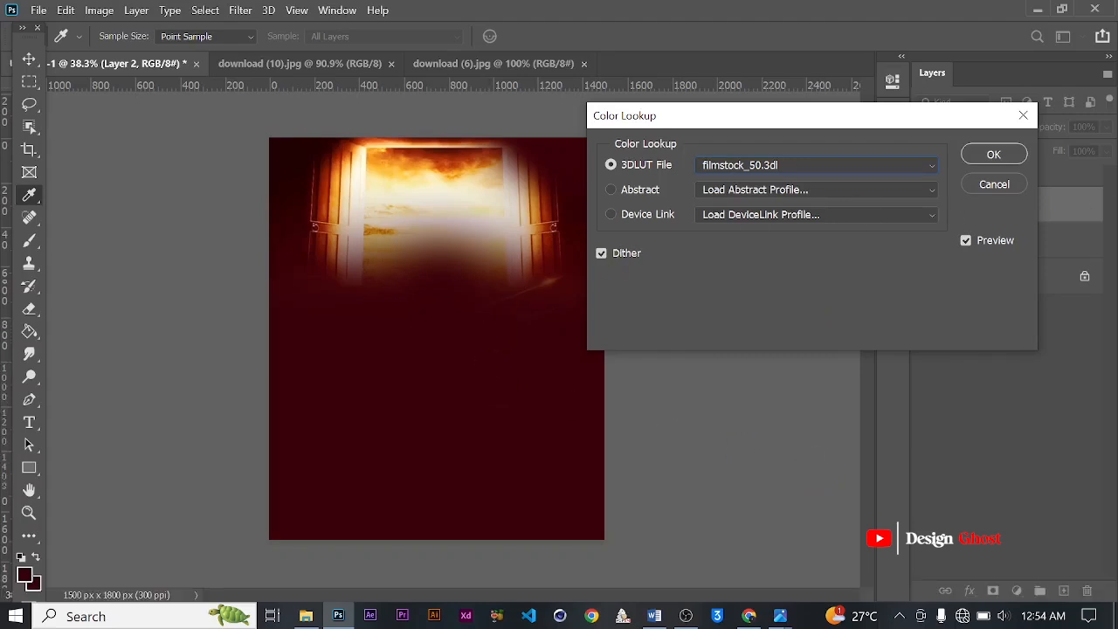
pyautogui.click(984, 186)
# Try the TensionGreen.3DL preset in a Color Lookup adjustment on the door image.
pyautogui.scroll(4, 434, 176)
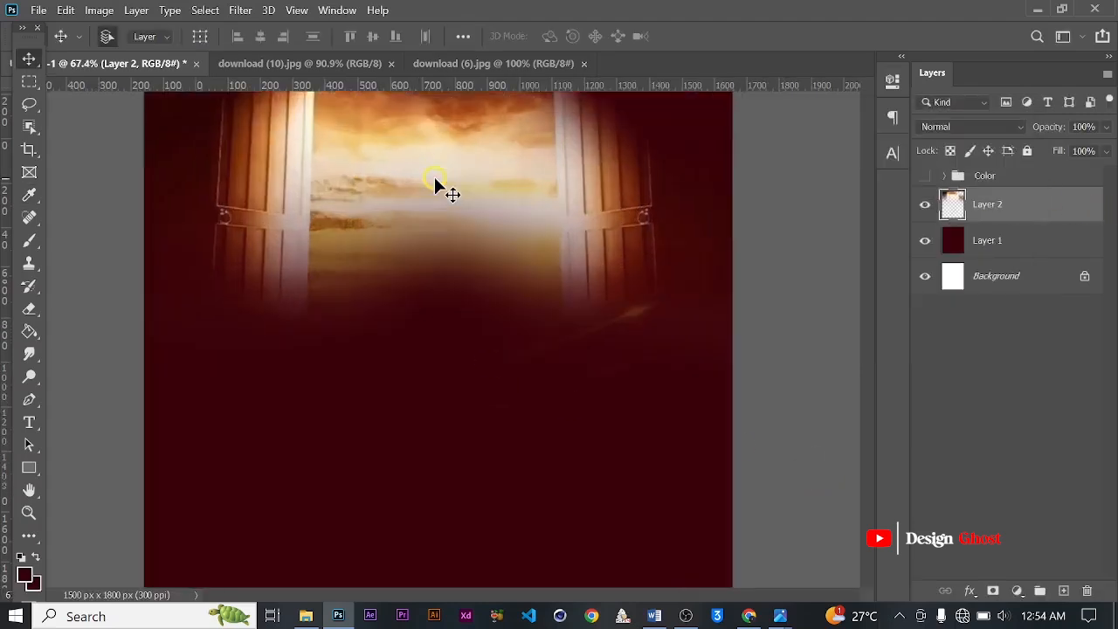
pyautogui.press('space')
pyautogui.moveTo(472, 172); pyautogui.dragTo(469, 307)
pyautogui.scroll(-1, 469, 291)
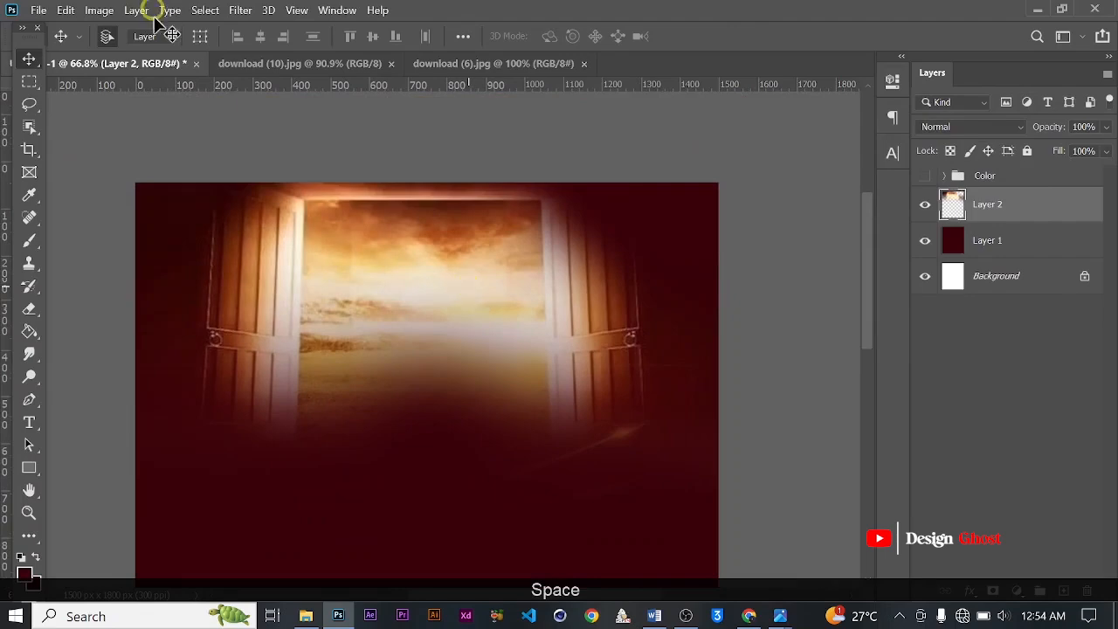
pyautogui.click(97, 9)
pyautogui.moveTo(150, 53)
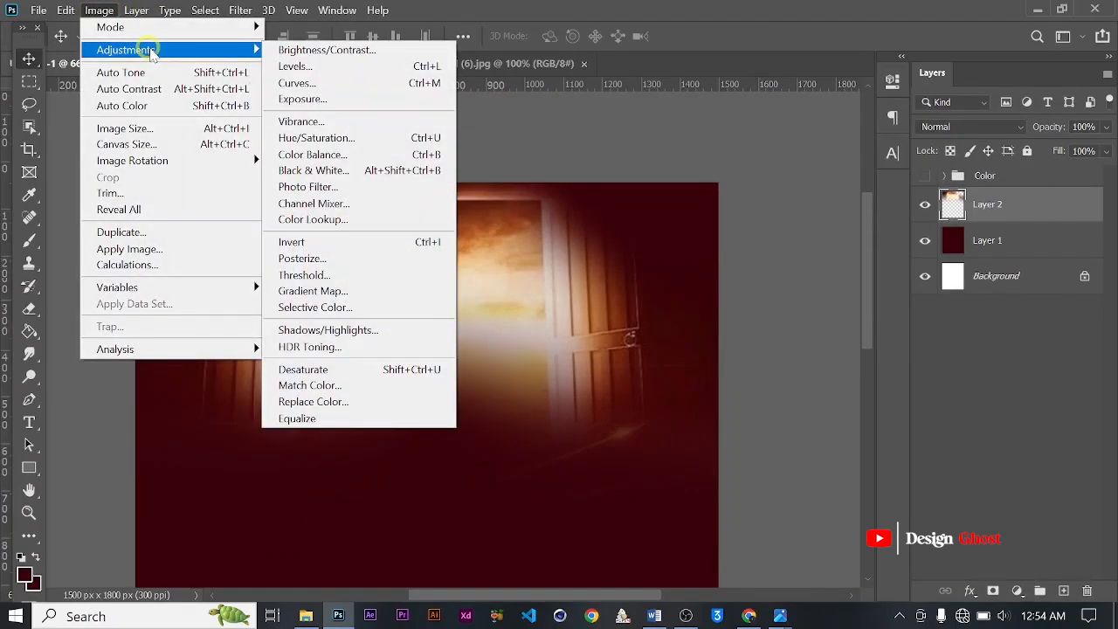
pyautogui.click(374, 219)
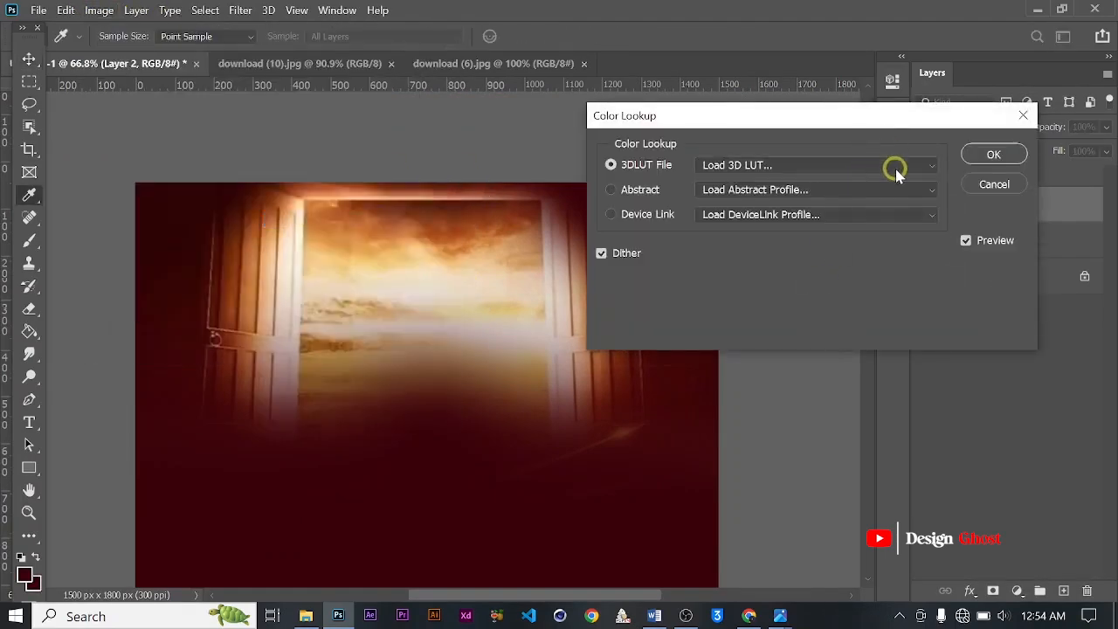
pyautogui.click(896, 168)
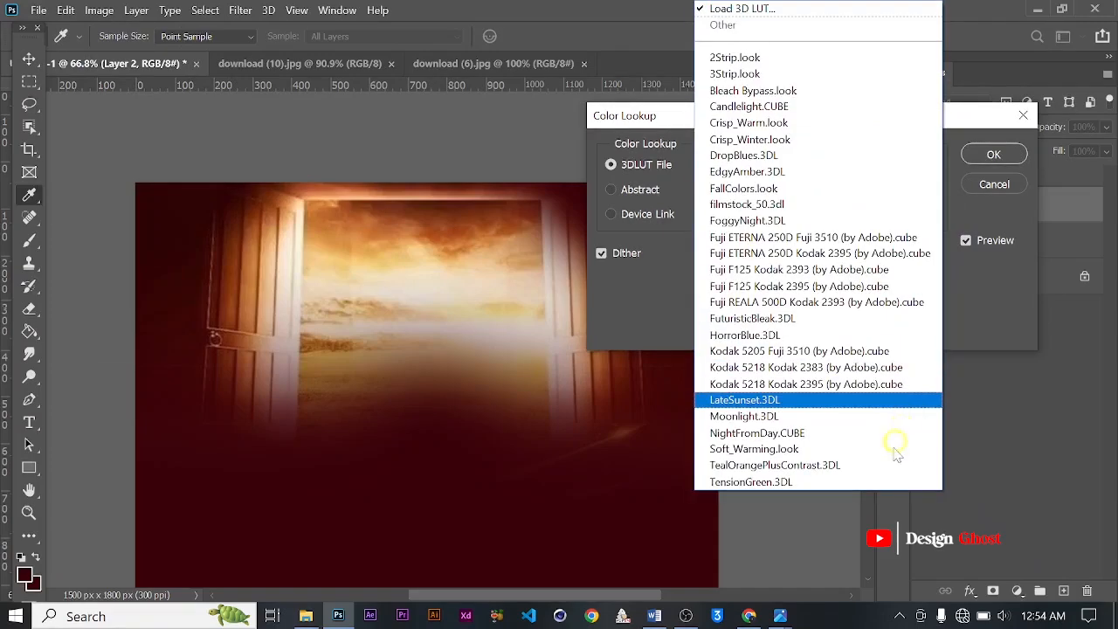
pyautogui.click(799, 486)
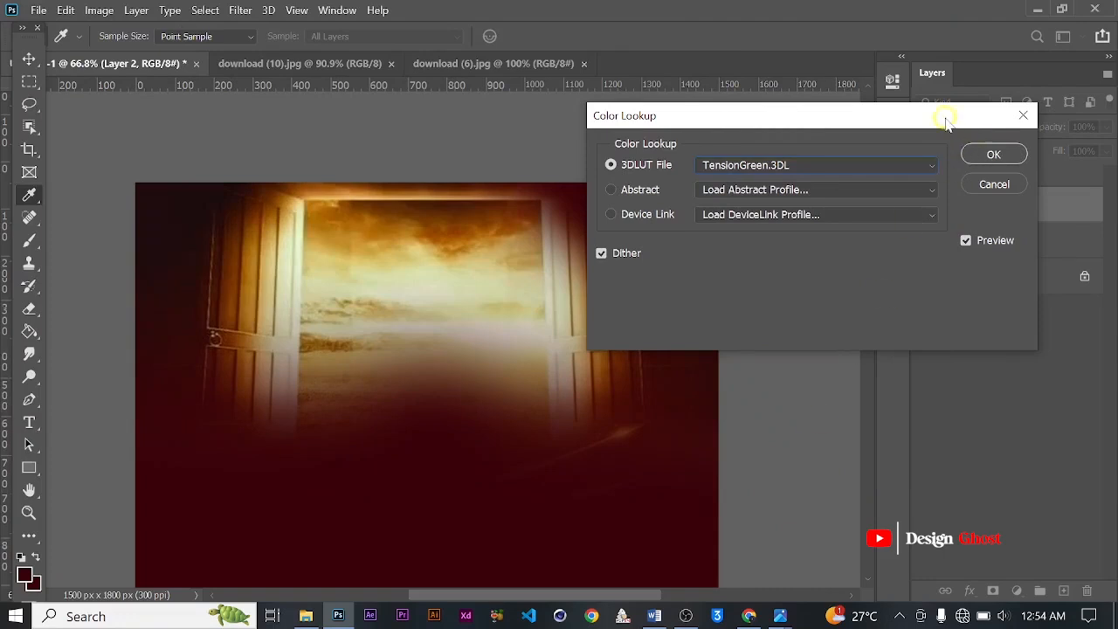
pyautogui.moveTo(945, 120); pyautogui.dragTo(742, 153)
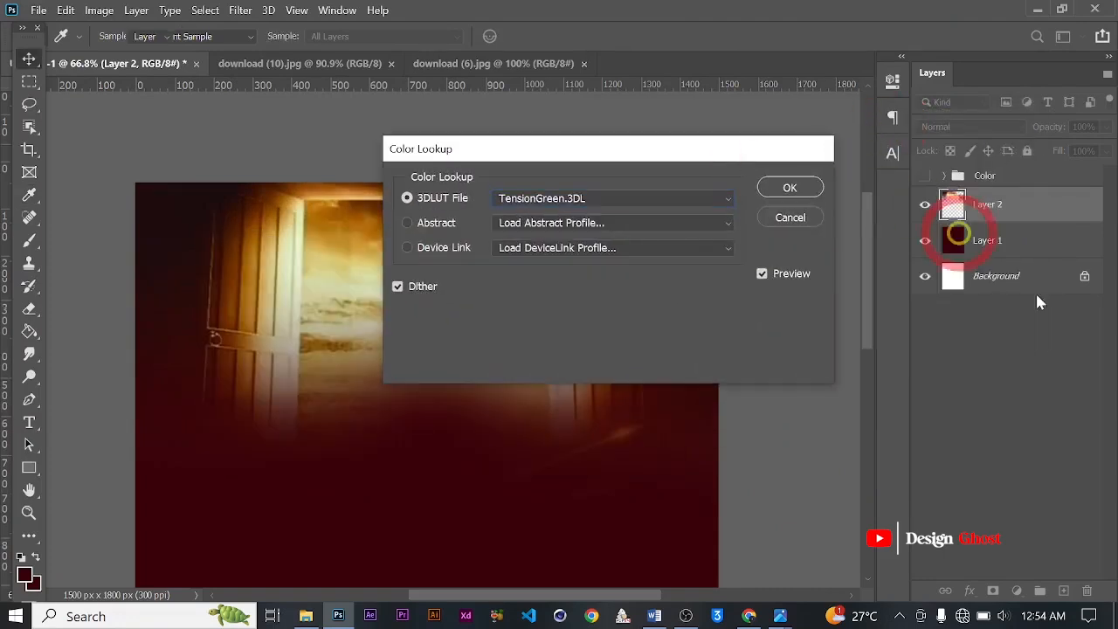
pyautogui.press('Return')
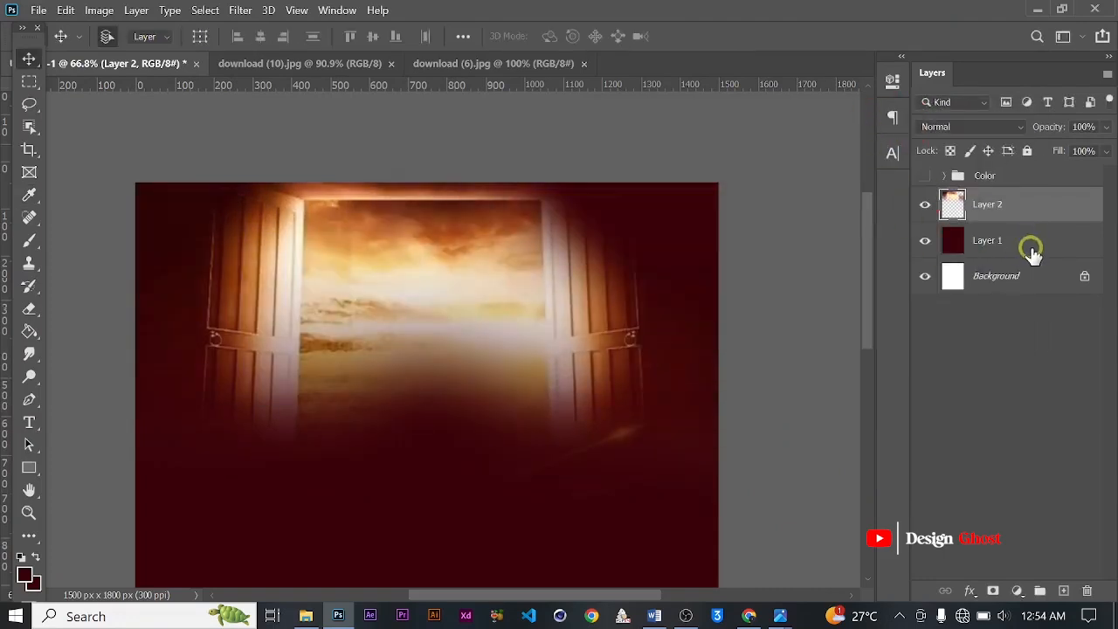
# Create a merged copy of Layer 1 and Layer 2, and hide the two originals in a group.
pyautogui.keyDown('shift'); pyautogui.click(1031, 251); pyautogui.keyUp('shift')
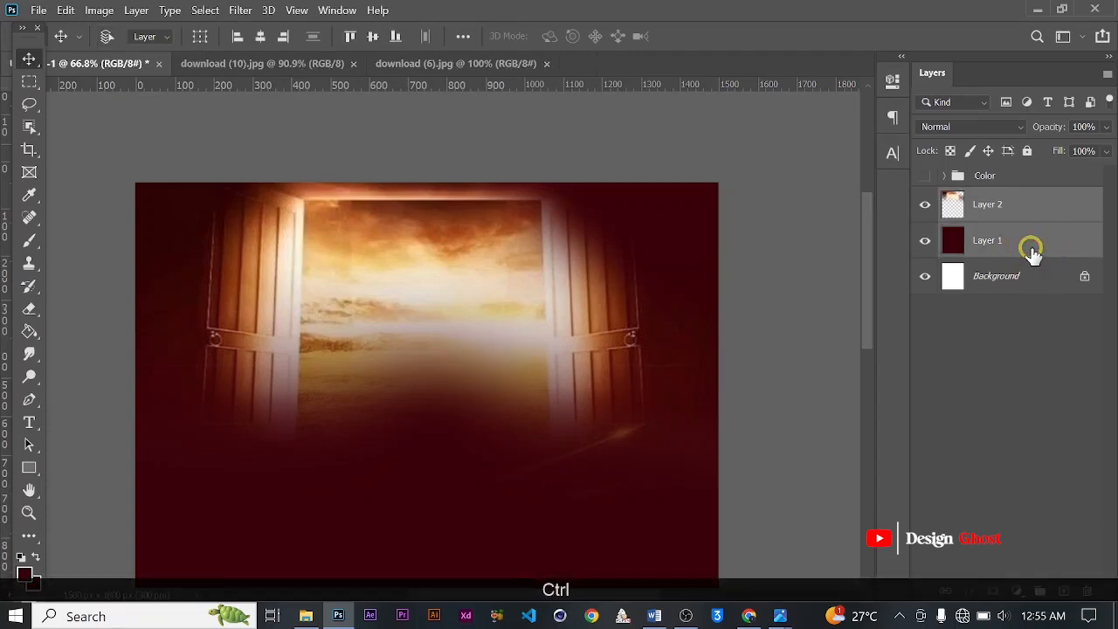
pyautogui.hotkey('ctrl', 'alt', 'e')
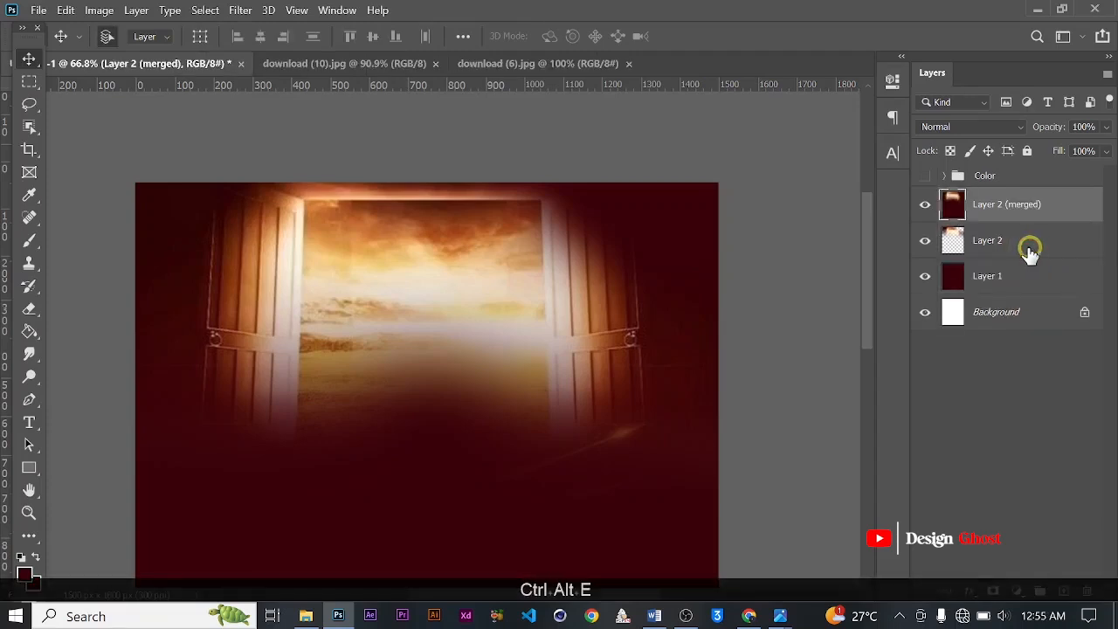
pyautogui.click(1017, 255)
pyautogui.keyDown('shift'); pyautogui.click(1009, 277); pyautogui.keyUp('shift')
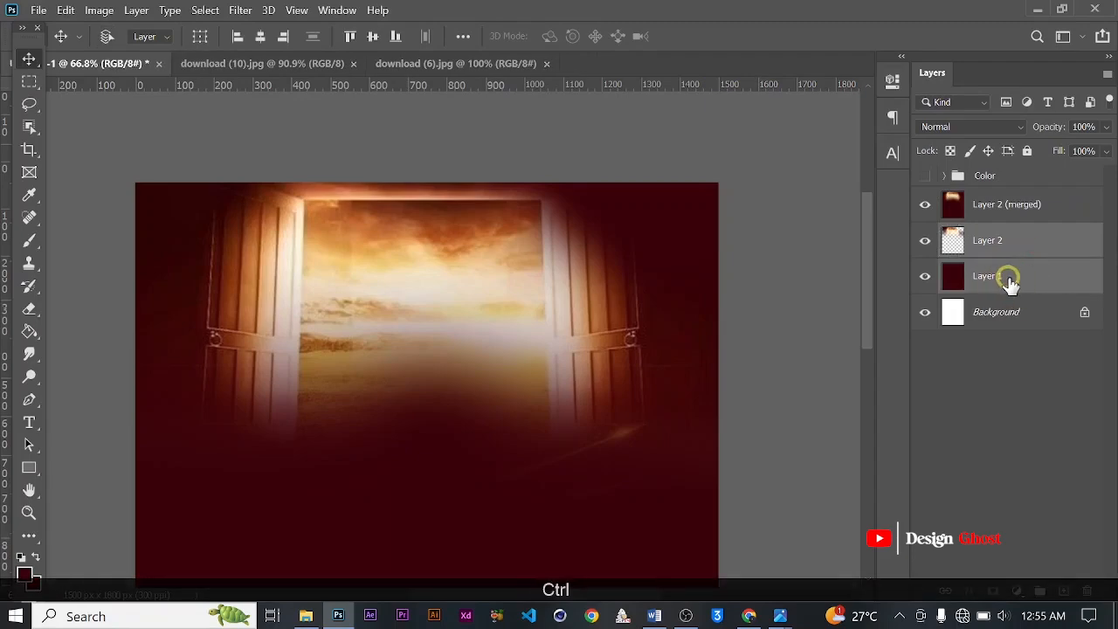
pyautogui.hotkey('ctrl', 'g')
pyautogui.click(925, 233)
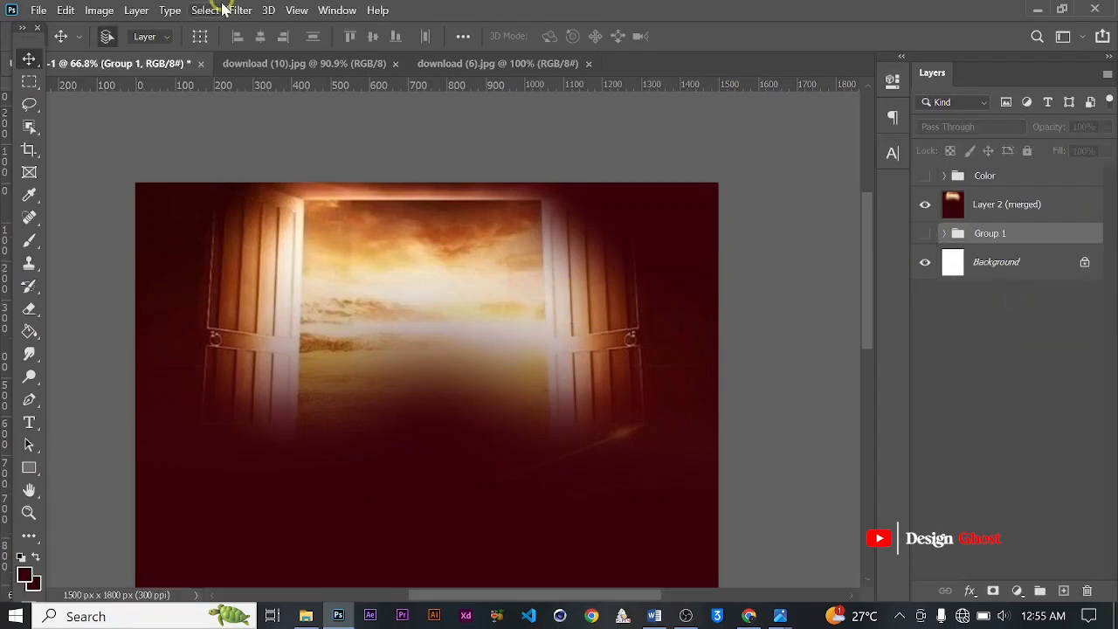
# Select the merged layer, and undo the layer grouping and the merged copy.
pyautogui.scroll(-2, 428, 342)
pyautogui.click(239, 10)
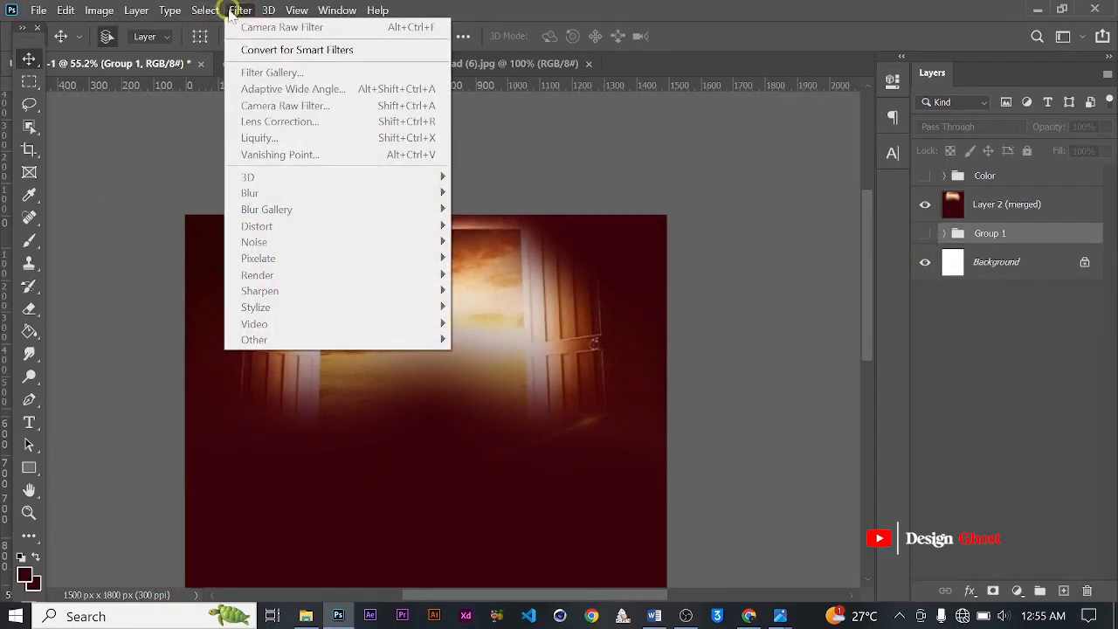
pyautogui.click(1026, 206)
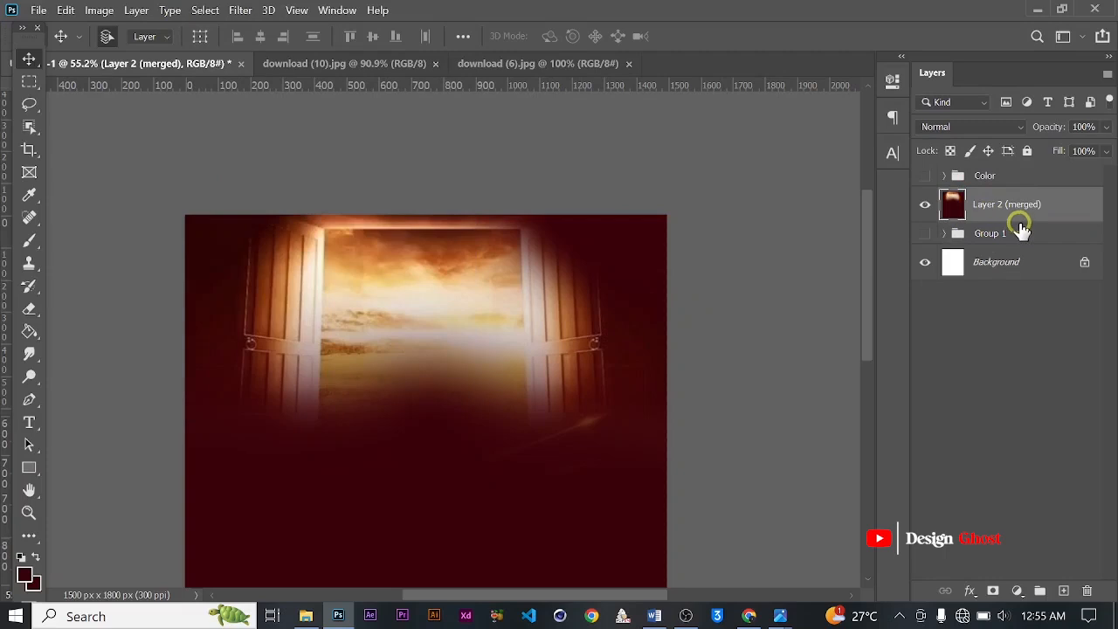
pyautogui.hotkey('ctrl', 'z')
# Browse the Color Lookup 3D LUT presets for the door image back from TensionGreen.3DL and apply Kodak 5205 Fuji 3510 (by Adobe).cube.
pyautogui.click(99, 10)
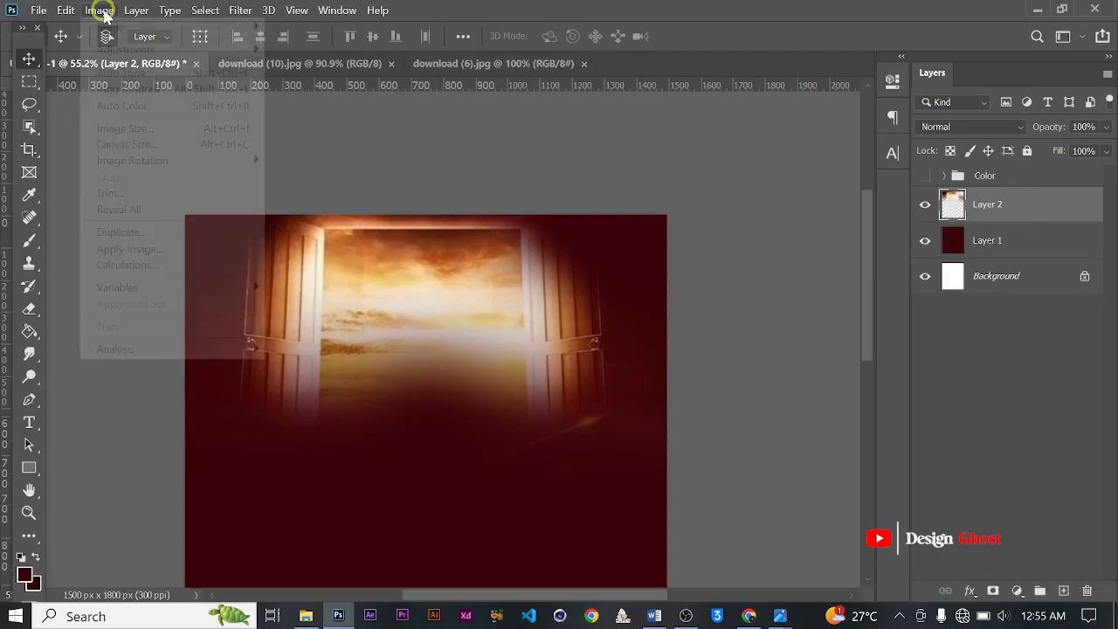
pyautogui.moveTo(187, 50)
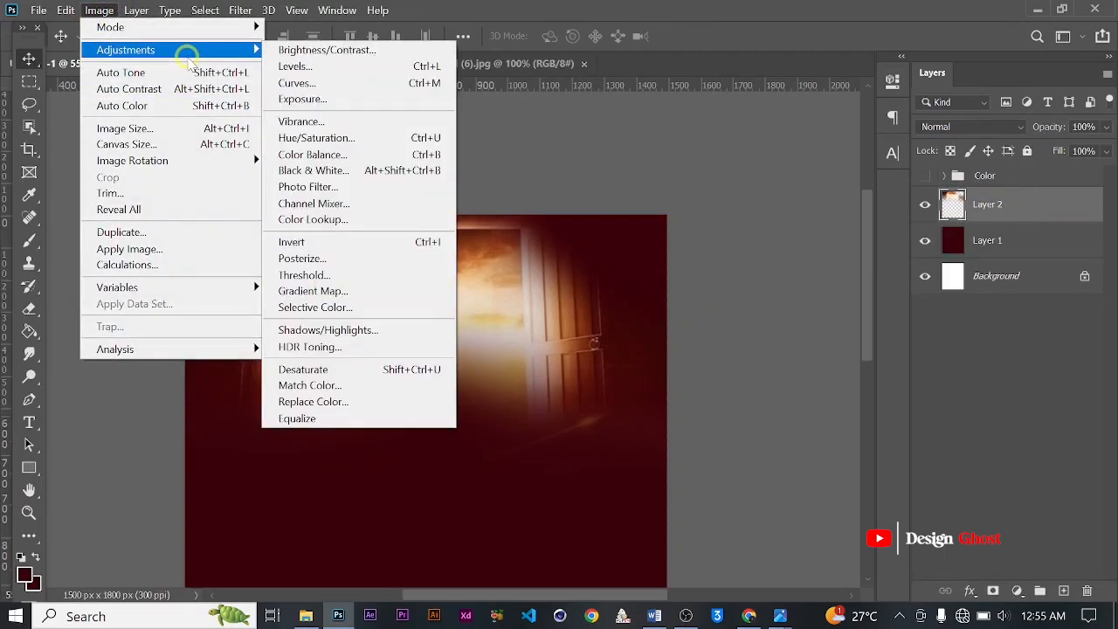
pyautogui.click(352, 221)
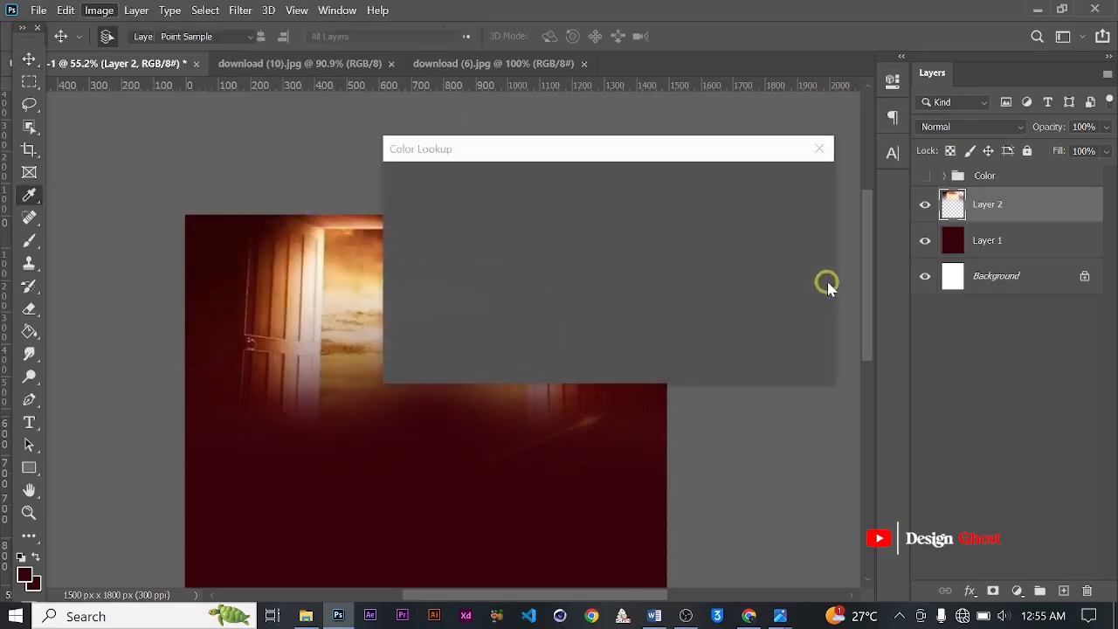
pyautogui.click(725, 199)
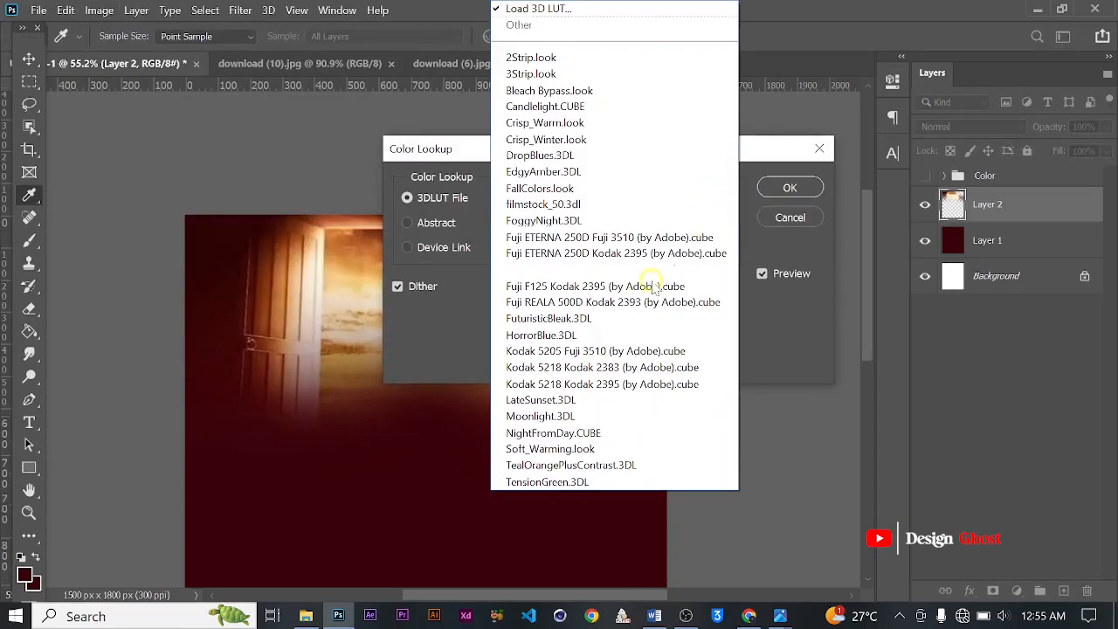
pyautogui.click(567, 483)
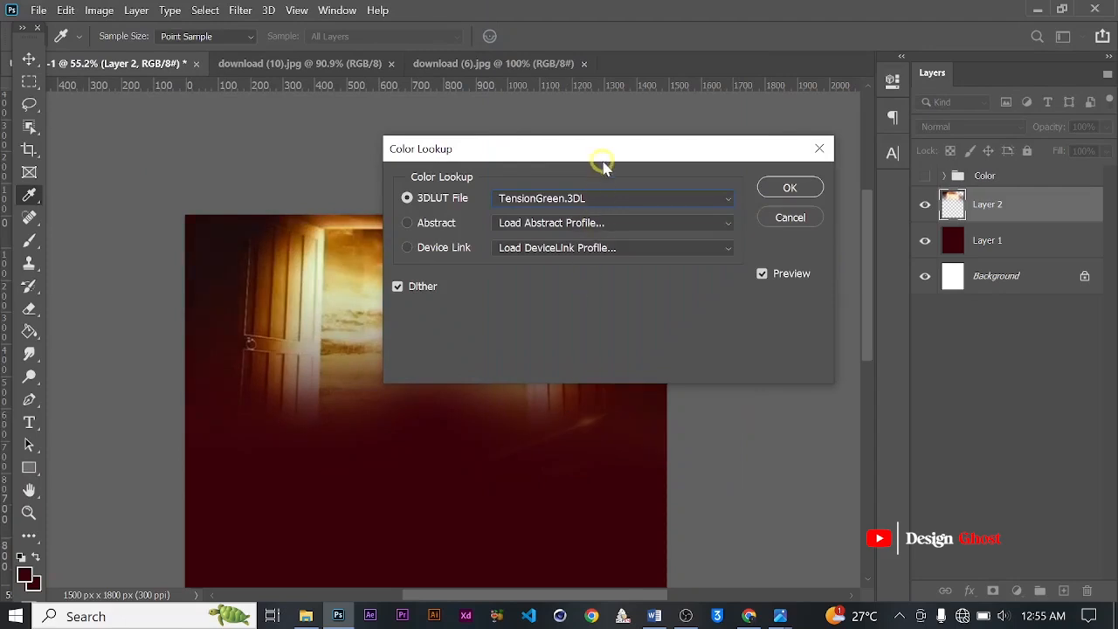
pyautogui.moveTo(593, 153); pyautogui.dragTo(902, 169)
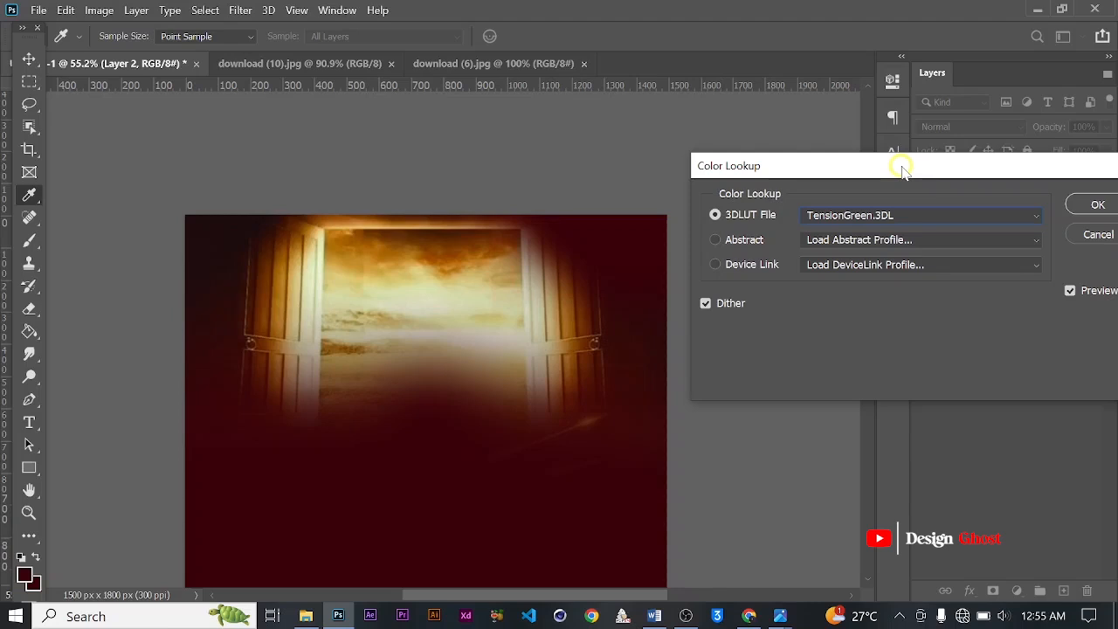
pyautogui.press('Up')
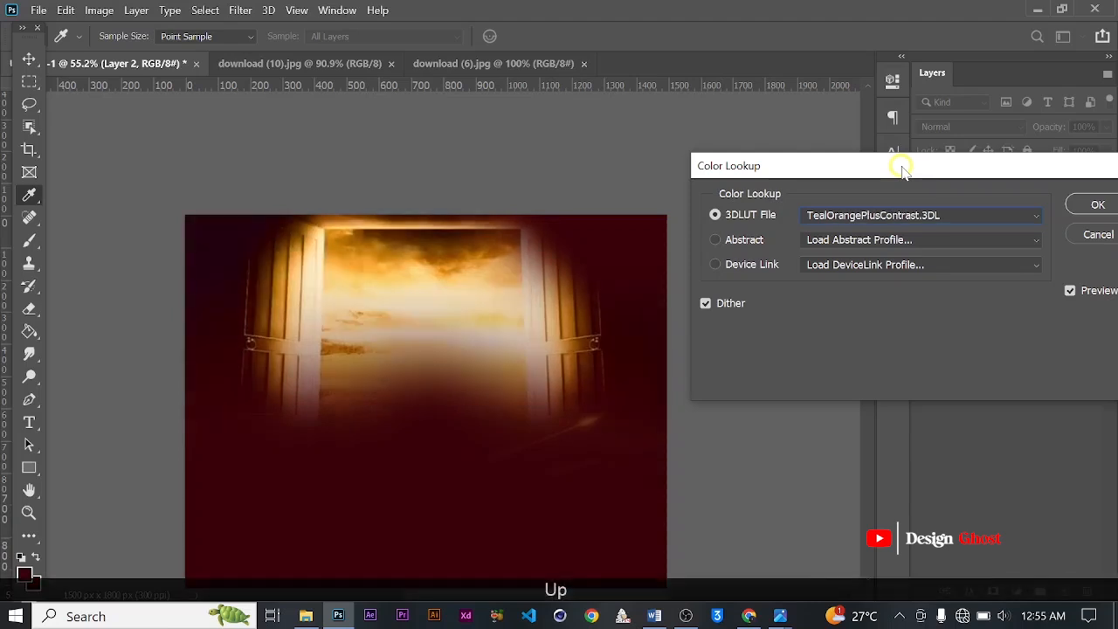
pyautogui.press('Up')
pyautogui.press('Up')
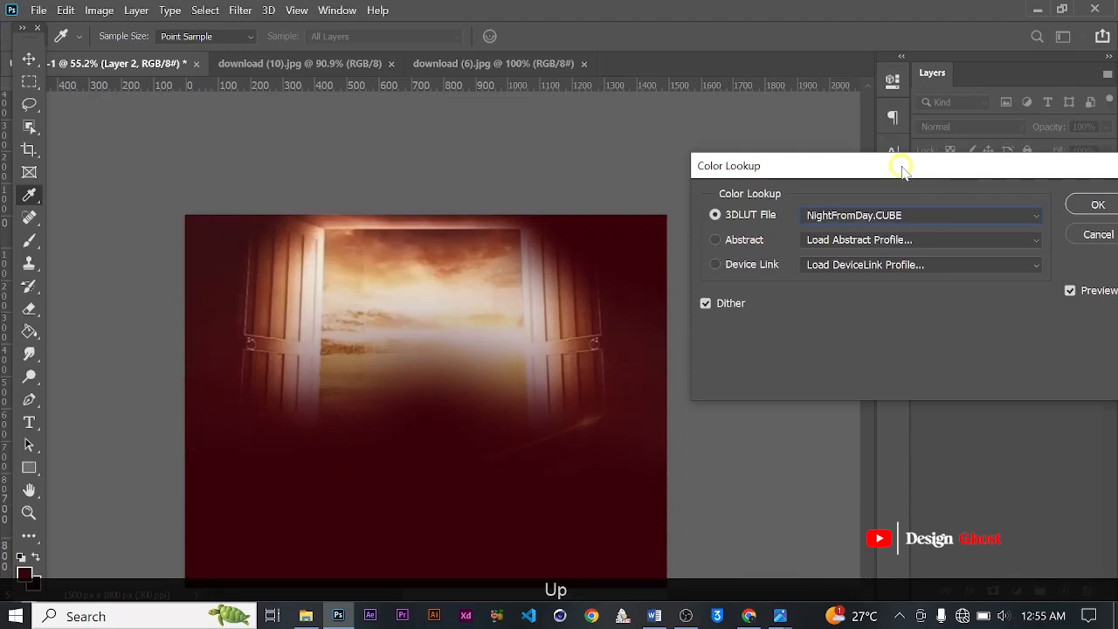
pyautogui.press('Up')
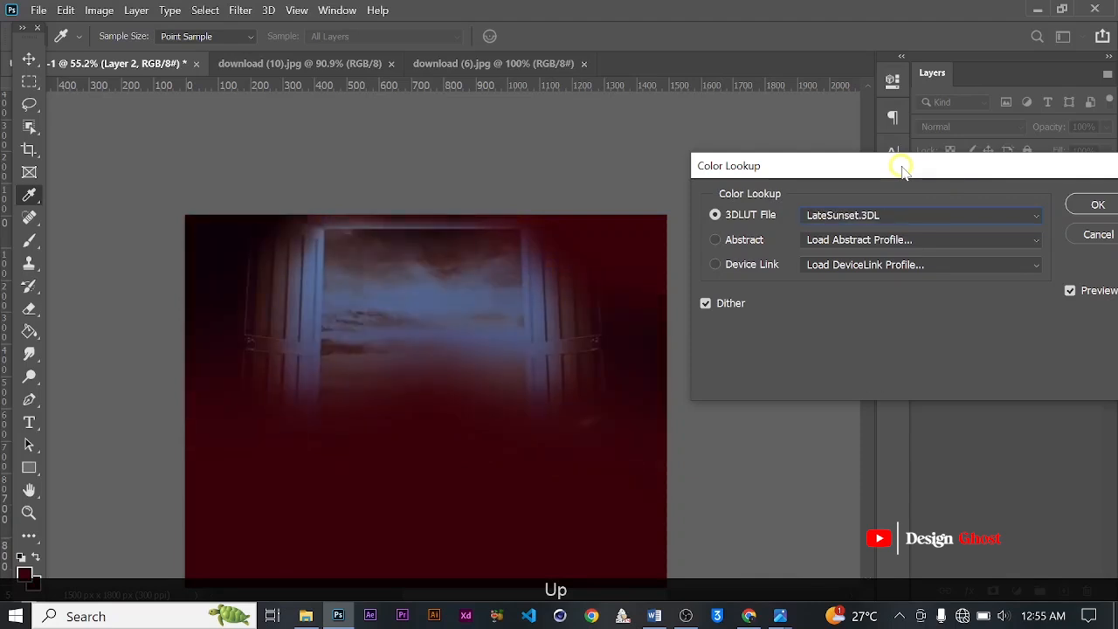
pyautogui.press('Up')
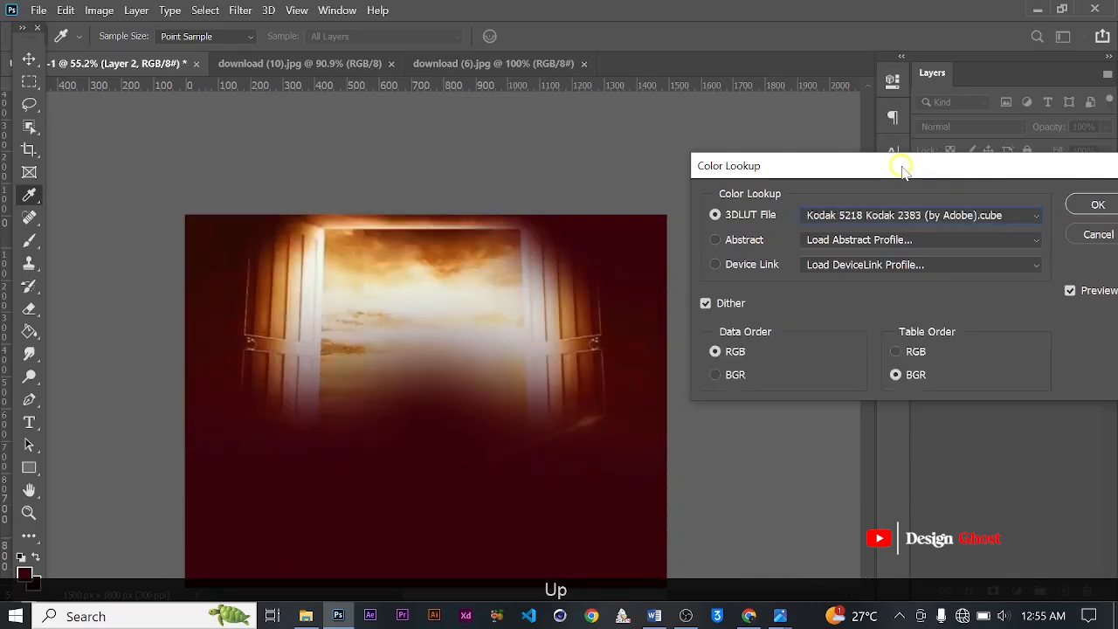
pyautogui.press('Up')
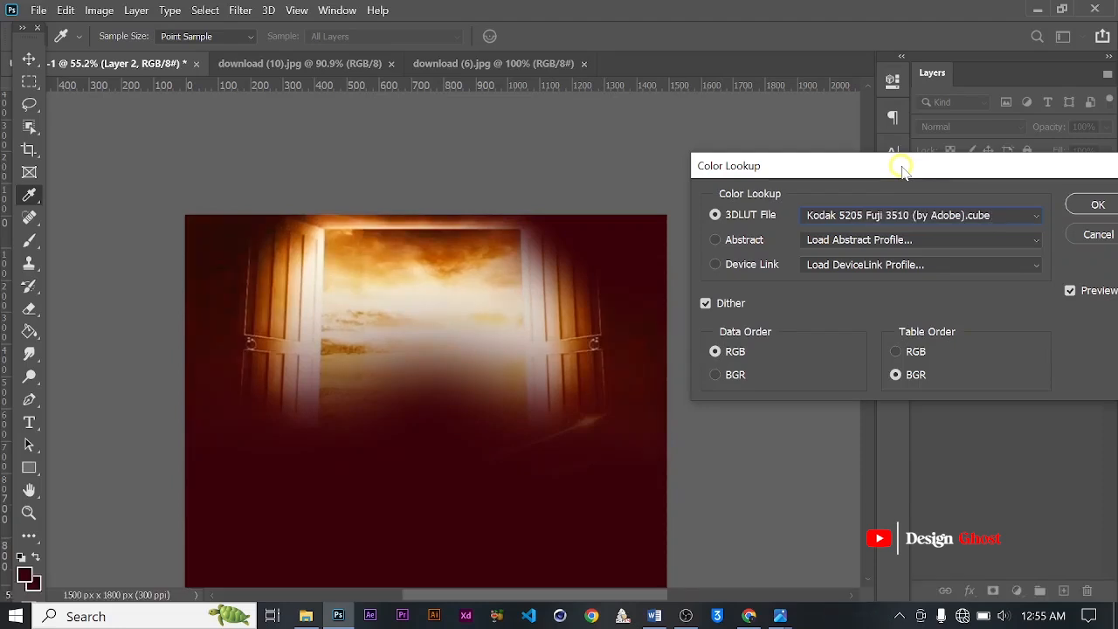
pyautogui.press('Return')
# Bring the open-book image from download (6).jpg into the poster as a layer over the doorway.
pyautogui.scroll(-3, 366, 292)
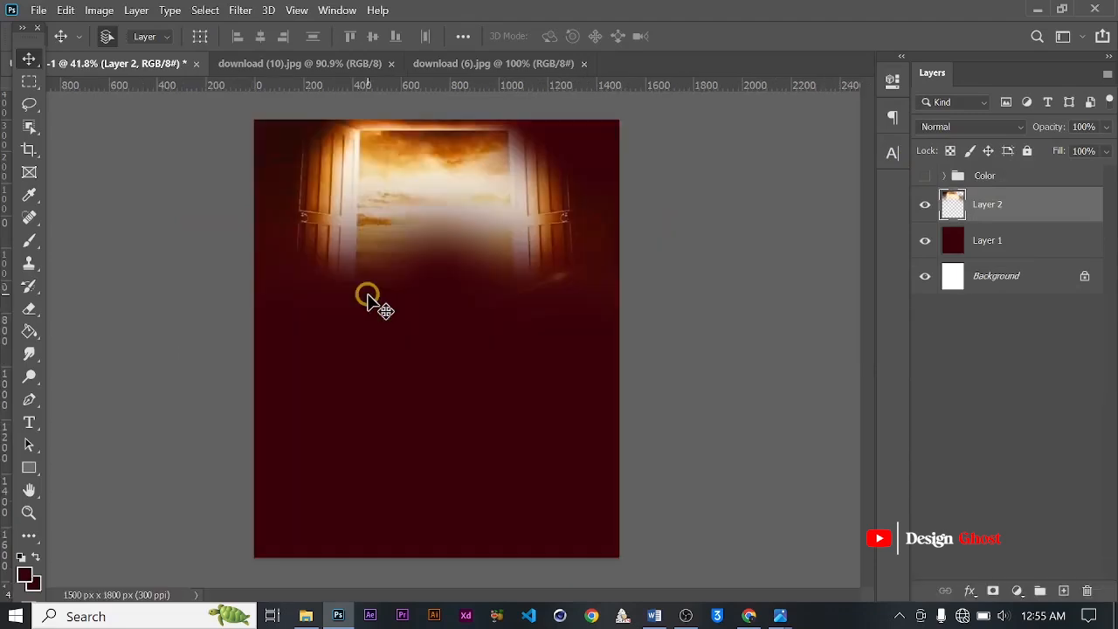
pyautogui.hotkey('ctrl', '0')
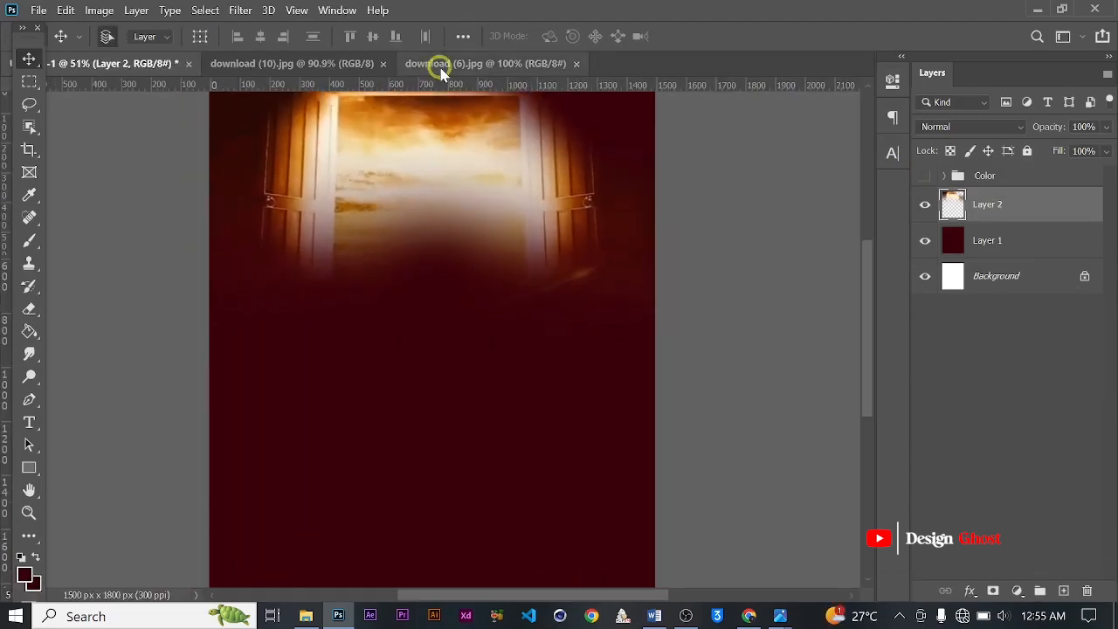
pyautogui.click(441, 68)
pyautogui.moveTo(447, 364); pyautogui.dragTo(453, 294)
pyautogui.scroll(2, 381, 297)
pyautogui.scroll(-5, 629, 313)
# Scale the book image to 176.97% and centre it across the poster's upper part at about X 749 px, Y 339 px.
pyautogui.hotkey('ctrl', 't')
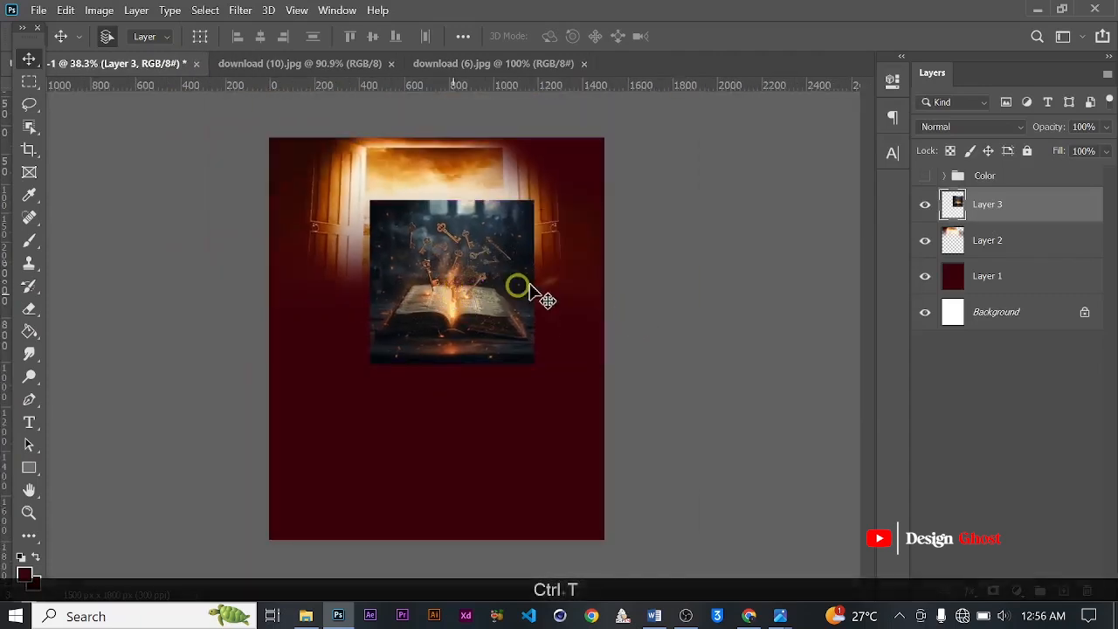
pyautogui.moveTo(531, 201); pyautogui.dragTo(569, 156)
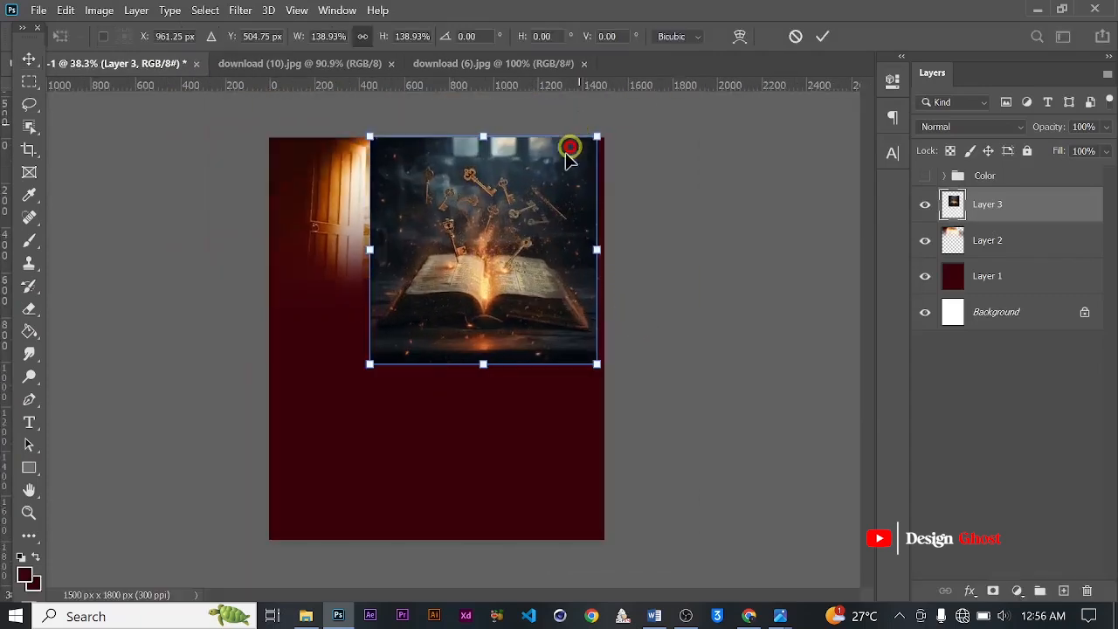
pyautogui.moveTo(368, 136); pyautogui.dragTo(292, 91)
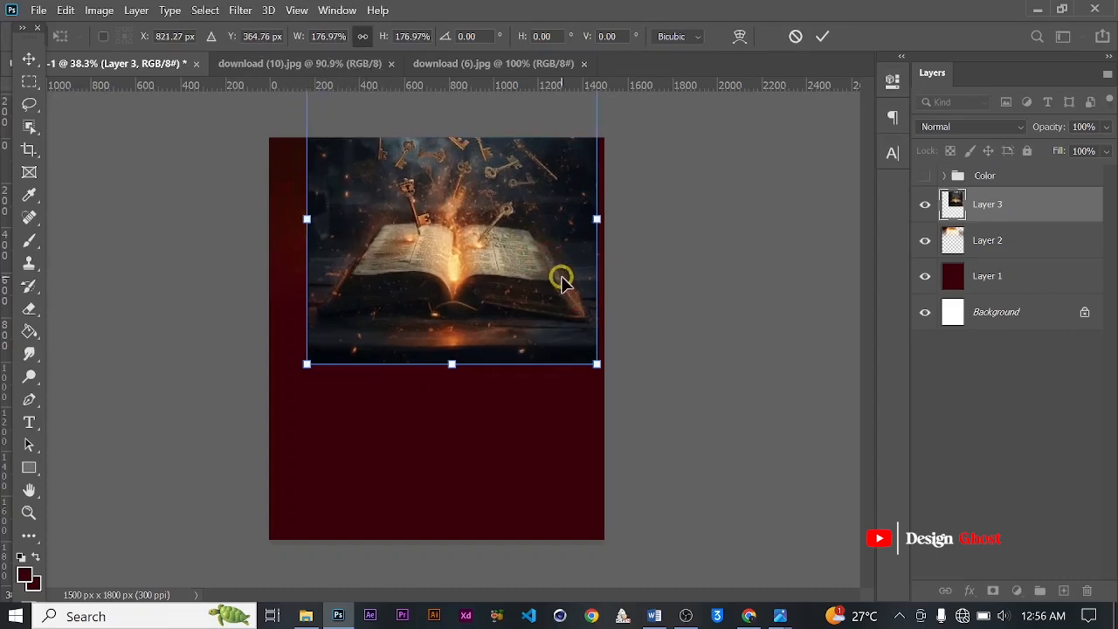
pyautogui.moveTo(561, 281); pyautogui.dragTo(542, 270)
pyautogui.scroll(-1, 554, 274)
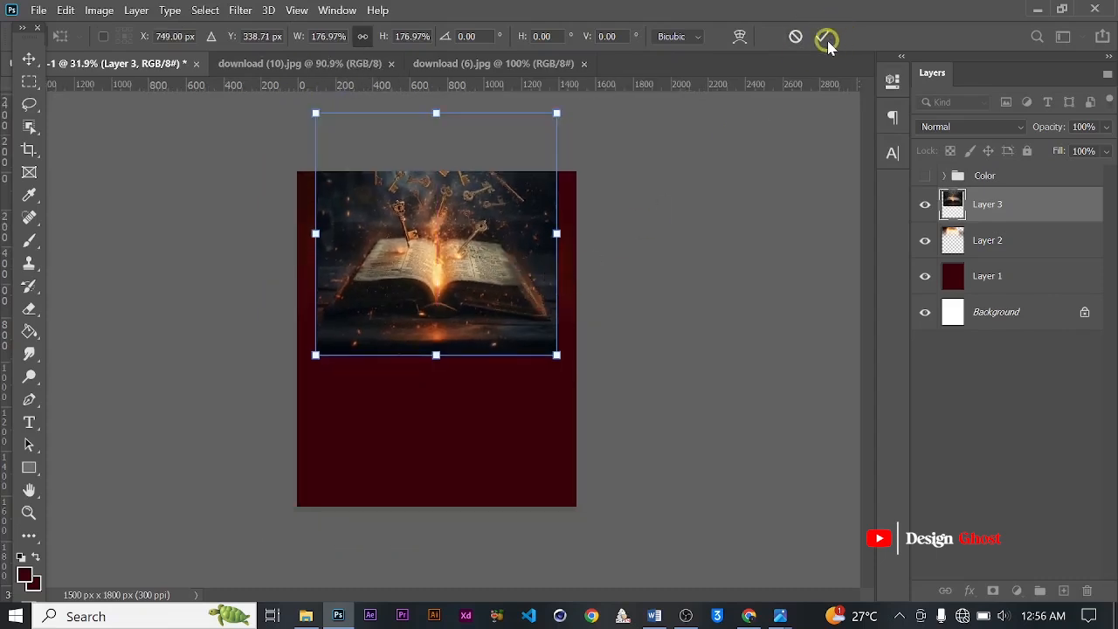
pyautogui.click(826, 40)
# Try to merge a copy of the maroon layer beneath the book and door layers, and undo the merge.
pyautogui.scroll(1, 410, 222)
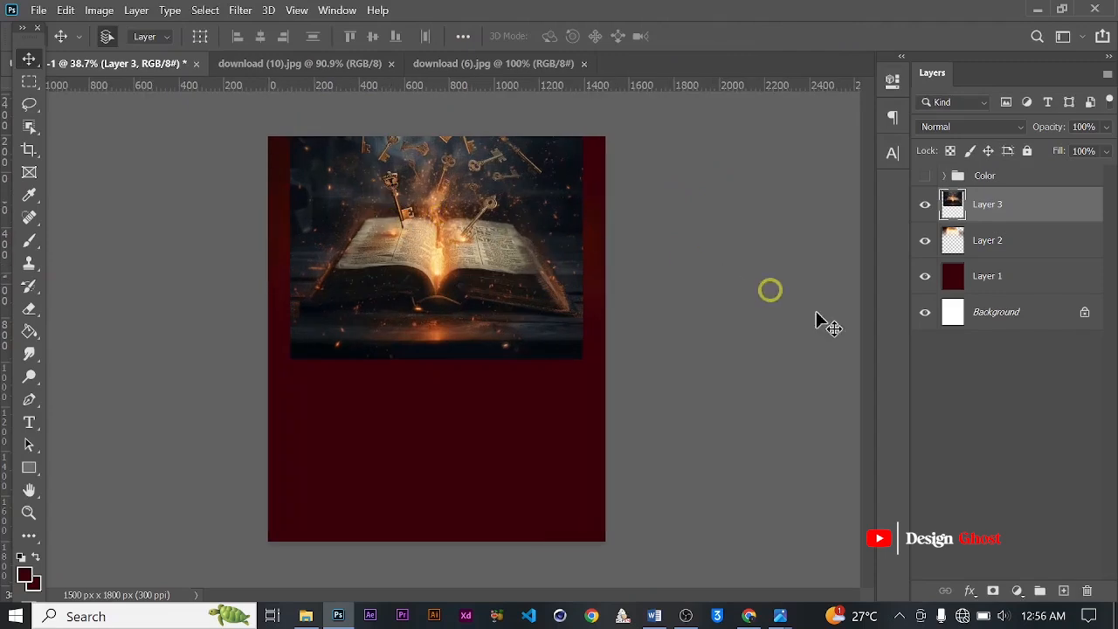
pyautogui.click(1021, 247)
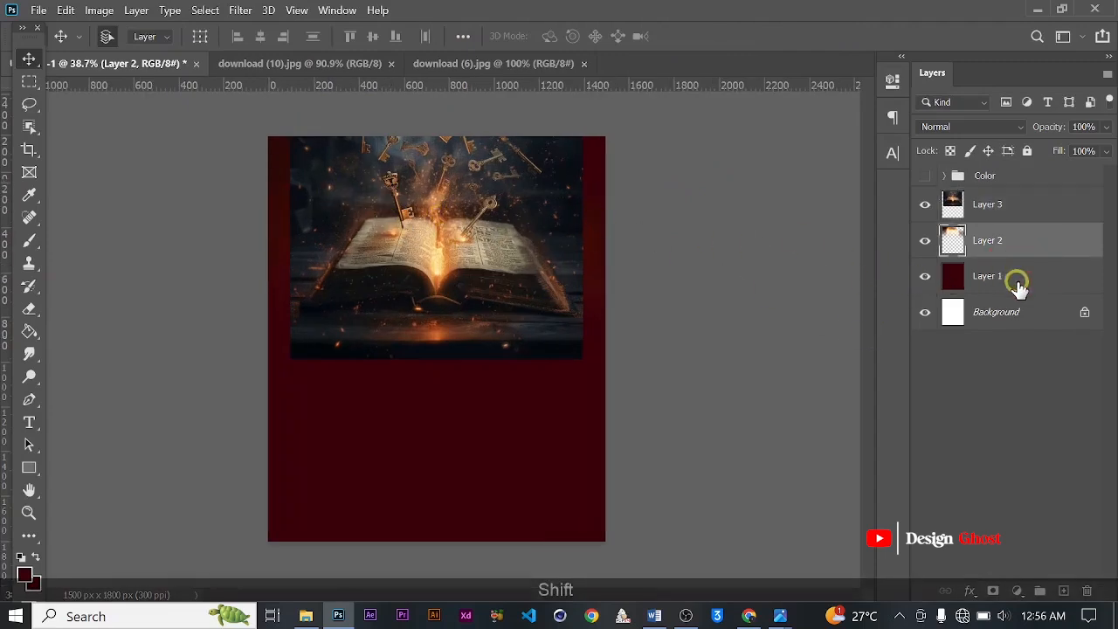
pyautogui.click(1016, 281)
pyautogui.hotkey('ctrl', 'alt', 'e')
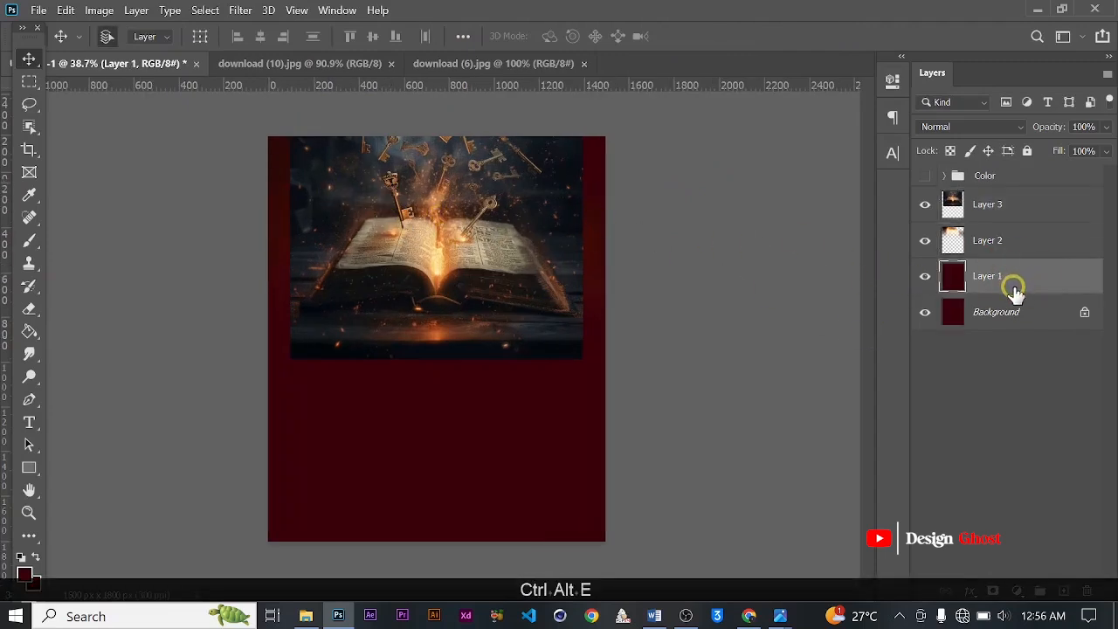
pyautogui.hotkey('ctrl', 'z')
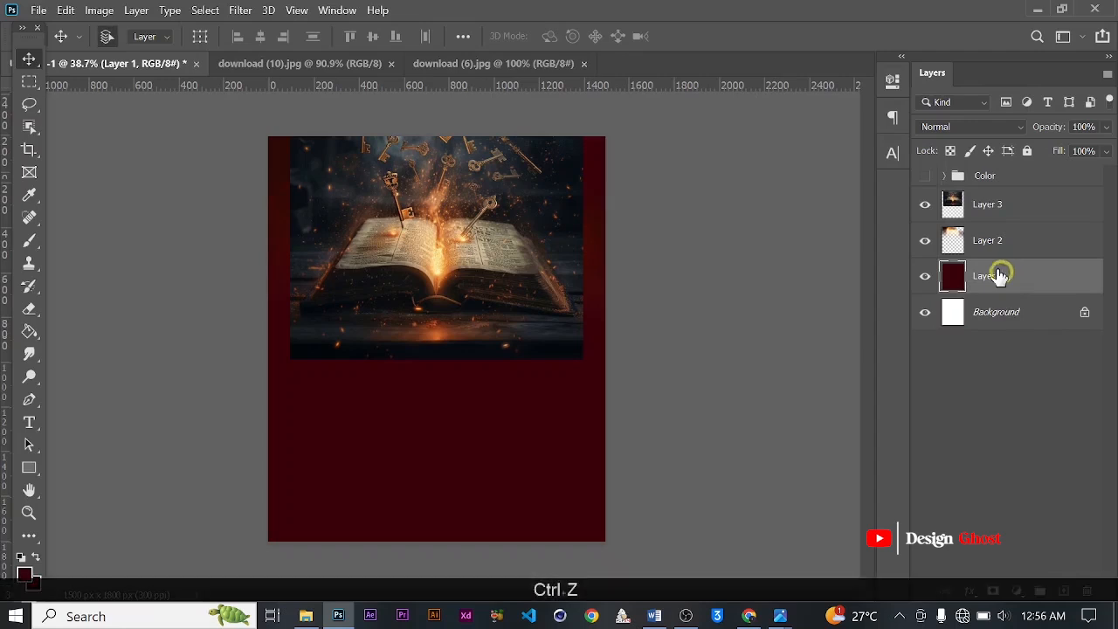
# Group the maroon and door layers, create a merged copy of the group beneath the book layer, and hide the original group.
pyautogui.keyDown('shift'); pyautogui.click(997, 247); pyautogui.keyUp('shift')
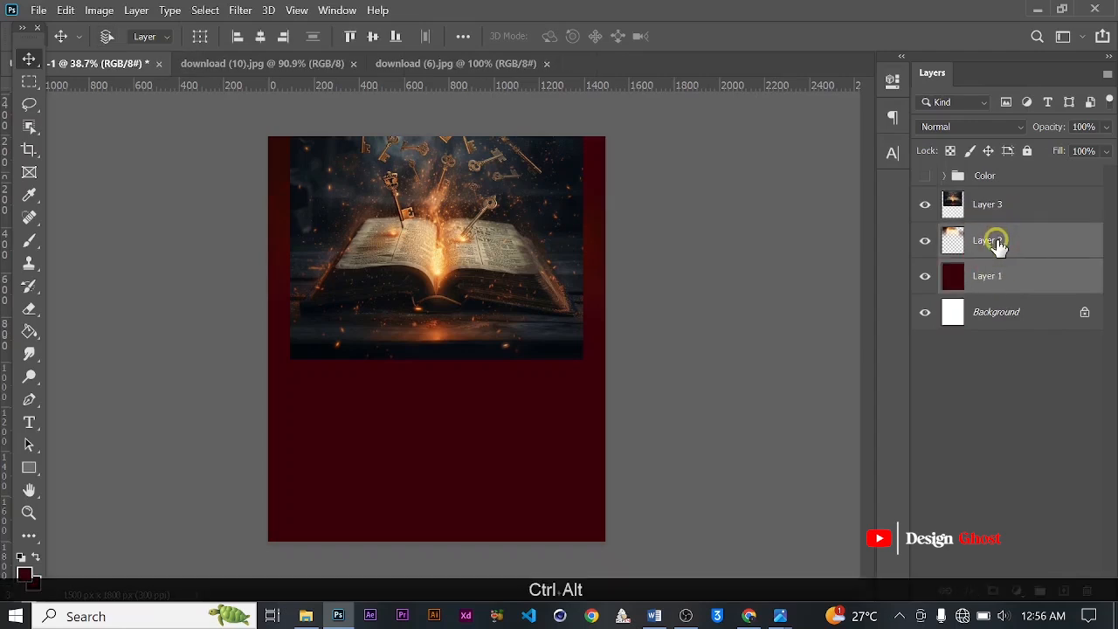
pyautogui.hotkey('ctrl', 'g')
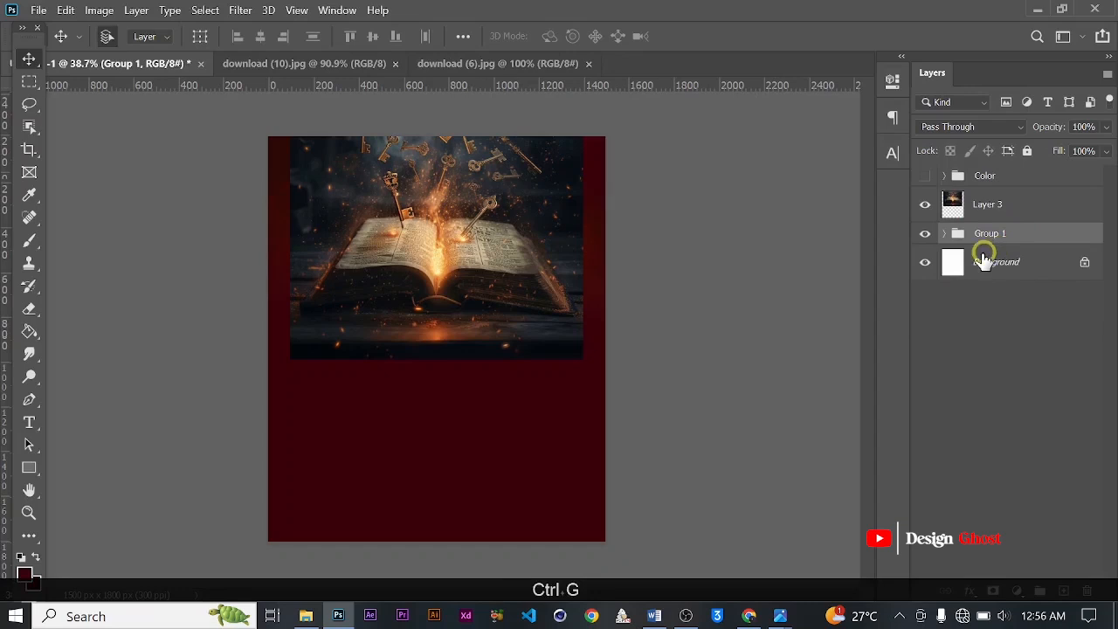
pyautogui.click(925, 233)
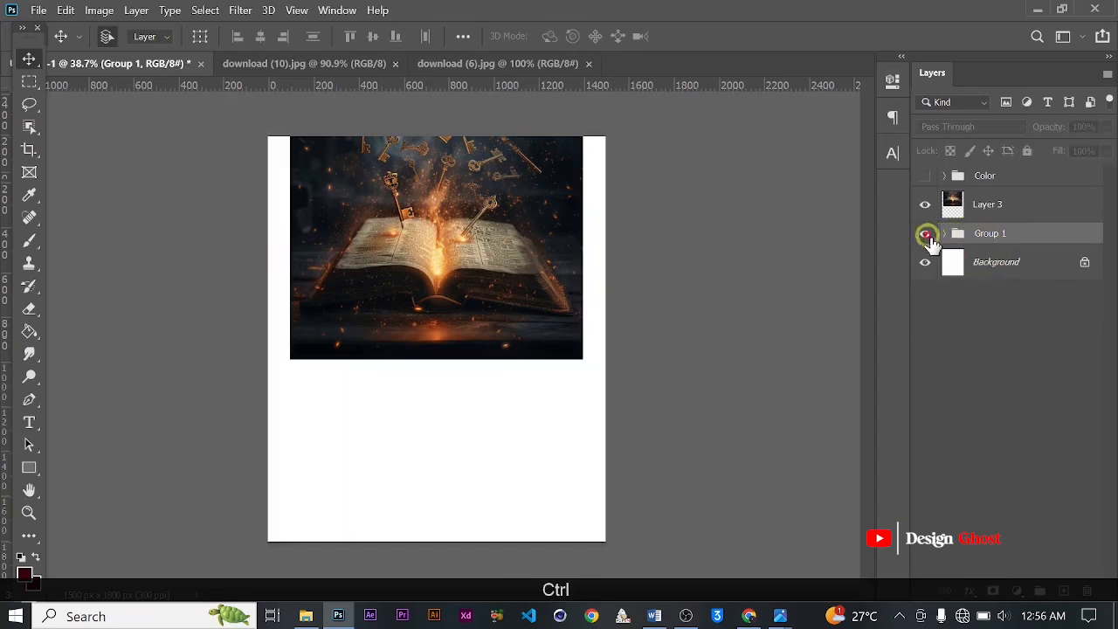
pyautogui.click(924, 234)
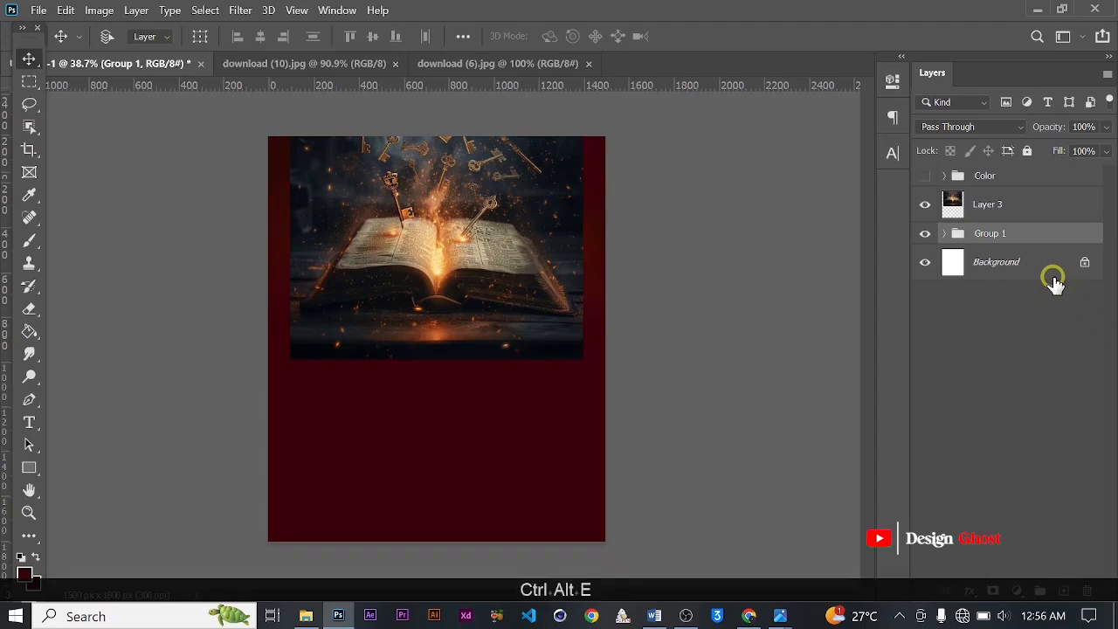
pyautogui.hotkey('ctrl', 'alt', 'e')
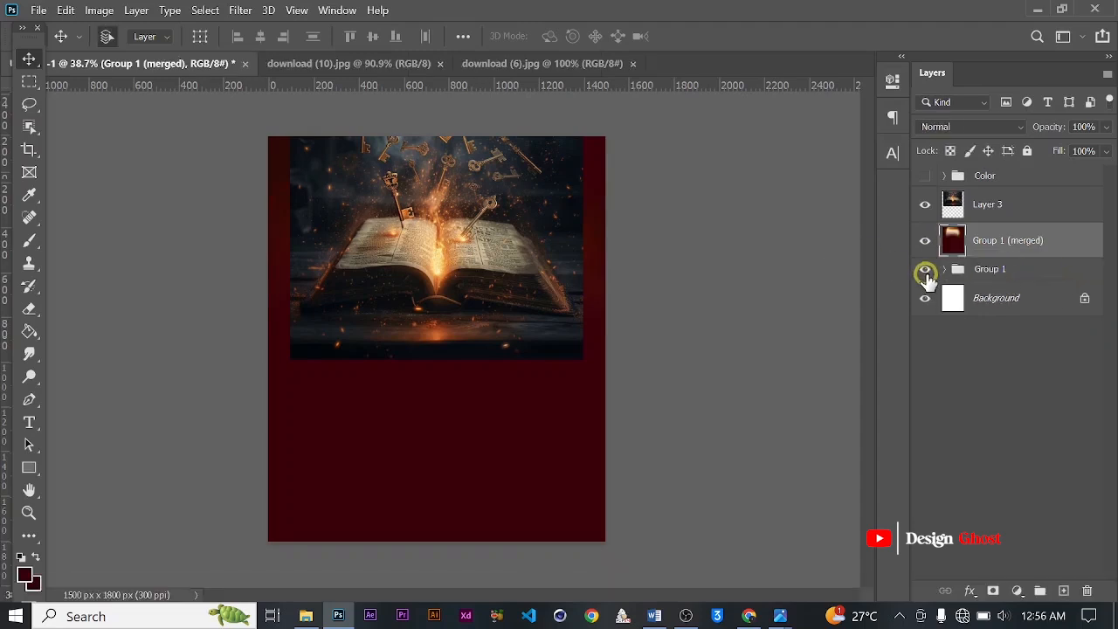
pyautogui.click(924, 273)
# Start a Color Lookup adjustment on the book layer with the TensionGreen.3DL preset, keeping the dialog clear of the poster.
pyautogui.click(1008, 209)
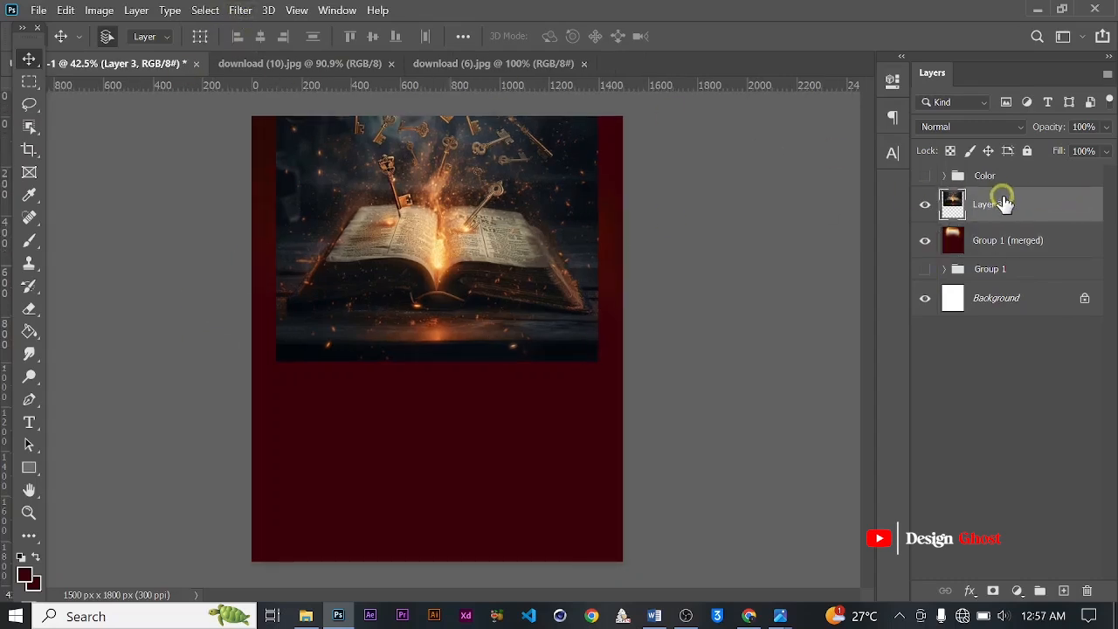
pyautogui.click(99, 10)
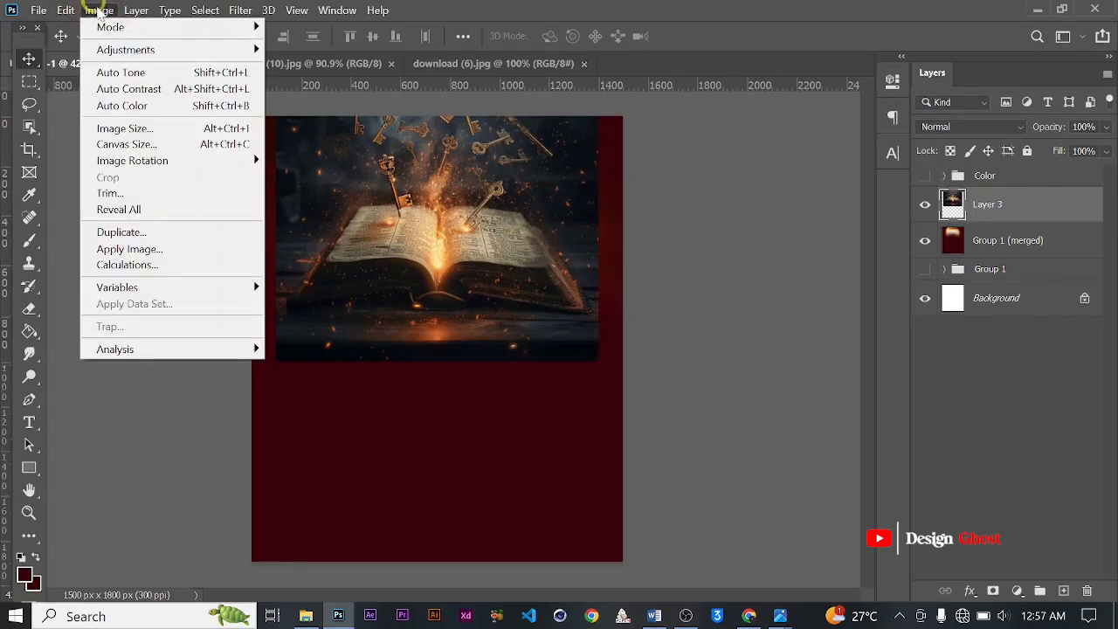
pyautogui.moveTo(200, 54)
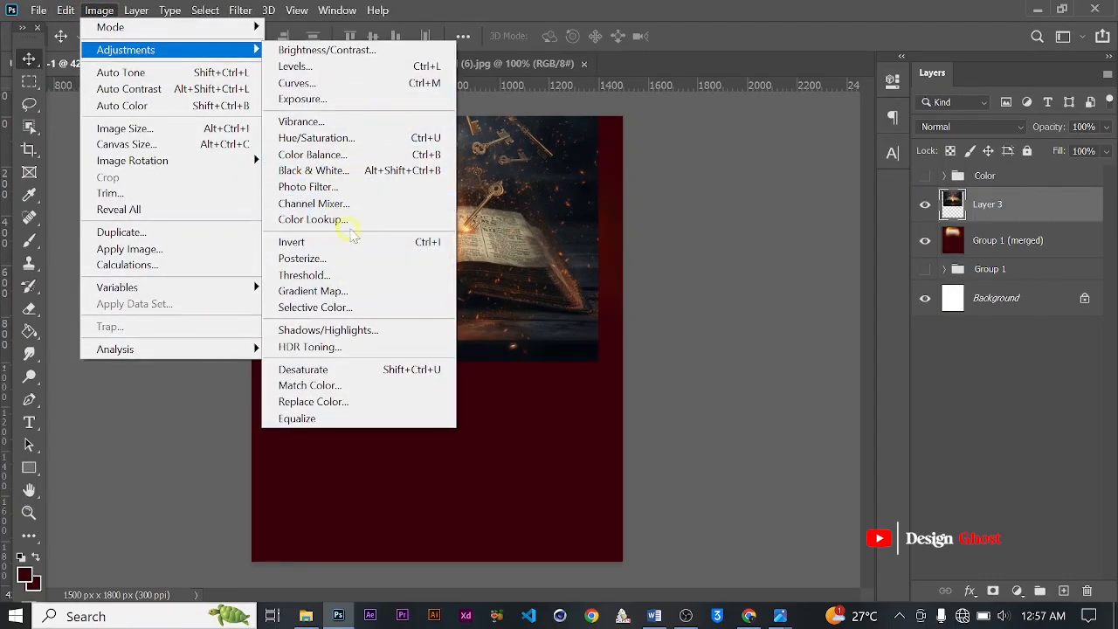
pyautogui.click(356, 222)
pyautogui.moveTo(622, 103); pyautogui.dragTo(983, 103)
pyautogui.click(1022, 142)
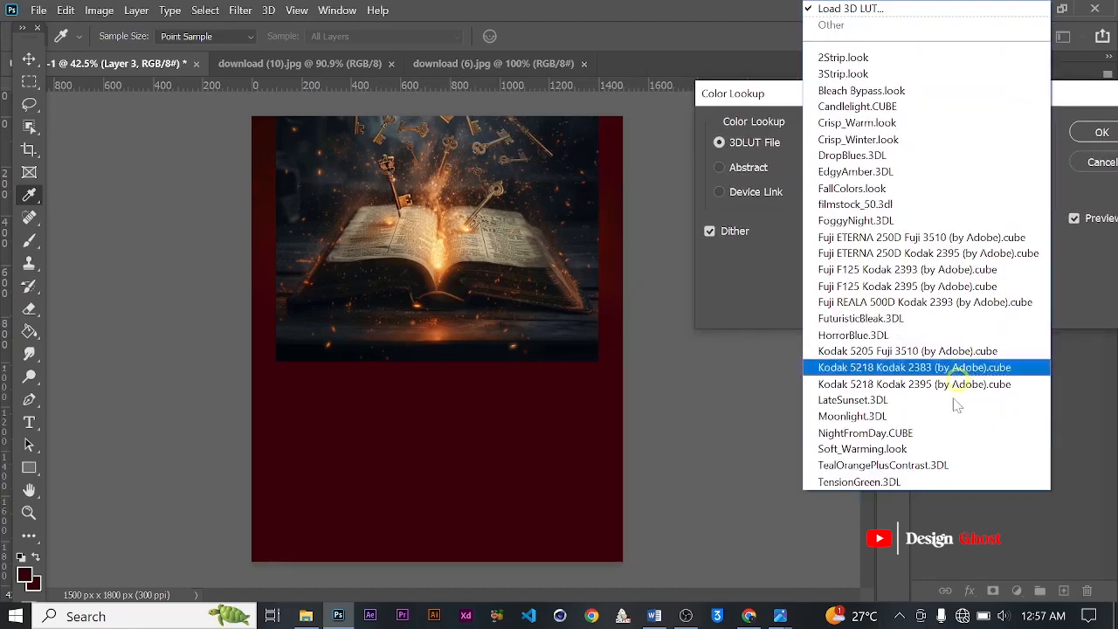
pyautogui.click(931, 491)
# Browse the 3D LUT presets back from TensionGreen.3DL and apply Fuji REALA 500D Kodak 2393 (by Adobe).cube to the book image.
pyautogui.press('Up')
pyautogui.press('Up')
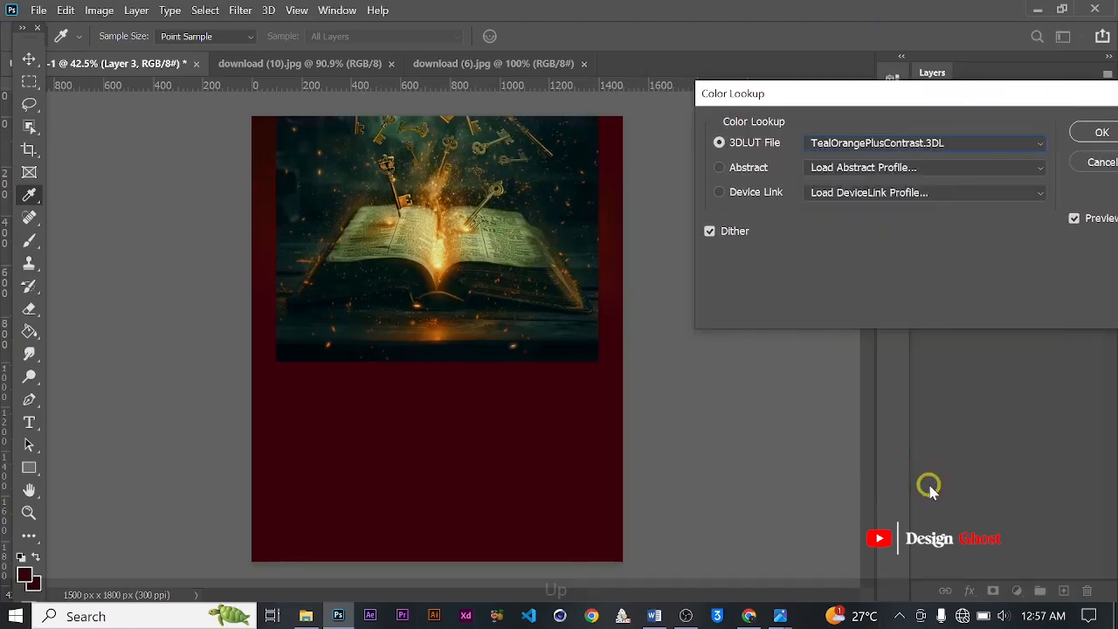
pyautogui.press('Up')
pyautogui.press('Up')
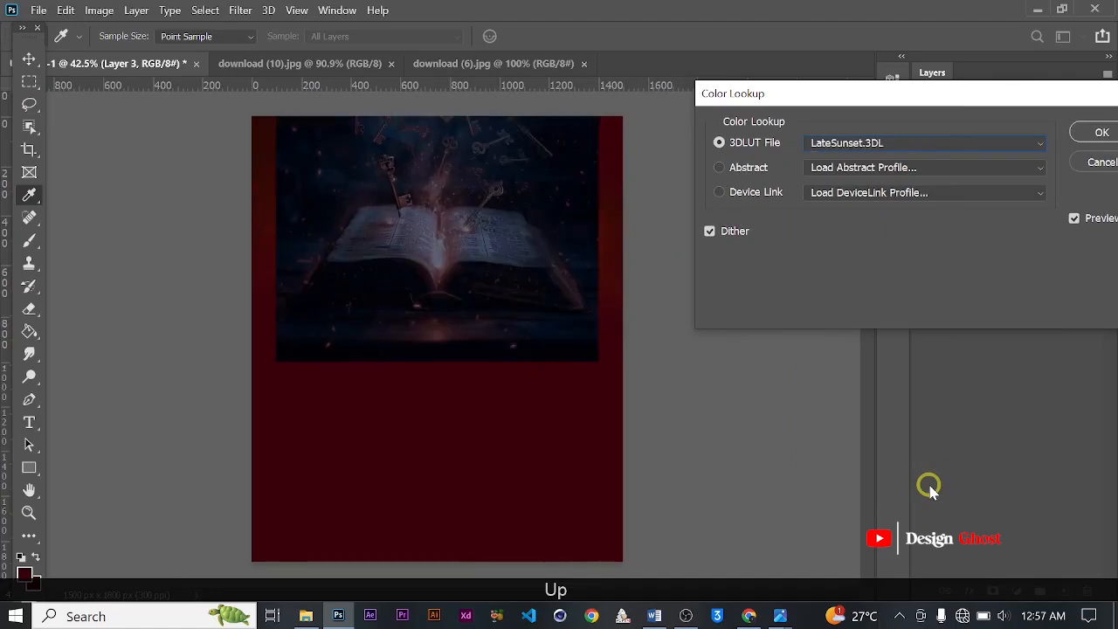
pyautogui.press('Up')
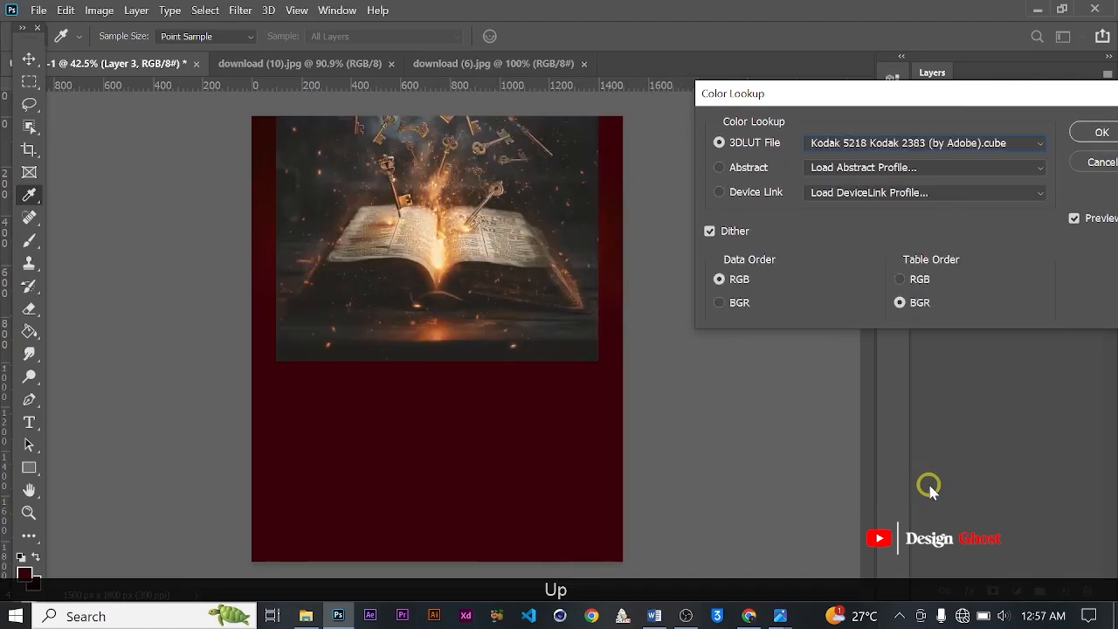
pyautogui.press('Up')
pyautogui.press('Up')
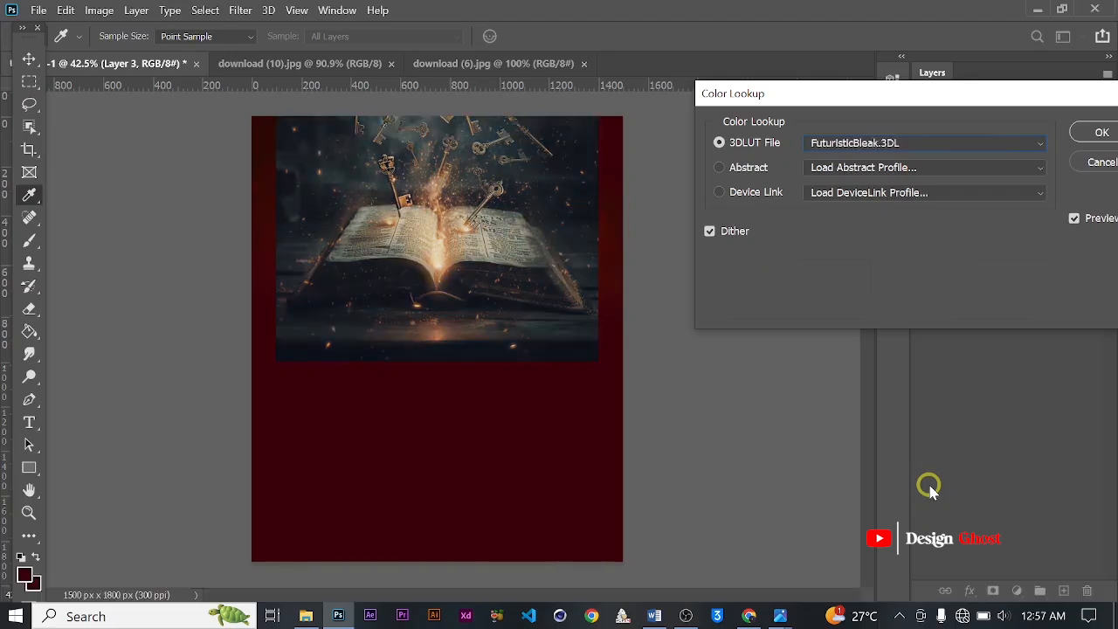
pyautogui.press('Down')
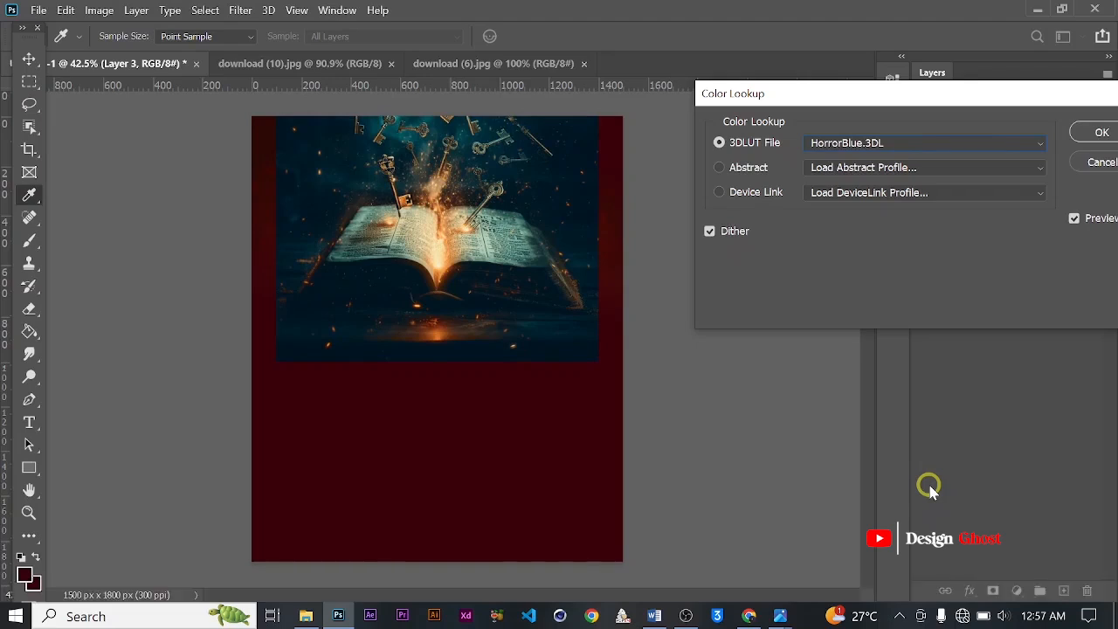
pyautogui.press('Up')
pyautogui.press('Up')
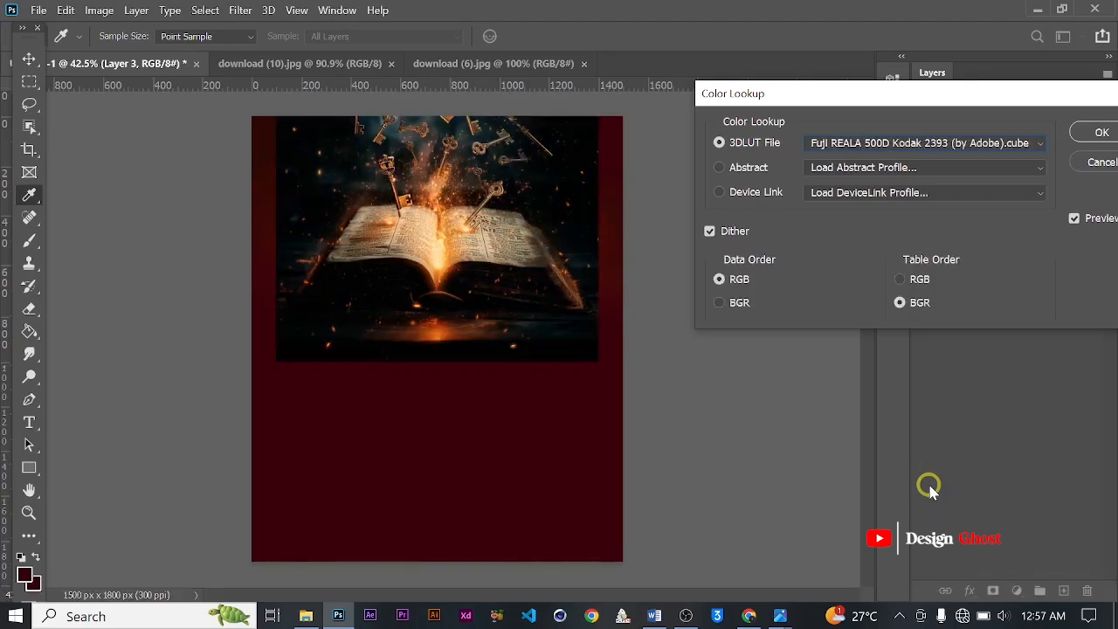
pyautogui.press('Return')
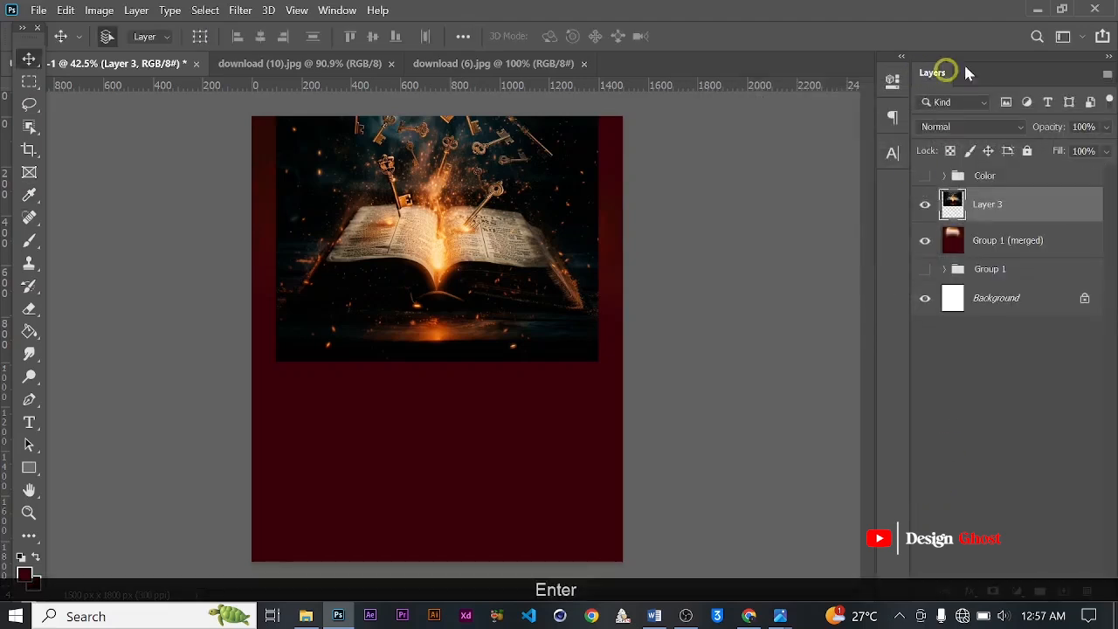
# Try the blend modes for the book layer backwards from Luminosity and set it to Screen.
pyautogui.click(1001, 131)
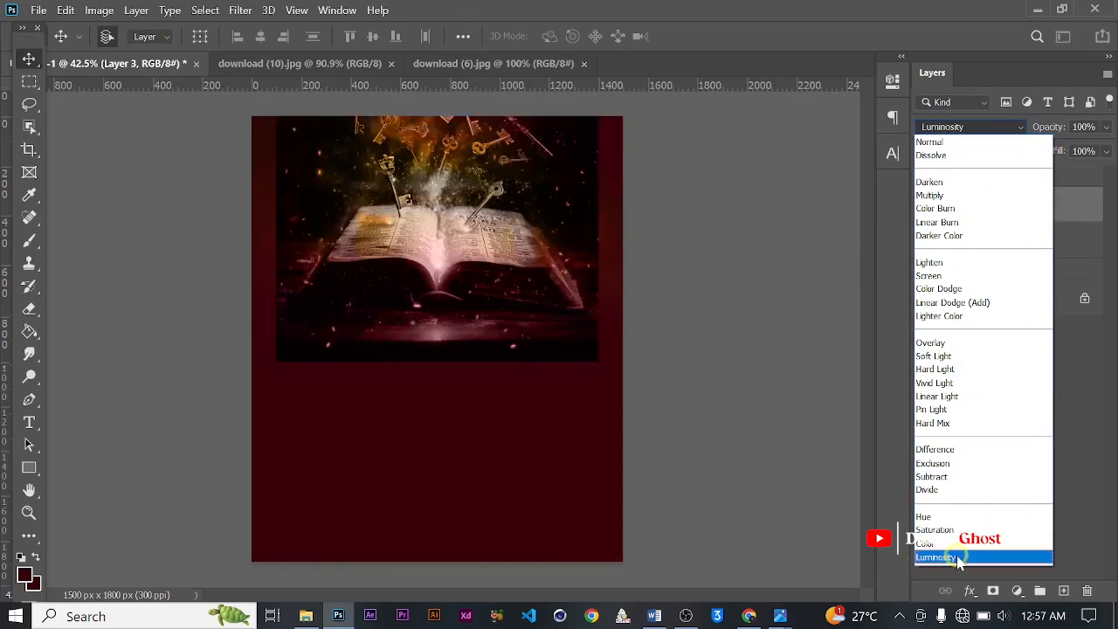
pyautogui.click(936, 557)
pyautogui.press('Up')
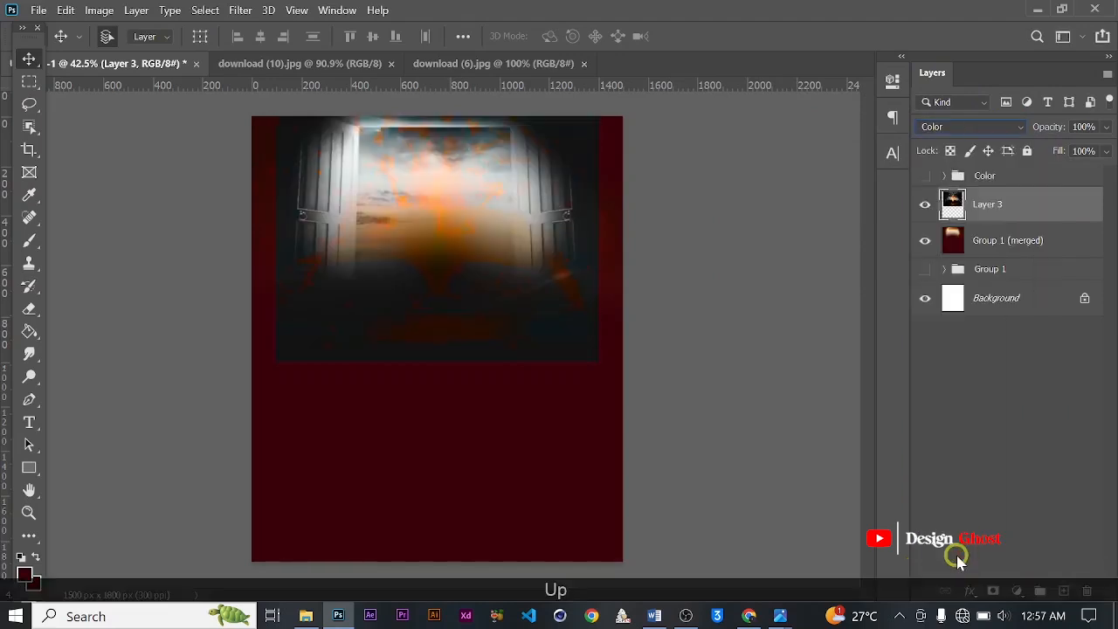
pyautogui.press('Up')
pyautogui.press('Up')
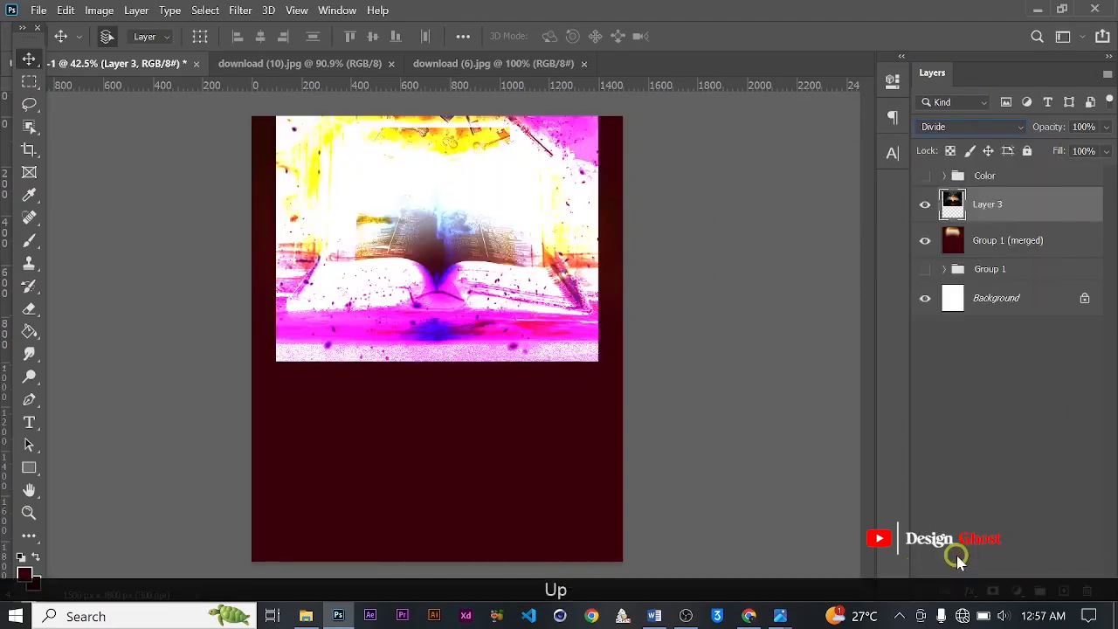
pyautogui.press('Up')
pyautogui.press('Up')
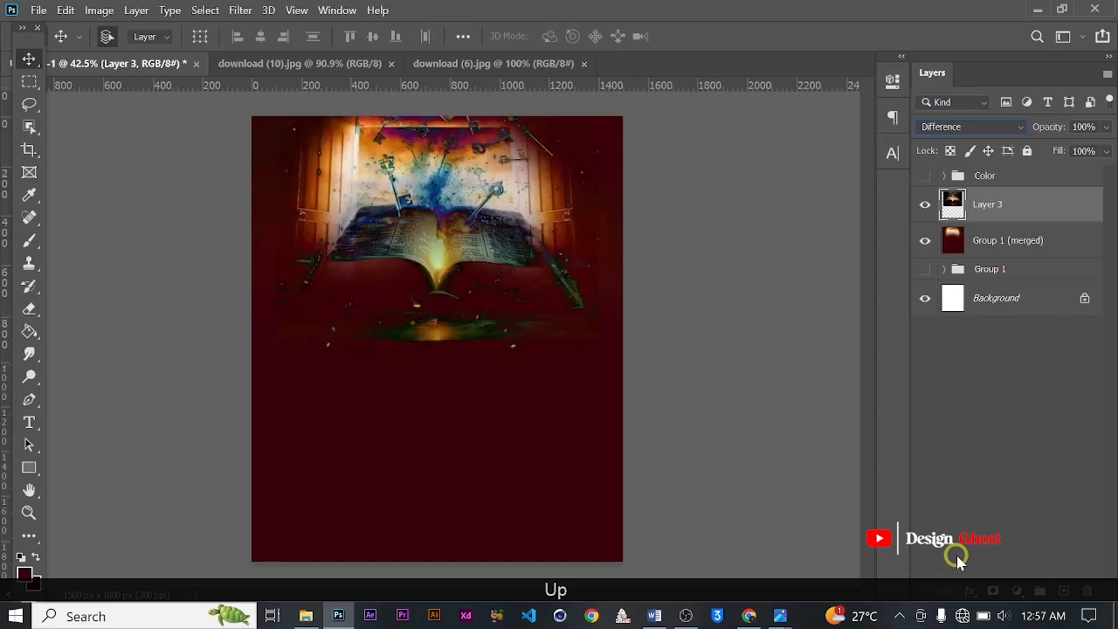
pyautogui.press('Up')
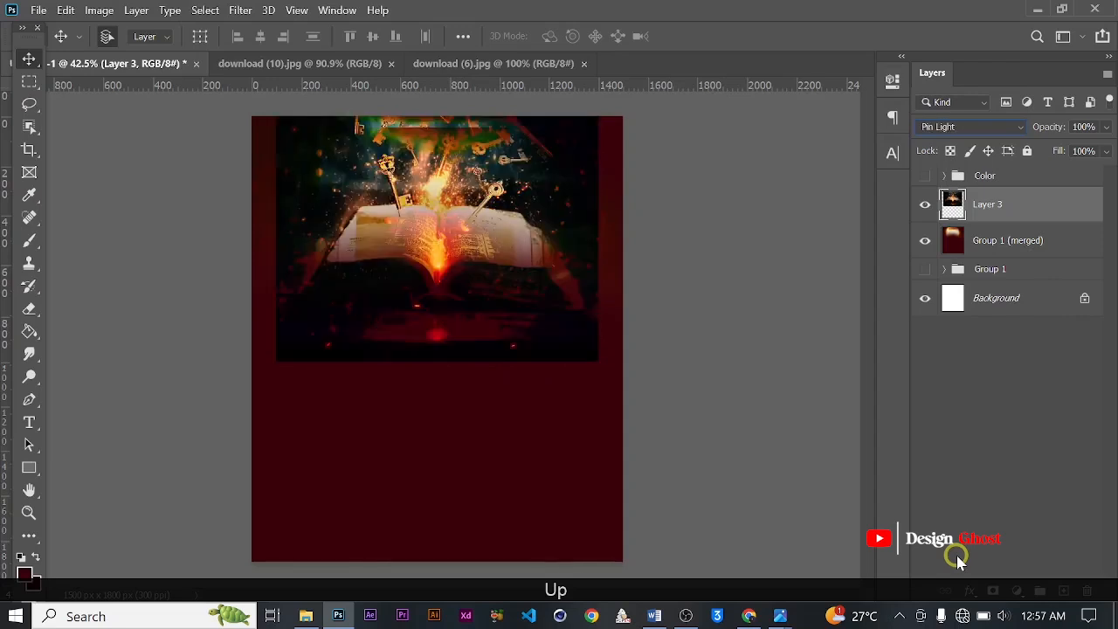
pyautogui.press('Up')
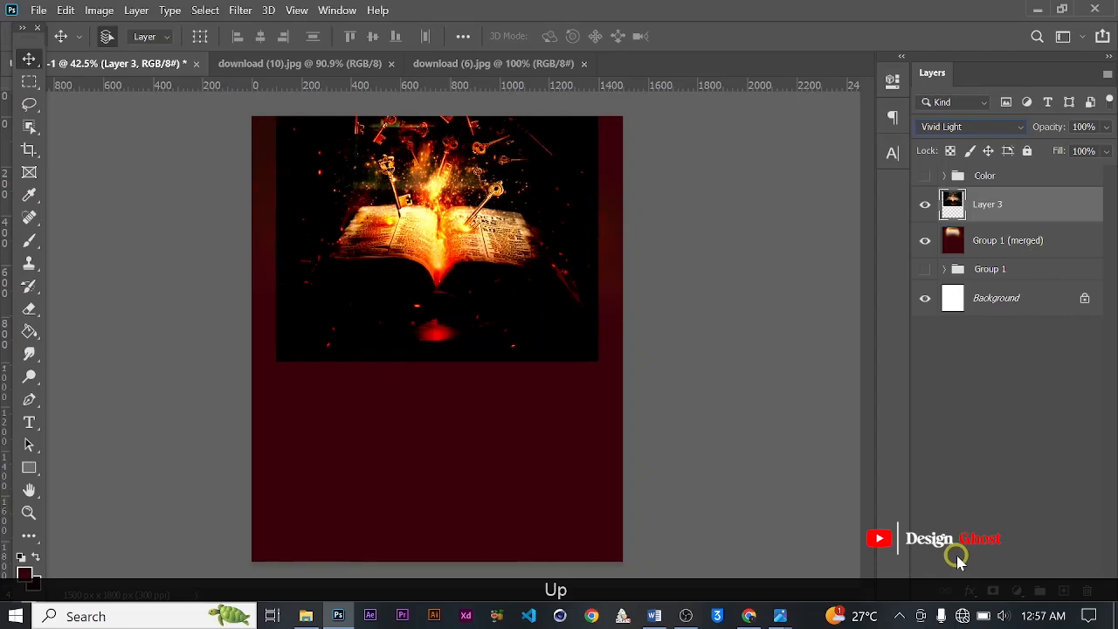
pyautogui.press('Up')
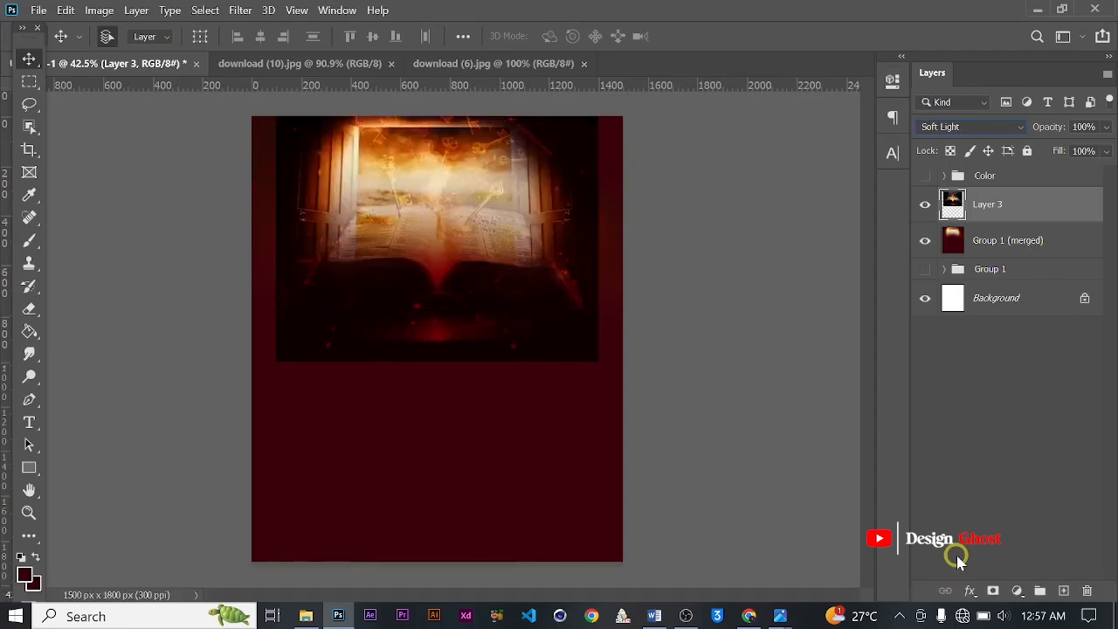
pyautogui.press('Up')
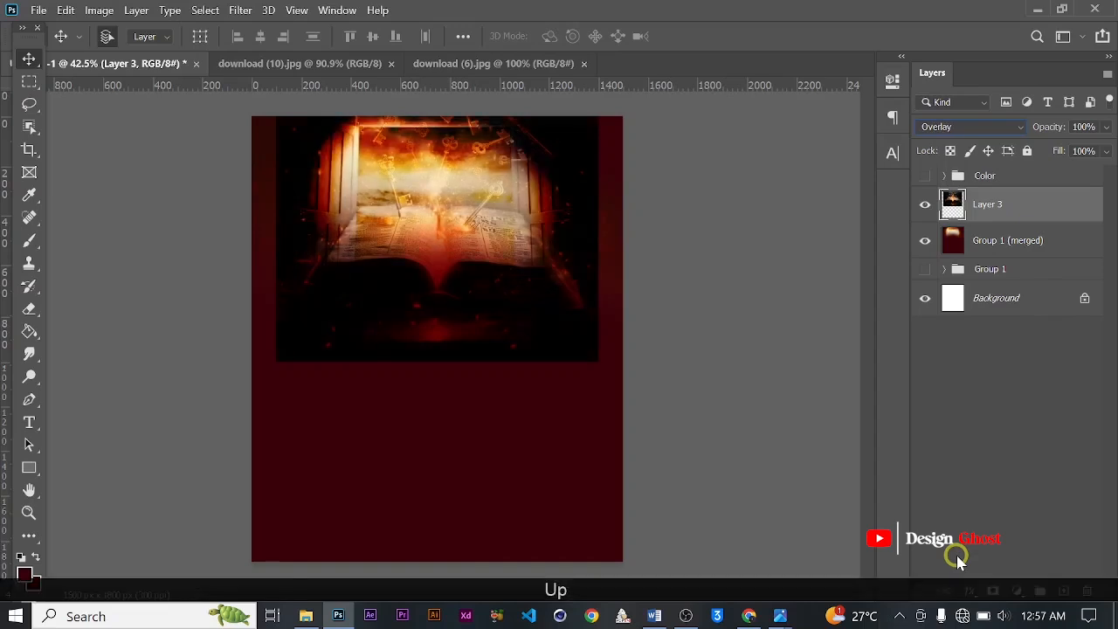
pyautogui.press('Up')
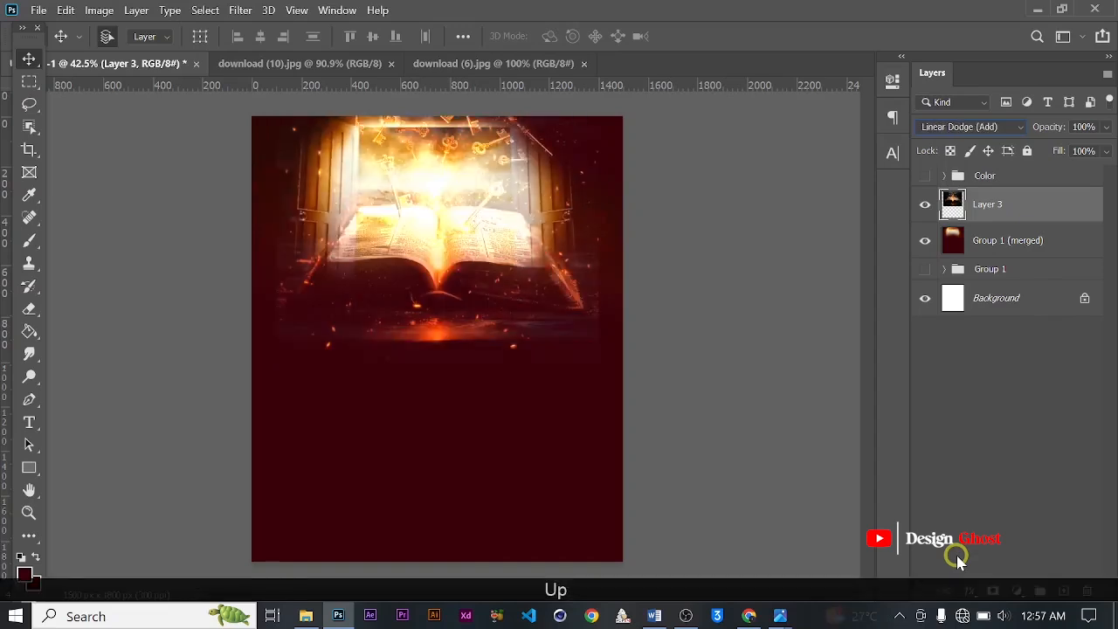
pyautogui.press('Up')
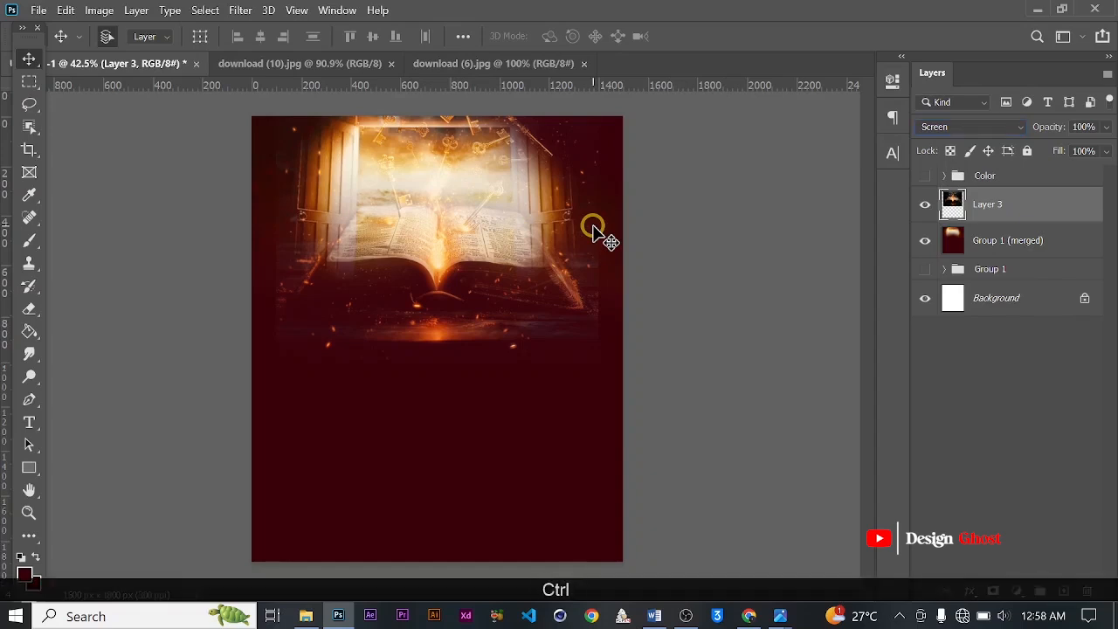
# Erase the book layer's visible lower and side edges with a soft 700 px eraser so they fade into the maroon.
pyautogui.hotkey('ctrl', '0')
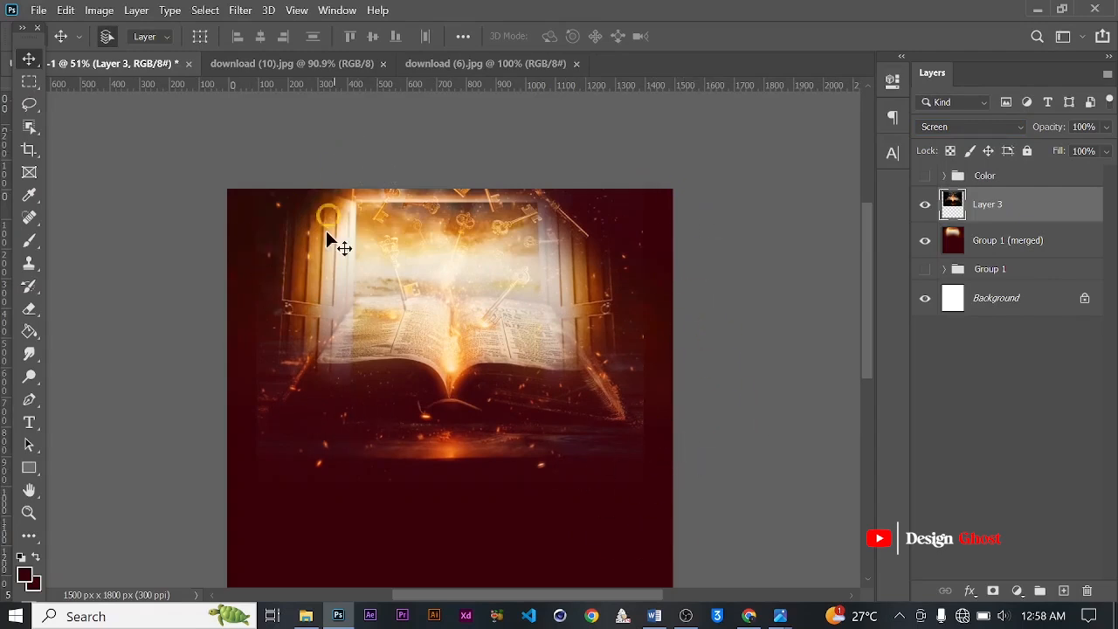
pyautogui.press('e')
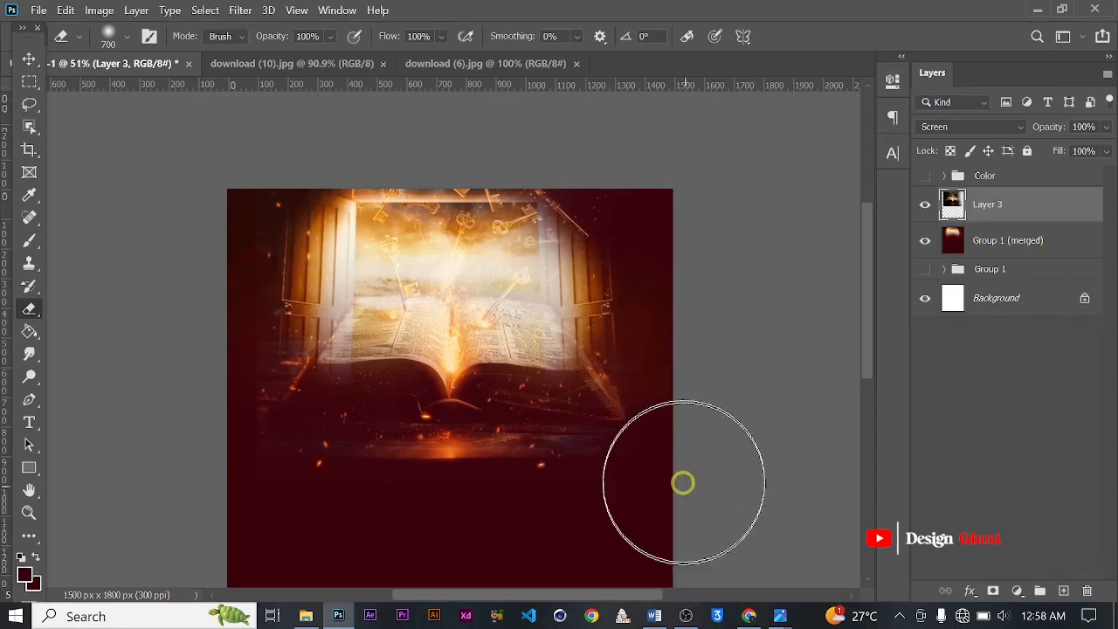
pyautogui.click(762, 524)
pyautogui.moveTo(763, 524)
pyautogui.mouseDown()
pyautogui.moveTo(666, 474)
pyautogui.moveTo(636, 494)
pyautogui.moveTo(236, 514)
pyautogui.mouseUp()
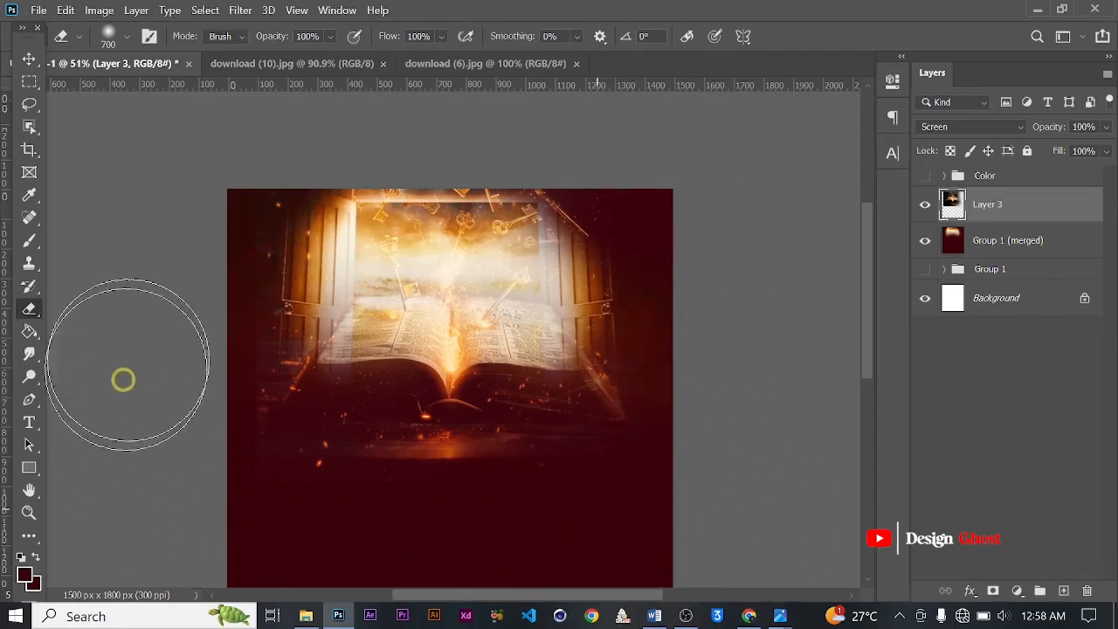
pyautogui.click(212, 454)
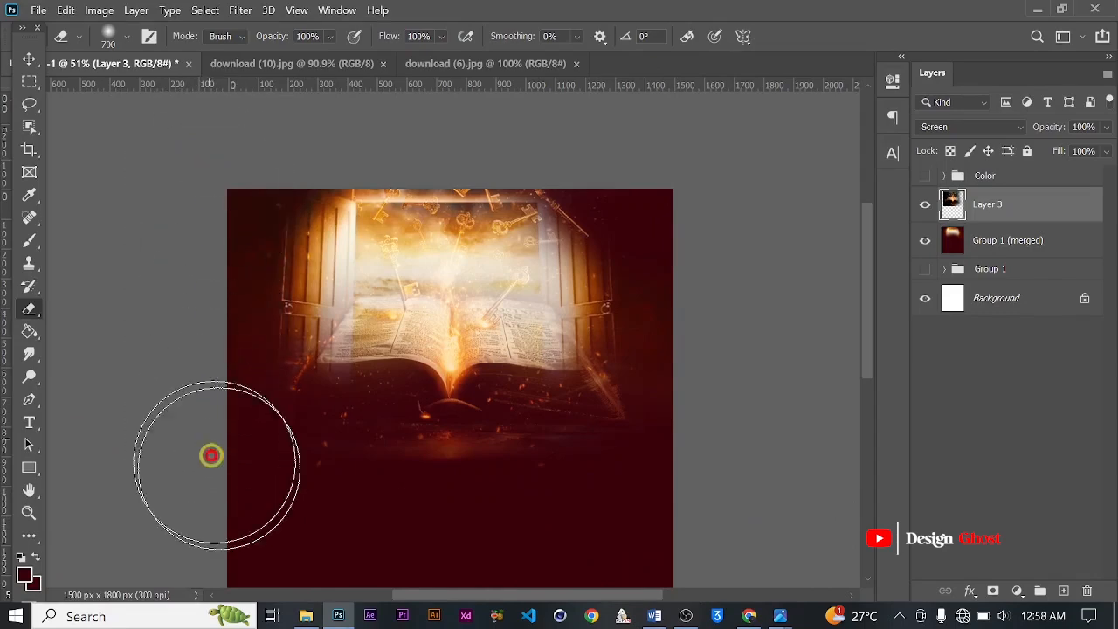
# Erase the remaining glow and sparks beneath the book and along the image's left side with the 700 px eraser.
pyautogui.scroll(-2, 610, 305)
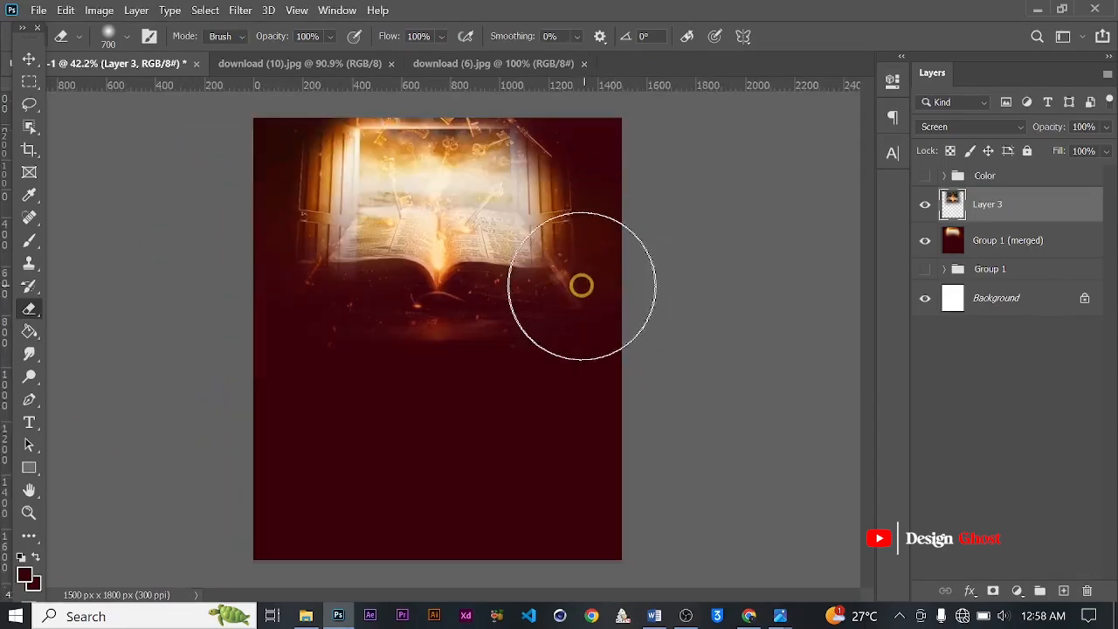
pyautogui.scroll(3, 576, 286)
pyautogui.scroll(3, 576, 286)
pyautogui.press('space')
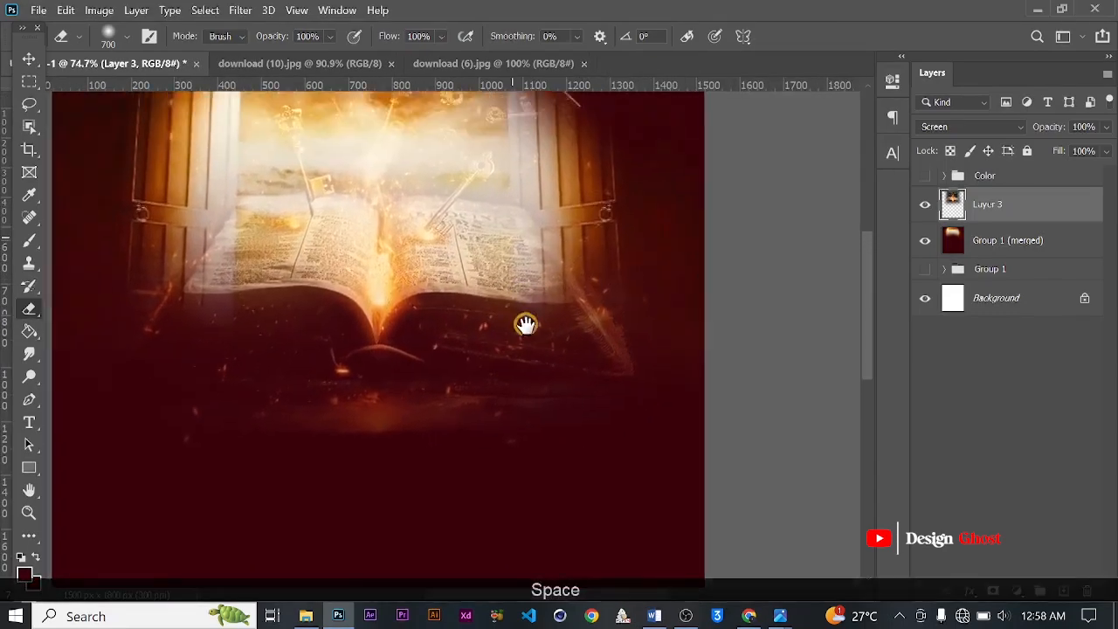
pyautogui.moveTo(527, 324); pyautogui.dragTo(530, 354)
pyautogui.scroll(-1, 530, 354)
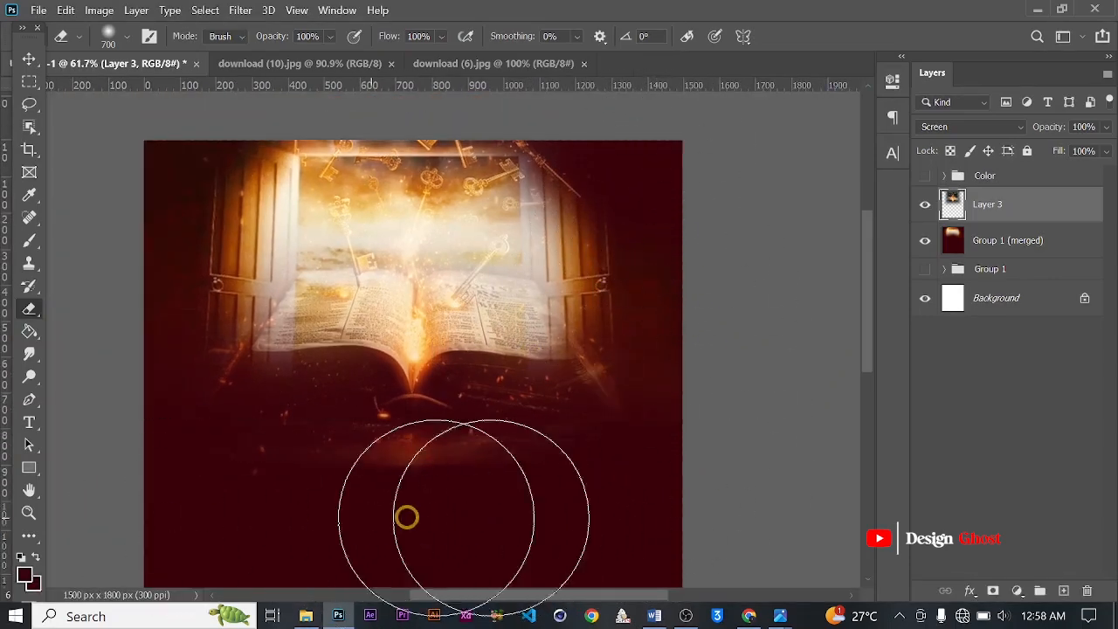
pyautogui.moveTo(499, 519)
pyautogui.mouseDown()
pyautogui.moveTo(329, 409)
pyautogui.moveTo(488, 426)
pyautogui.moveTo(217, 247)
pyautogui.mouseUp()
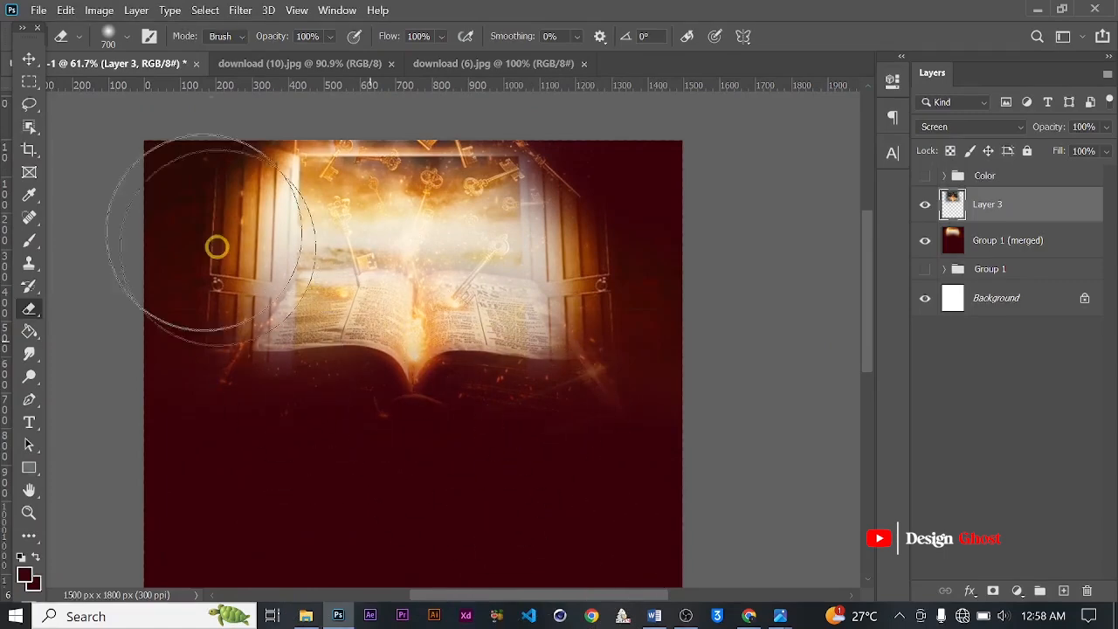
pyautogui.click(29, 58)
pyautogui.scroll(-1, 471, 375)
pyautogui.press('ctrl')
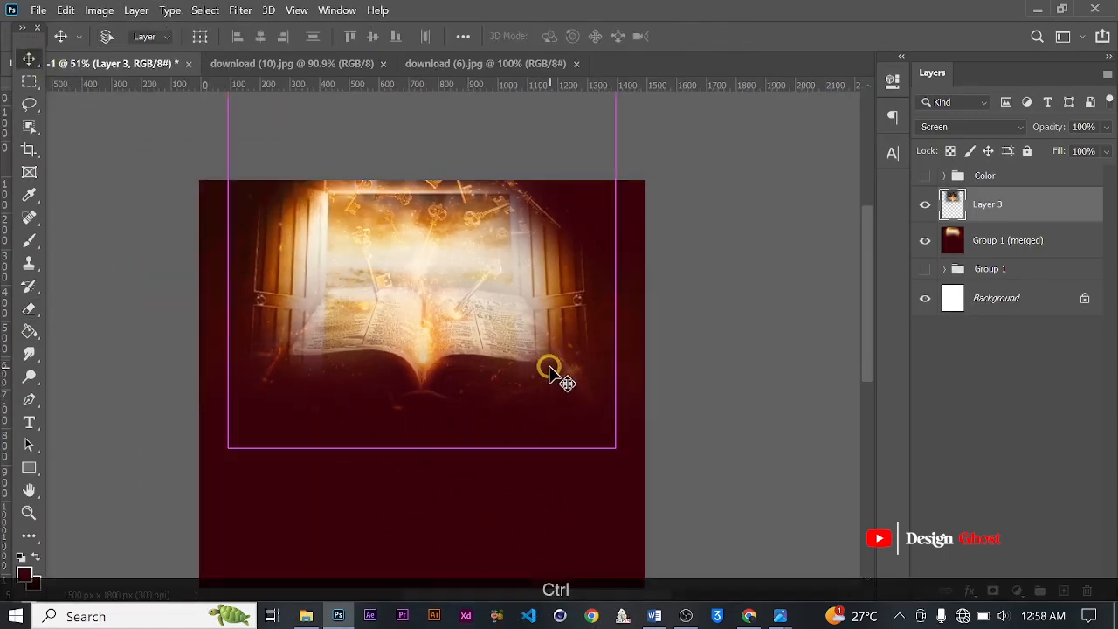
# Scale the book layer to about 84% and position it centred over the glowing doorway.
pyautogui.hotkey('ctrl', 't')
pyautogui.scroll(-1, 581, 175)
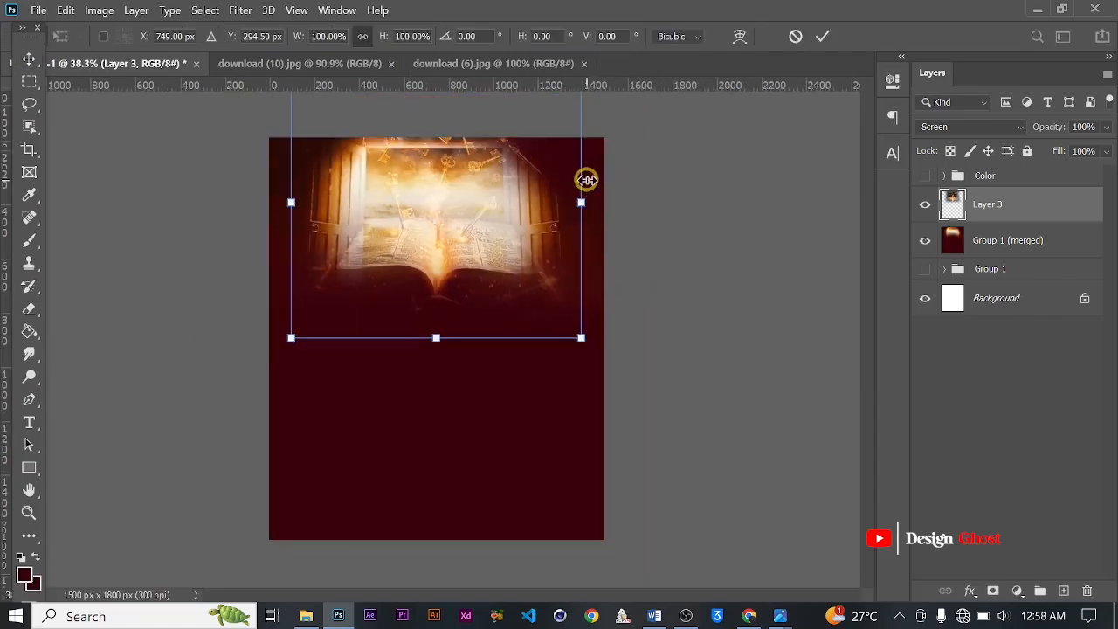
pyautogui.scroll(-1, 586, 180)
pyautogui.moveTo(539, 137); pyautogui.dragTo(510, 167)
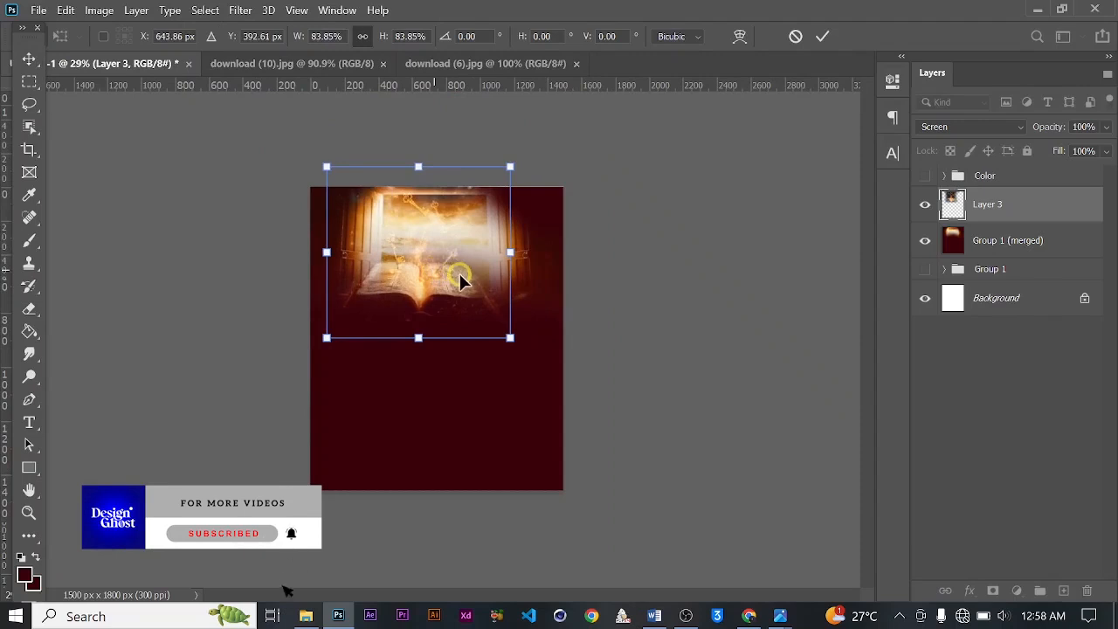
pyautogui.moveTo(461, 279); pyautogui.dragTo(455, 262)
pyautogui.press('Return')
pyautogui.hotkey('ctrl', '0')
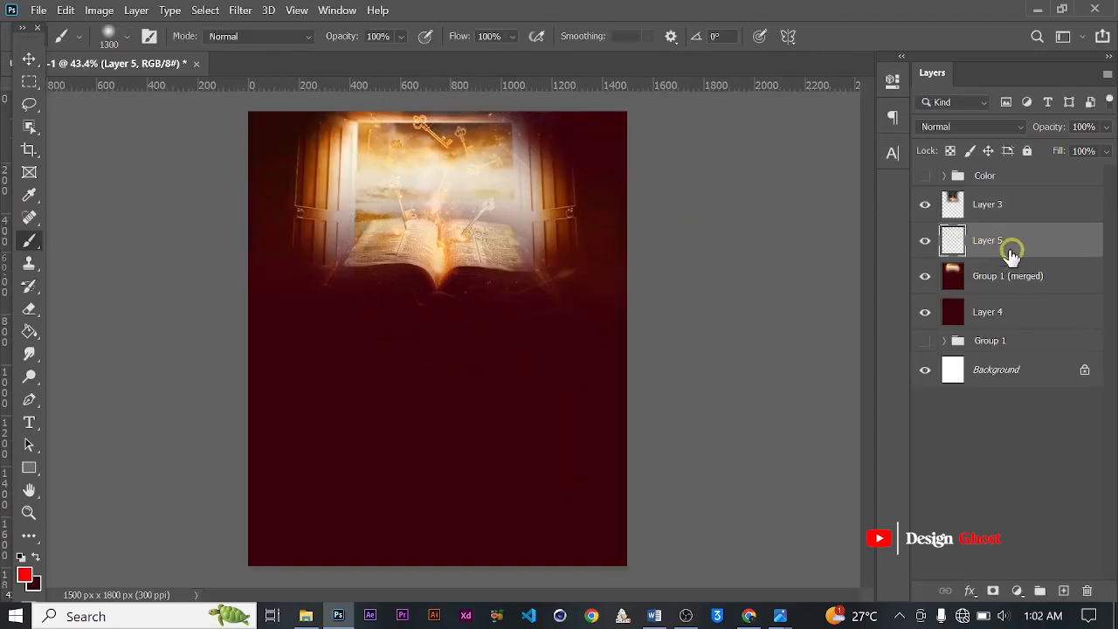
# Paint soft red glows on Layer 5 over the right and left door panels with the 1300 px brush.
pyautogui.scroll(3, 428, 235)
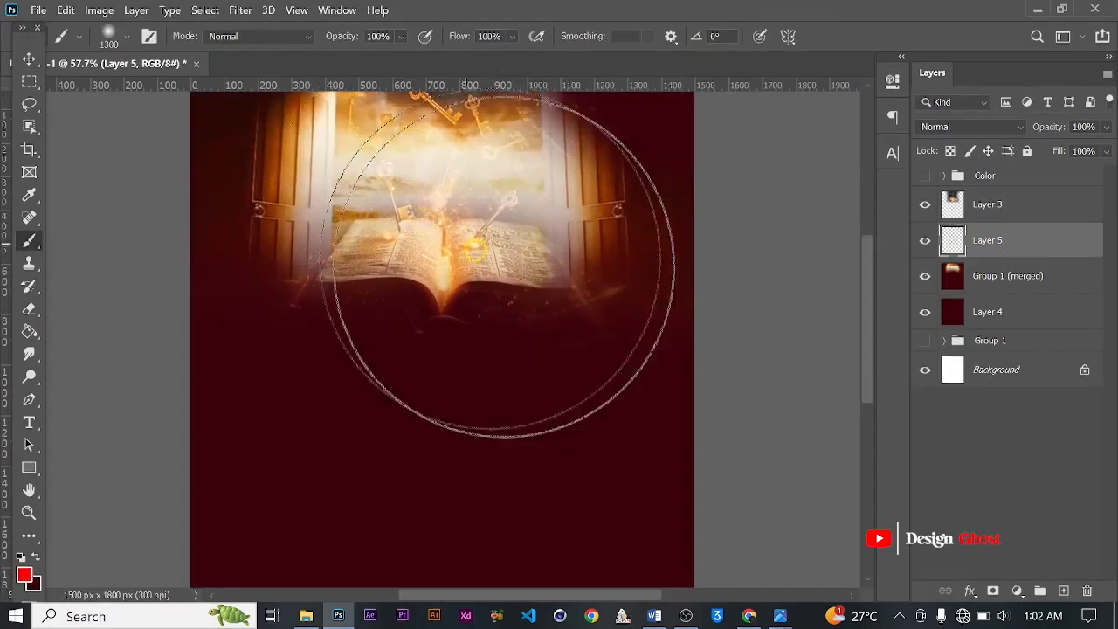
pyautogui.scroll(-2, 489, 262)
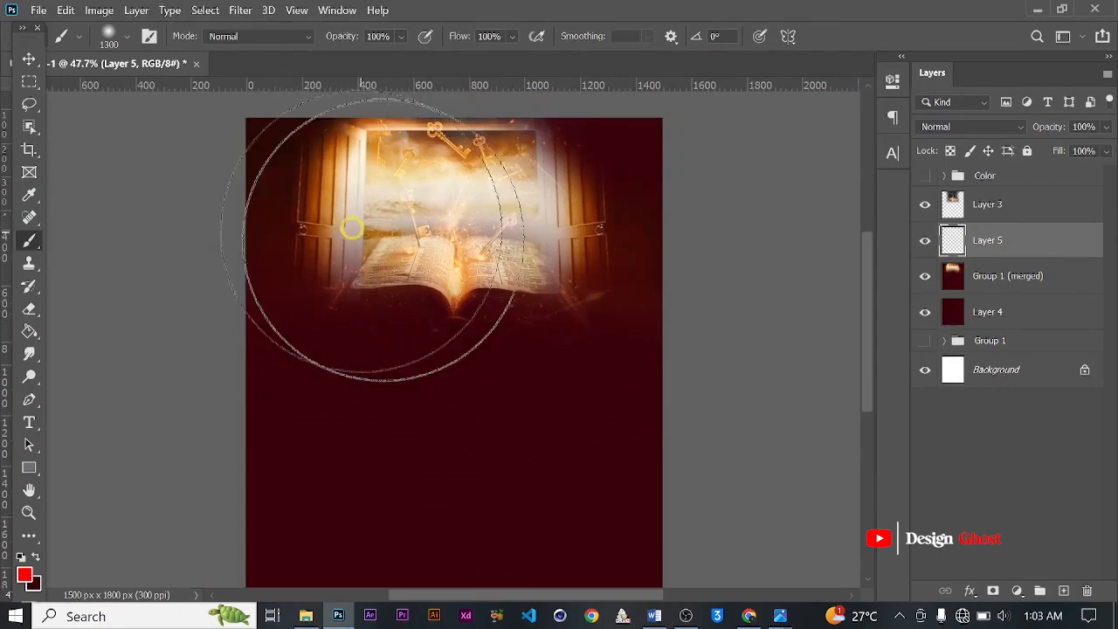
pyautogui.moveTo(530, 262)
pyautogui.mouseDown()
pyautogui.moveTo(554, 249)
pyautogui.moveTo(546, 232)
pyautogui.mouseUp()
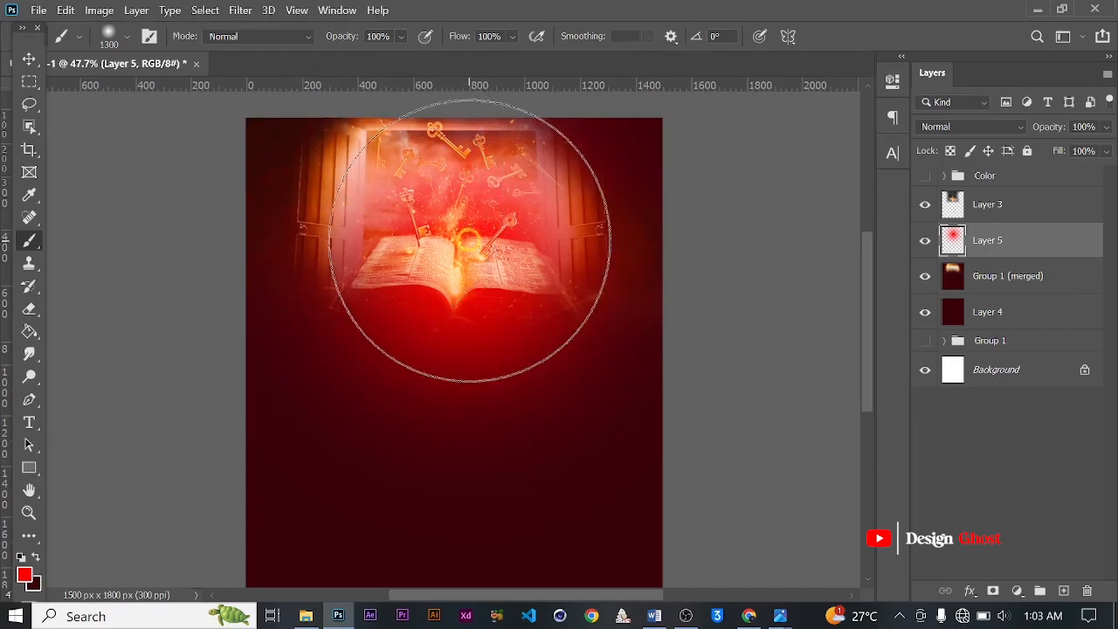
pyautogui.hotkey('ctrl', 'z')
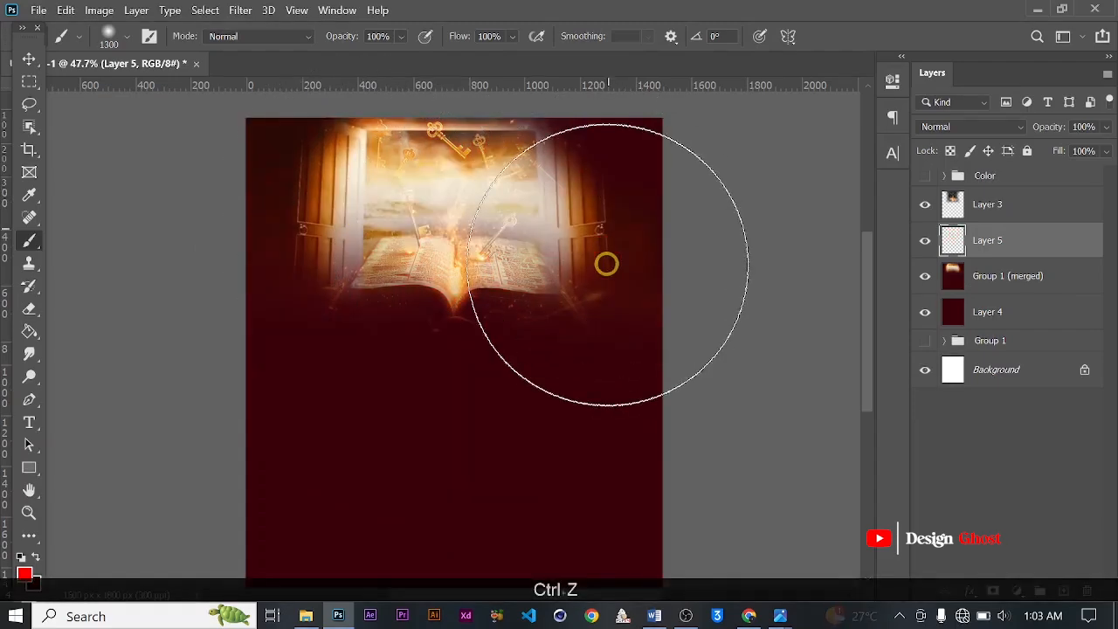
pyautogui.click(604, 262)
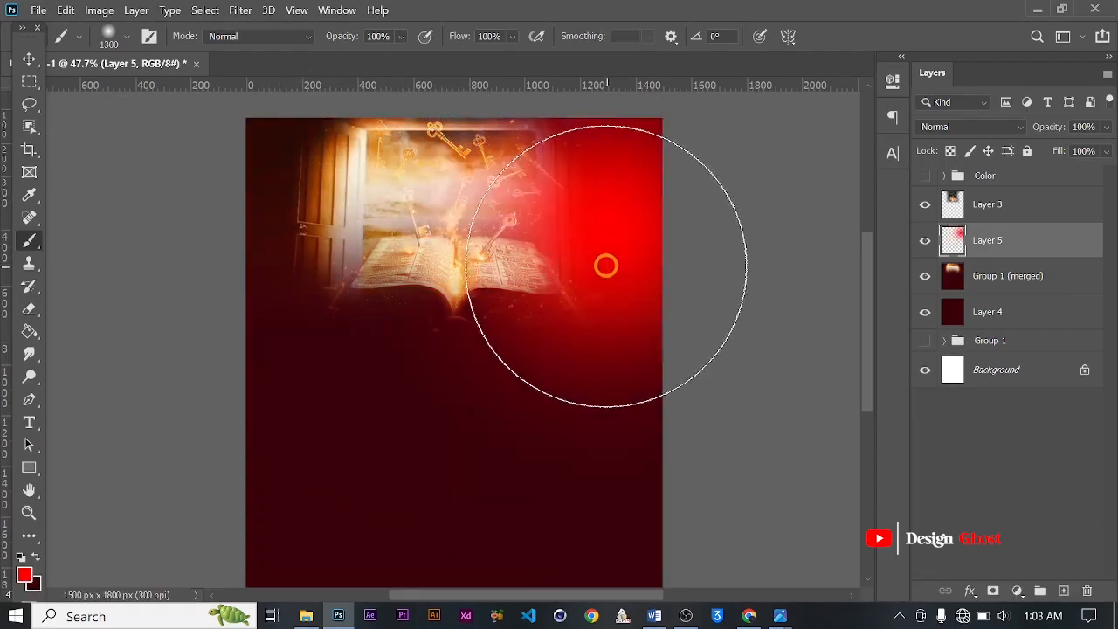
pyautogui.click(310, 208)
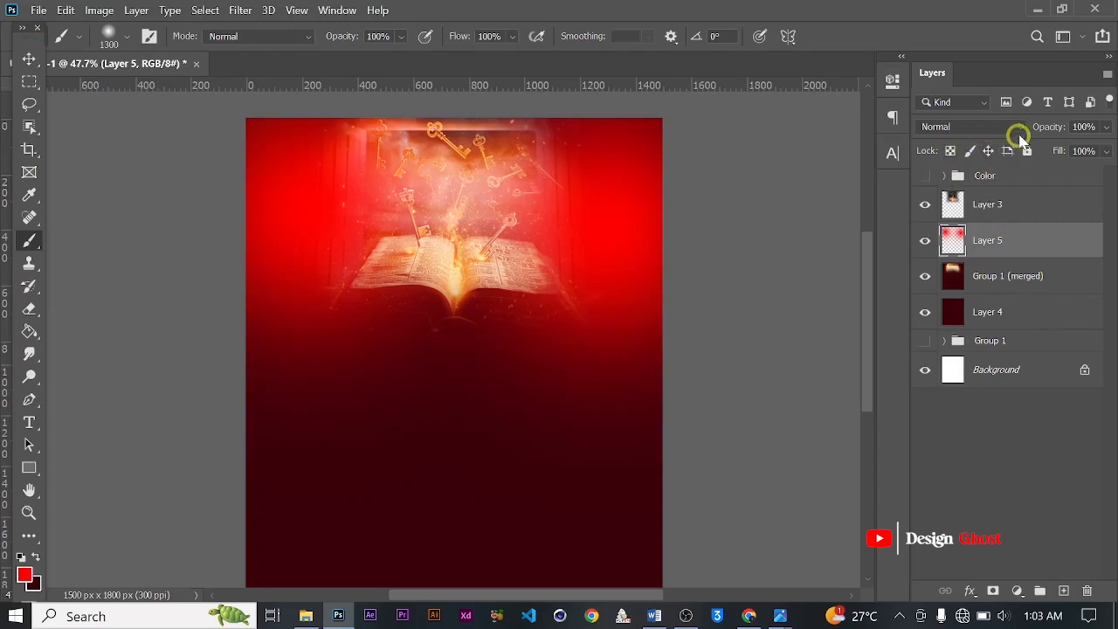
# Move Layer 5 above Layer 3 and stamp the book and door layers beneath it into a merged copy.
pyautogui.moveTo(1015, 223); pyautogui.dragTo(1008, 192)
pyautogui.click(1002, 248)
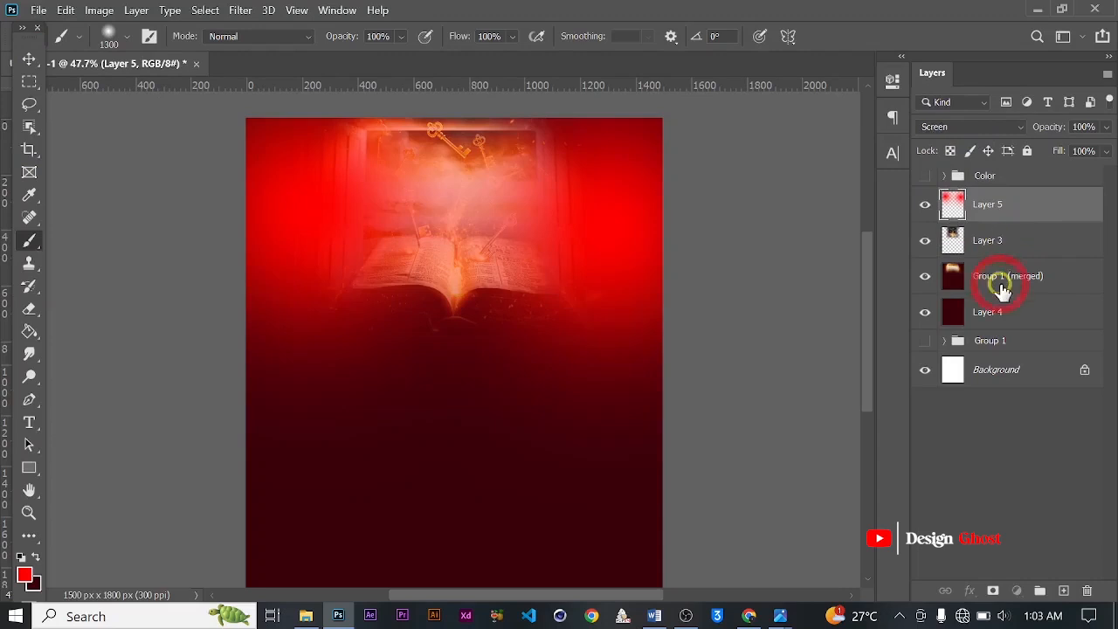
pyautogui.keyDown('shift'); pyautogui.click(1000, 279); pyautogui.keyUp('shift')
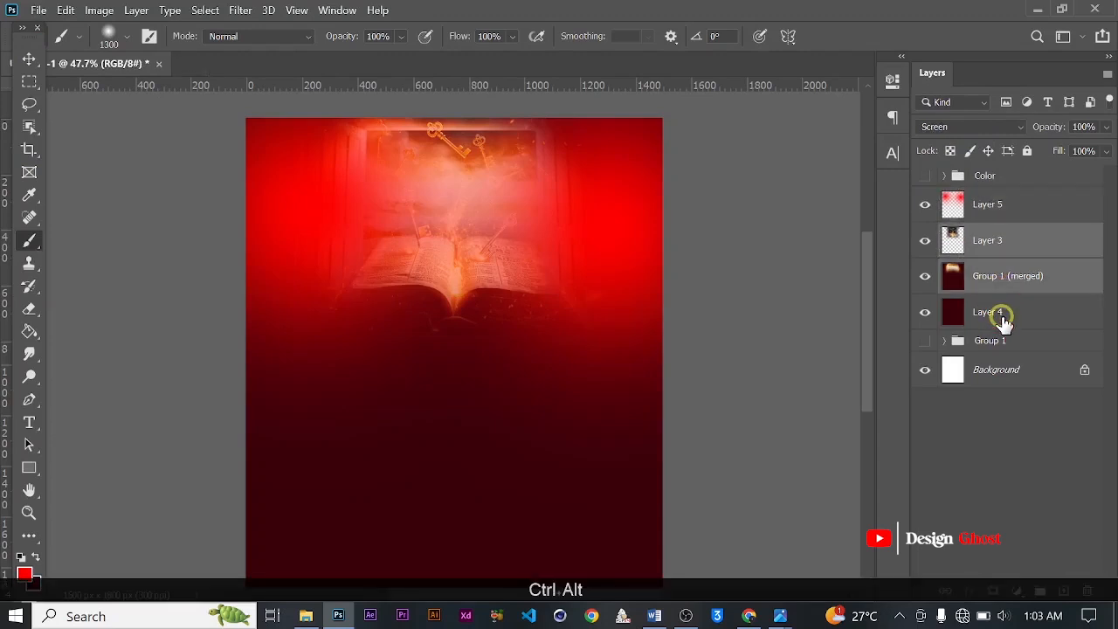
pyautogui.hotkey('ctrl', 'alt', 'e')
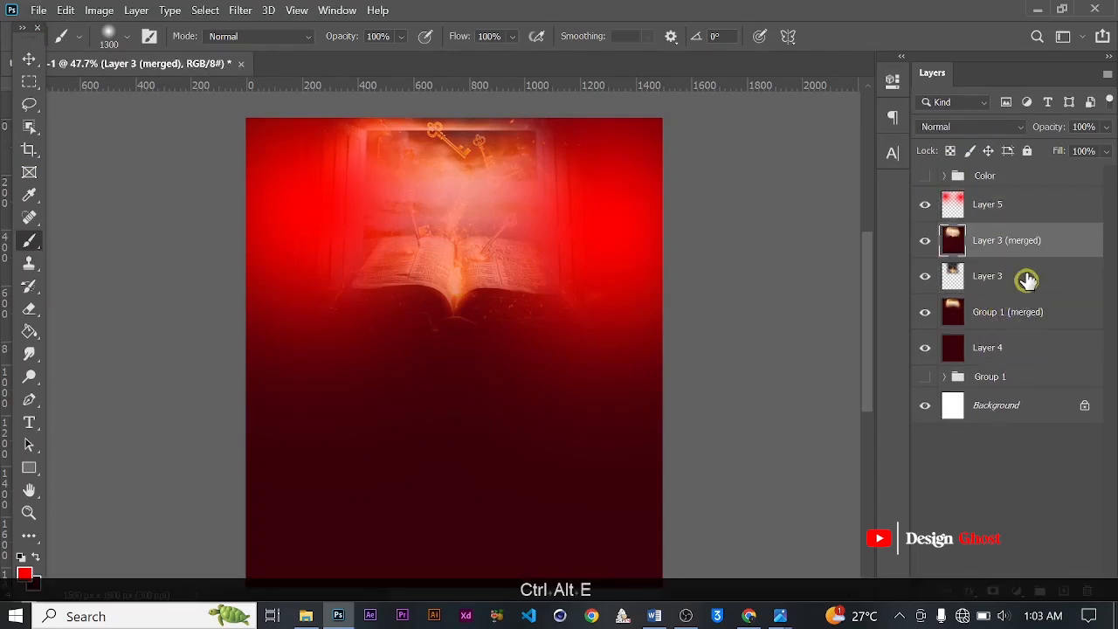
# Group Layer 3, Group 1 (merged) and Layer 4 together.
pyautogui.click(1023, 280)
pyautogui.keyDown('shift'); pyautogui.click(1006, 348); pyautogui.keyUp('shift')
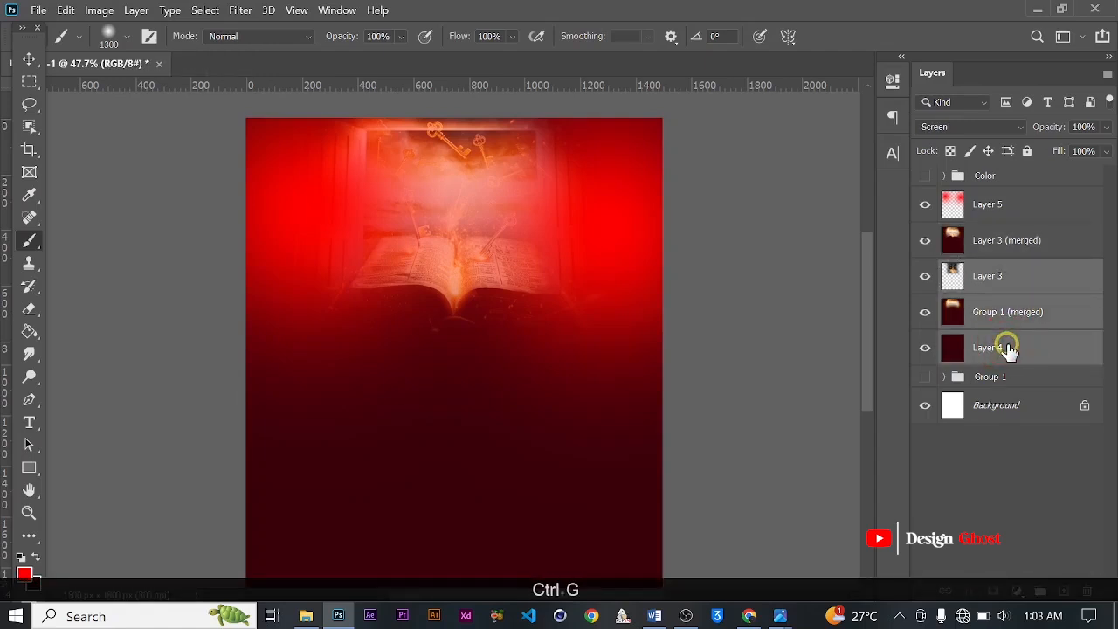
pyautogui.hotkey('ctrl', 'g')
# Set the blend mode of the red glow on Layer 5 to Soft Light.
pyautogui.click(1016, 216)
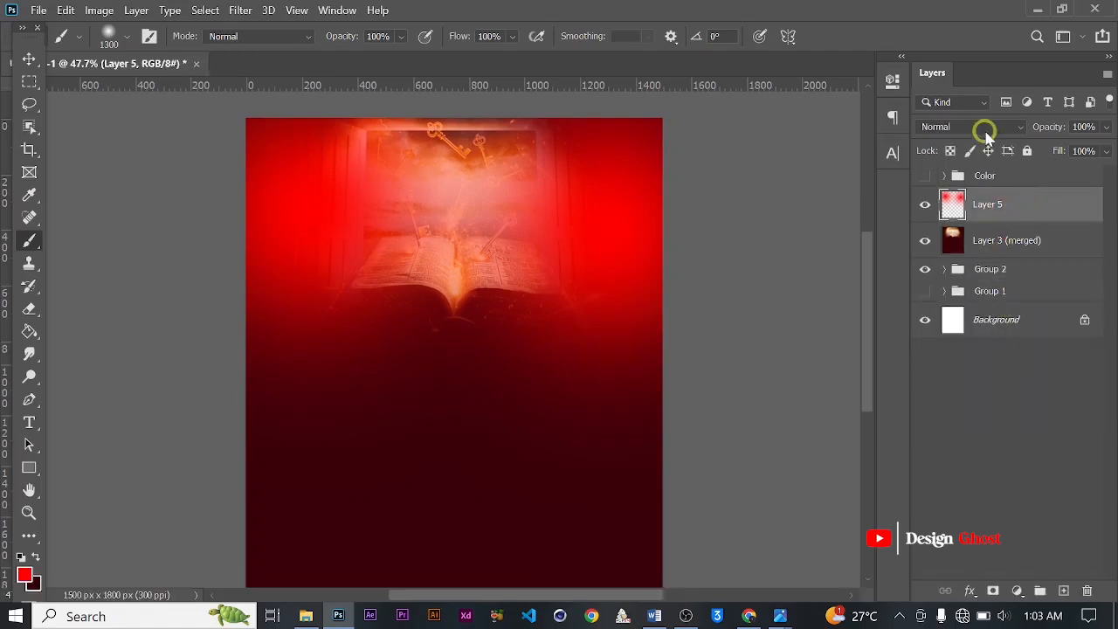
pyautogui.click(985, 128)
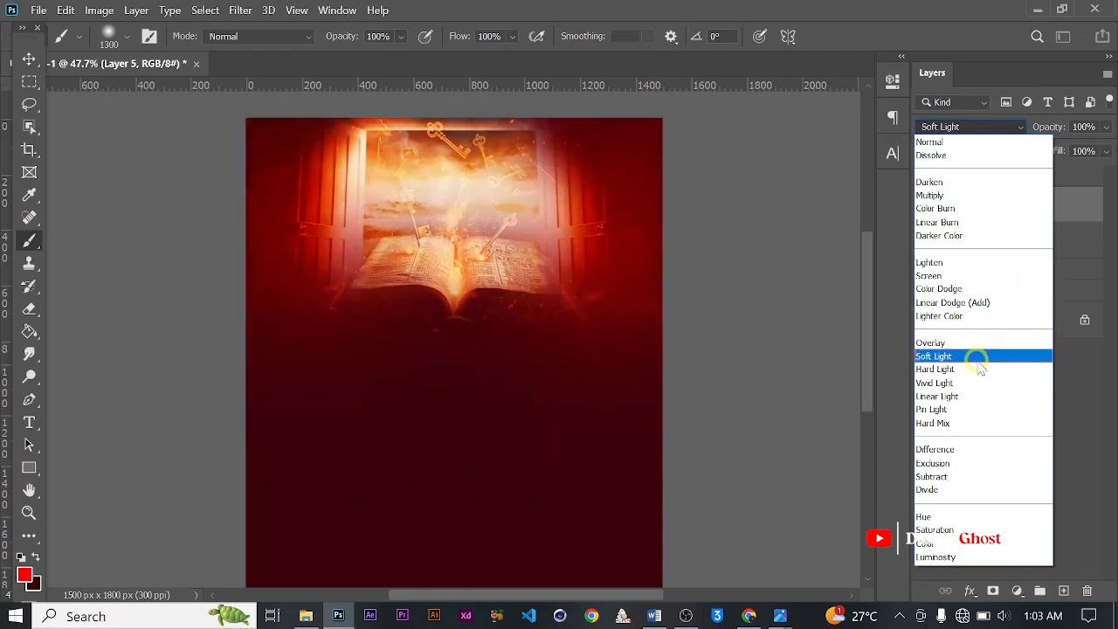
pyautogui.click(975, 360)
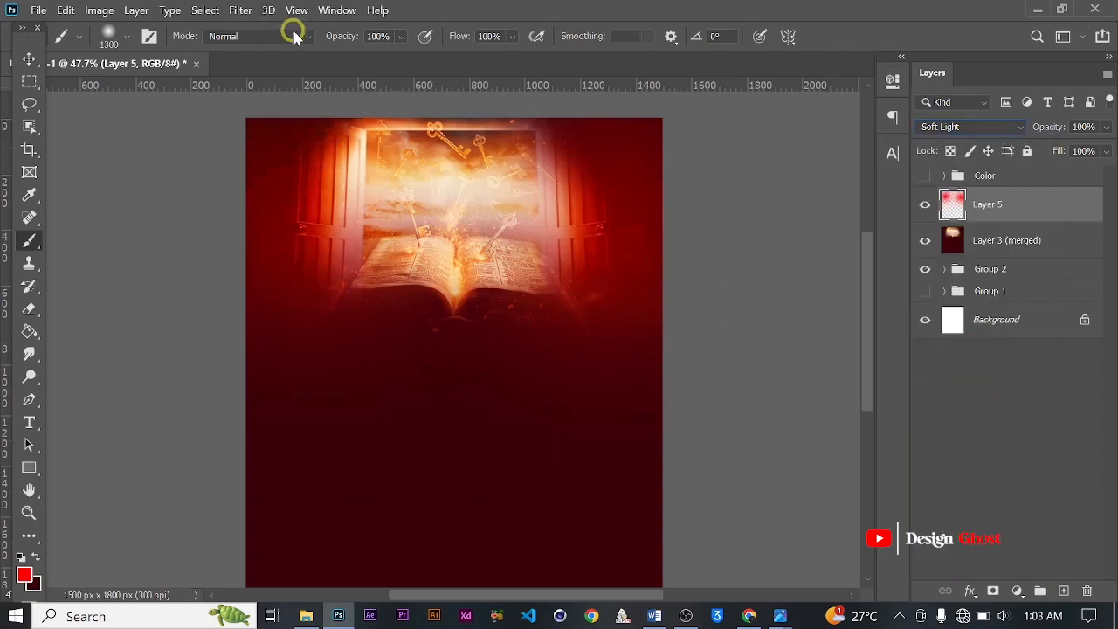
# Enlarge the red glow layer to about 104%, extending it past the canvas's left edge.
pyautogui.click(27, 56)
pyautogui.scroll(3, 401, 214)
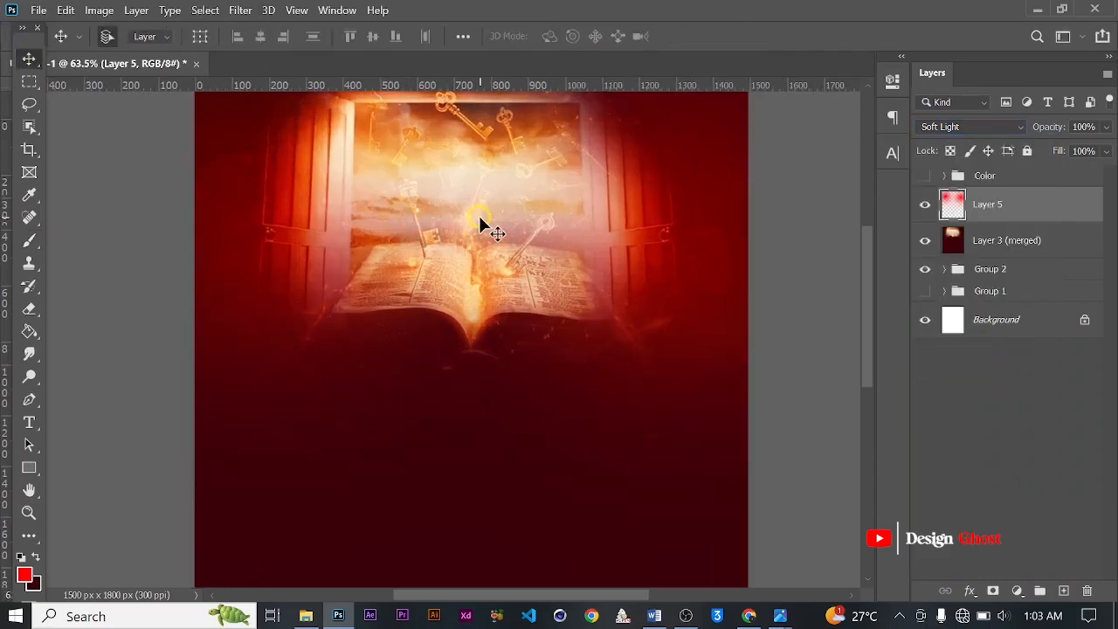
pyautogui.scroll(-3, 478, 216)
pyautogui.scroll(-1, 479, 215)
pyautogui.hotkey('ctrl', 't')
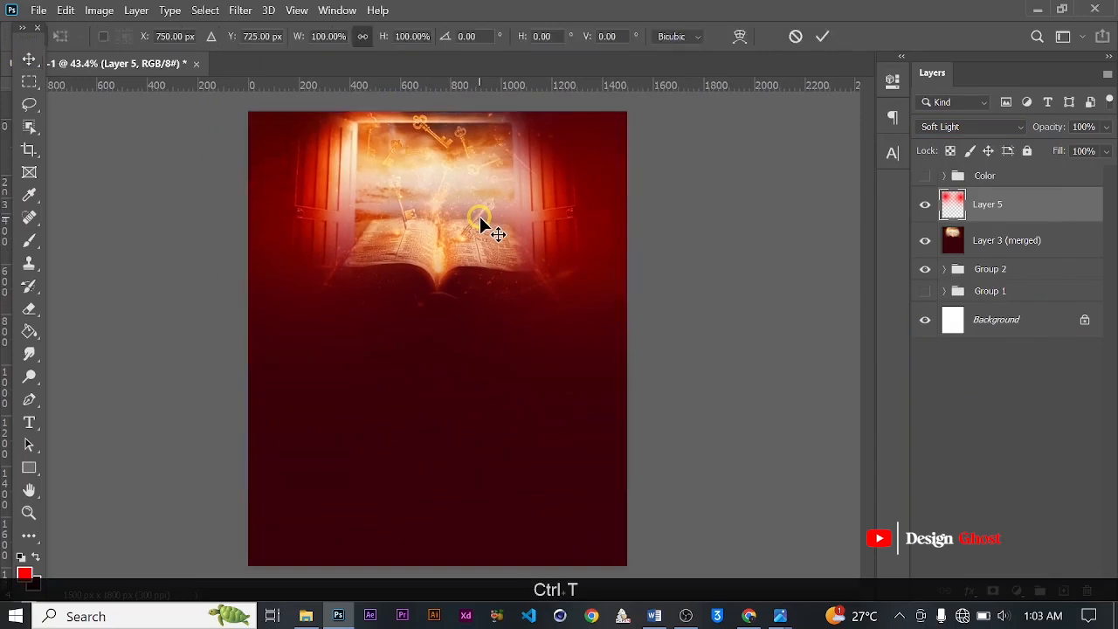
pyautogui.scroll(-2, 276, 400)
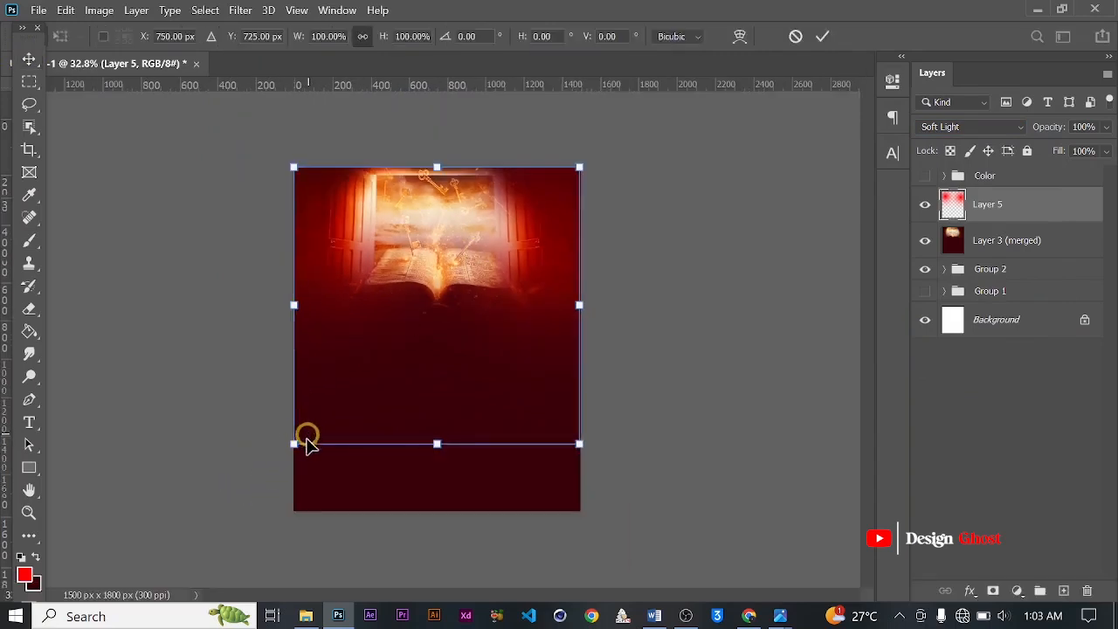
pyautogui.moveTo(296, 446); pyautogui.dragTo(281, 455)
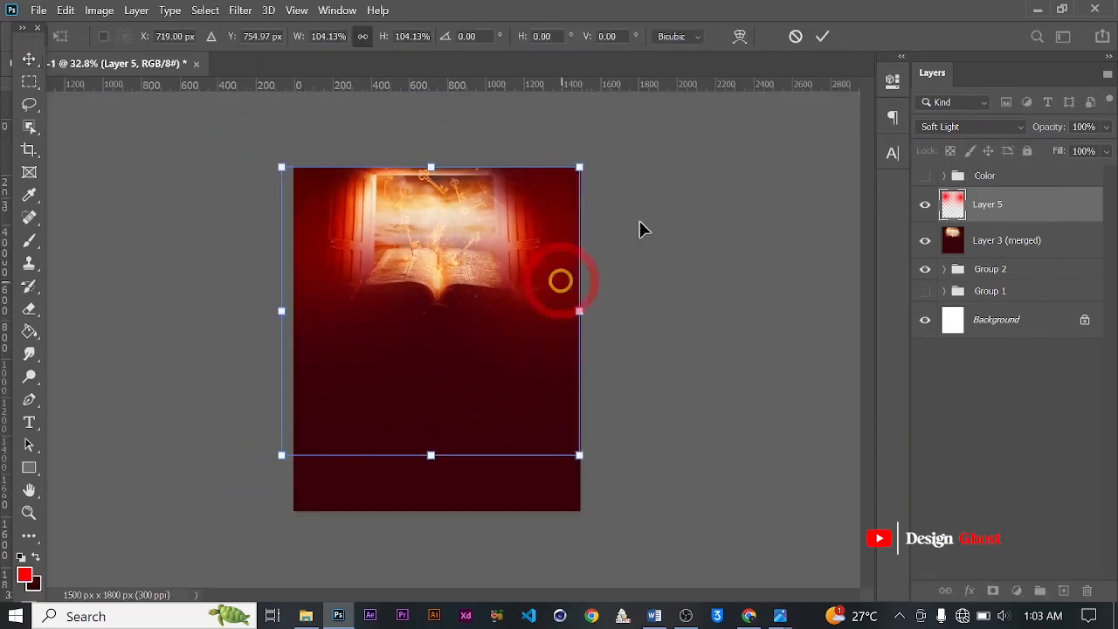
pyautogui.click(824, 36)
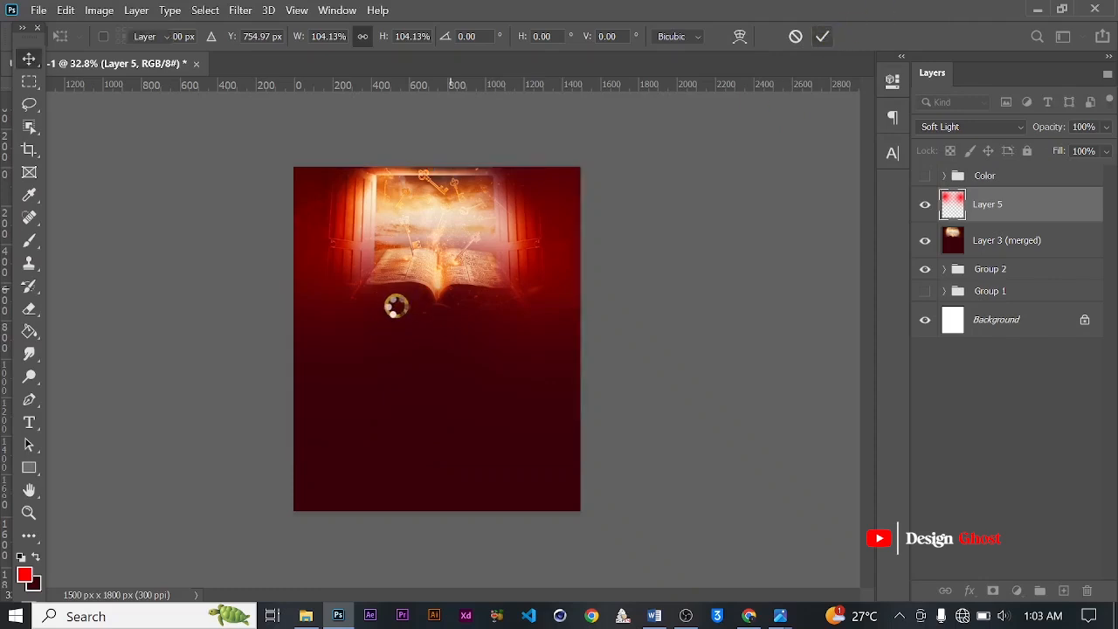
# Examine how the red glow blends with the doors, the book and the maroon background.
pyautogui.scroll(3, 401, 302)
pyautogui.scroll(1, 483, 289)
pyautogui.moveTo(506, 194); pyautogui.dragTo(490, 274)
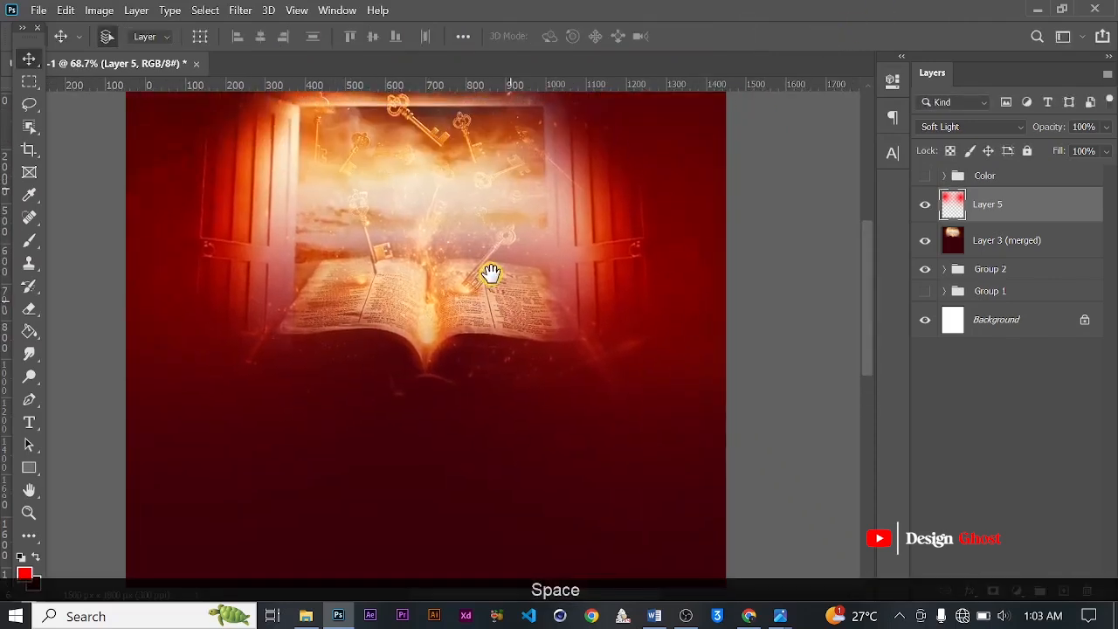
pyautogui.scroll(-3, 491, 274)
pyautogui.press('Return')
pyautogui.hotkey('ctrl', '0')
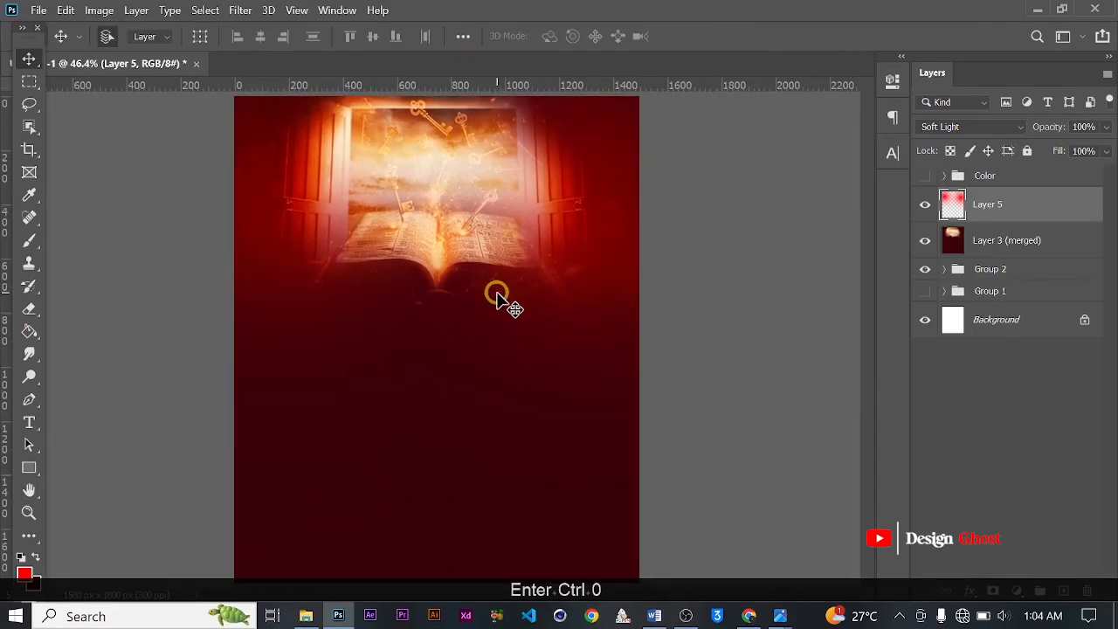
pyautogui.scroll(3, 496, 294)
pyautogui.moveTo(540, 240); pyautogui.dragTo(527, 302)
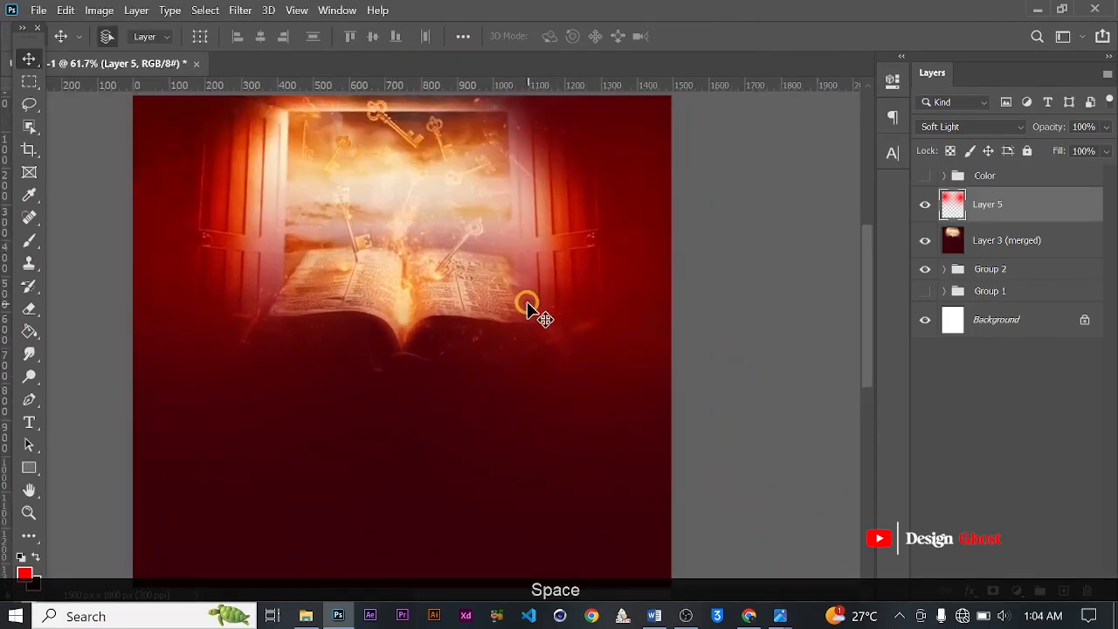
# Delete the Layer 3 (merged) copy and check Group 2 by hiding and reshowing it.
pyautogui.click(1021, 248)
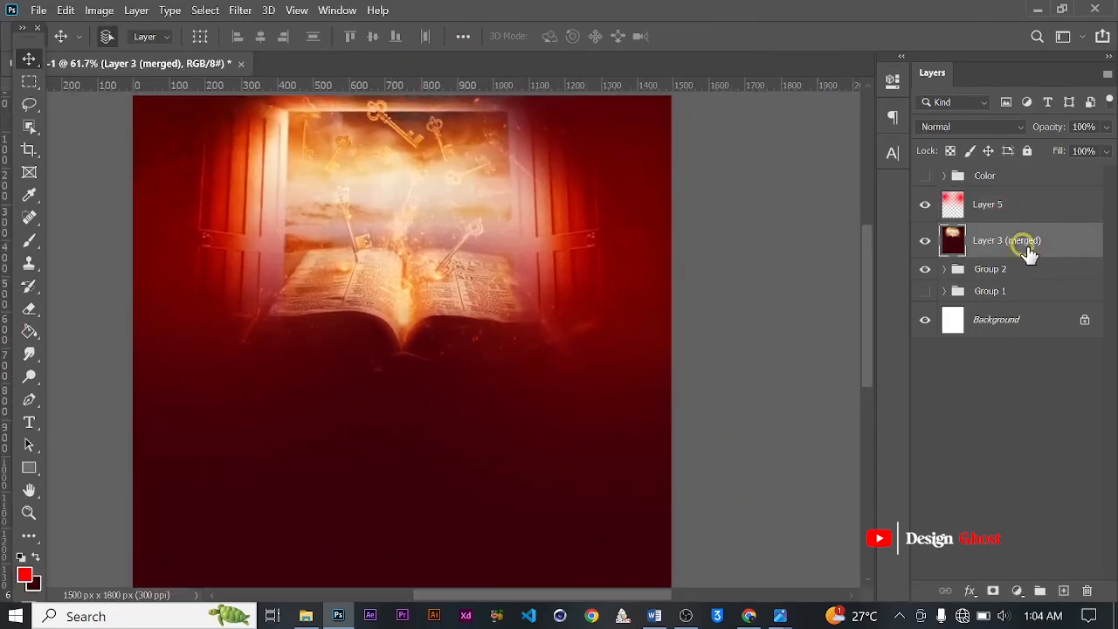
pyautogui.press('BackSpace')
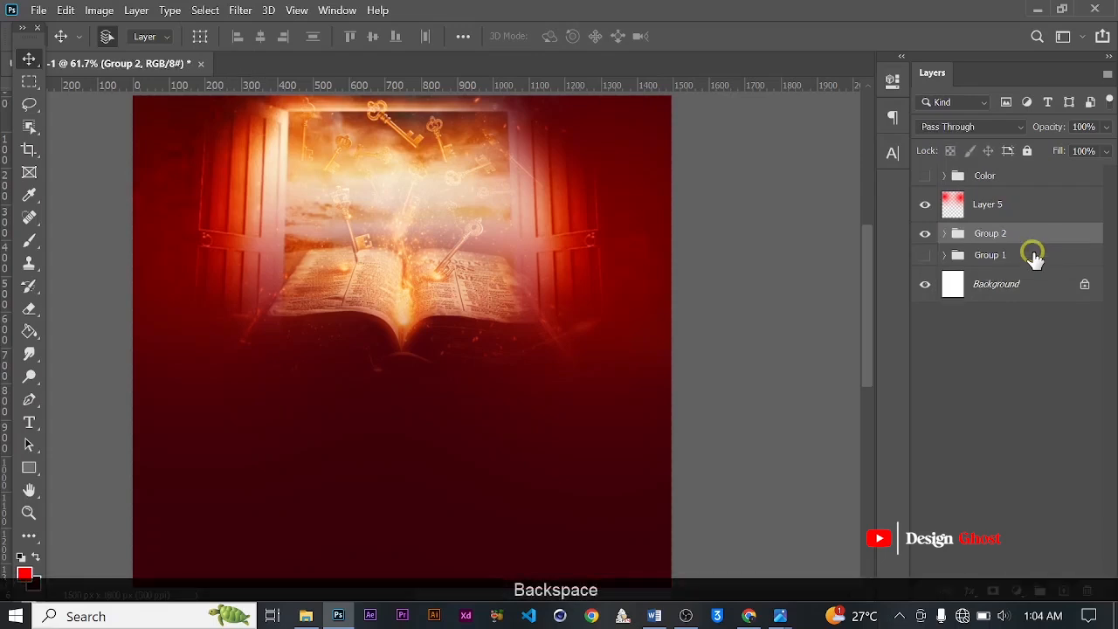
pyautogui.click(926, 233)
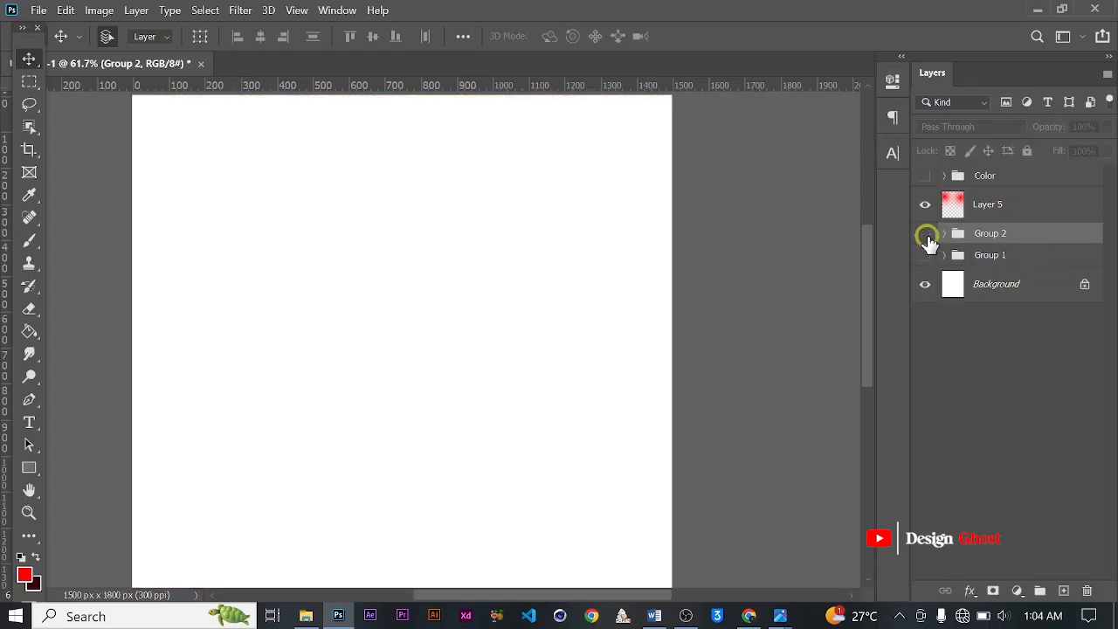
pyautogui.click(926, 233)
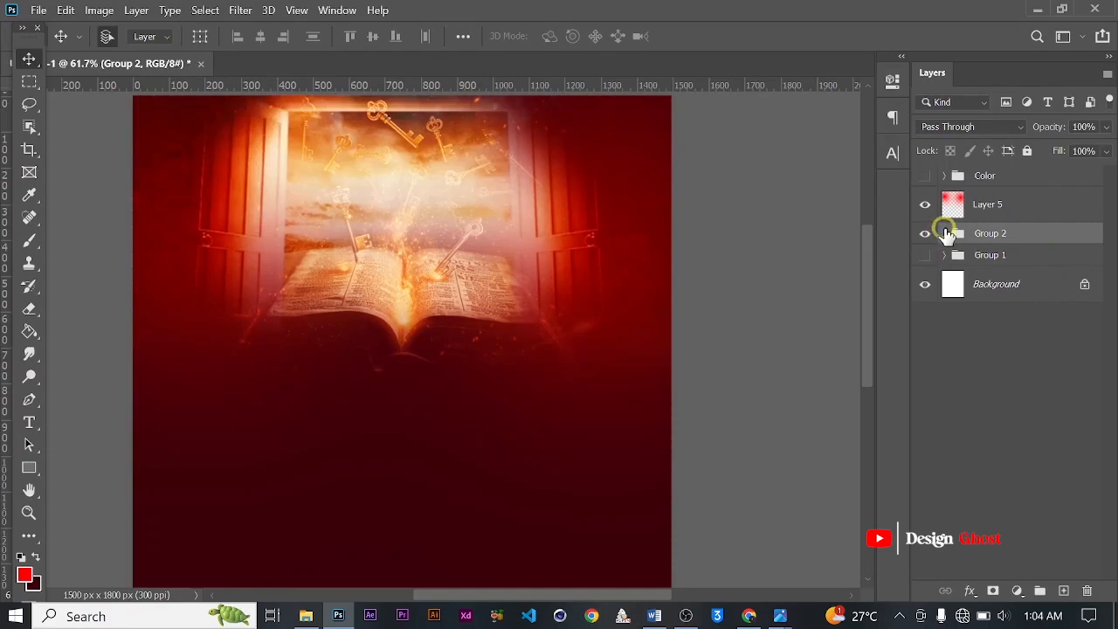
# Delete Group 1 (merged) and Layer 4 from Group 2, and turn on the original Group 1 with its door image.
pyautogui.click(944, 234)
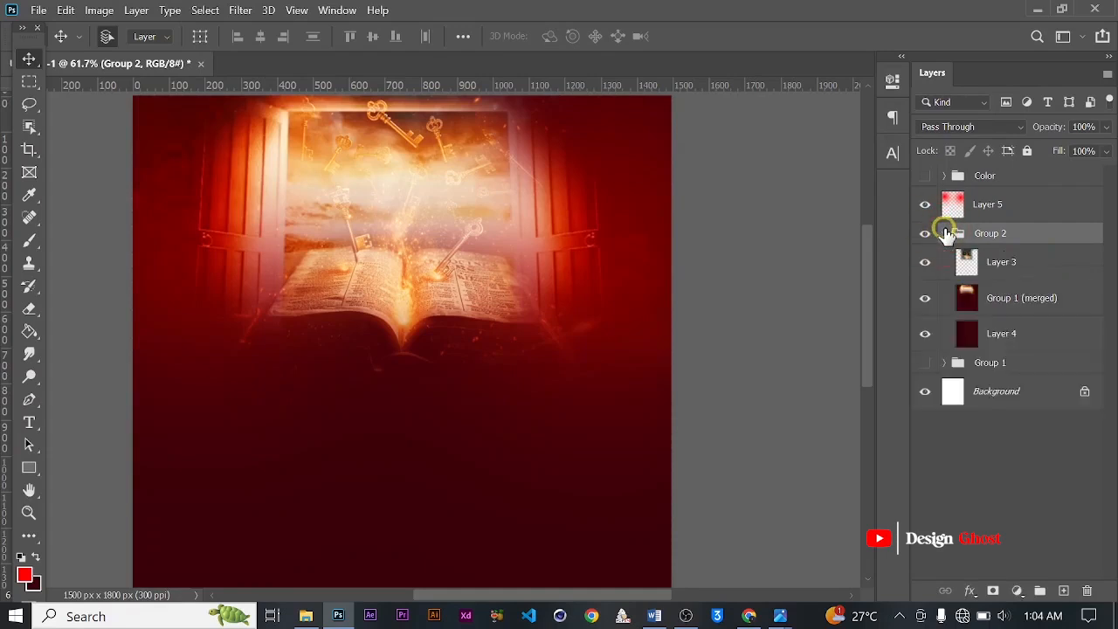
pyautogui.click(1038, 301)
pyautogui.press('BackSpace')
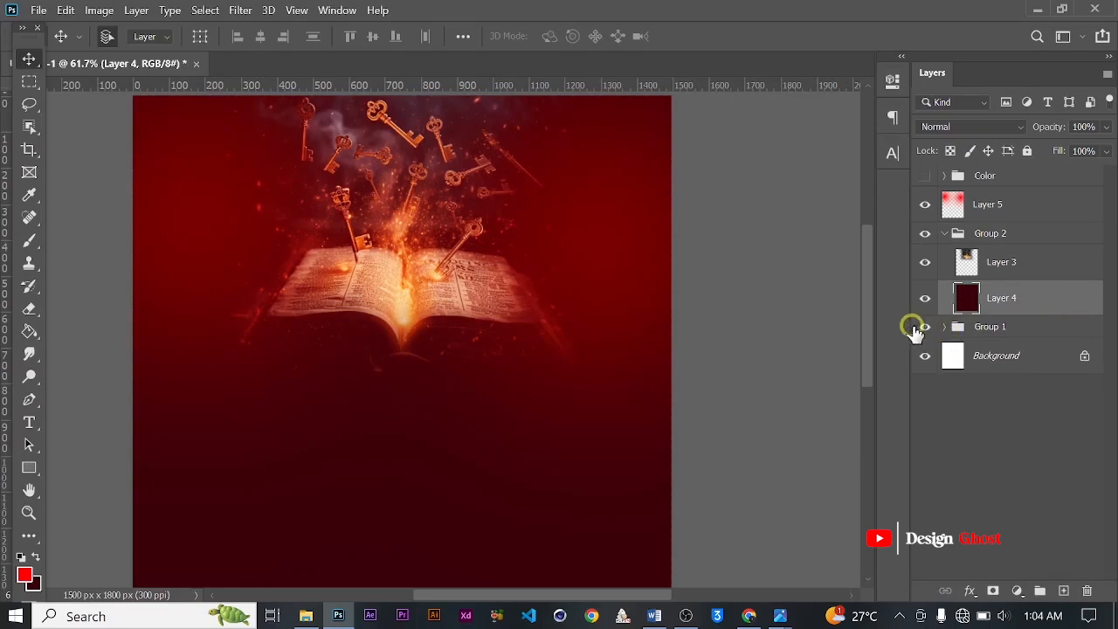
pyautogui.click(944, 327)
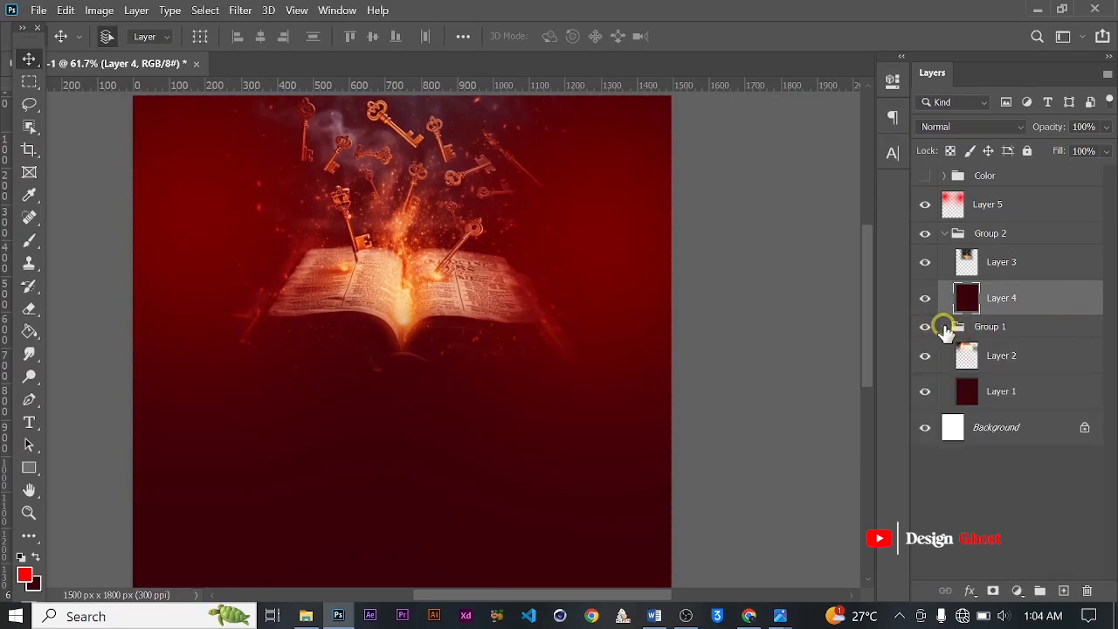
pyautogui.click(1026, 305)
pyautogui.press('BackSpace')
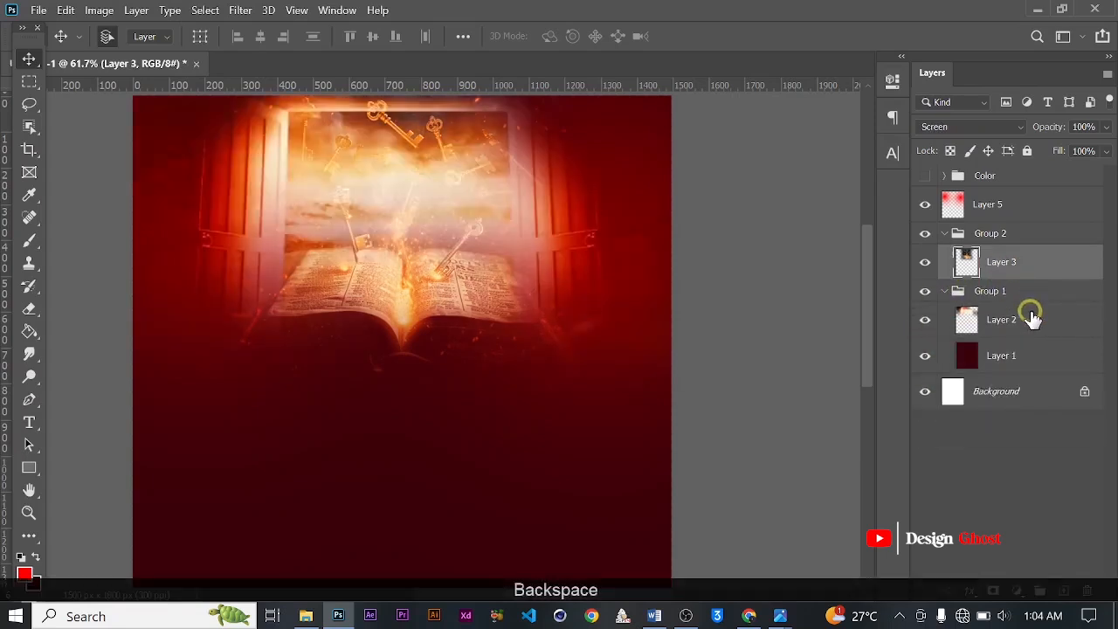
# Enlarge the door image on Layer 2 to about 132%, centring it horizontally with its lower edge at the canvas bottom.
pyautogui.click(1034, 325)
pyautogui.hotkey('ctrl', 't')
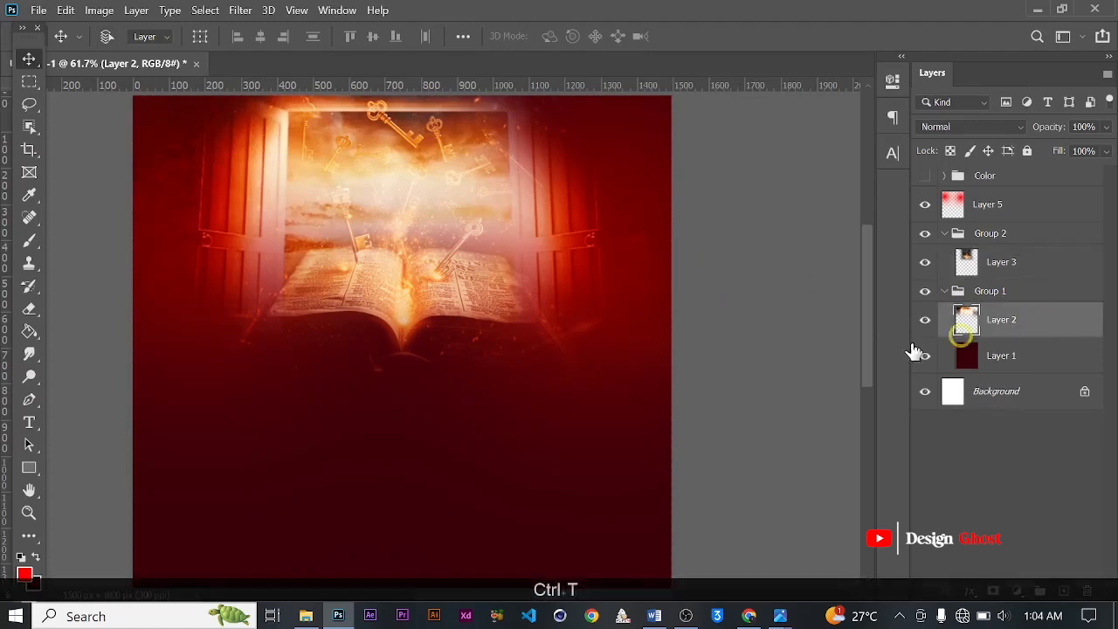
pyautogui.scroll(-4, 607, 371)
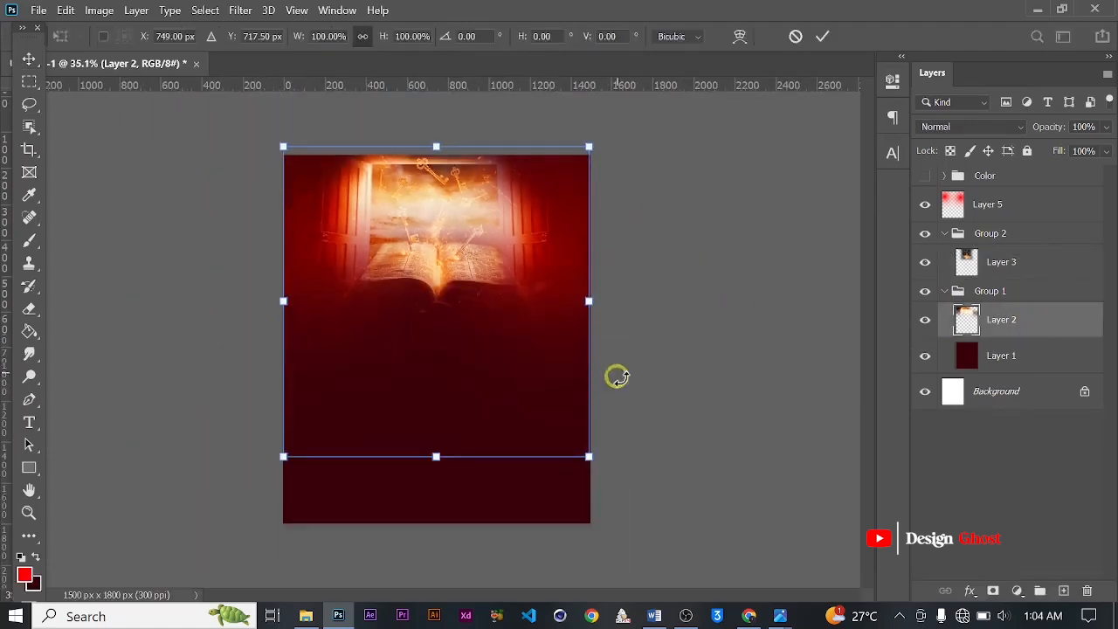
pyautogui.moveTo(589, 463); pyautogui.dragTo(646, 514)
pyautogui.moveTo(281, 145); pyautogui.dragTo(223, 112)
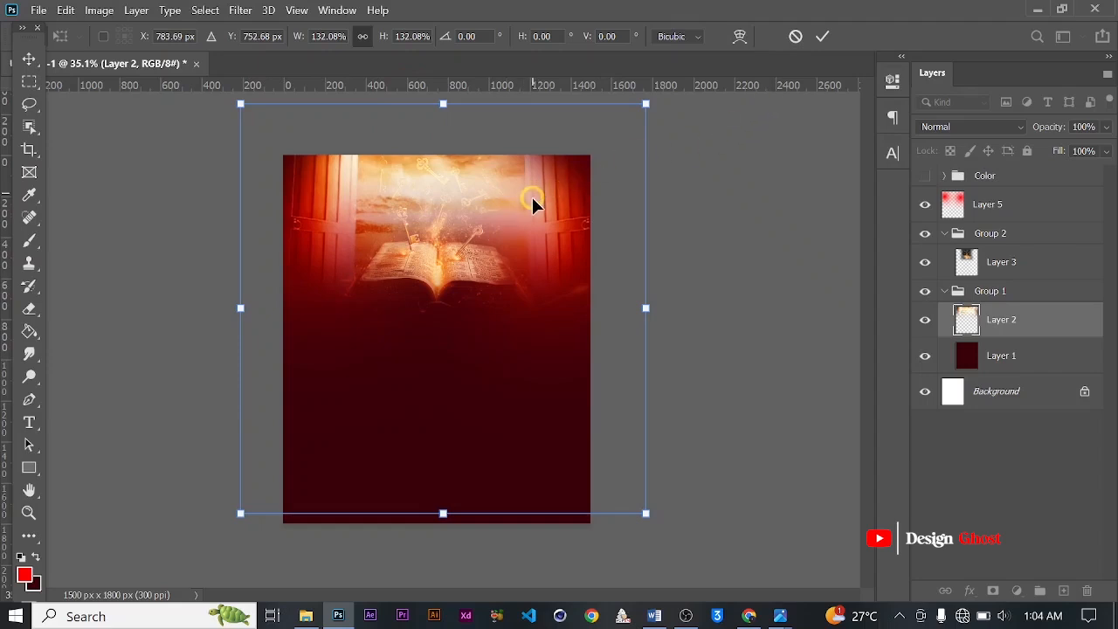
pyautogui.moveTo(529, 199); pyautogui.dragTo(532, 205)
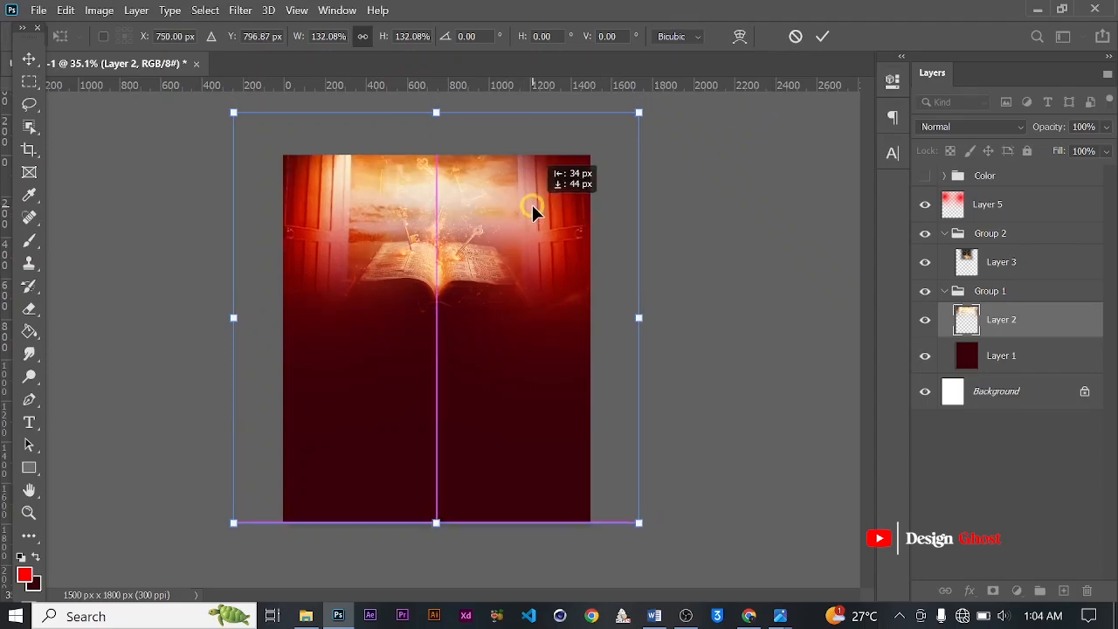
pyautogui.scroll(1, 566, 201)
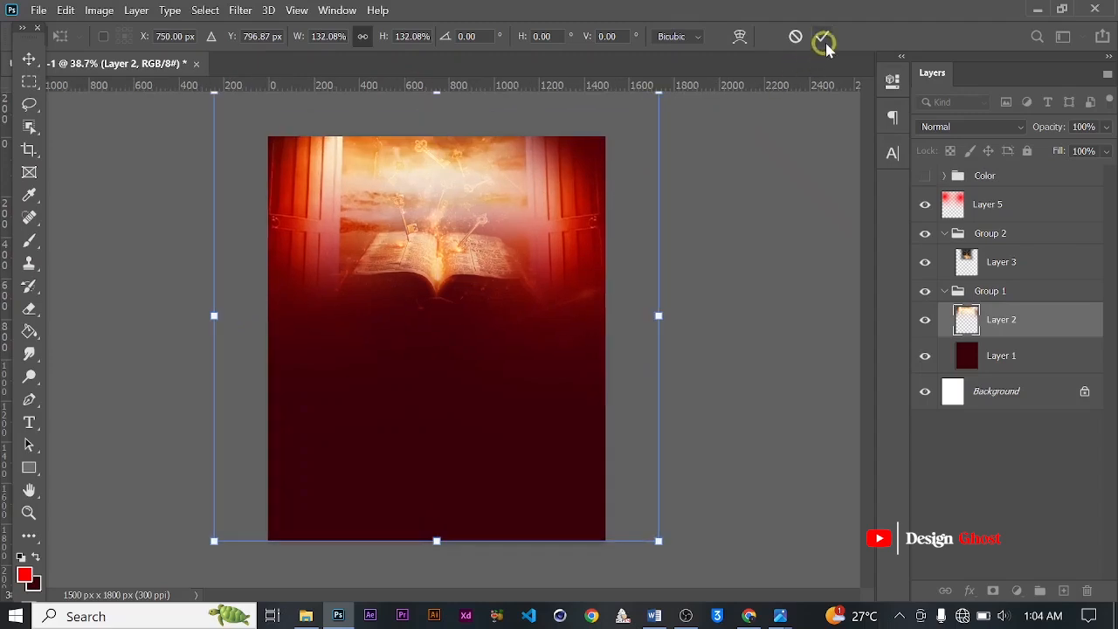
pyautogui.click(825, 37)
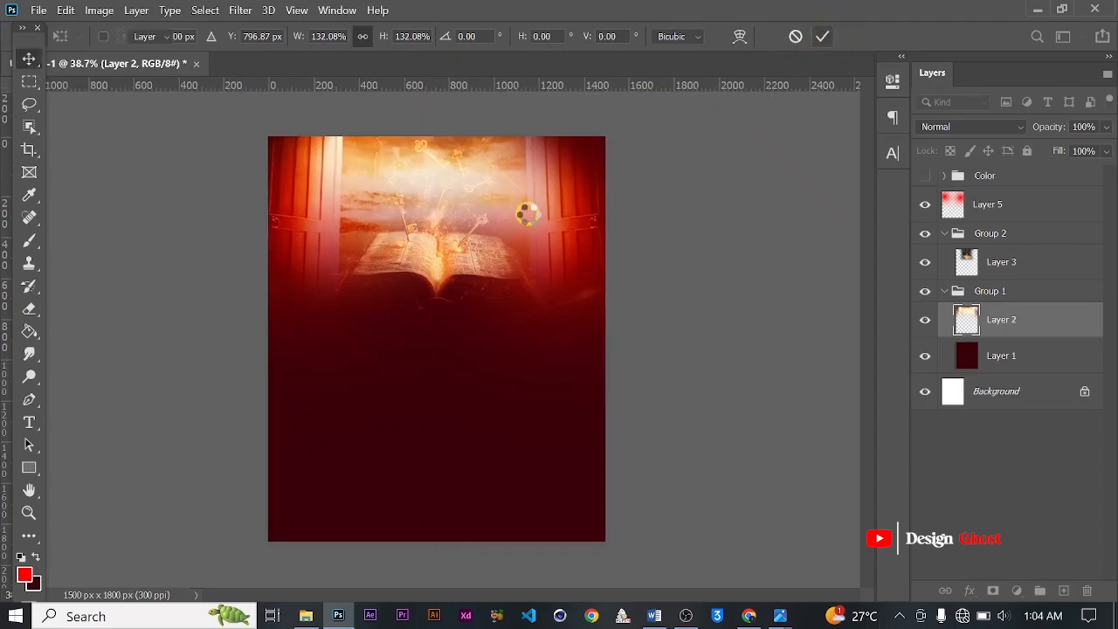
pyautogui.scroll(2, 527, 213)
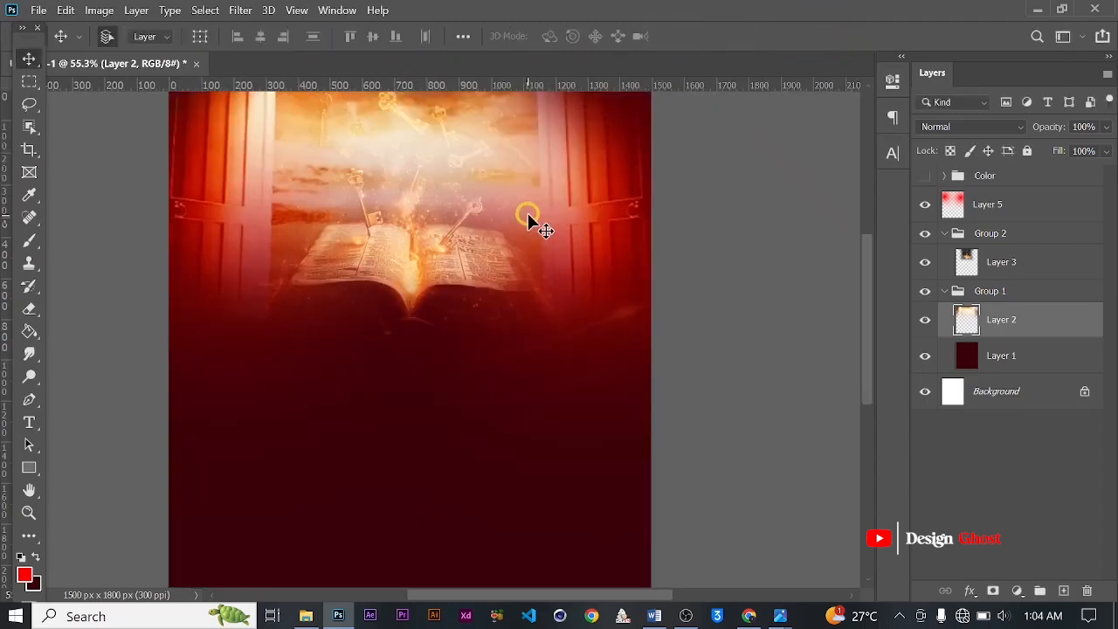
pyautogui.scroll(-1, 528, 214)
pyautogui.scroll(-2, 531, 212)
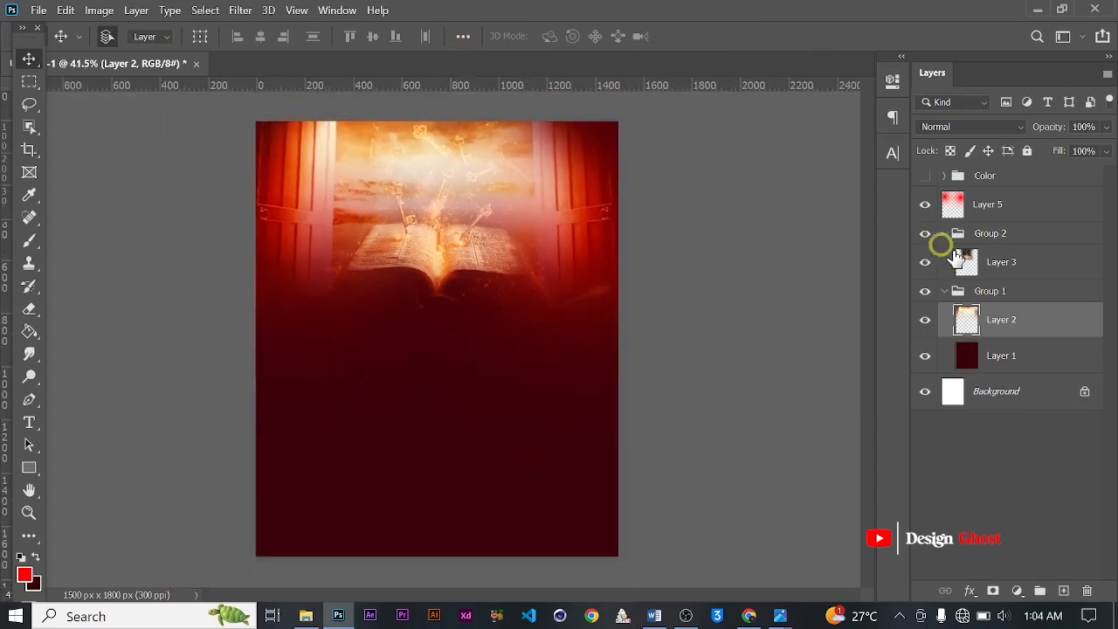
# Duplicate the Screen-blended book image Layer 3 inside Group 2 to brighten the open book and keys.
pyautogui.click(1025, 271)
pyautogui.hotkey('ctrl', 'j')
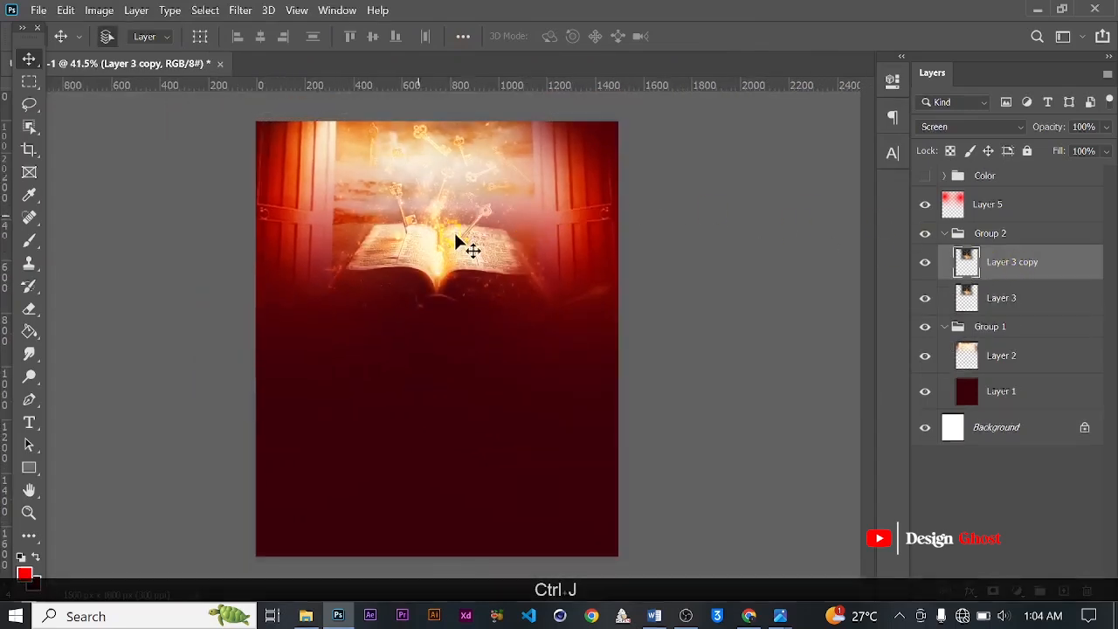
pyautogui.scroll(2, 462, 246)
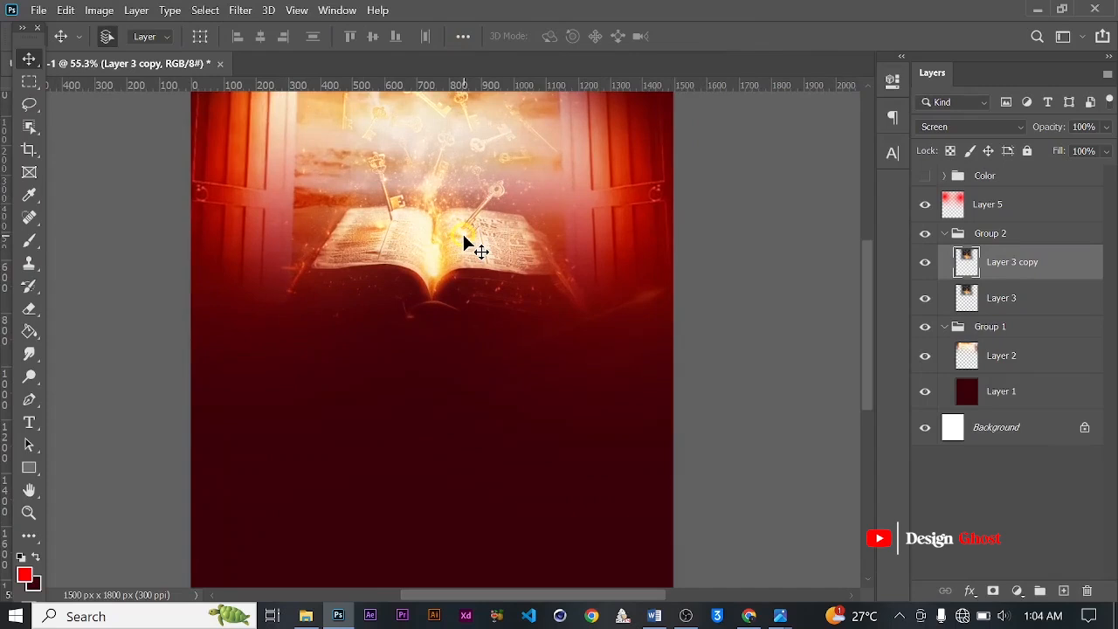
pyautogui.scroll(2, 463, 243)
pyautogui.scroll(-3, 463, 242)
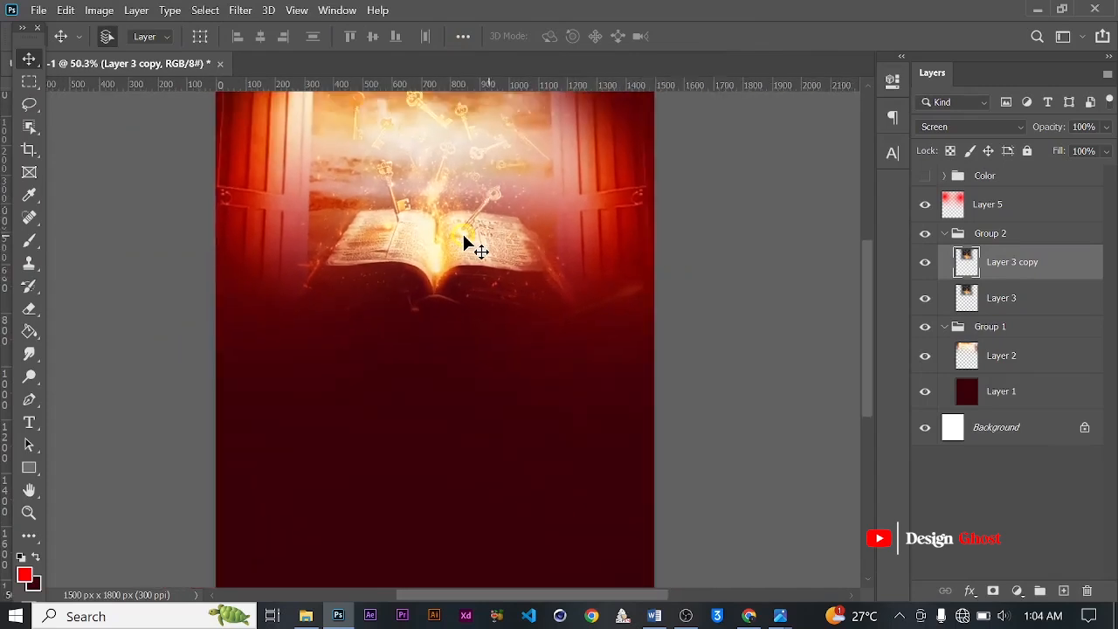
pyautogui.scroll(2, 559, 210)
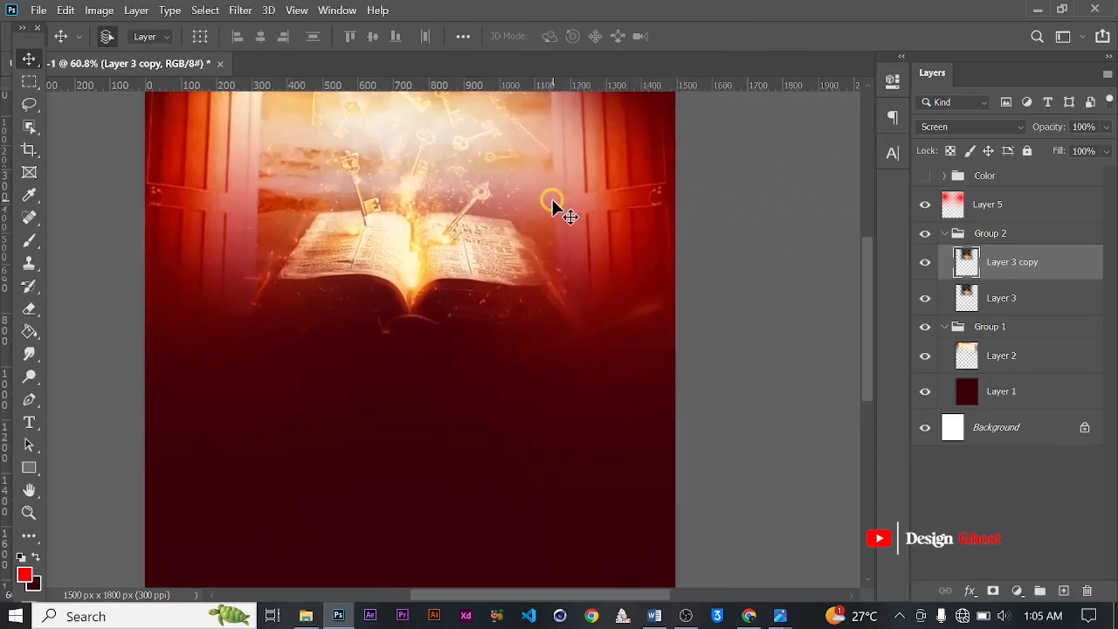
pyautogui.scroll(-3, 553, 207)
pyautogui.scroll(2, 554, 207)
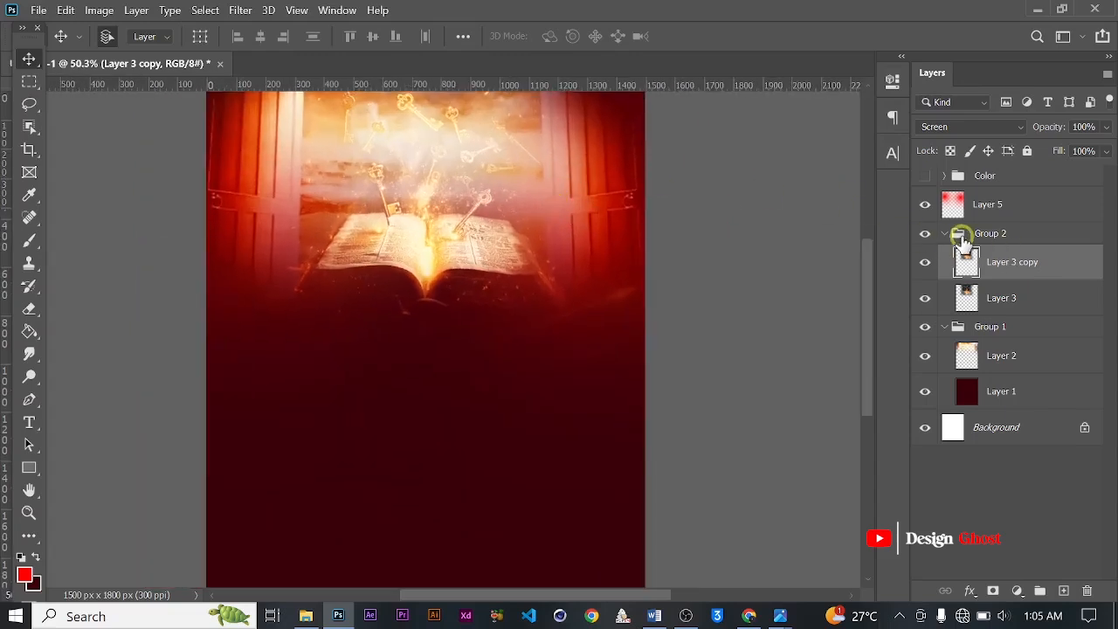
# Collapse Group 2 and Group 1 and stamp both into one merged copy above them.
pyautogui.click(945, 234)
pyautogui.click(947, 236)
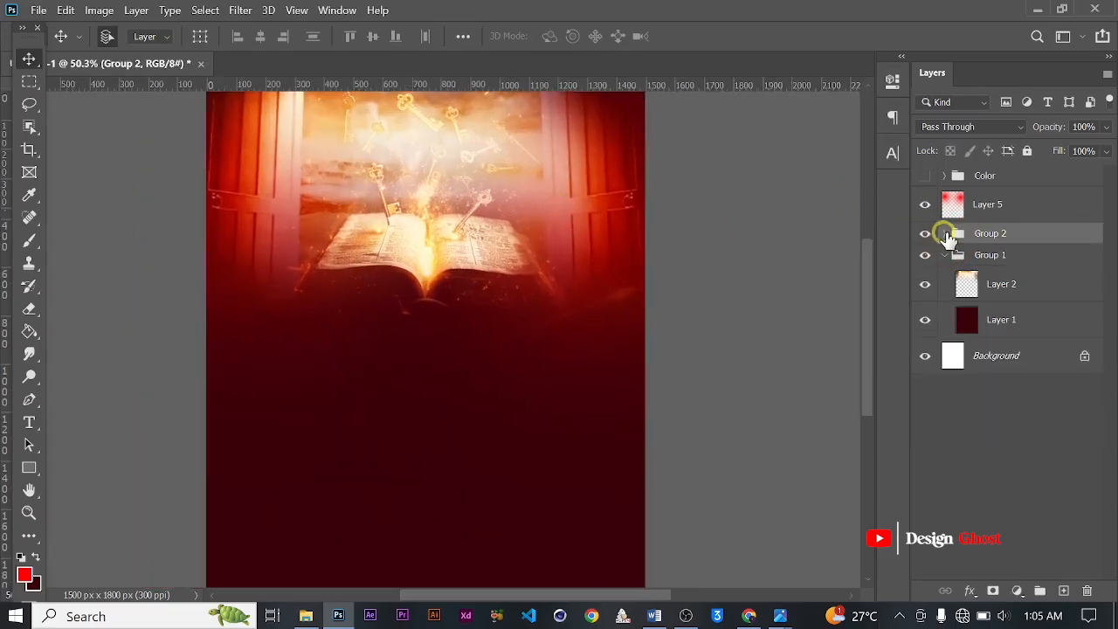
pyautogui.click(943, 255)
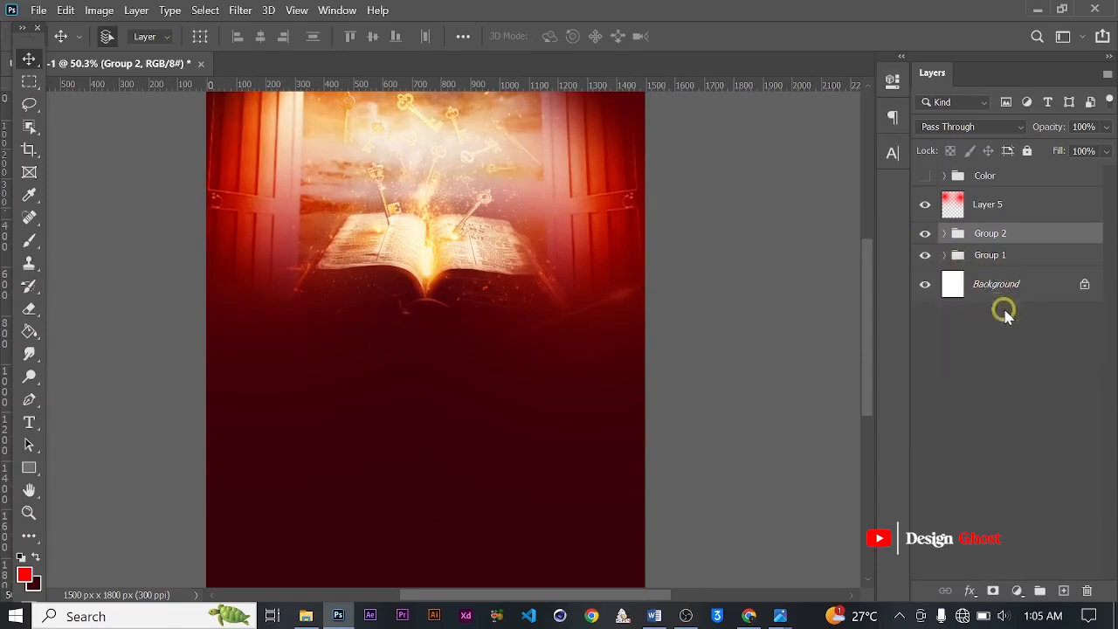
pyautogui.keyDown('ctrl'); pyautogui.click(1013, 260); pyautogui.keyUp('ctrl')
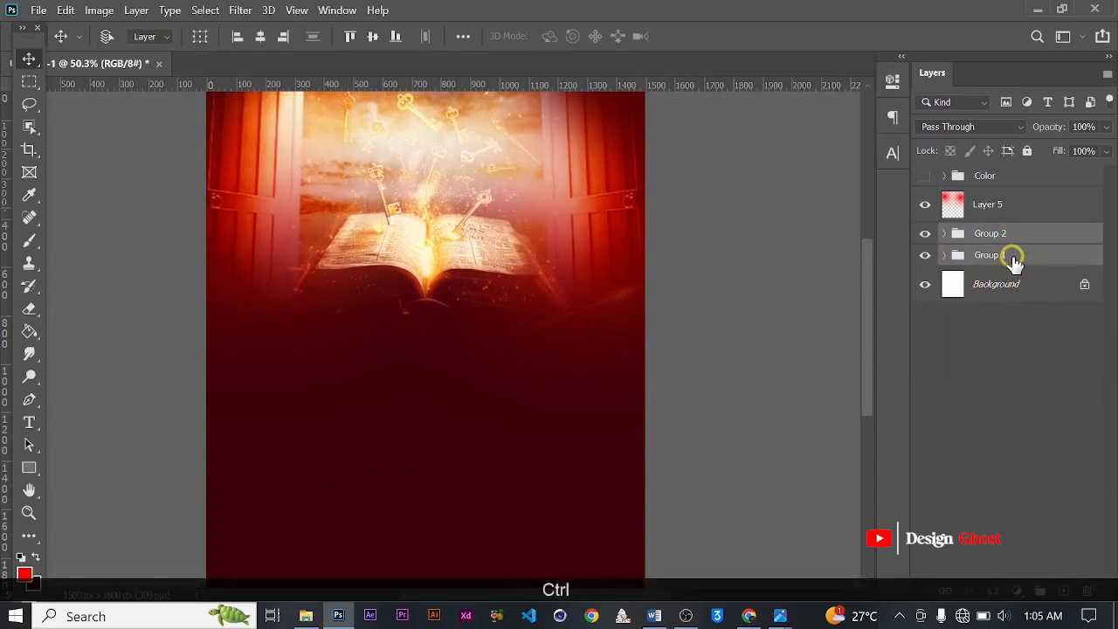
pyautogui.hotkey('ctrl', 'alt', 'e')
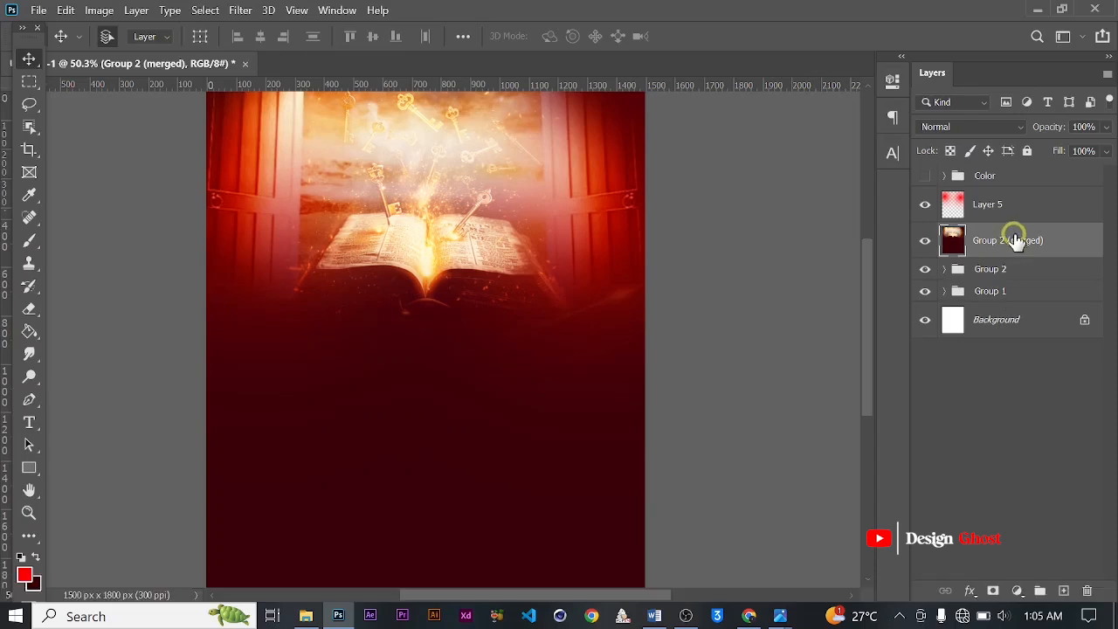
pyautogui.scroll(-3, 609, 255)
pyautogui.scroll(3, 509, 253)
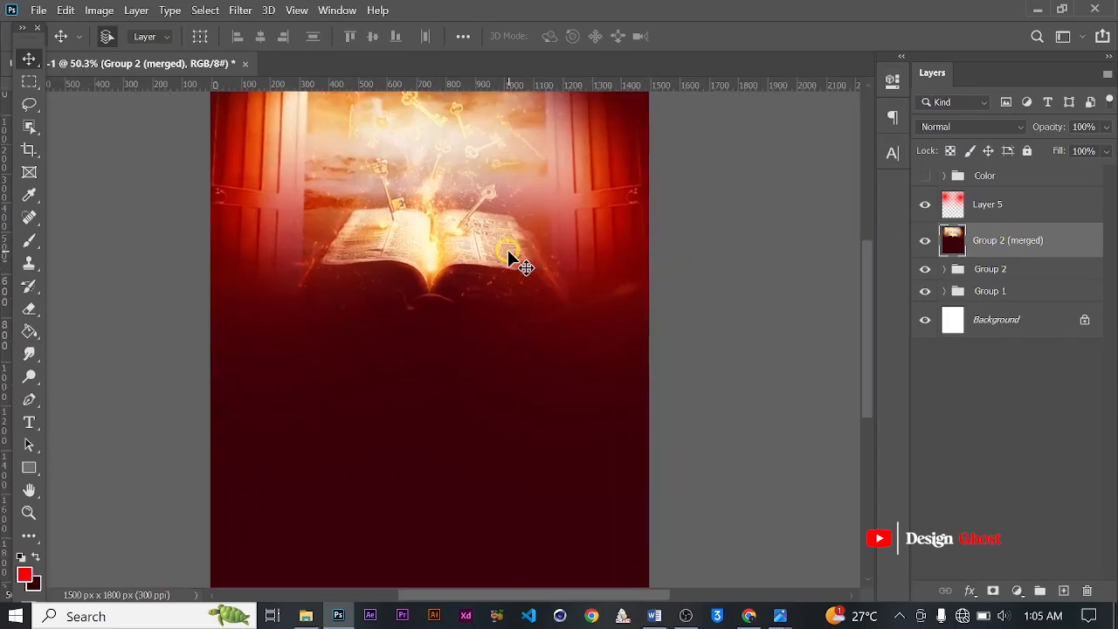
pyautogui.press('Return')
pyautogui.hotkey('ctrl', '0')
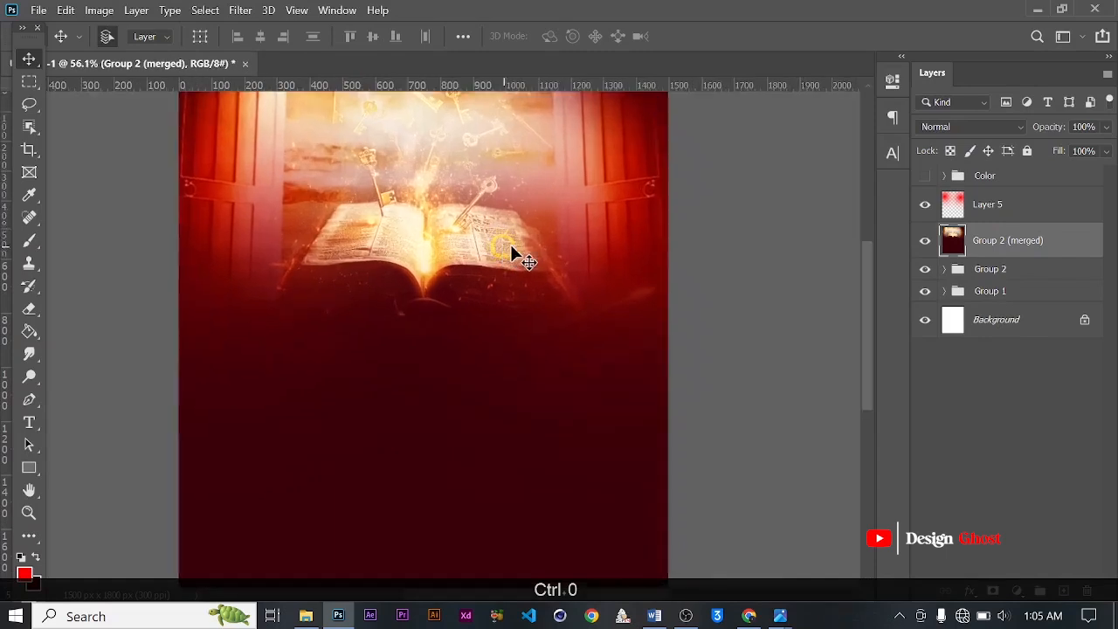
# Group red glow Layer 5 with Group 2 (merged), and stamp the new group into a merged layer.
pyautogui.click(996, 206)
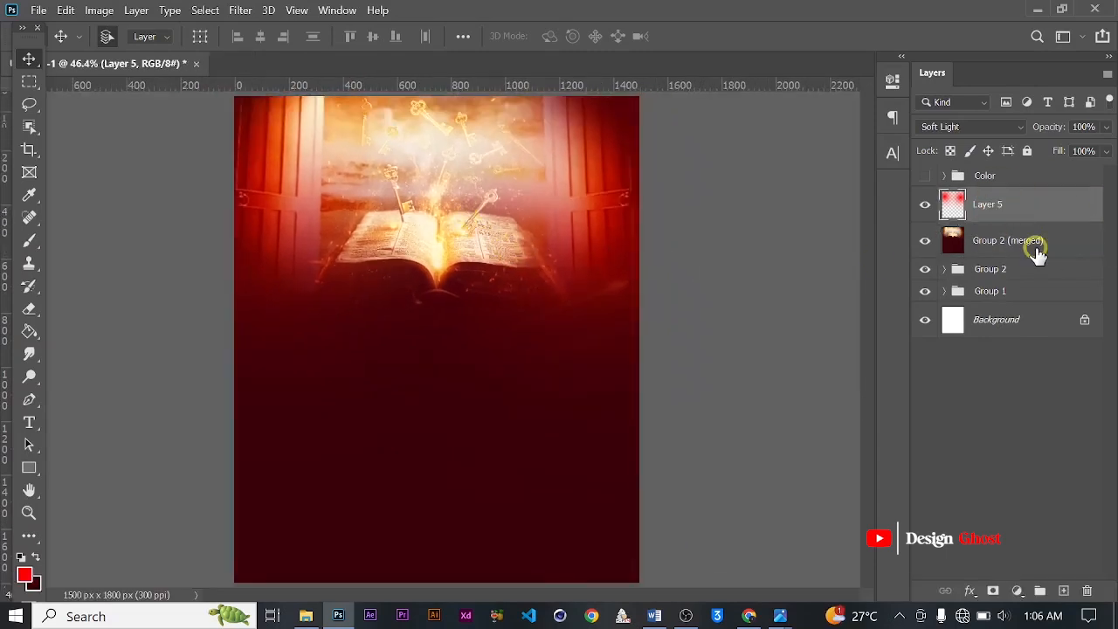
pyautogui.keyDown('shift'); pyautogui.click(1037, 251); pyautogui.keyUp('shift')
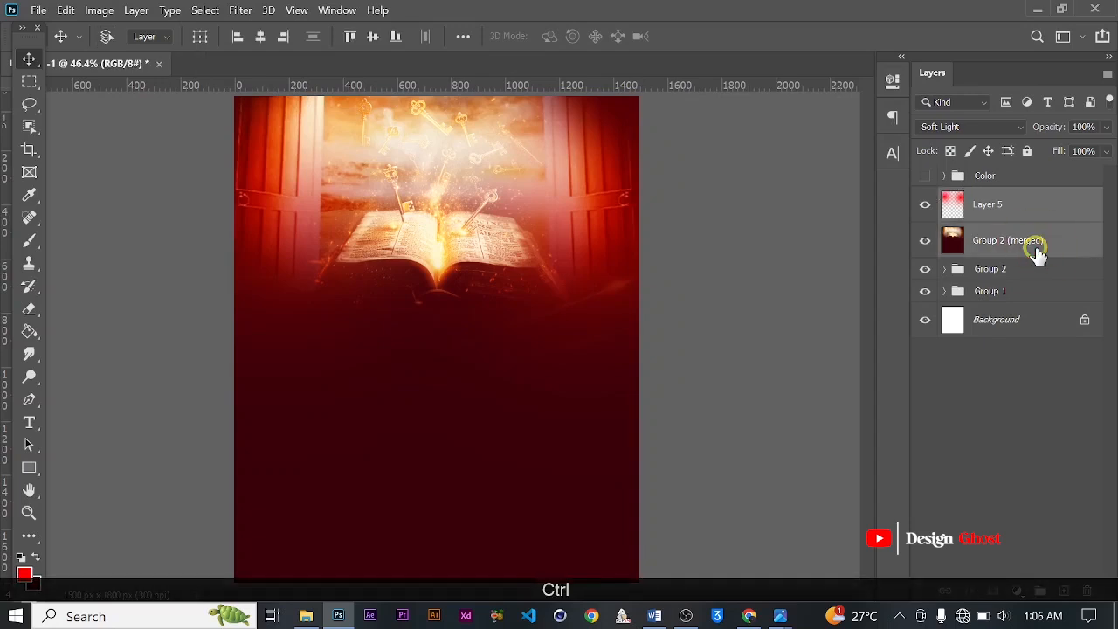
pyautogui.hotkey('ctrl', 'g')
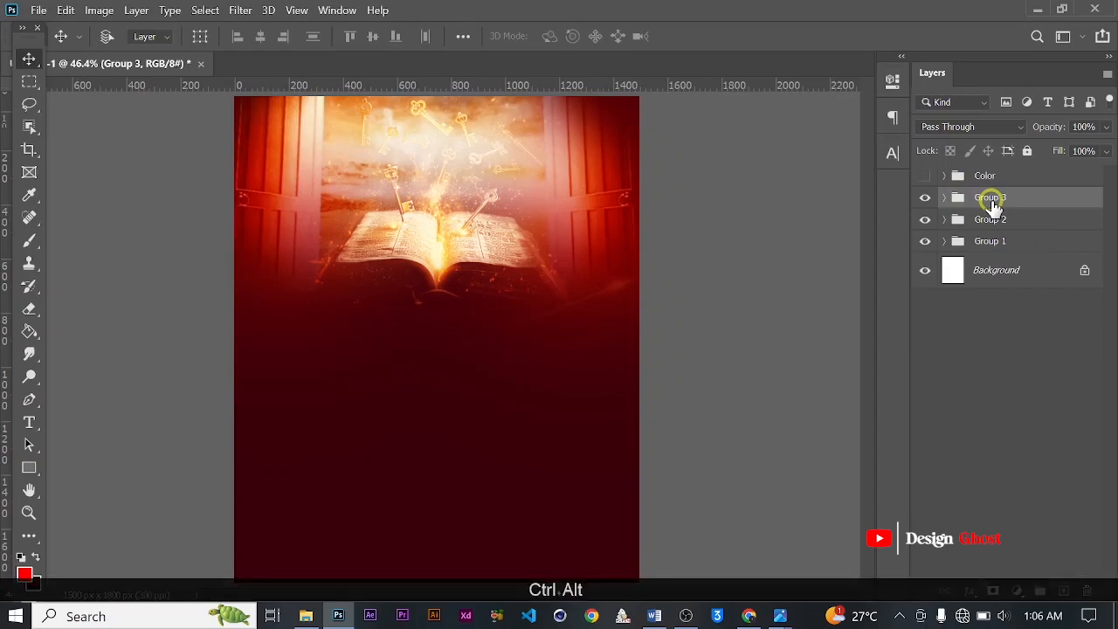
pyautogui.hotkey('ctrl', 'alt', 'e')
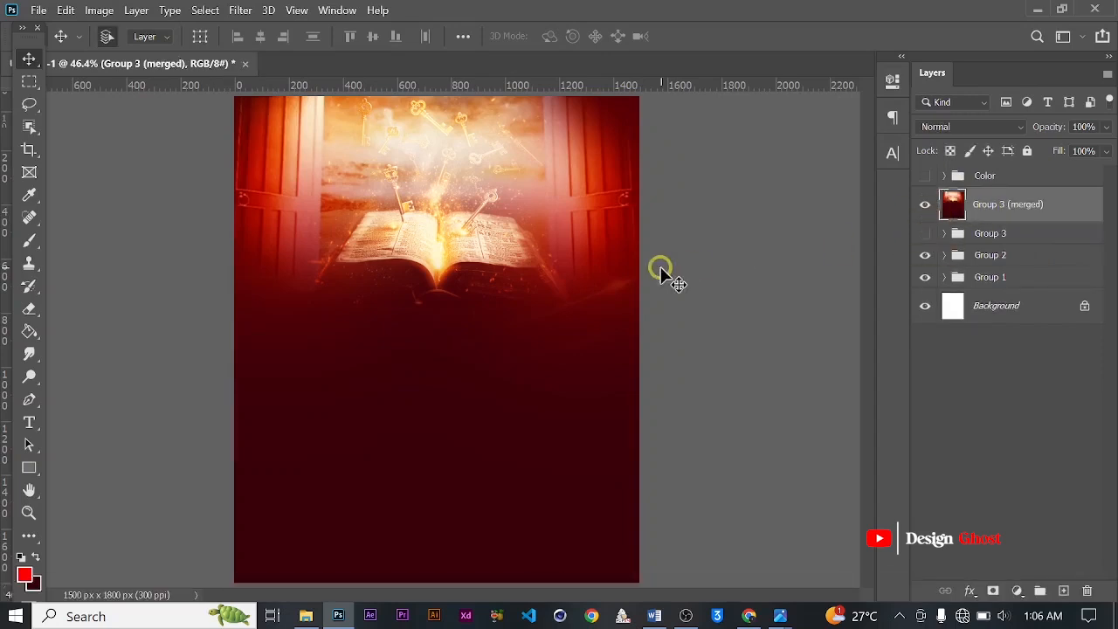
# Apply the Camera Raw filter's Bright colour preset to the Group 3 (merged) layer.
pyautogui.hotkey('ctrl', 'shift', 'a')
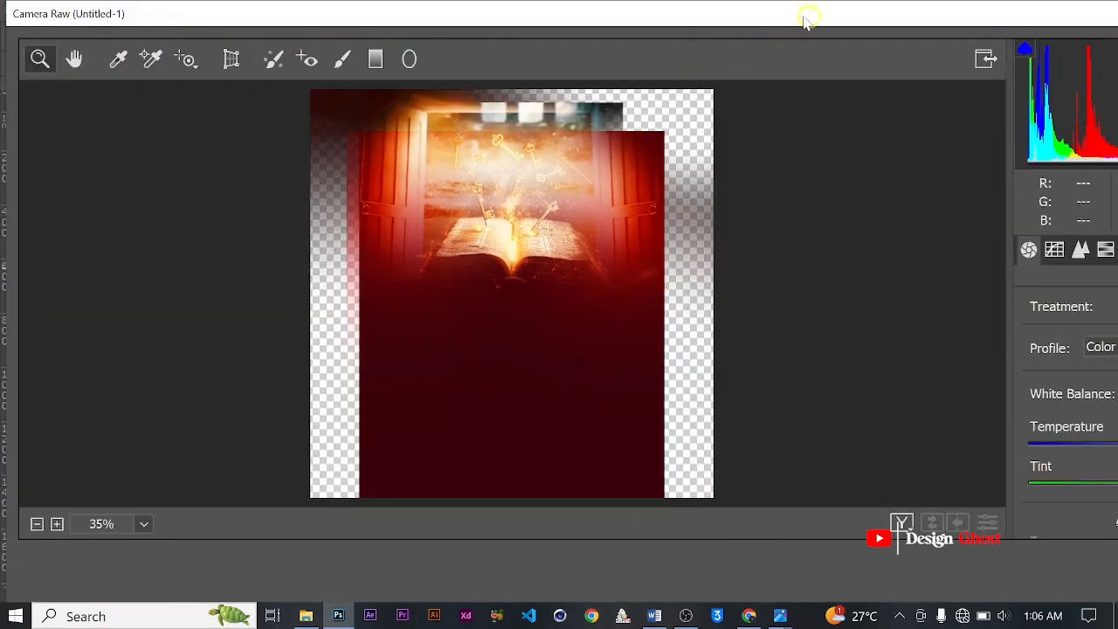
pyautogui.moveTo(804, 19); pyautogui.dragTo(537, 33)
pyautogui.click(873, 325)
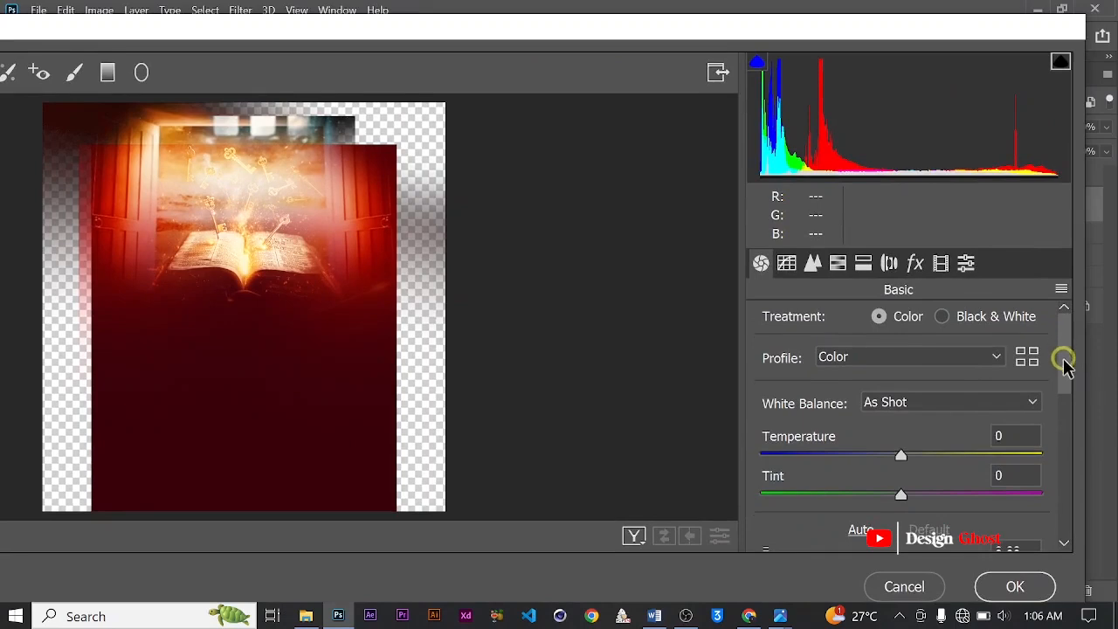
pyautogui.scroll(-1, 1065, 357)
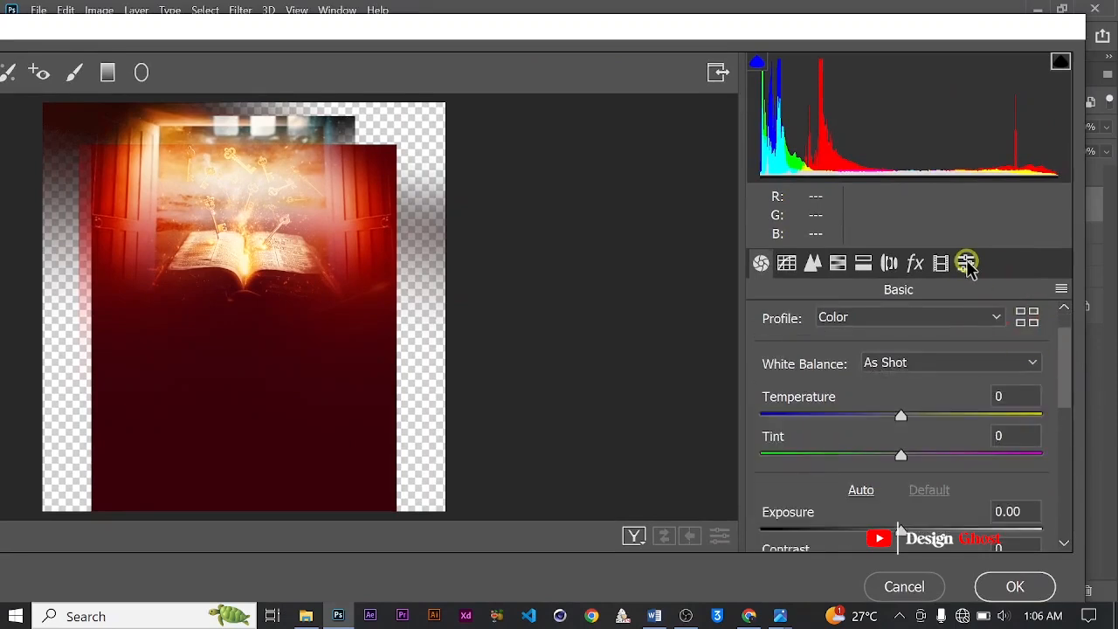
pyautogui.click(966, 263)
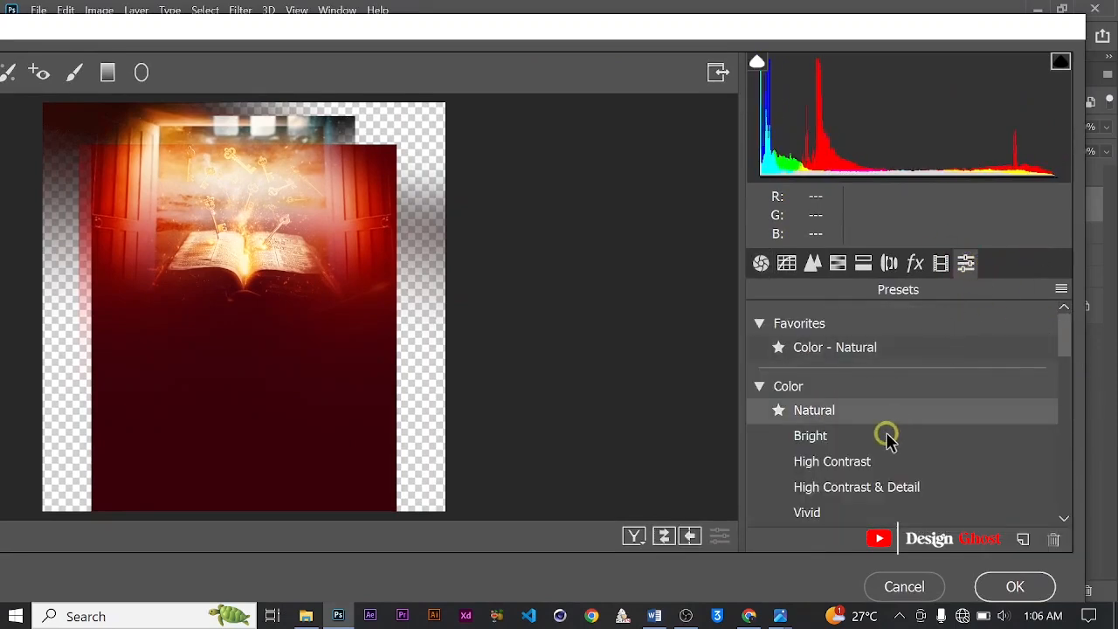
pyautogui.scroll(-2, 891, 436)
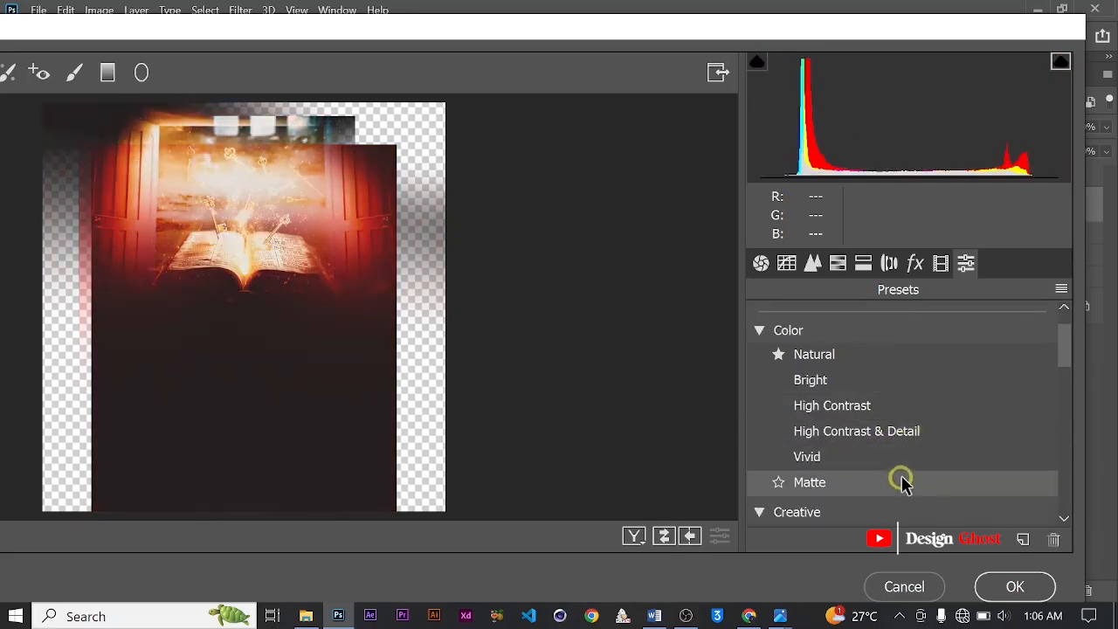
pyautogui.click(937, 391)
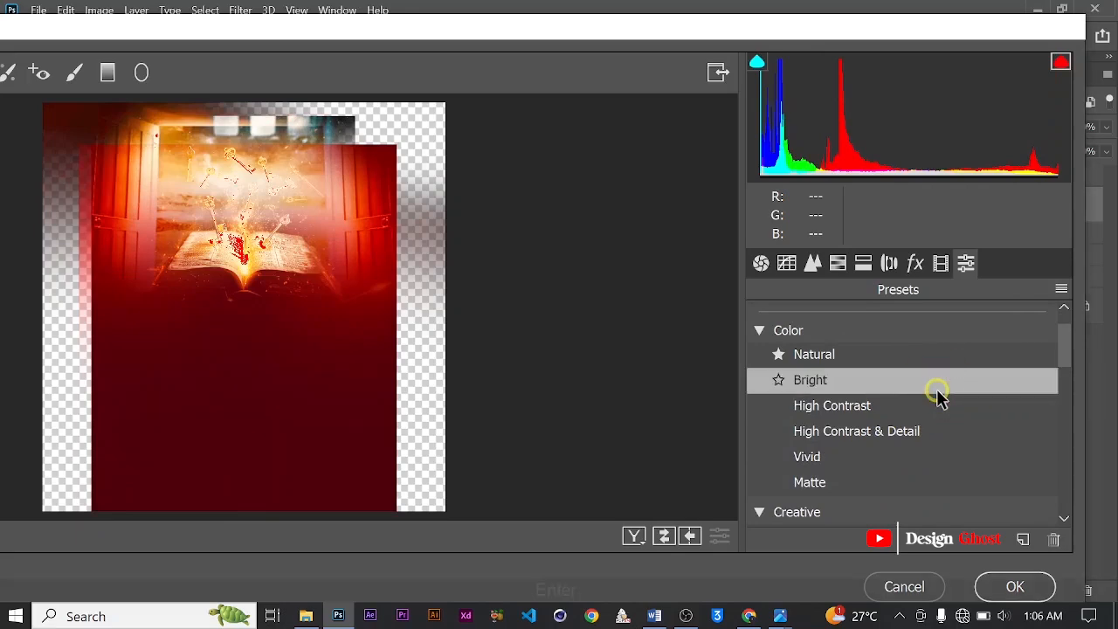
pyautogui.press('Return')
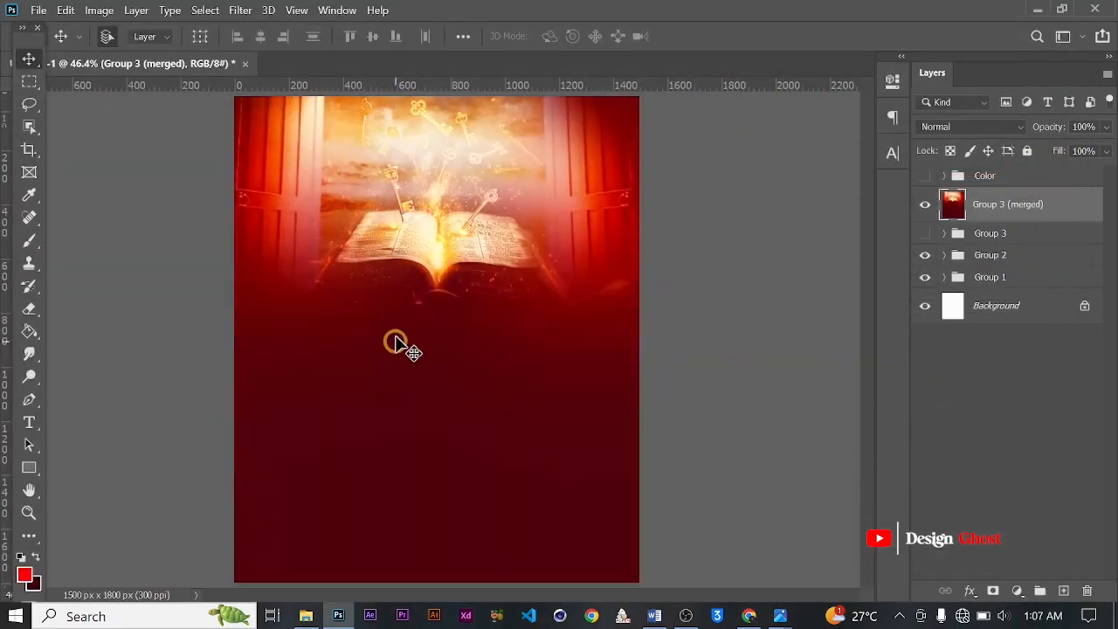
pyautogui.scroll(1, 396, 335)
pyautogui.hotkey('ctrl', '0')
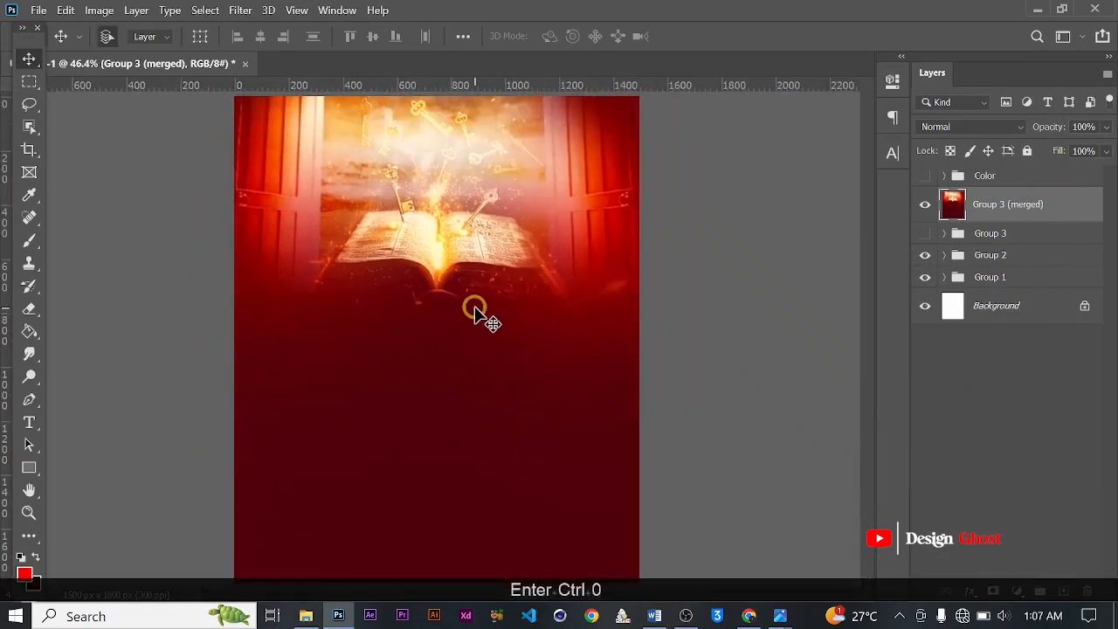
# Duplicate the Group 3 (merged) layer and inspect the book and the dark red lower area.
pyautogui.hotkey('ctrl', 'j')
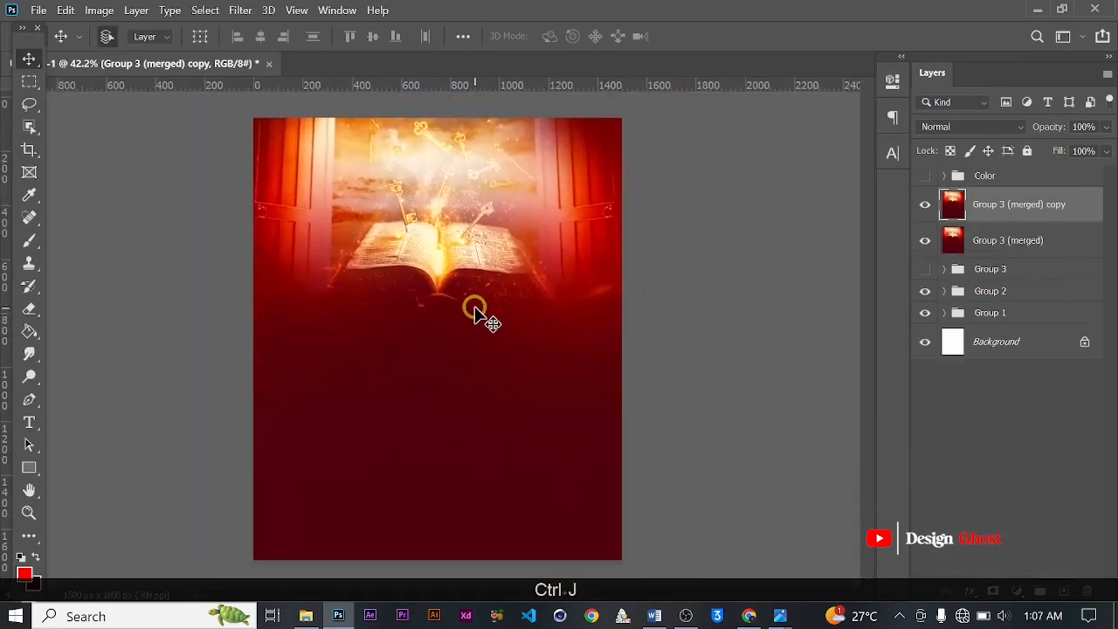
pyautogui.scroll(-1, 425, 341)
pyautogui.scroll(3, 428, 343)
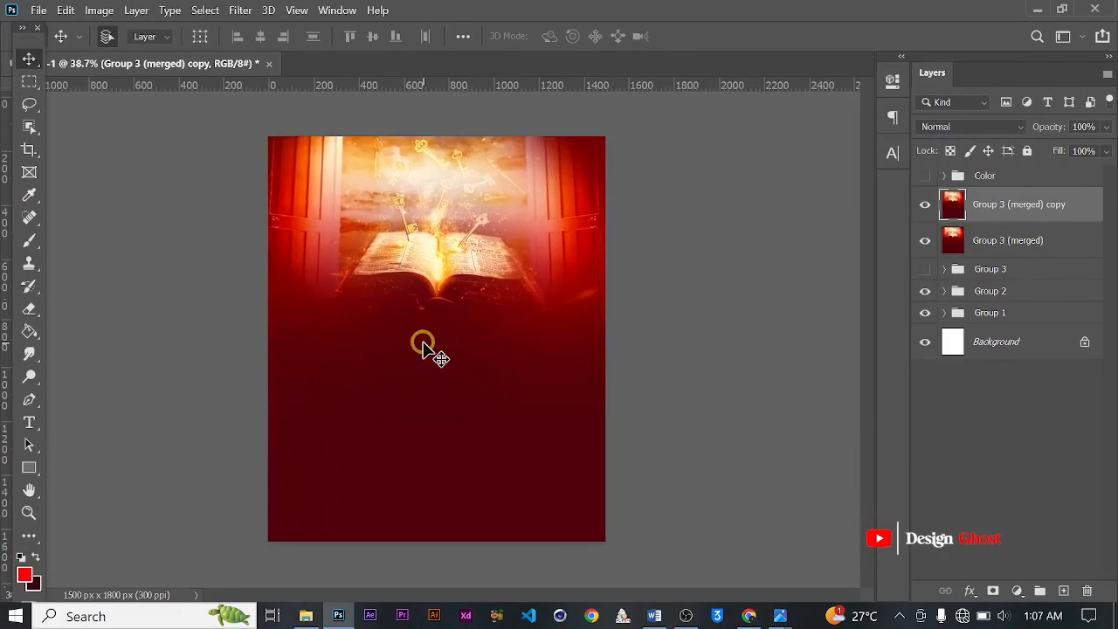
pyautogui.press('space')
pyautogui.moveTo(494, 391); pyautogui.dragTo(489, 355)
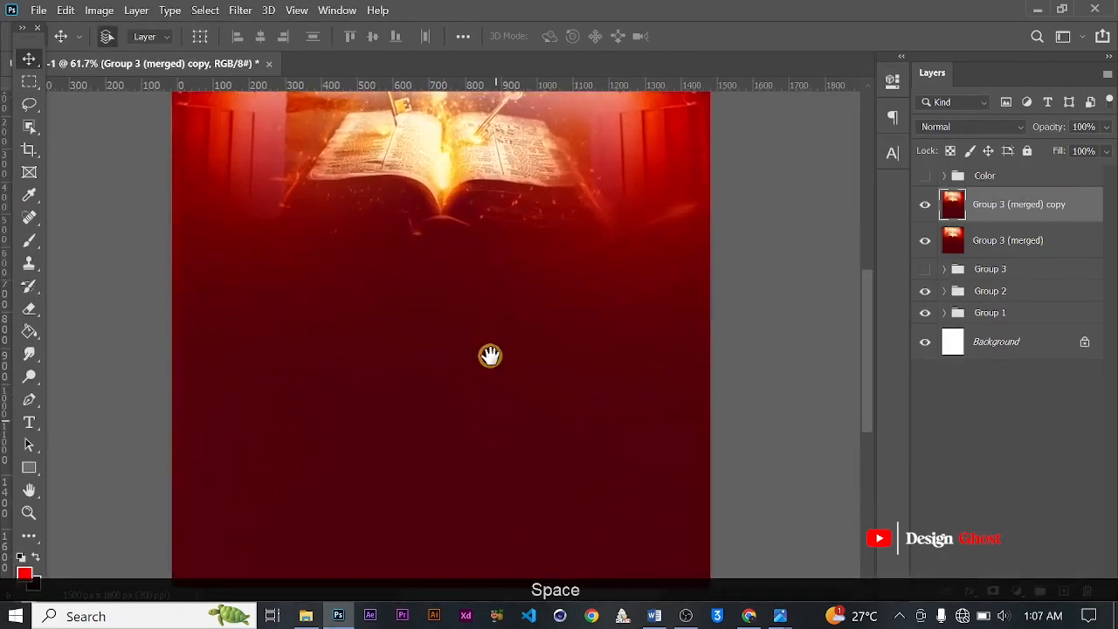
pyautogui.scroll(-3, 490, 355)
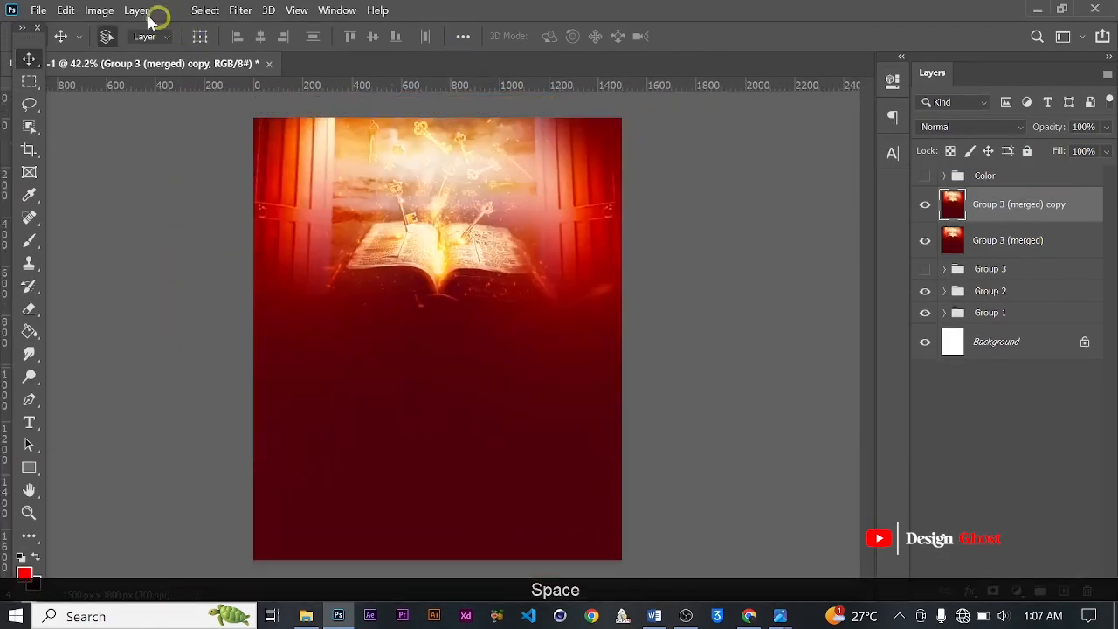
# Open the Color Lookup adjustment for the Group 3 (merged) copy layer and preview 3D LUTs from TensionGreen.3DL back to Kodak 5205 Fuji 3510.
pyautogui.click(98, 9)
pyautogui.moveTo(214, 50)
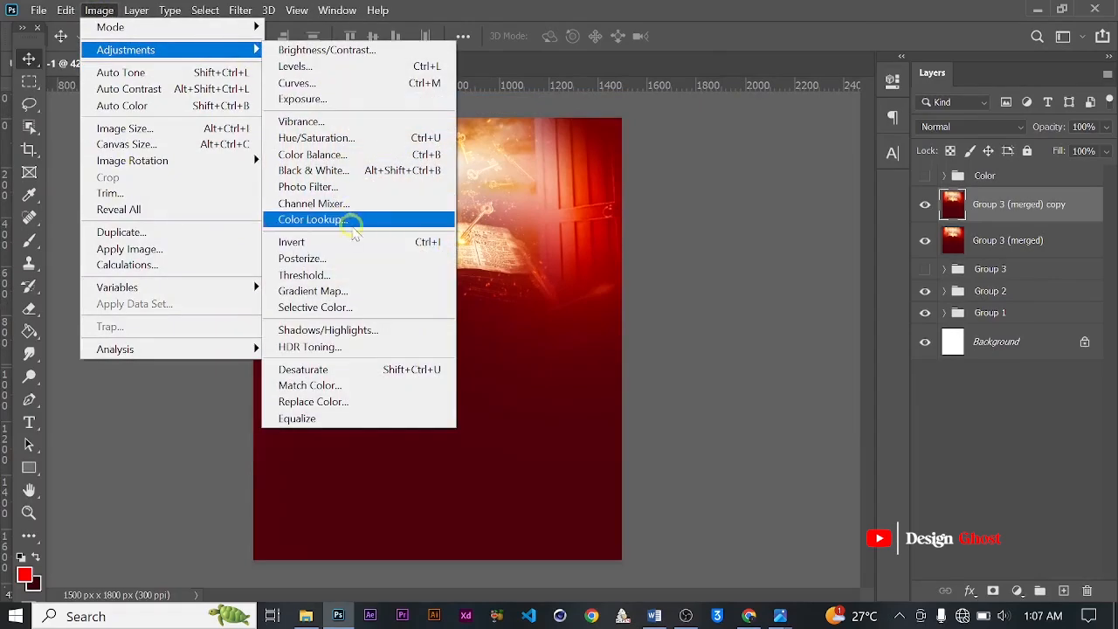
pyautogui.click(372, 219)
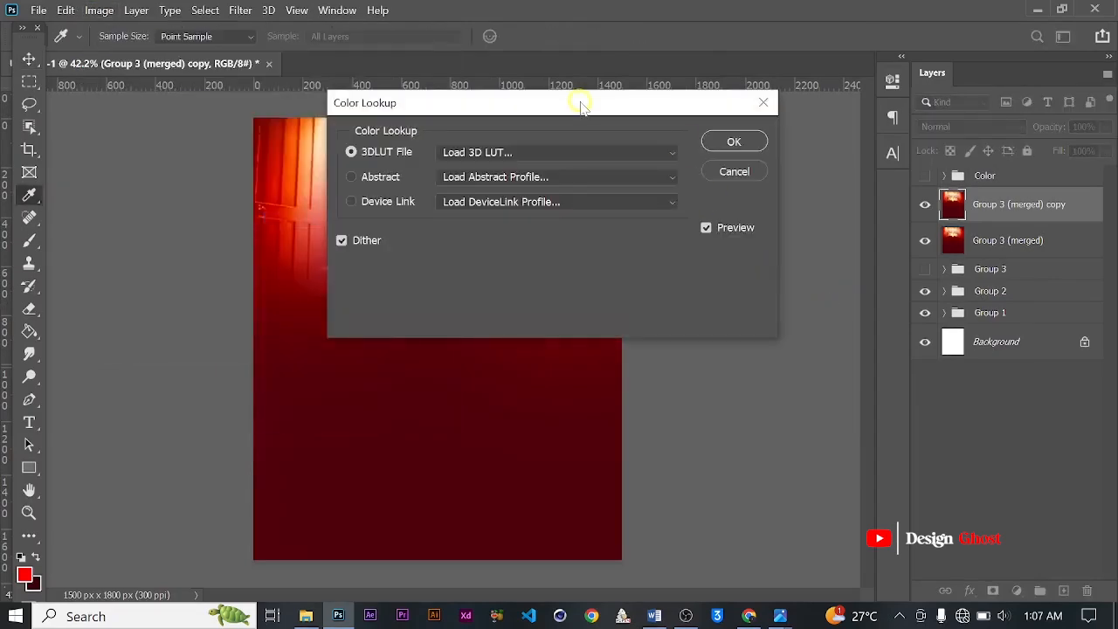
pyautogui.moveTo(654, 98); pyautogui.dragTo(982, 88)
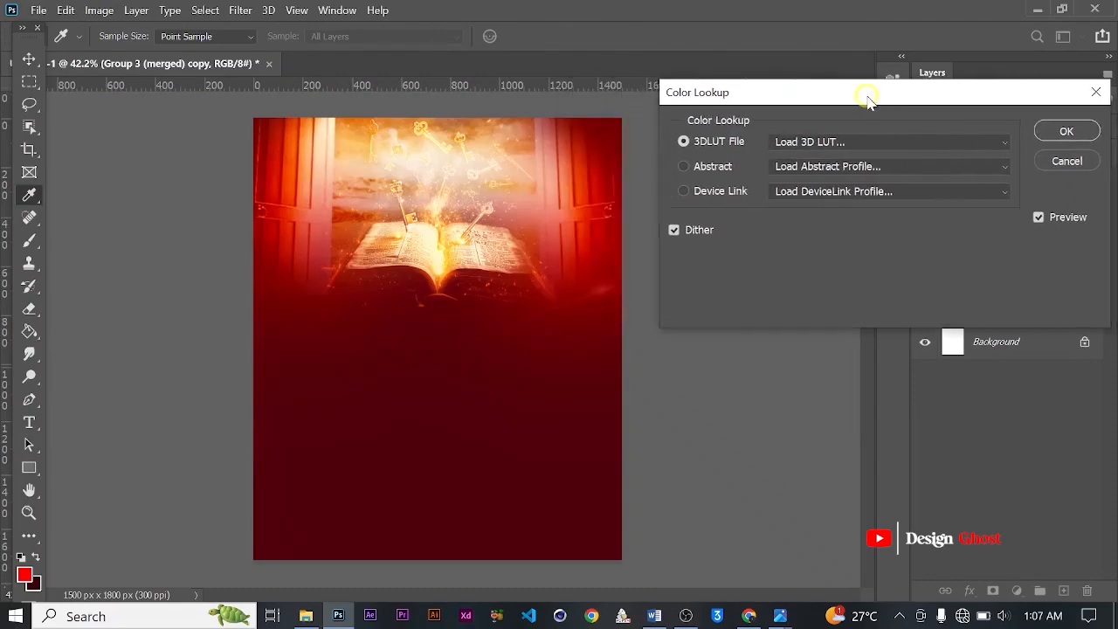
pyautogui.click(980, 147)
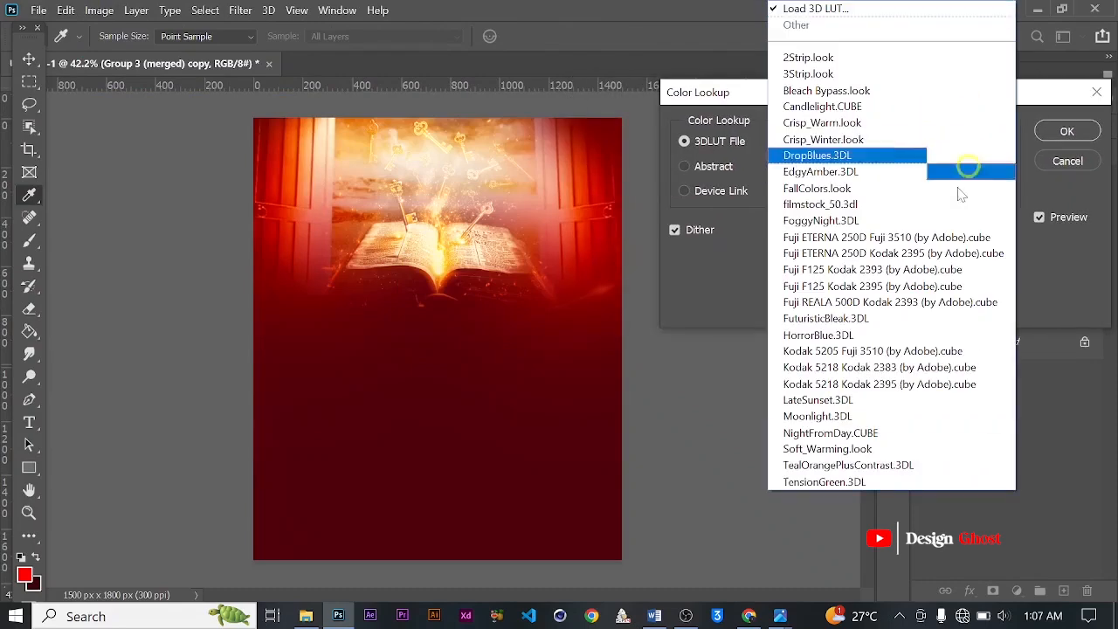
pyautogui.click(860, 487)
pyautogui.press('Up')
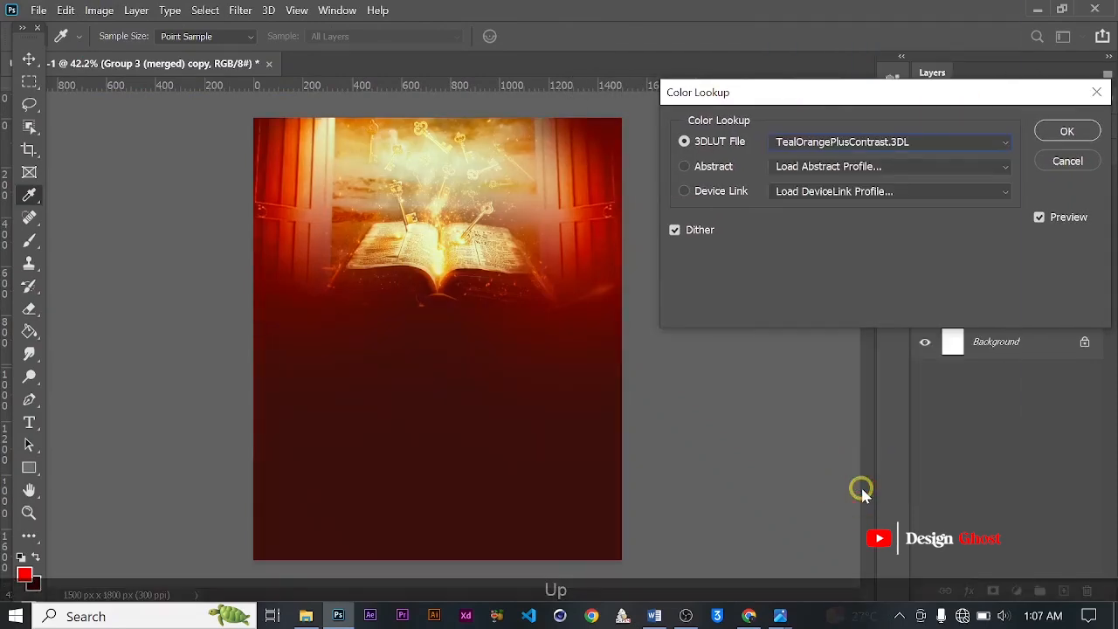
pyautogui.press('Up')
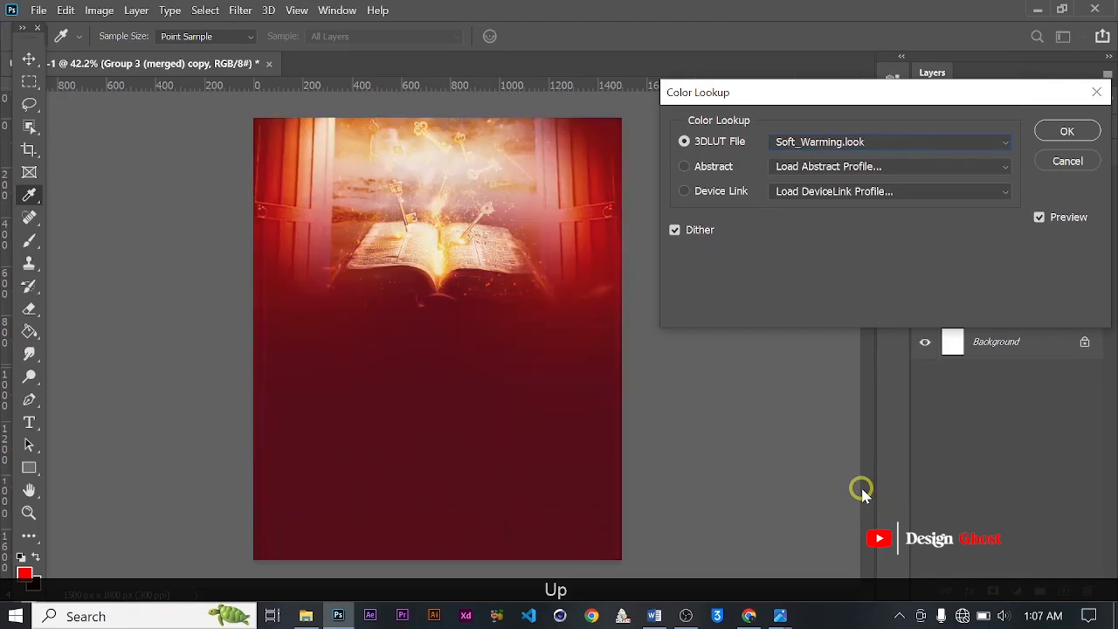
pyautogui.press('Up')
pyautogui.press('Up')
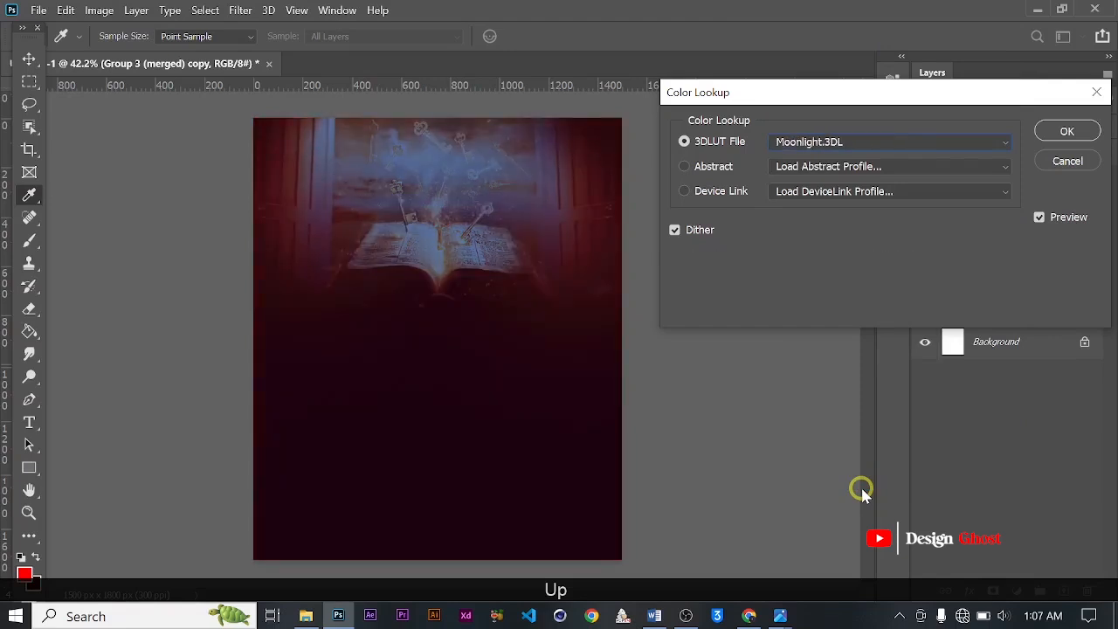
pyautogui.press('Up')
pyautogui.press('Up')
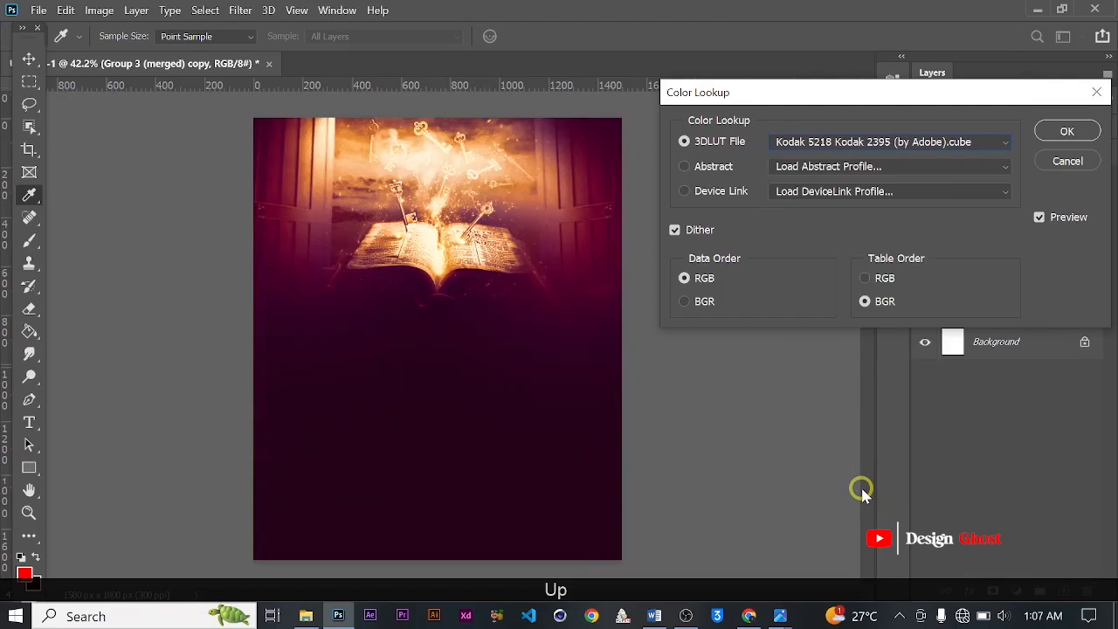
pyautogui.press('Up')
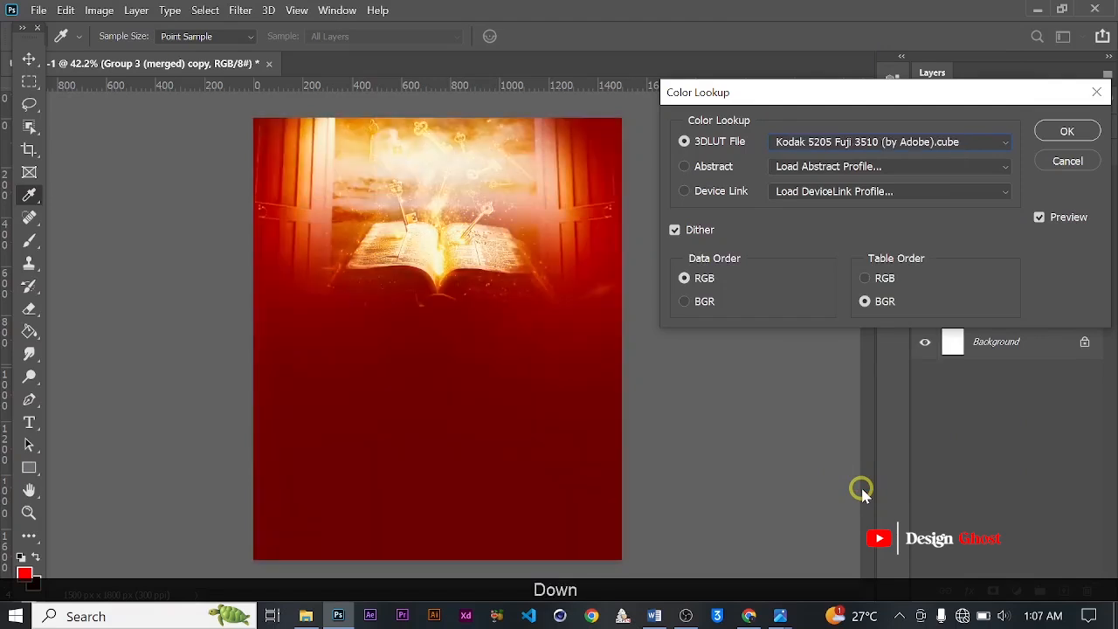
pyautogui.press('Up')
pyautogui.press('Down')
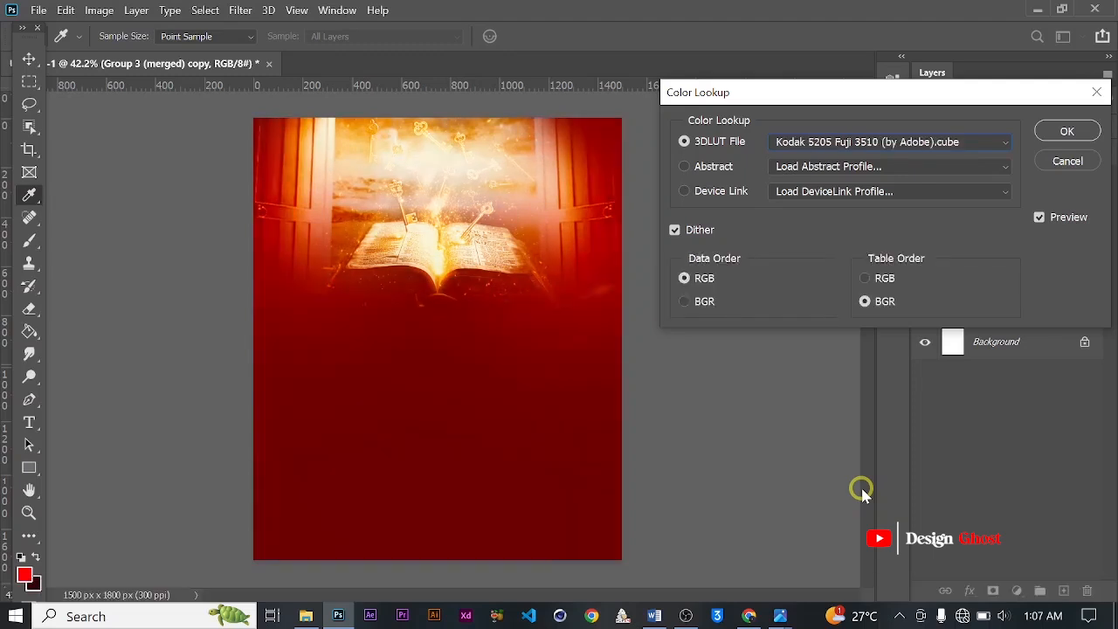
# Compare the neighbouring 3D LUTs between Fuji F125 Kodak 2395 and LateSunset.3DL on the poster.
pyautogui.press('Up')
pyautogui.press('Up')
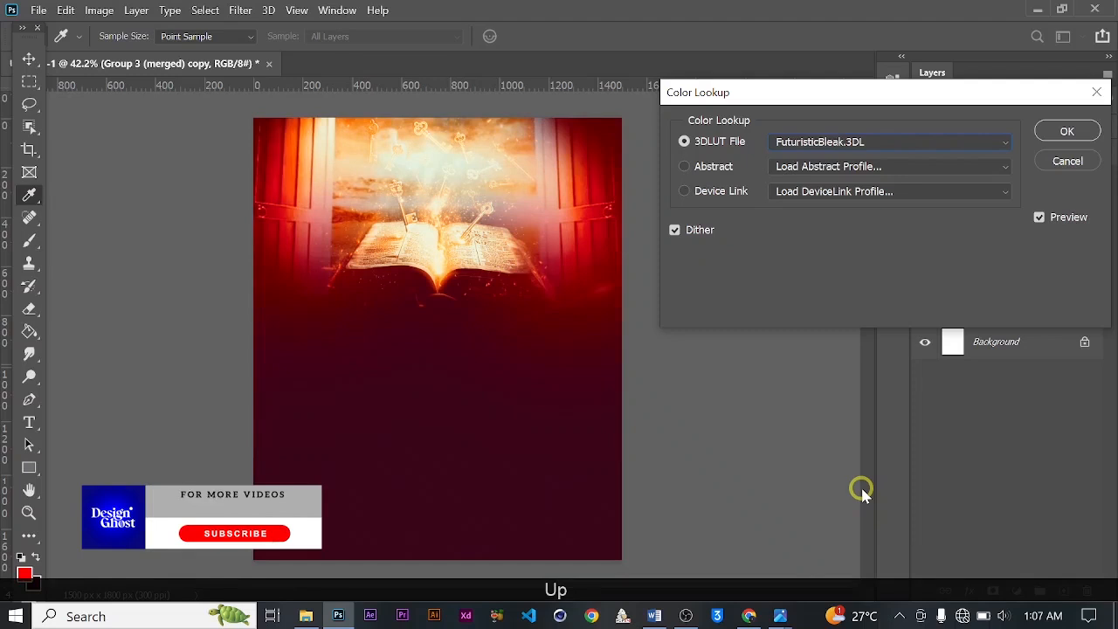
pyautogui.press('Up')
pyautogui.press('Up')
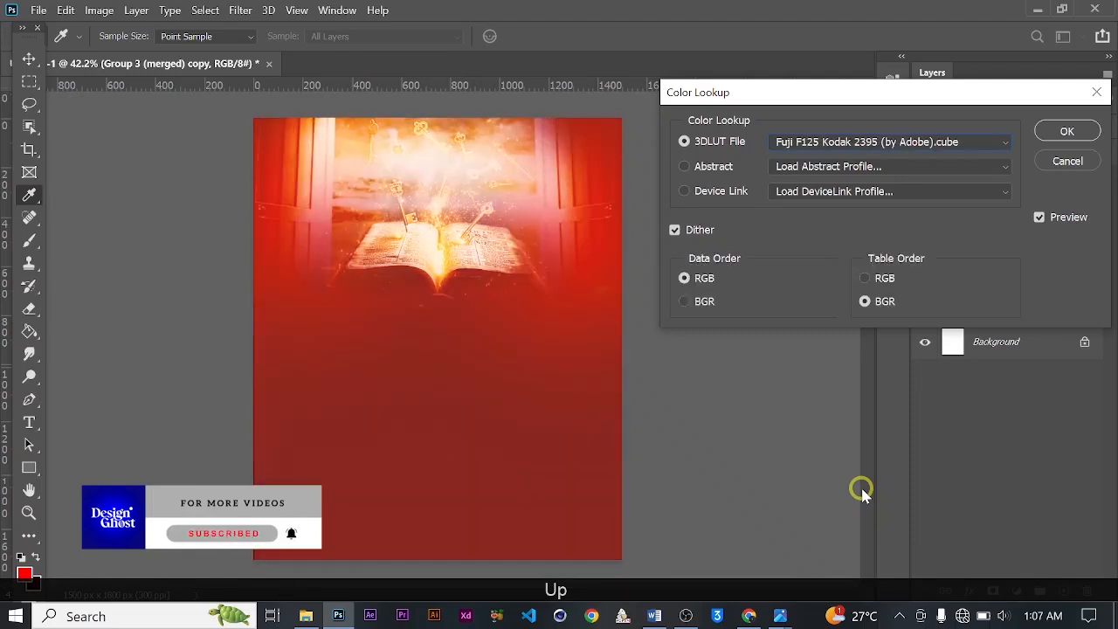
pyautogui.press('Down')
pyautogui.press('Down')
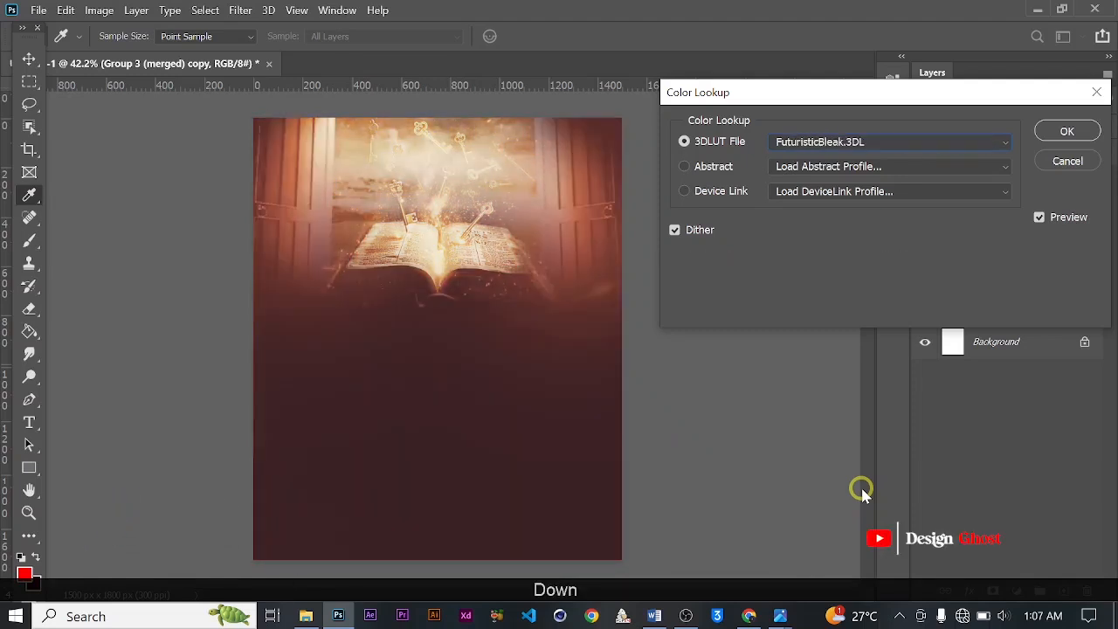
pyautogui.press('Down')
pyautogui.press('Down')
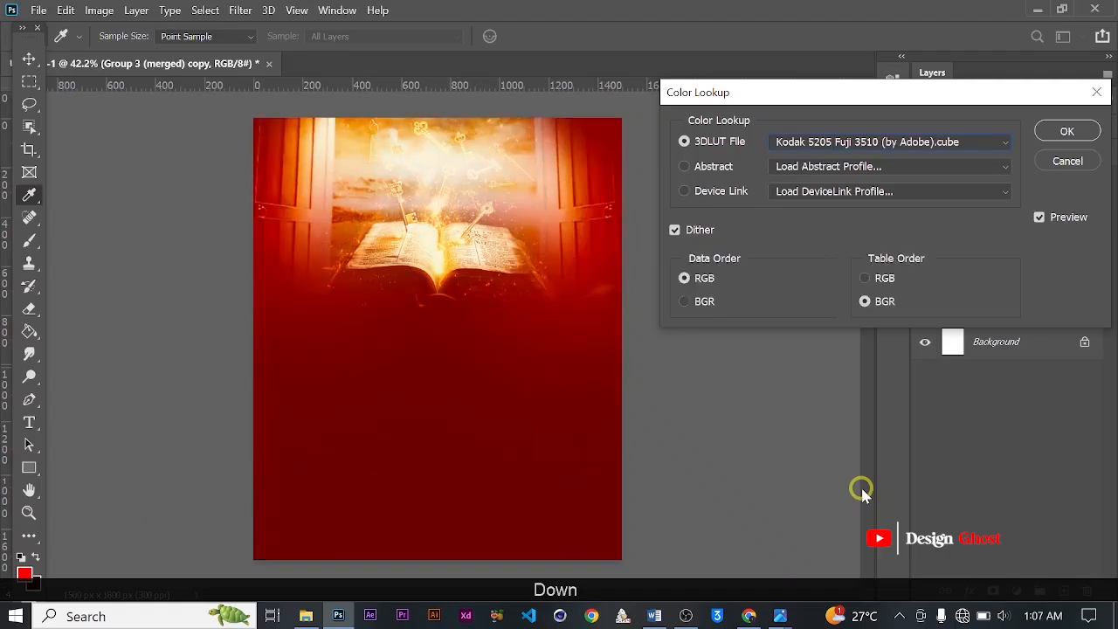
pyautogui.press('Down')
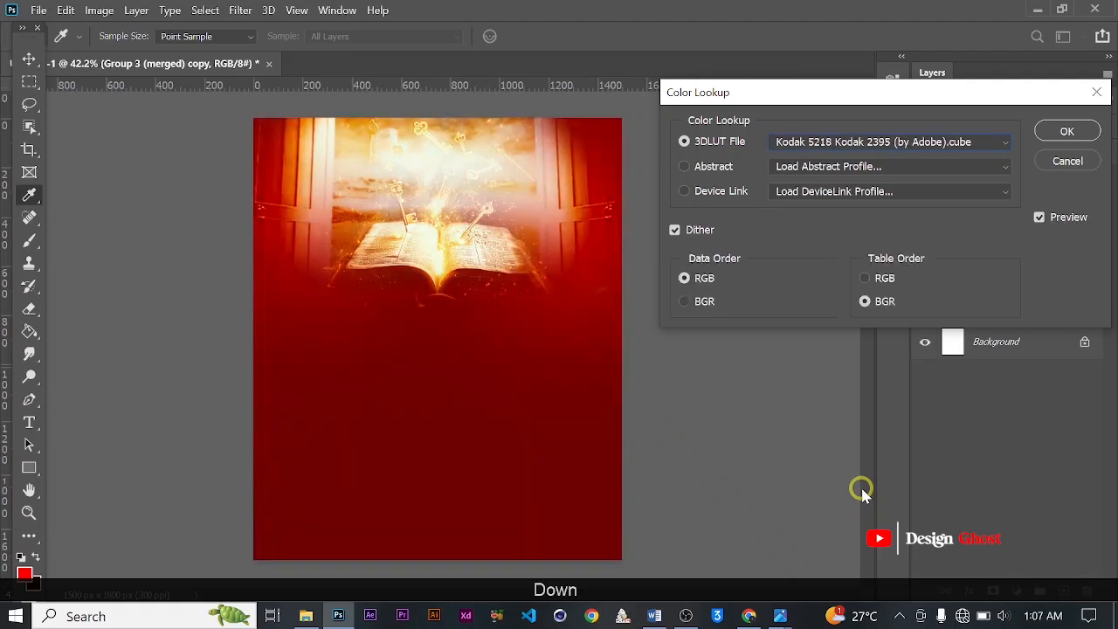
pyautogui.press('Down')
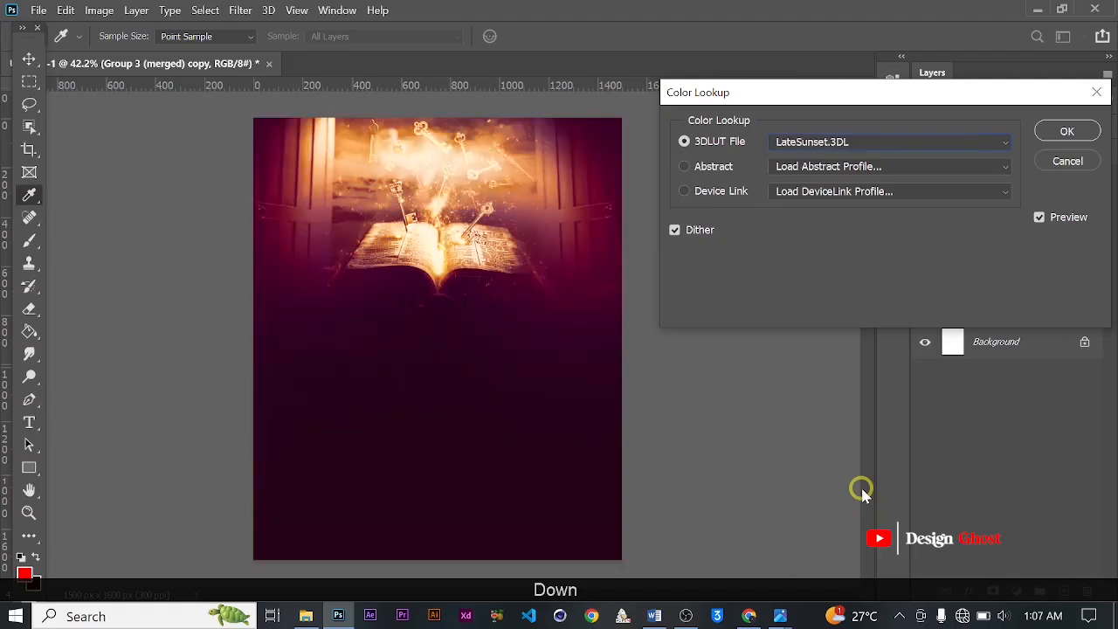
# Apply the Kodak 5205 Fuji 3510 (by Adobe).cube 3D LUT to the Group 3 (merged) copy layer.
pyautogui.press('Up')
pyautogui.press('Up')
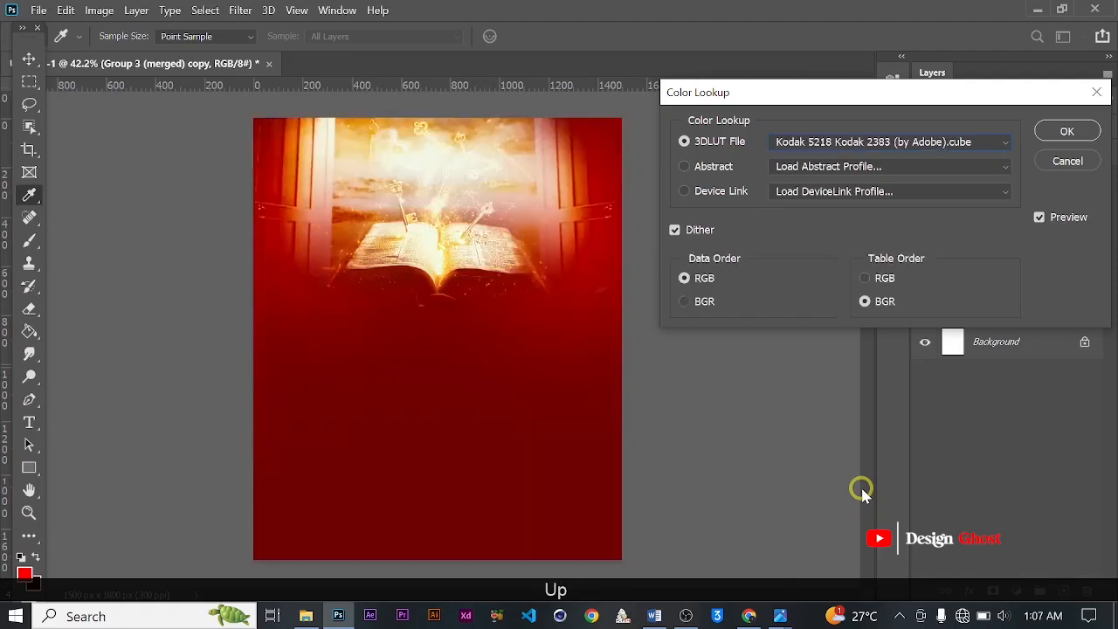
pyautogui.press('Up')
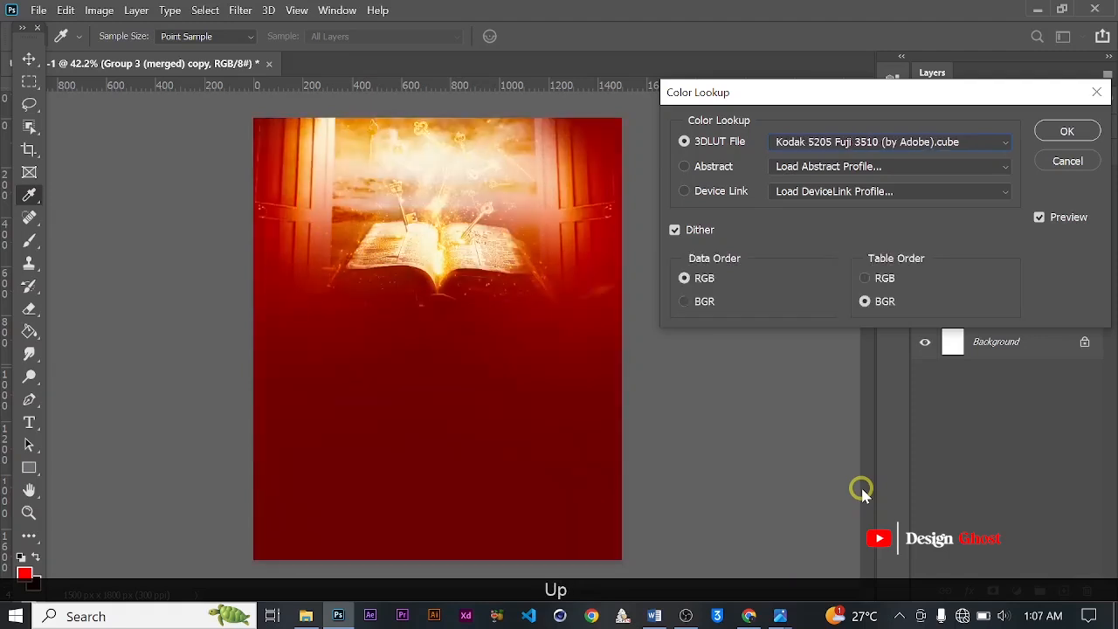
pyautogui.press('Up')
pyautogui.press('Down')
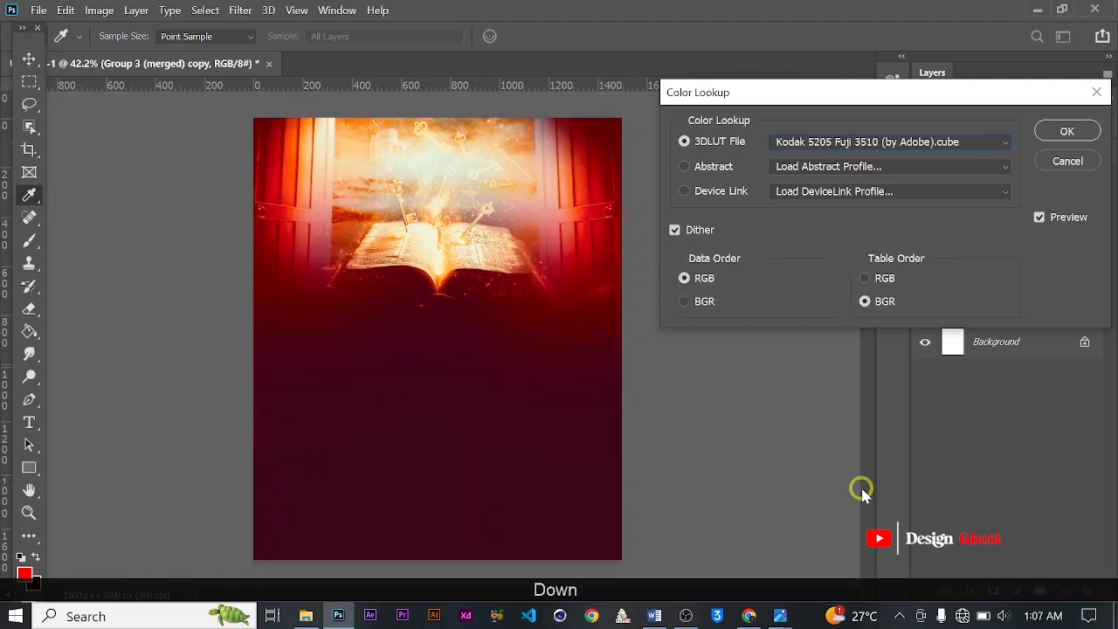
pyautogui.press('Return')
pyautogui.press('Return')
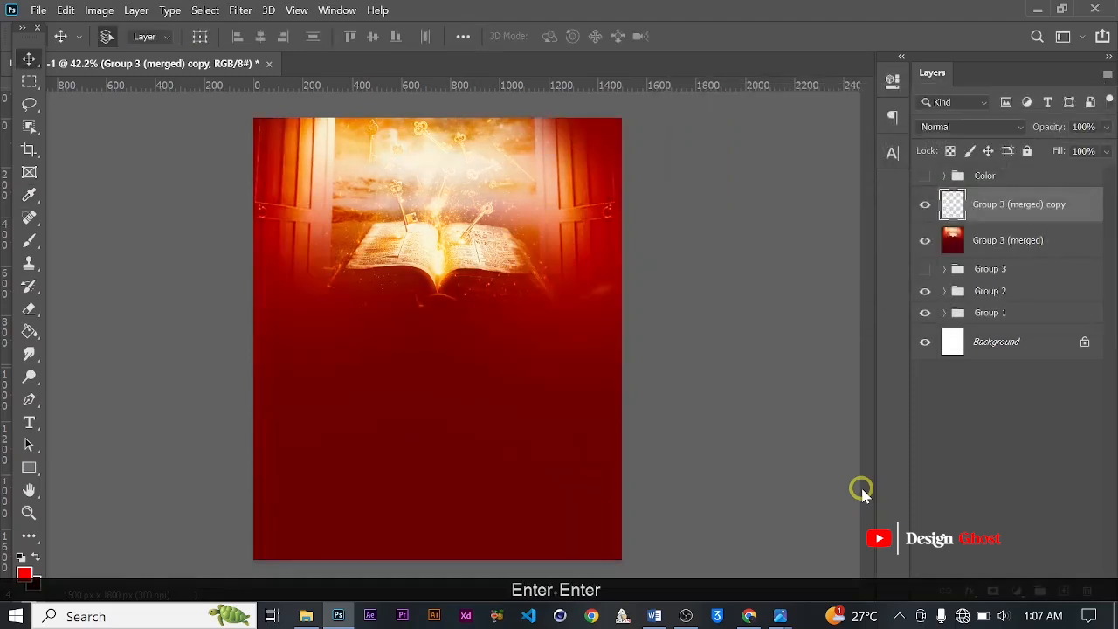
# Erase the area below the book on the Group 3 (merged) copy layer with a soft 1400-pixel eraser.
pyautogui.scroll(-2, 456, 361)
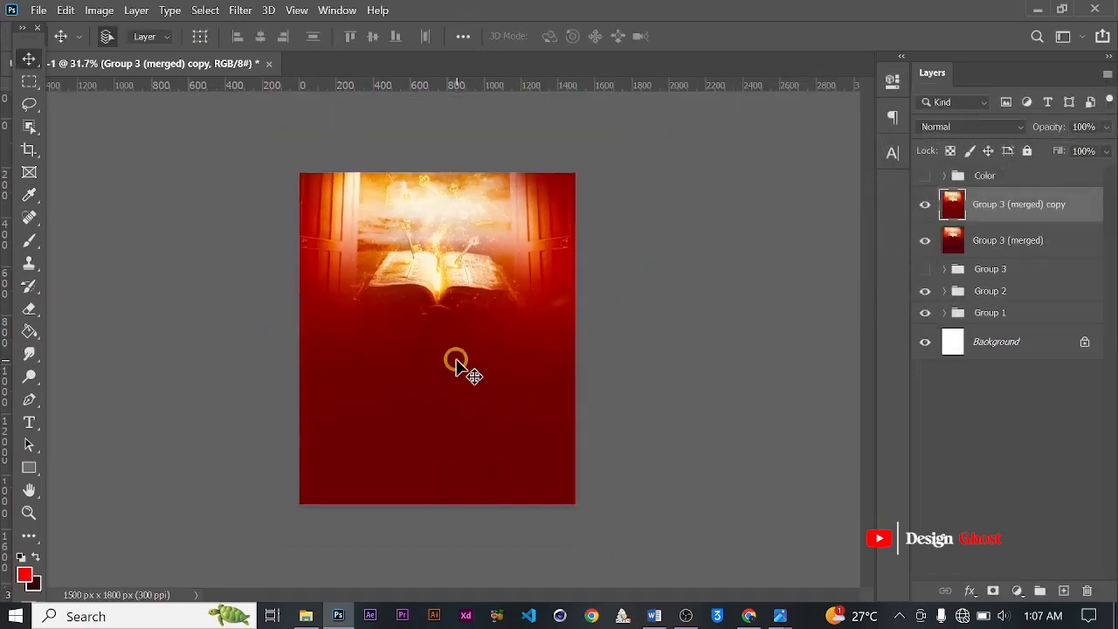
pyautogui.press('e')
pyautogui.press(']')
pyautogui.press(']')
pyautogui.press(']')
pyautogui.press(']')
pyautogui.press(']')
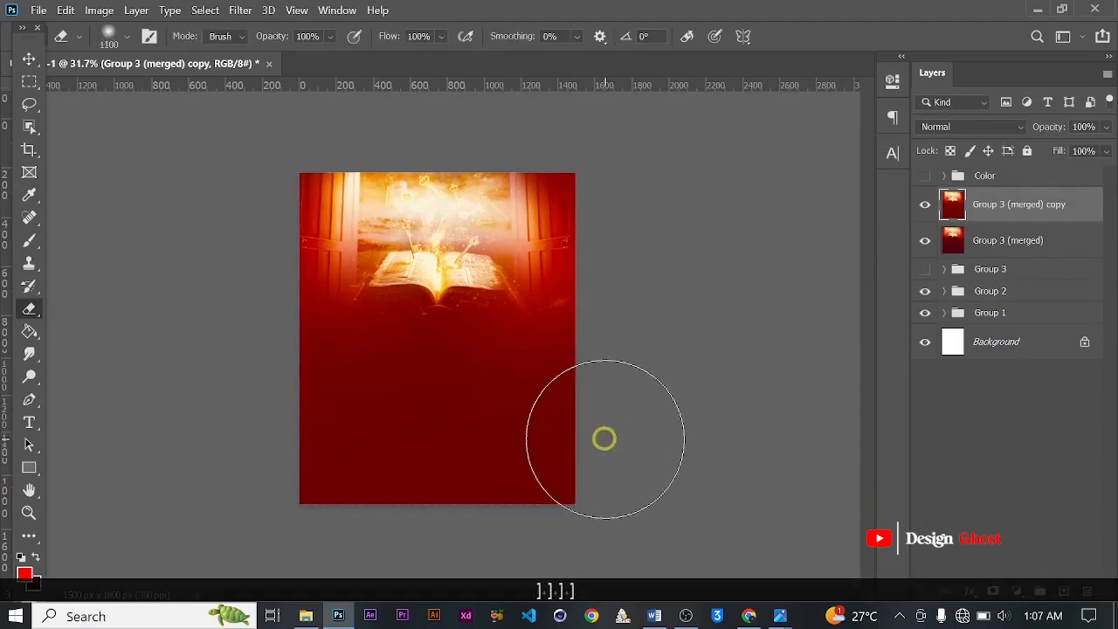
pyautogui.press(']')
pyautogui.press(']')
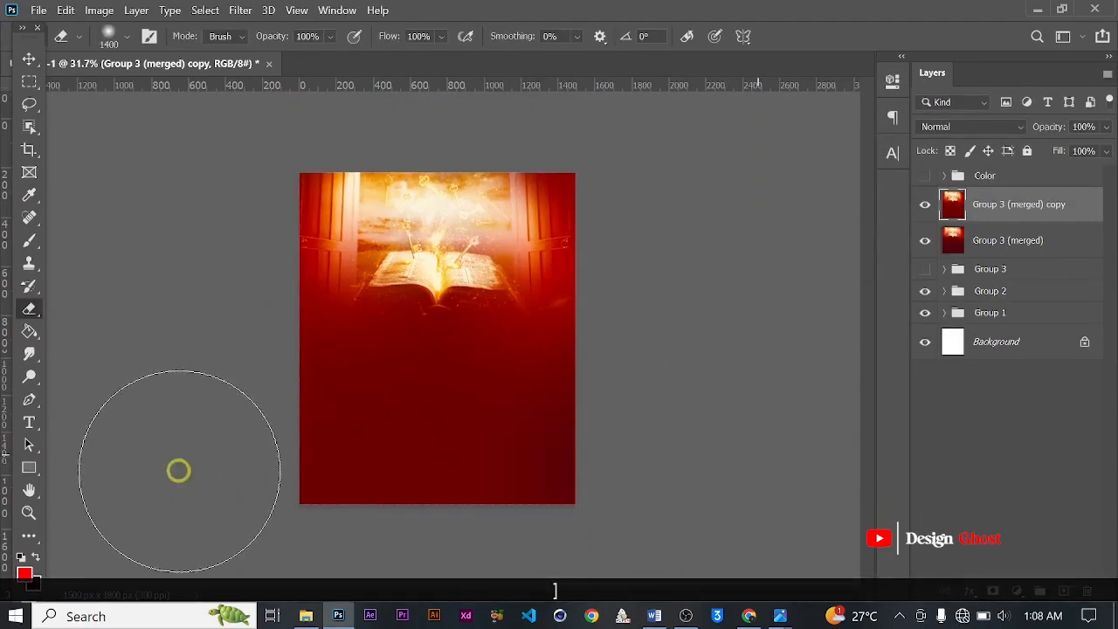
pyautogui.click(433, 426)
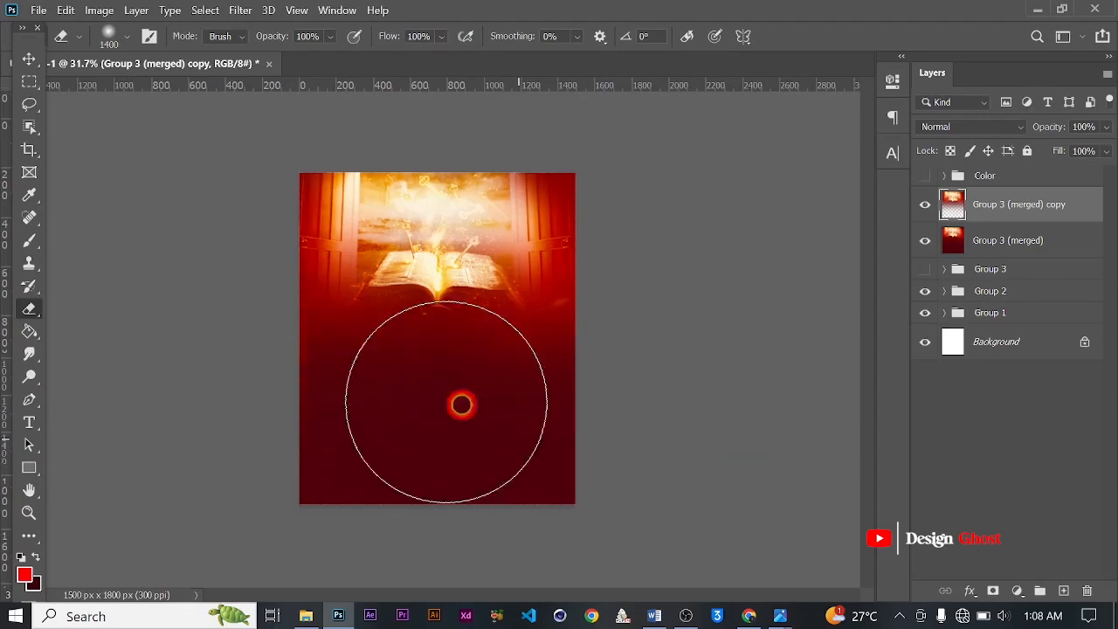
pyautogui.click(29, 58)
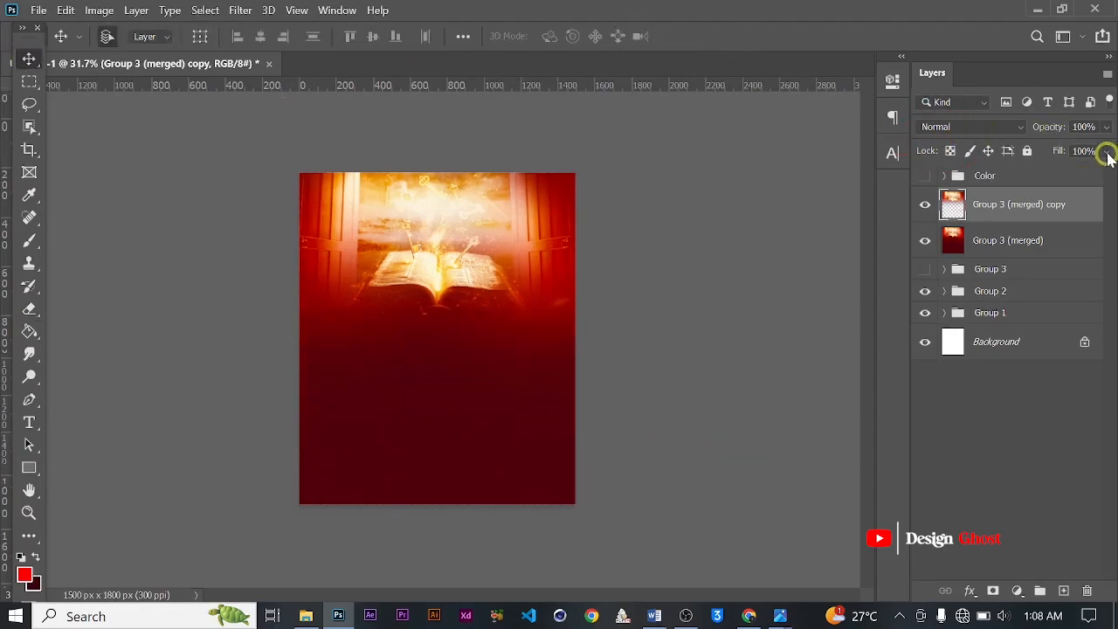
# Set the Group 3 (merged) copy layer's fill to 15% and view the whole poster.
pyautogui.moveTo(1107, 152); pyautogui.dragTo(1060, 176)
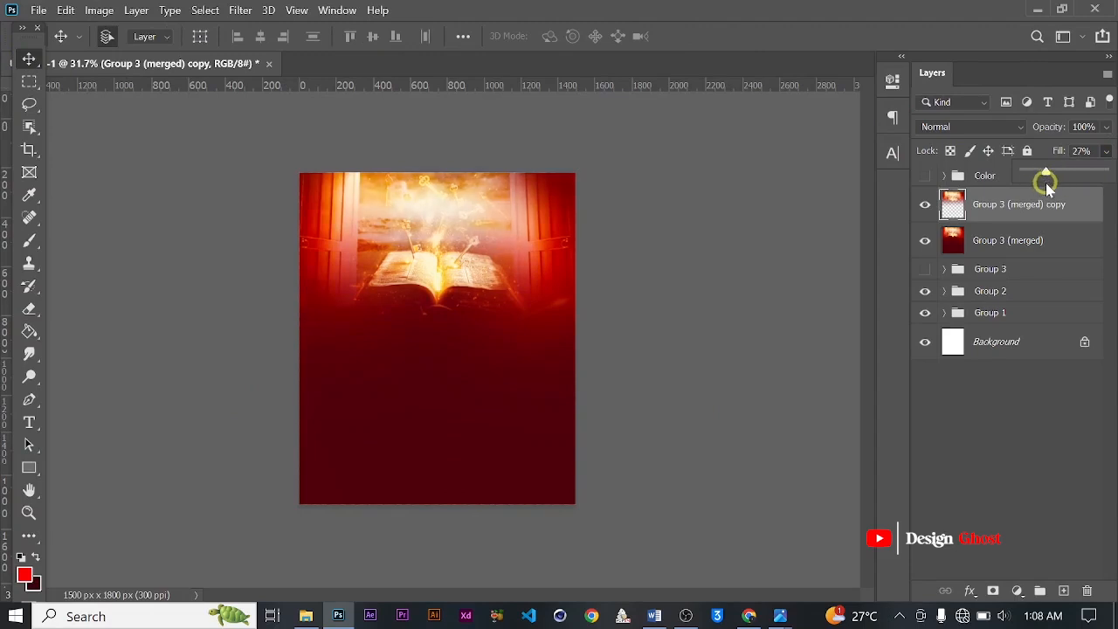
pyautogui.press('Return')
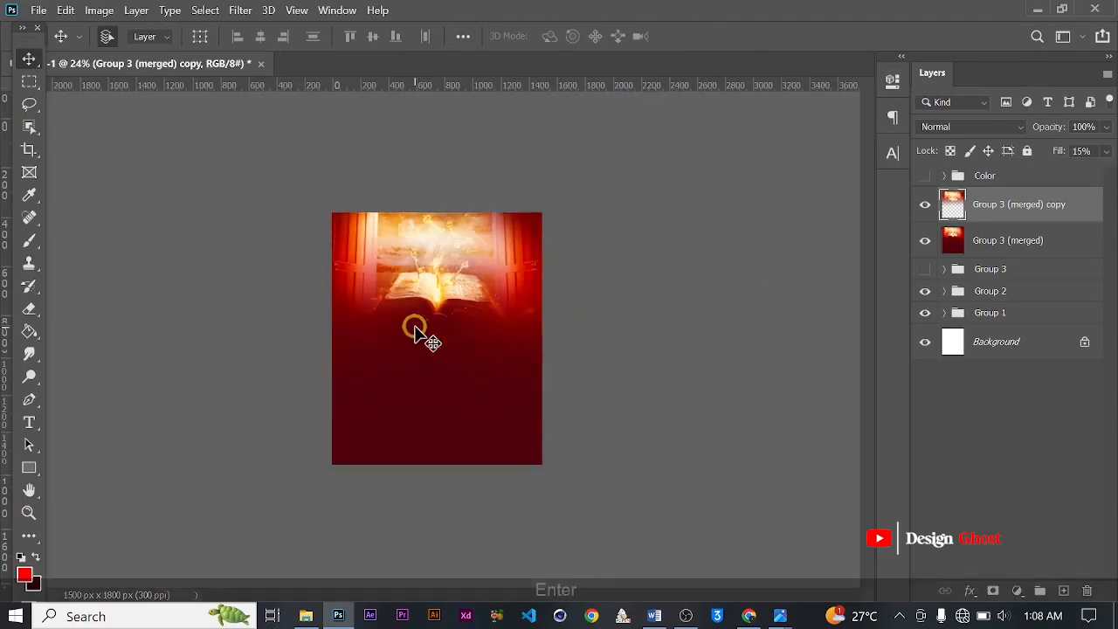
pyautogui.hotkey('ctrl', '0')
pyautogui.hotkey('ctrl', '0')
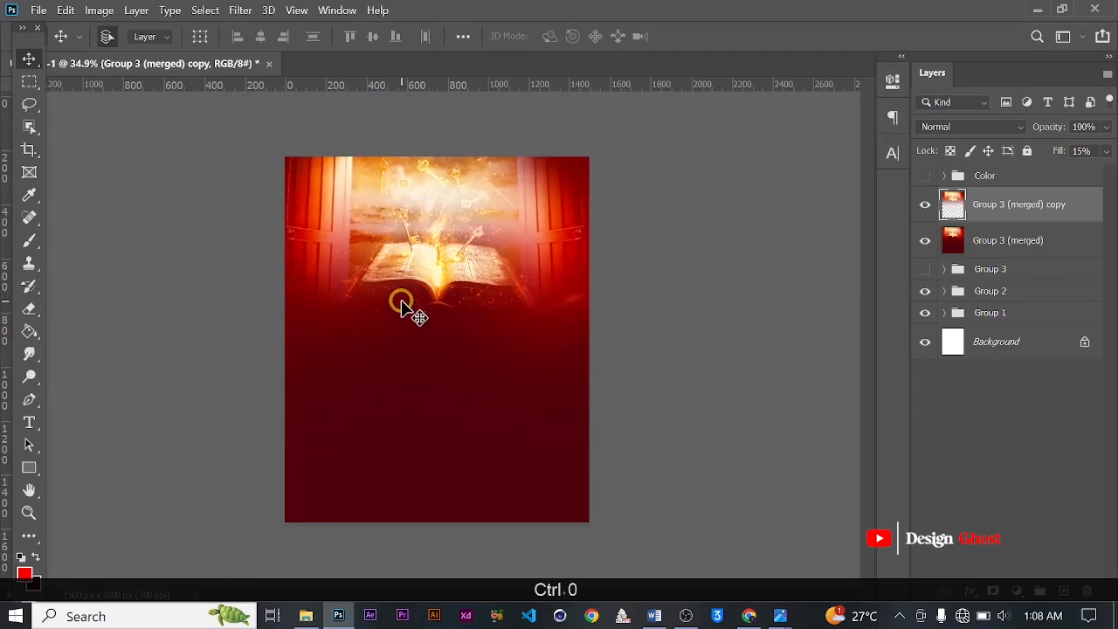
# Stamp the Group 3 (merged) and Group 3 (merged) copy layers into one new merged layer above them.
pyautogui.click(1026, 245)
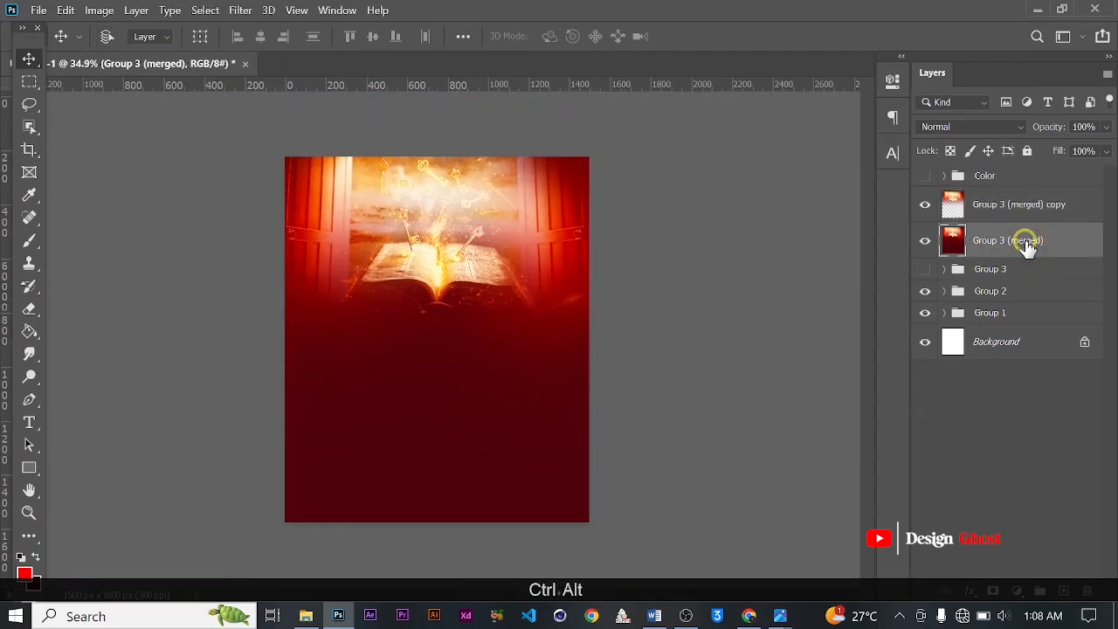
pyautogui.hotkey('ctrl', 'alt', 'e')
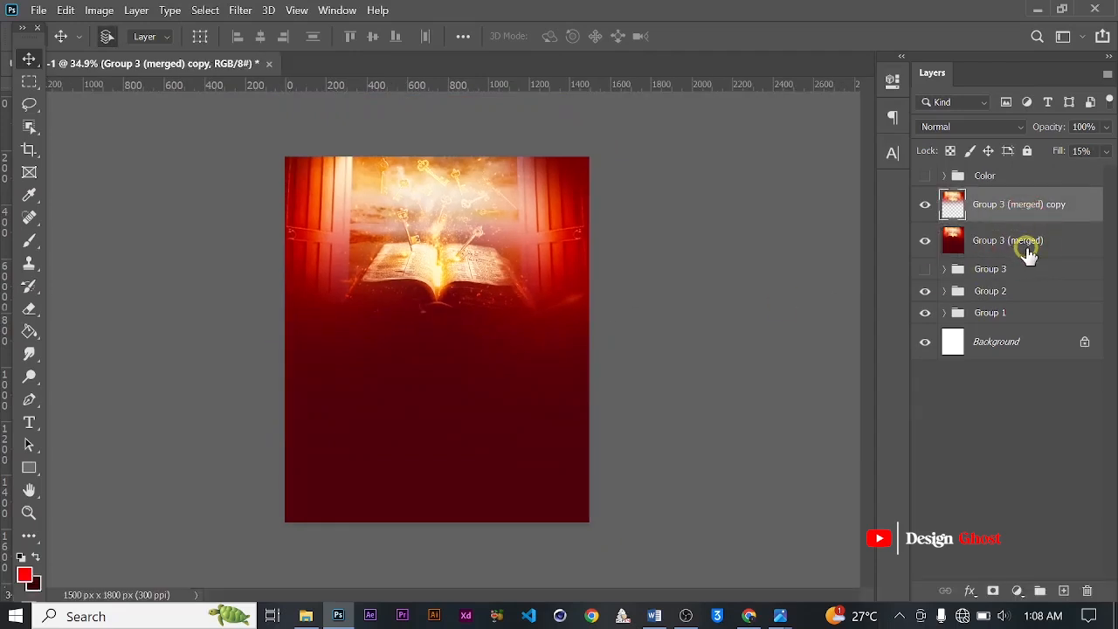
pyautogui.keyDown('ctrl'); pyautogui.click(1031, 252); pyautogui.keyUp('ctrl')
pyautogui.hotkey('ctrl', 'alt', 'e')
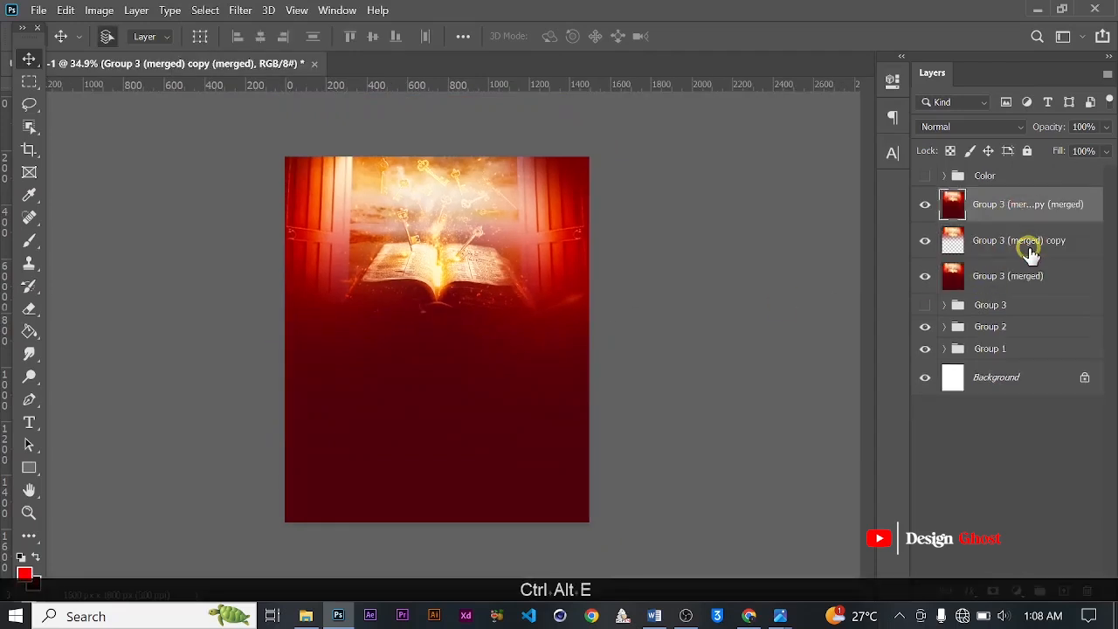
# Add a new empty layer above the newly merged layer and set the foreground colour to yellow ffea00.
pyautogui.click(1009, 243)
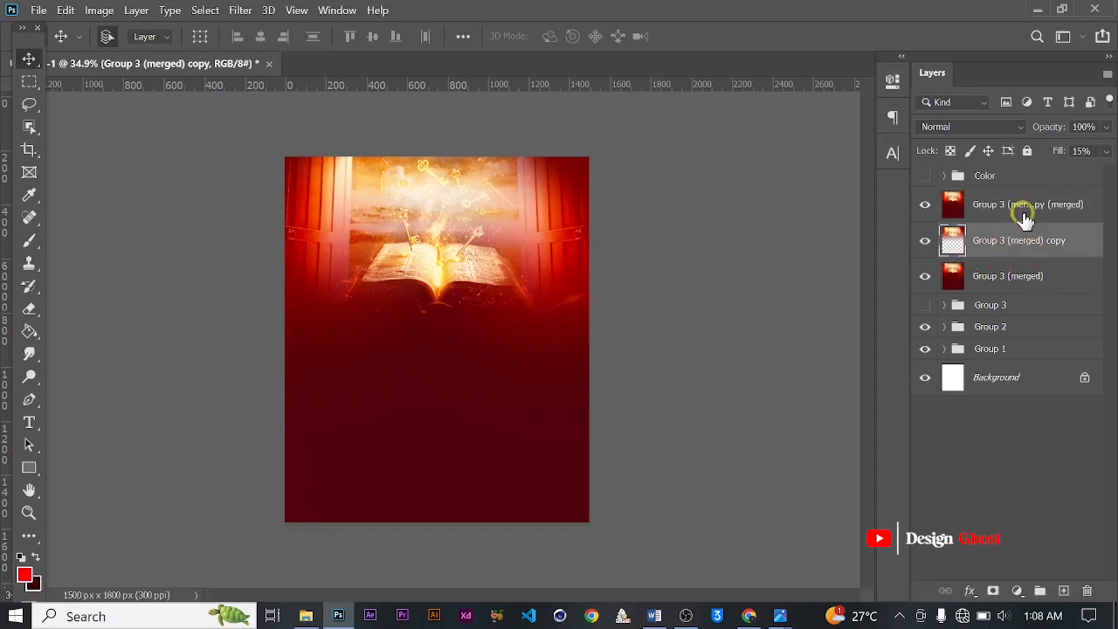
pyautogui.click(1025, 214)
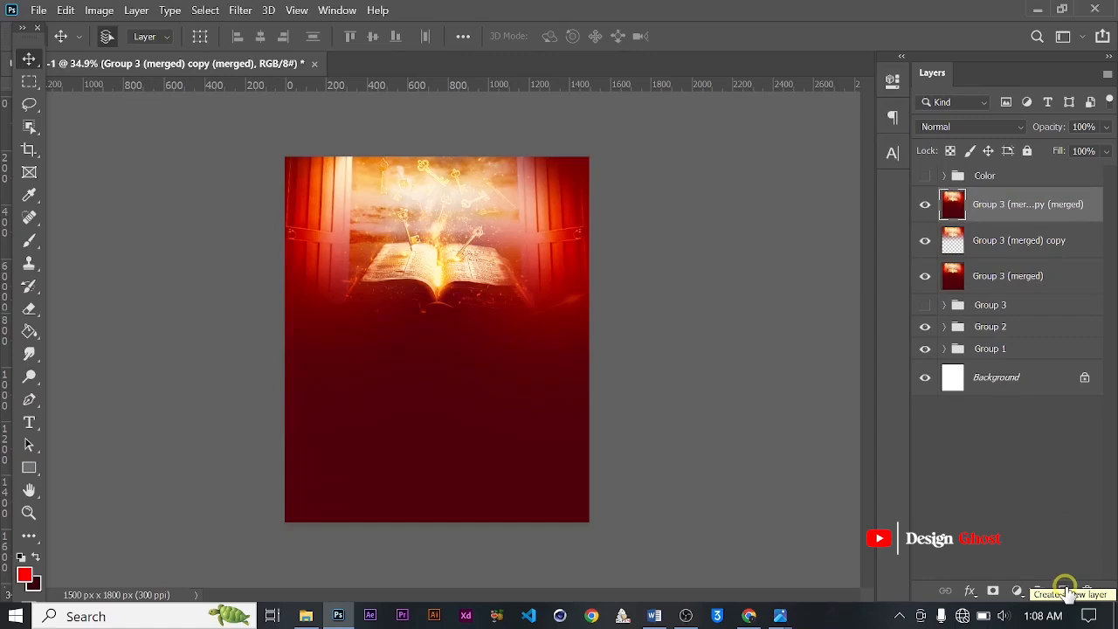
pyautogui.click(1065, 591)
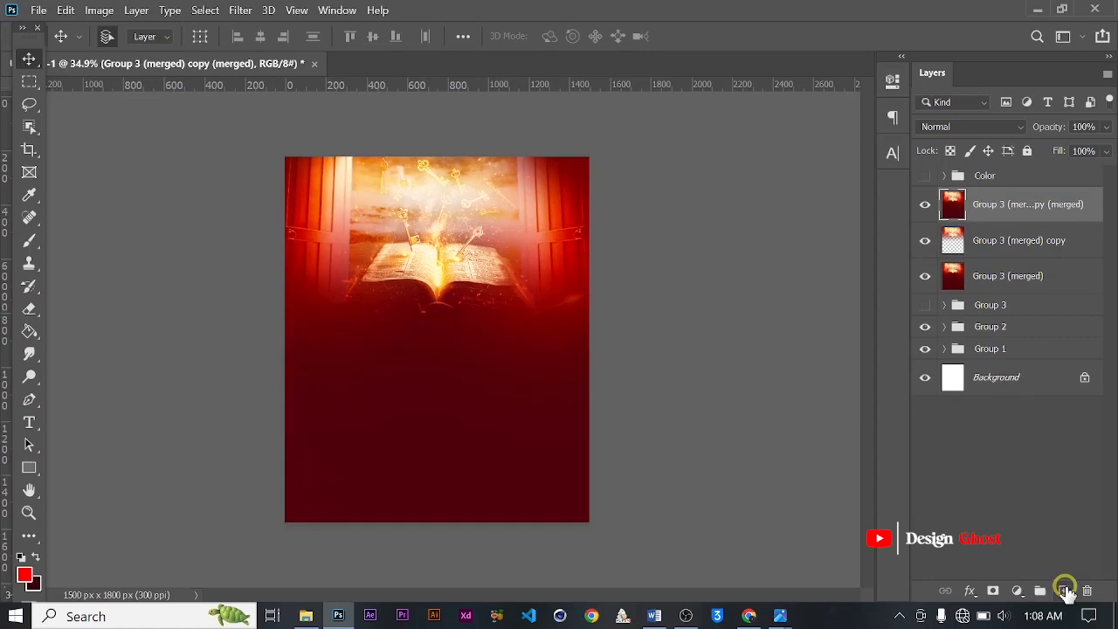
pyautogui.click(24, 574)
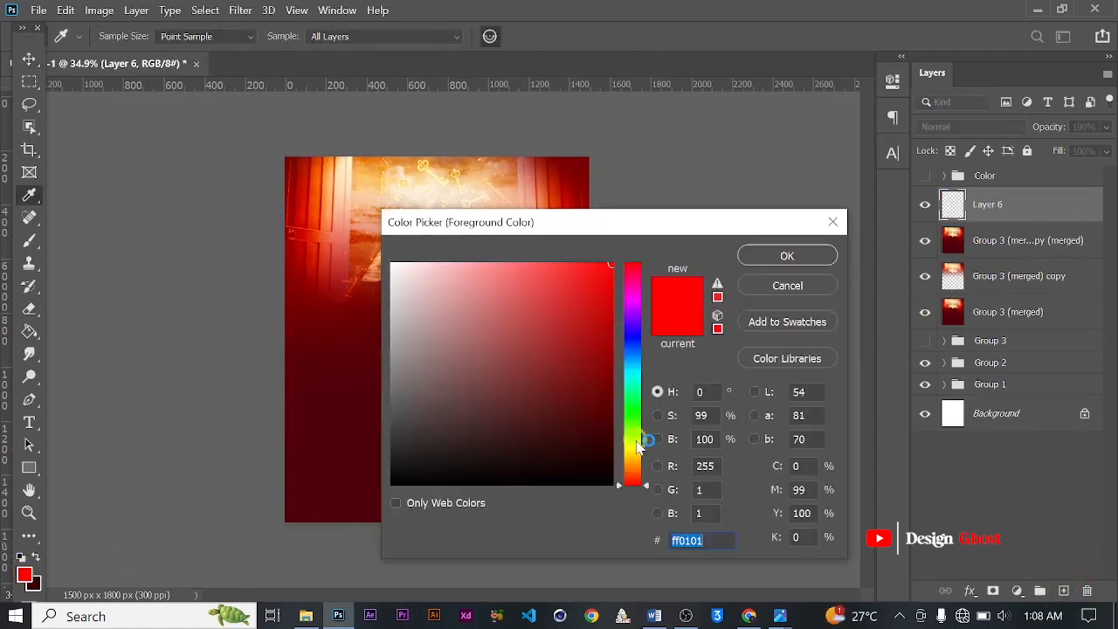
pyautogui.click(635, 454)
pyautogui.click(589, 292)
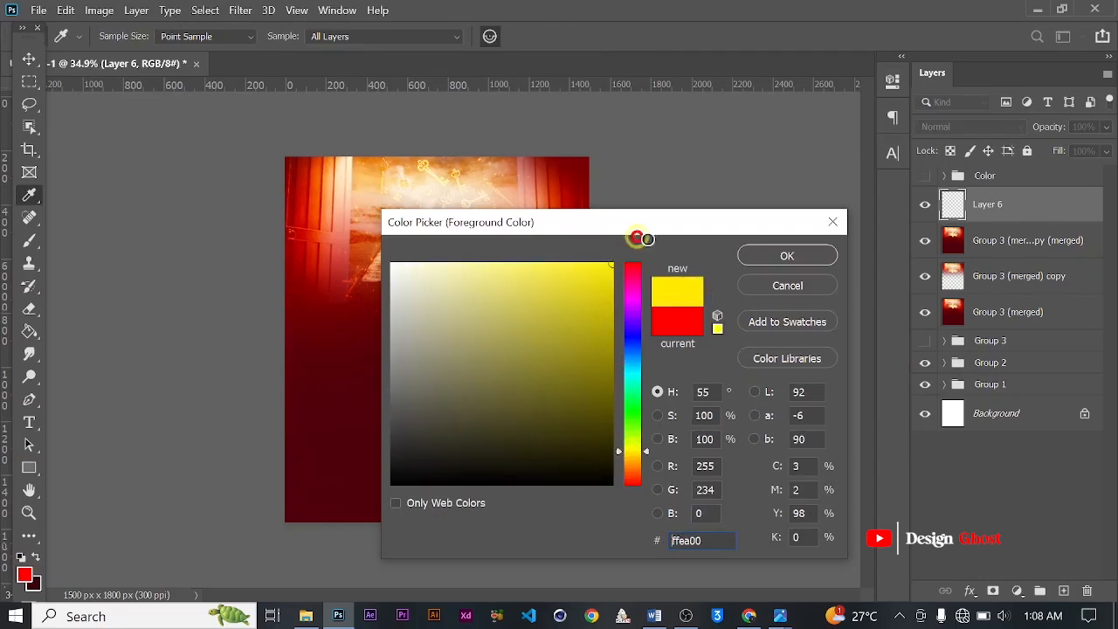
pyautogui.click(785, 253)
# Paint a single yellow glow over the poster's upper-right corner on Layer 6 with a soft 2400-pixel brush.
pyautogui.hotkey('ctrl', '-')
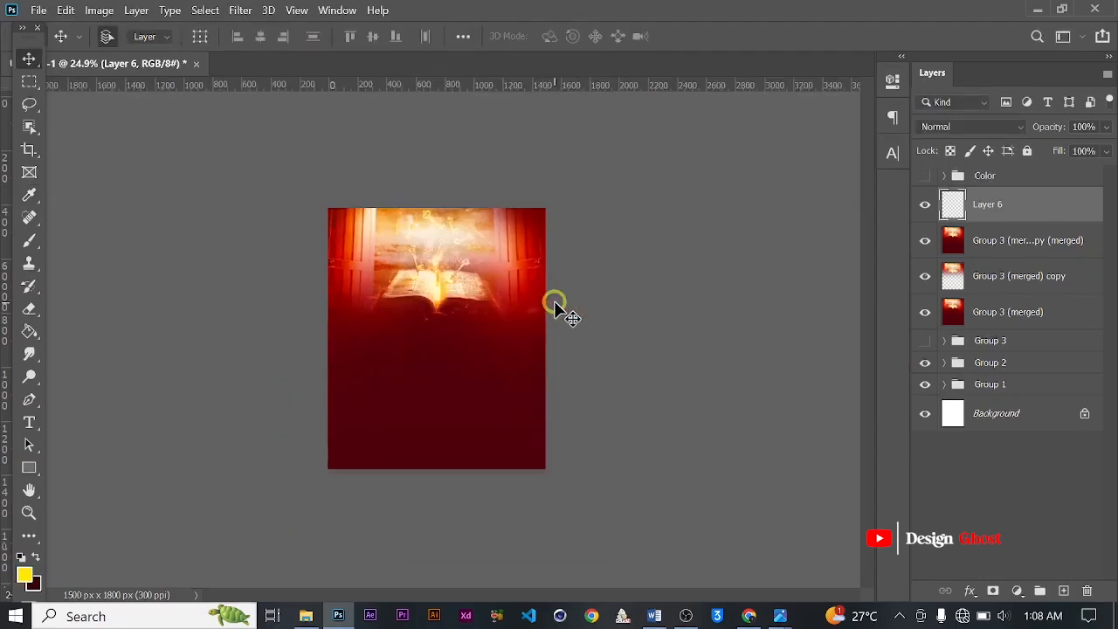
pyautogui.press('b')
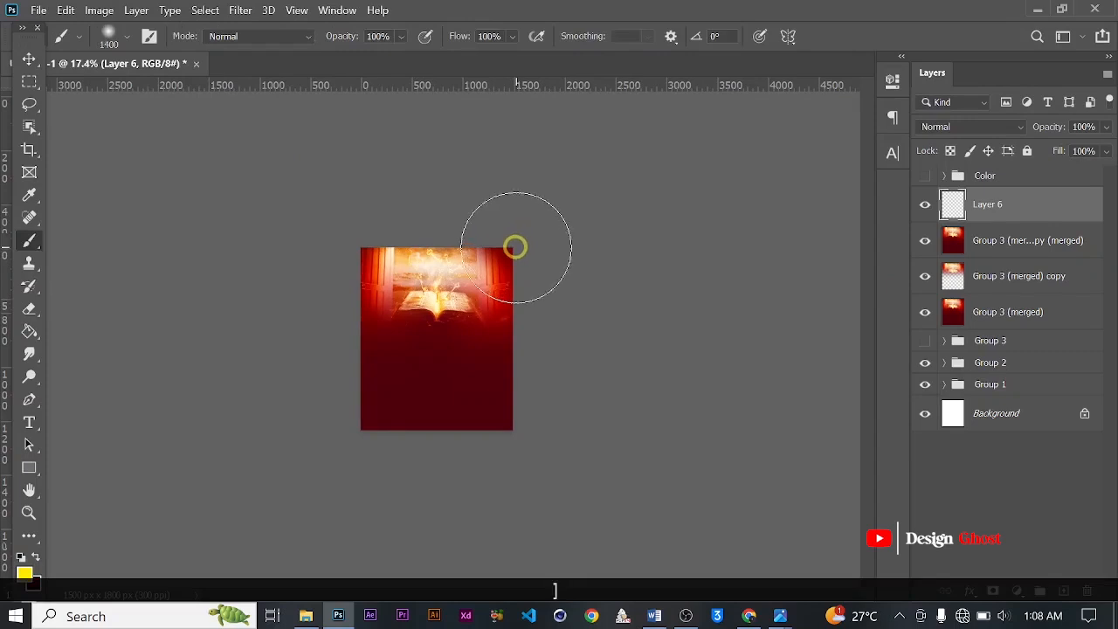
pyautogui.press(']')
pyautogui.press(']')
pyautogui.press(']')
pyautogui.press(']')
pyautogui.press(']')
pyautogui.press(']')
pyautogui.press(']')
pyautogui.press(']')
pyautogui.press(']')
pyautogui.press(']')
pyautogui.press(']')
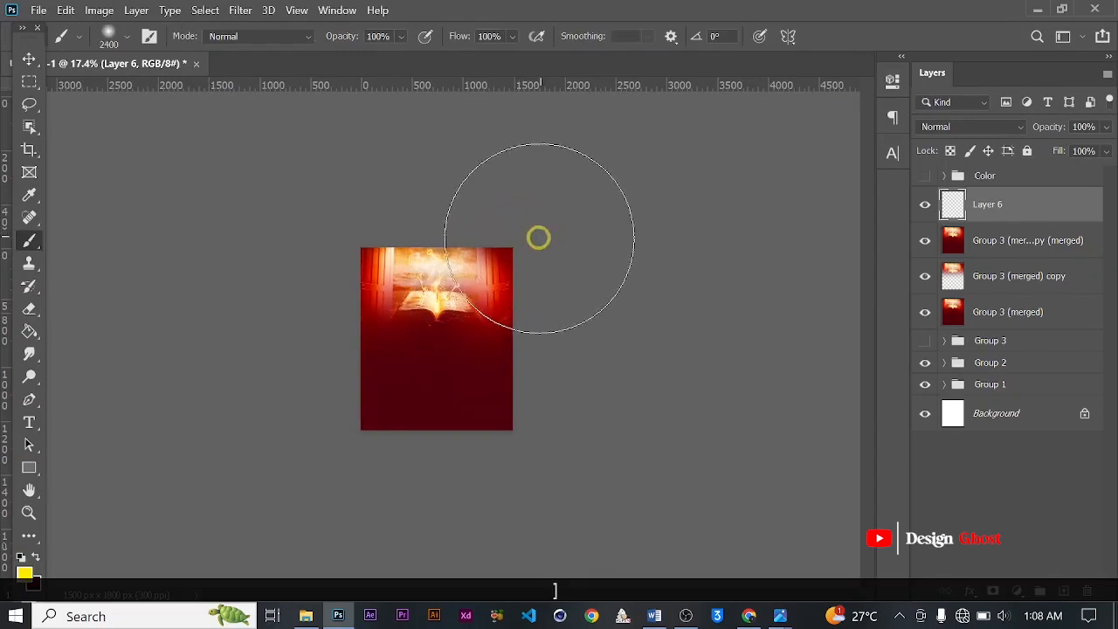
pyautogui.click(538, 238)
pyautogui.click(27, 58)
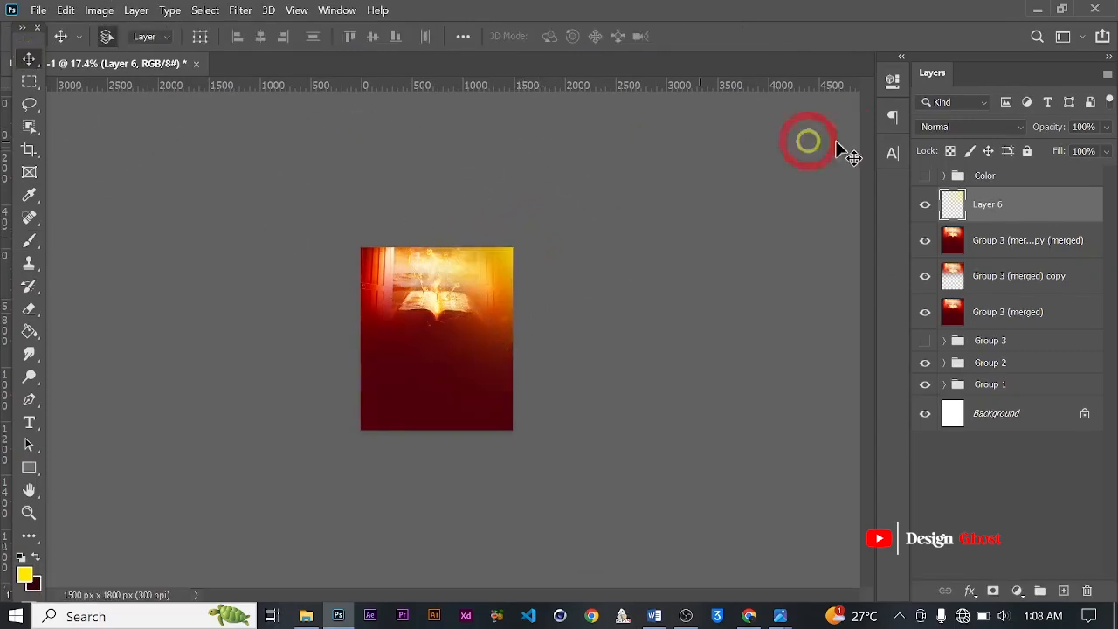
# Preview blend modes on the yellow glow of Layer 6, going from Luminosity back to Lighter Color.
pyautogui.click(981, 128)
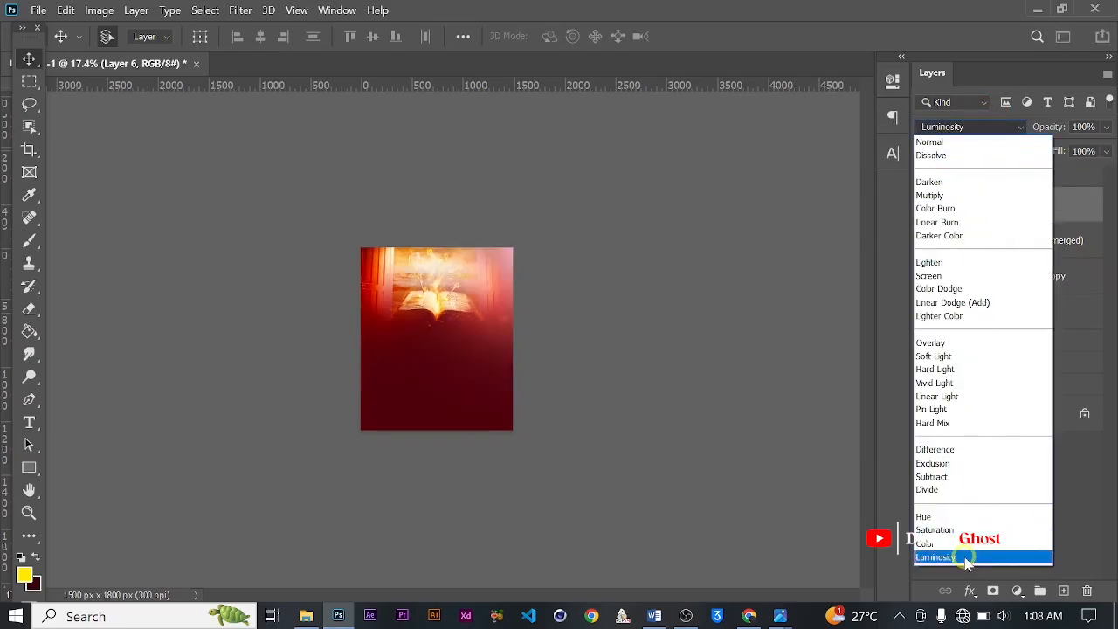
pyautogui.press('Up')
pyautogui.press('Up')
pyautogui.press('Up')
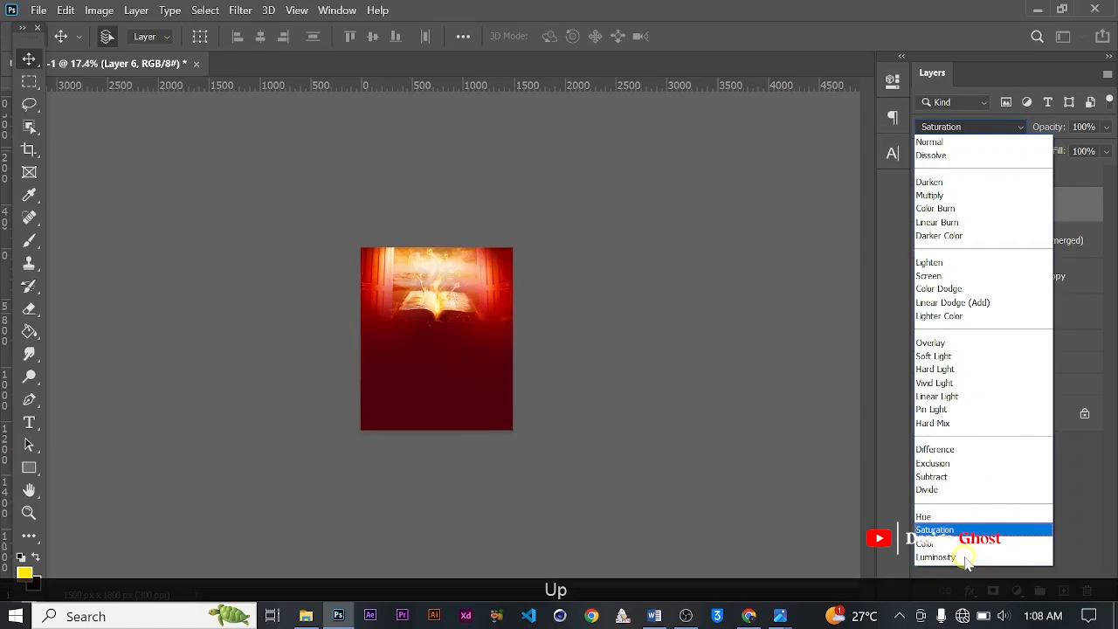
pyautogui.press('Up')
pyautogui.press('Up')
pyautogui.press('Up')
pyautogui.press('Up')
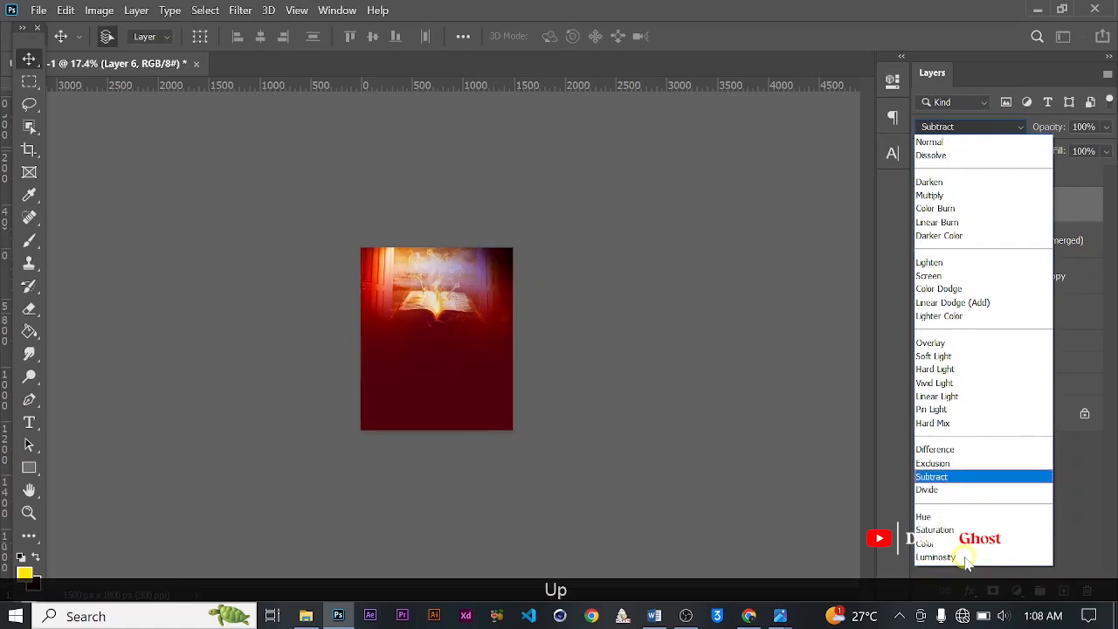
pyautogui.press('Up')
pyautogui.press('Up')
pyautogui.press('Up')
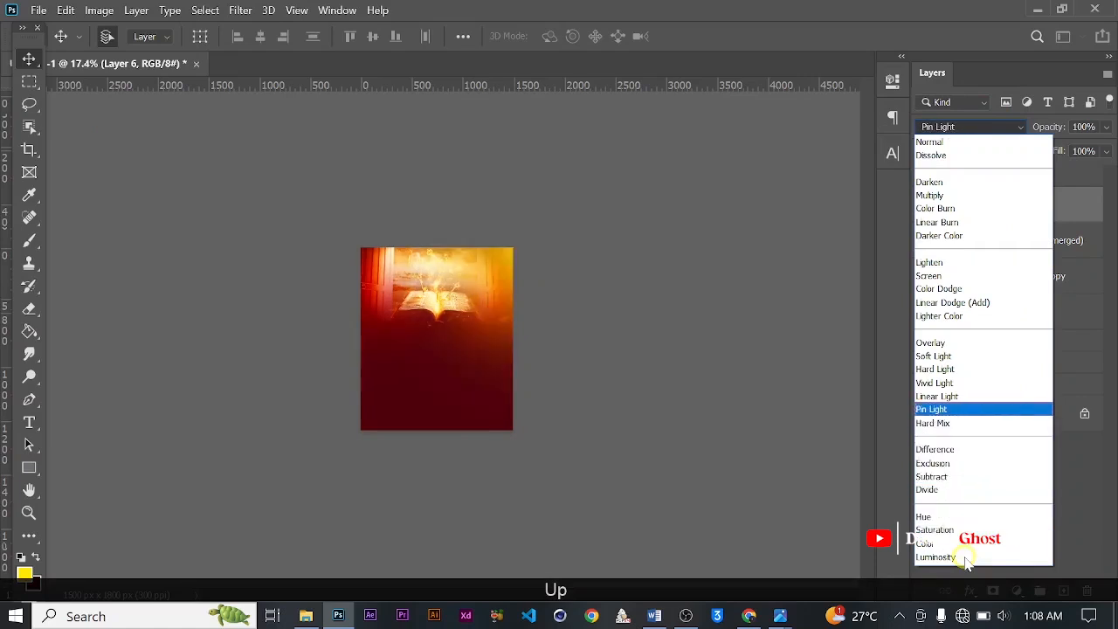
pyautogui.press('Up')
pyautogui.press('Up')
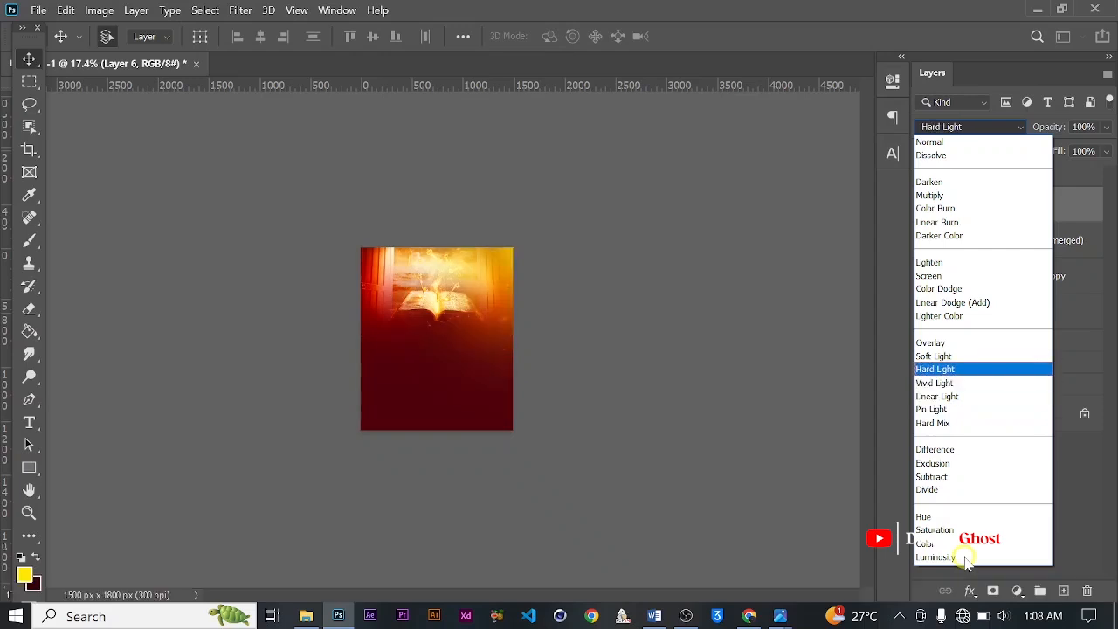
pyautogui.press('Up')
pyautogui.press('Up')
pyautogui.press('Up')
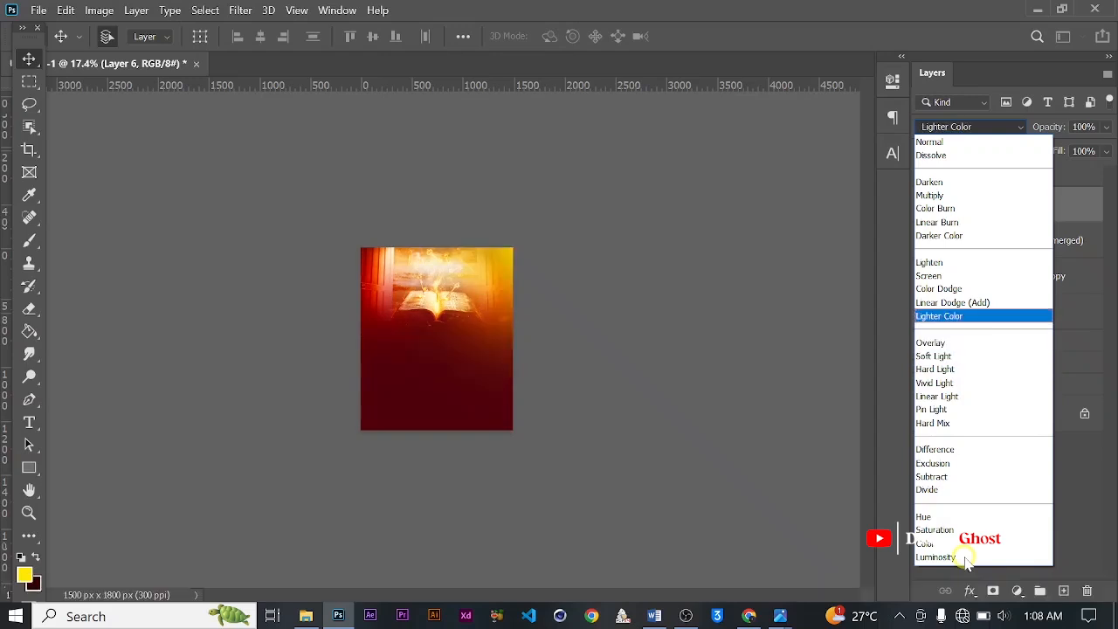
# Set Layer 6's blend mode to Pin Light.
pyautogui.press('Down')
pyautogui.press('Down')
pyautogui.press('Down')
pyautogui.press('Down')
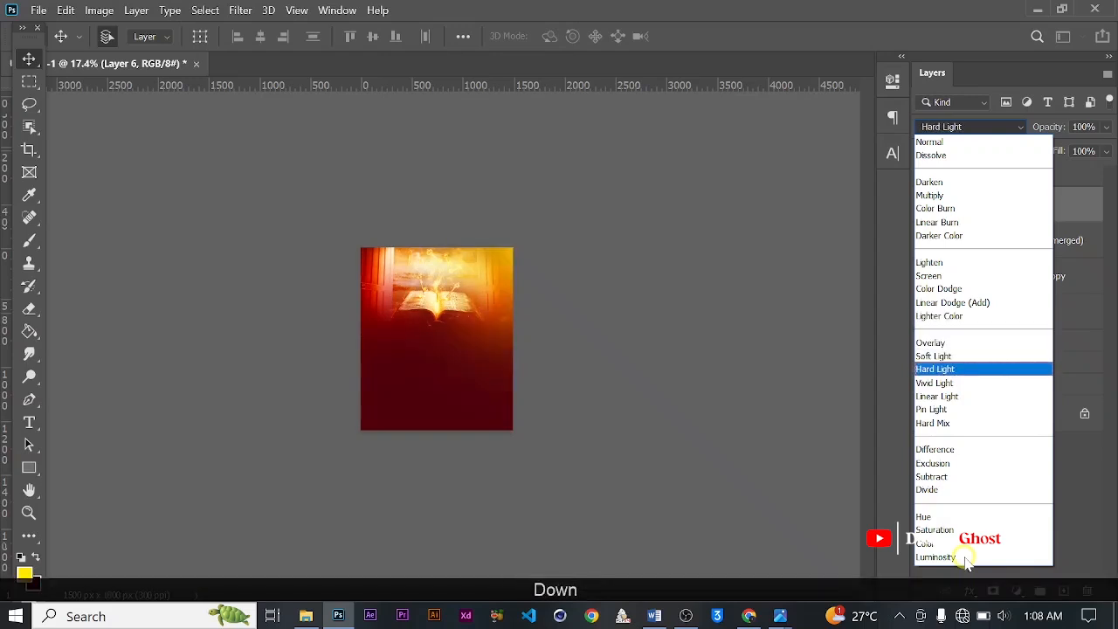
pyautogui.press('Down')
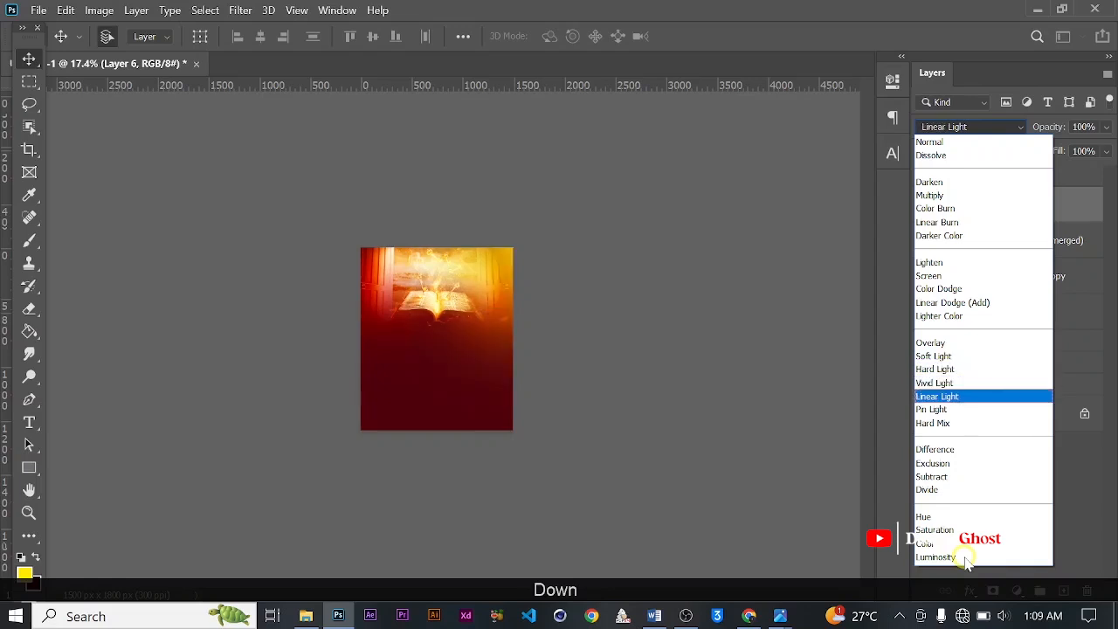
pyautogui.press('Down')
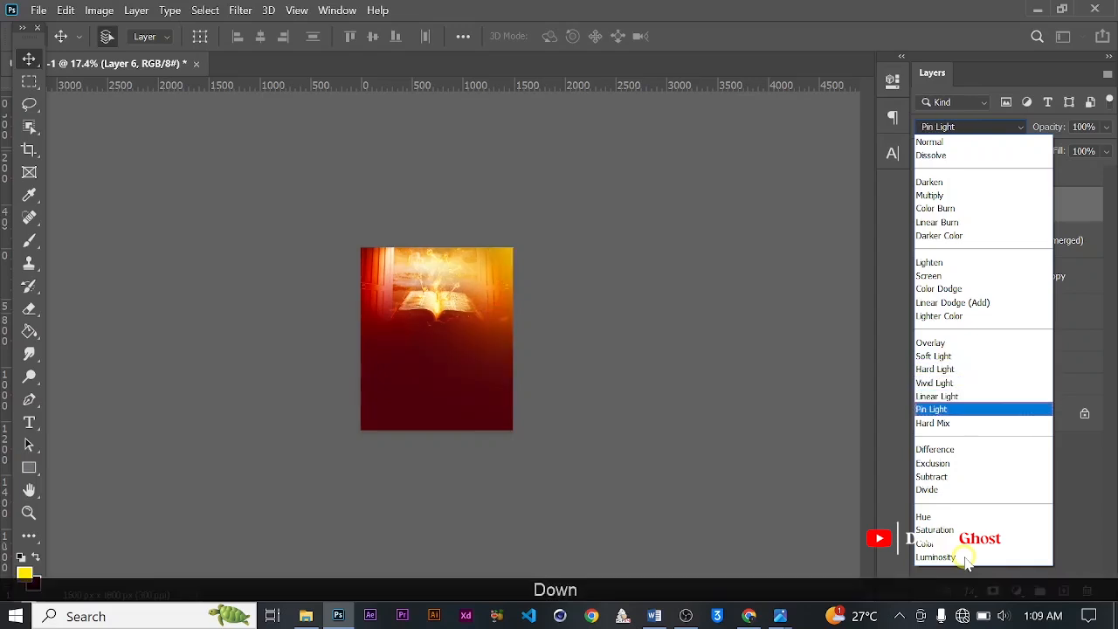
pyautogui.press('Return')
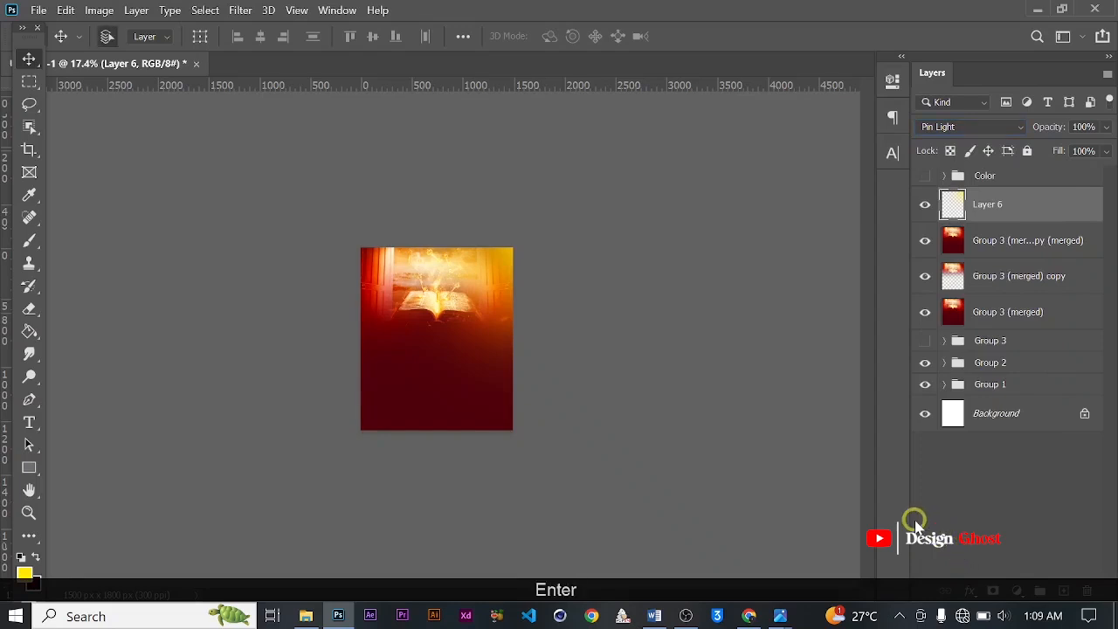
# Lower Layer 6's opacity to 72%.
pyautogui.hotkey('ctrl', '0')
pyautogui.moveTo(464, 217); pyautogui.dragTo(552, 261)
pyautogui.hotkey('ctrl', '0')
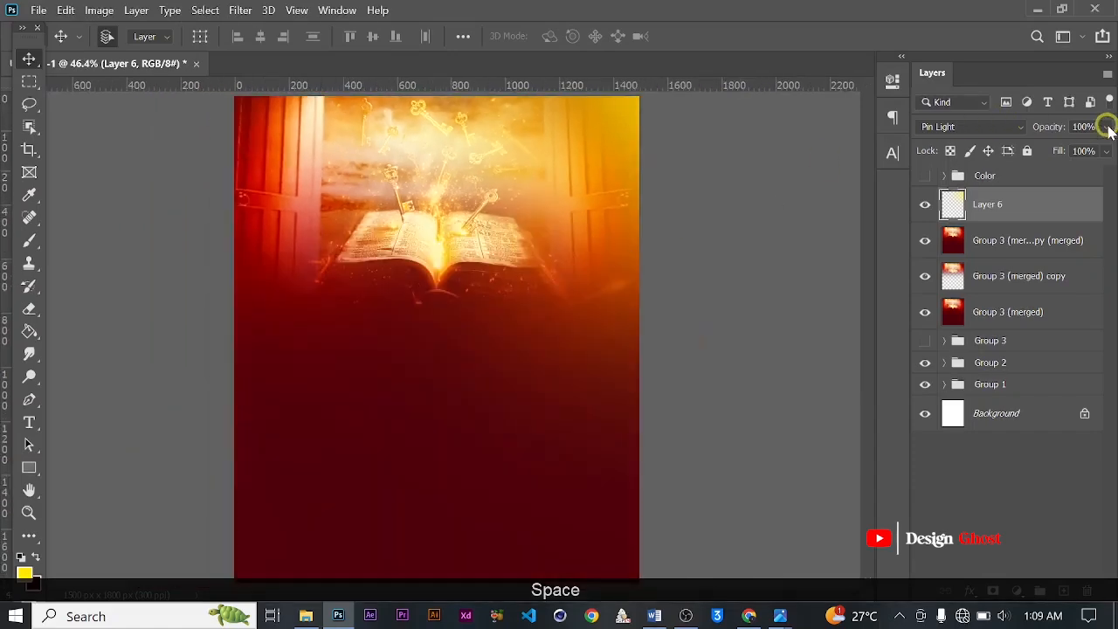
pyautogui.click(1107, 127)
pyautogui.moveTo(1106, 151); pyautogui.dragTo(1080, 150)
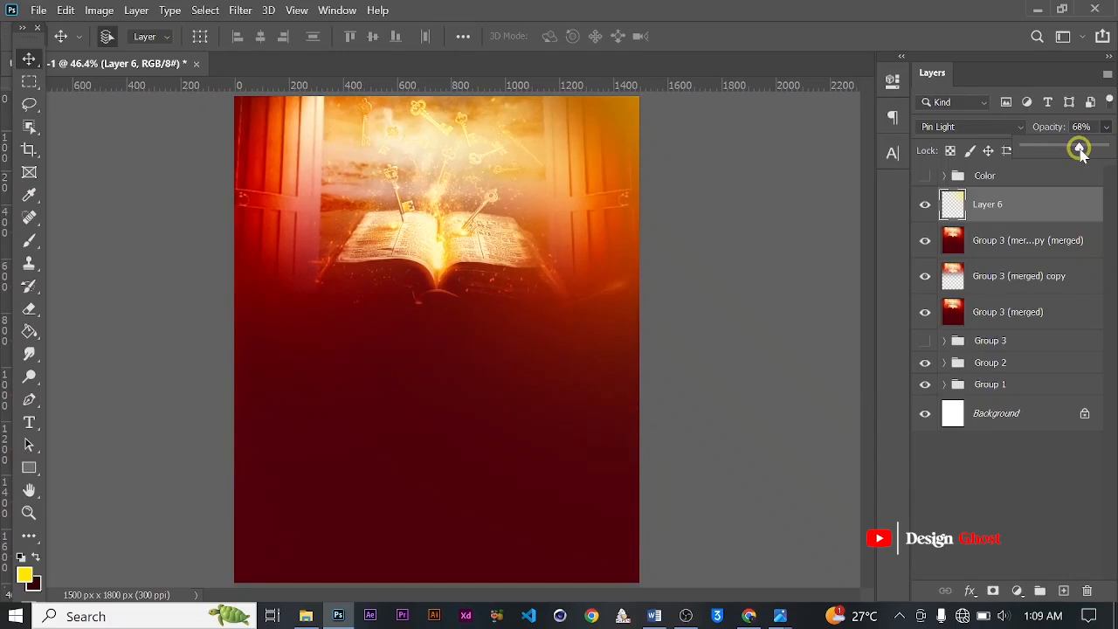
pyautogui.scroll(-1, 556, 256)
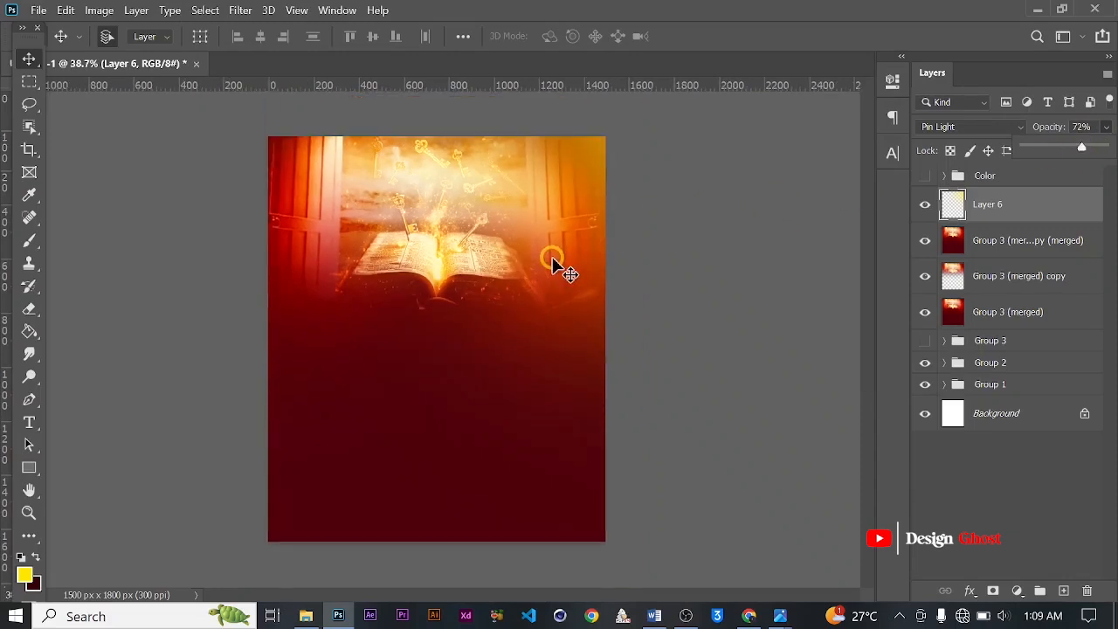
pyautogui.press('Return')
pyautogui.hotkey('ctrl', '0')
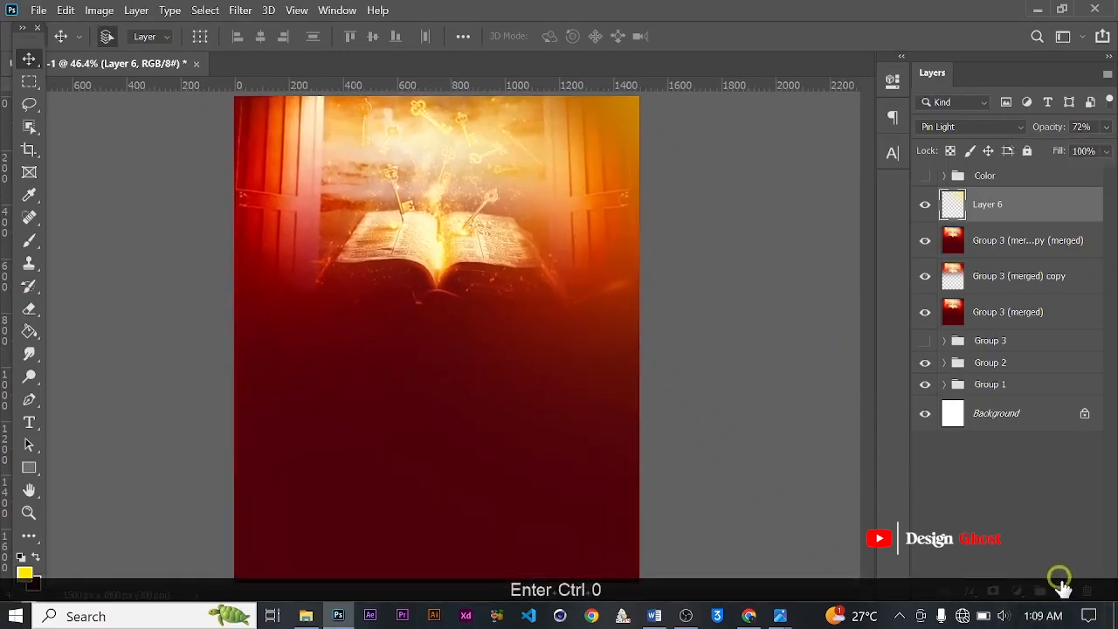
# Add a new layer above Layer 6 and set the foreground color to dark maroon 310007.
pyautogui.click(1062, 591)
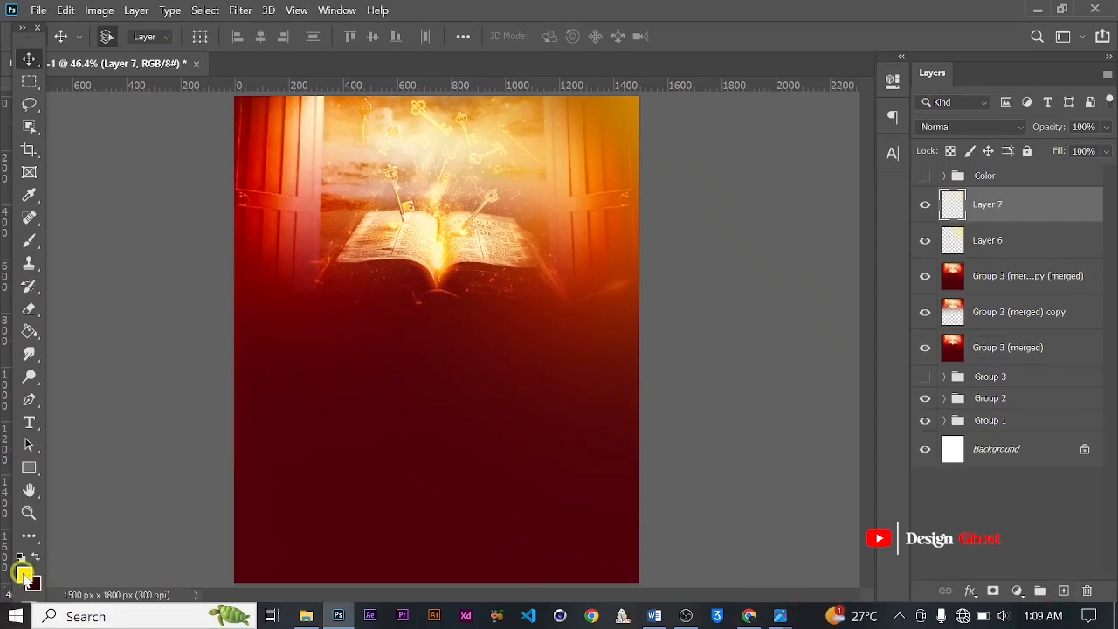
pyautogui.click(23, 575)
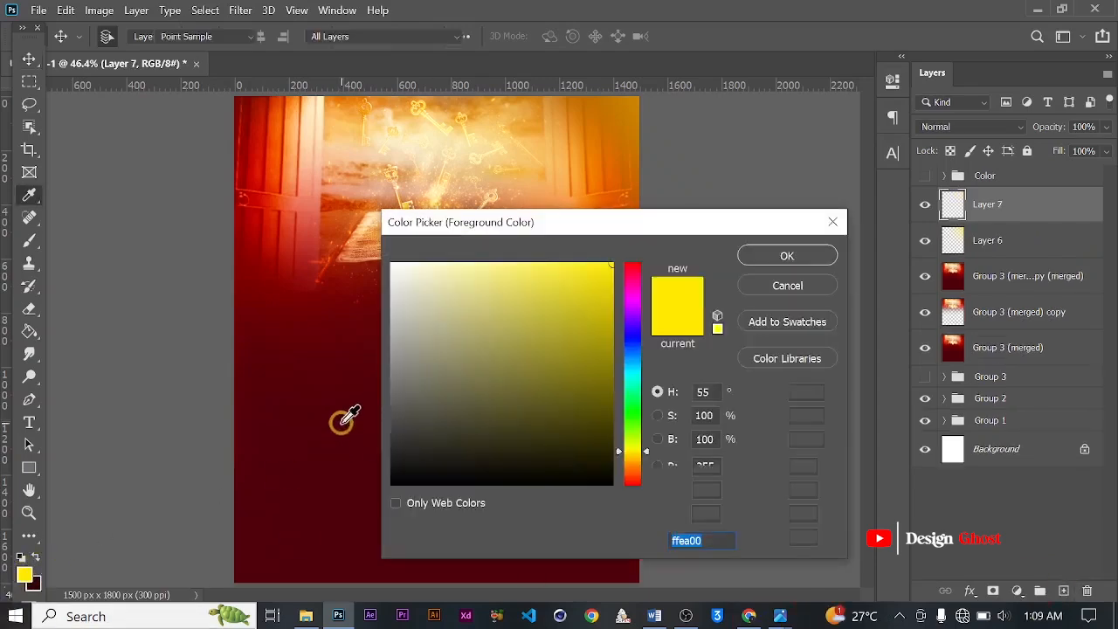
pyautogui.click(336, 428)
pyautogui.moveTo(609, 418); pyautogui.dragTo(613, 435)
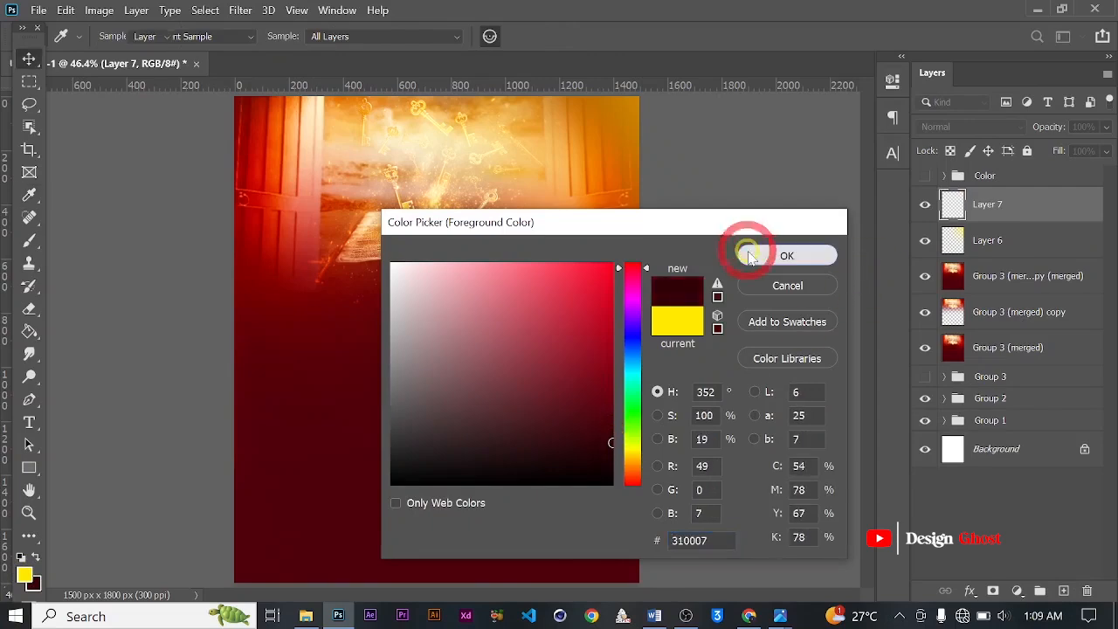
pyautogui.click(748, 251)
# Paint the lower part of the canvas on the new layer with a soft 2400 px brush in dark maroon.
pyautogui.hotkey('ctrl', '-')
pyautogui.press('b')
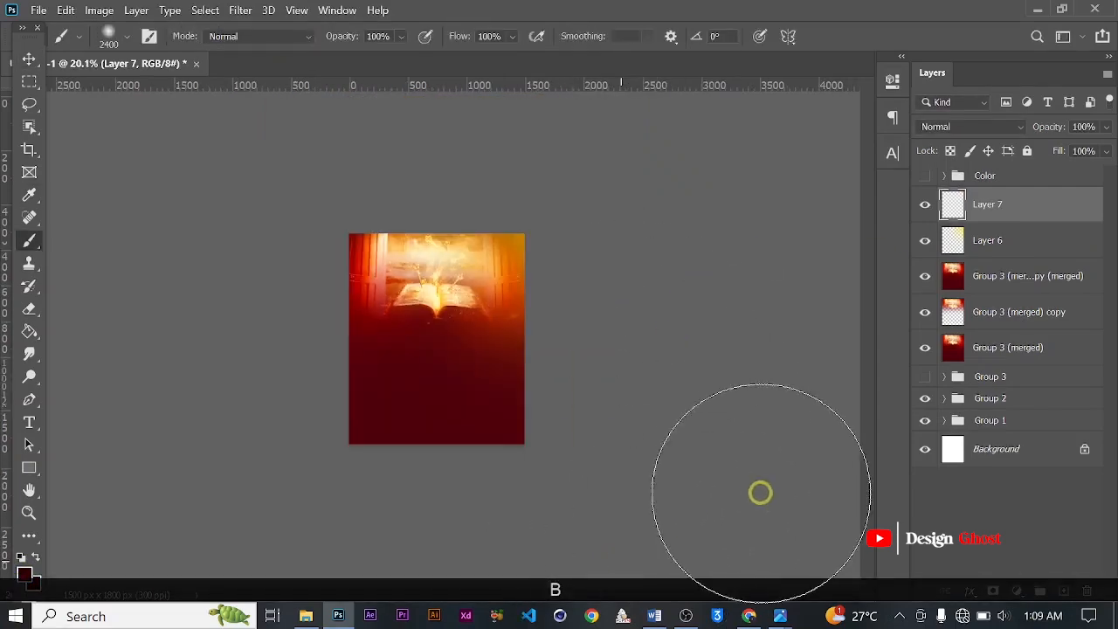
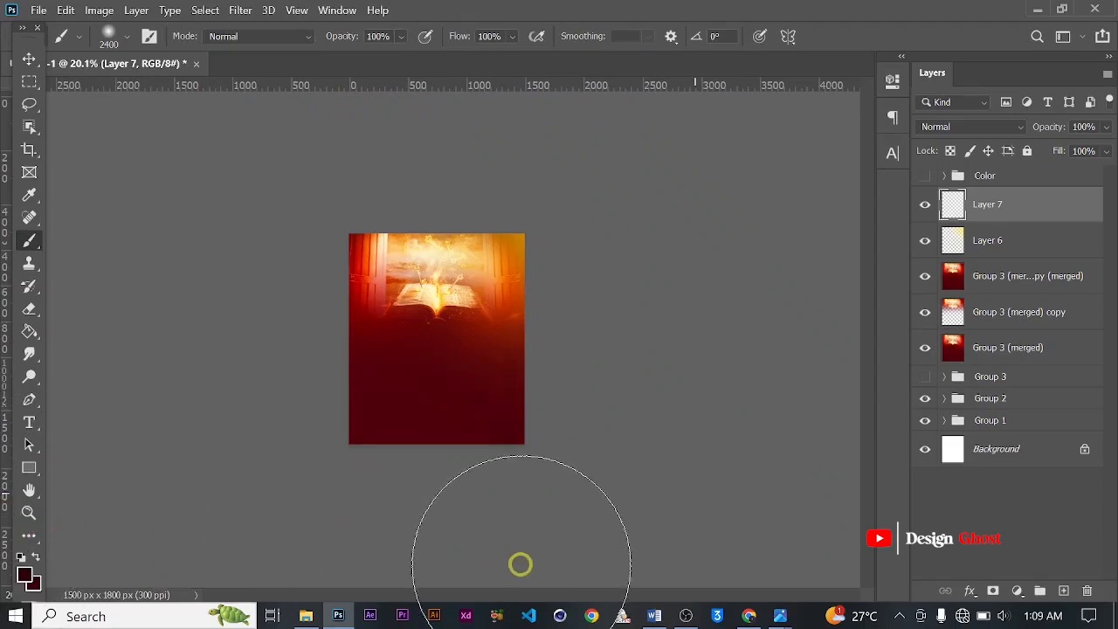
pyautogui.click(29, 58)
pyautogui.hotkey('ctrl', '0')
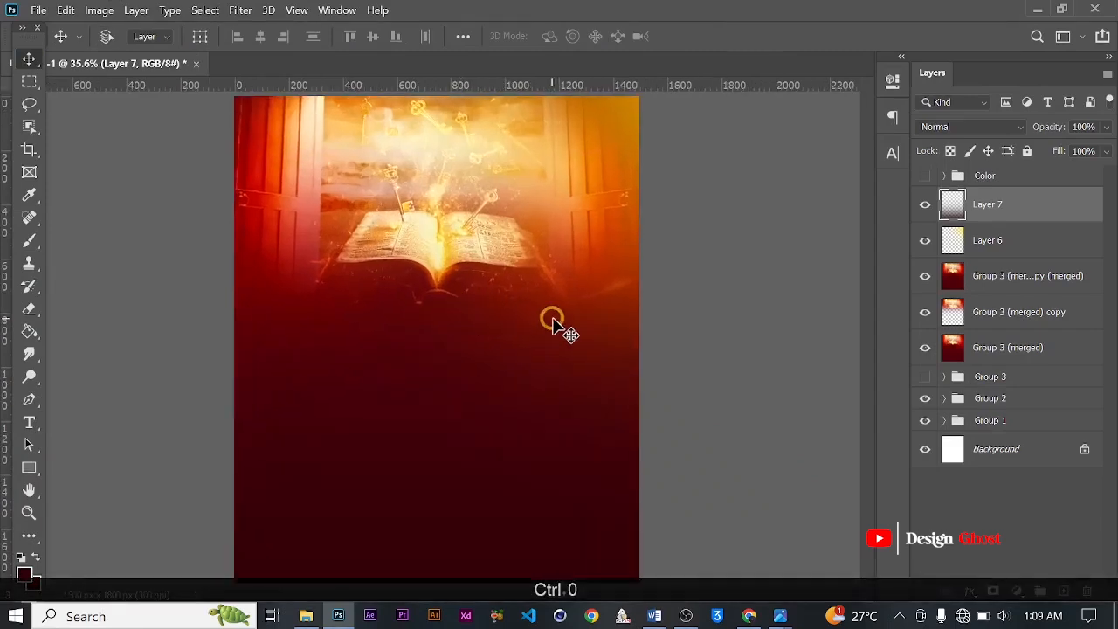
# Examine the darkened area below the open book and its blend with the background.
pyautogui.scroll(4, 460, 343)
pyautogui.moveTo(465, 372); pyautogui.dragTo(474, 347)
pyautogui.hotkey('ctrl', 'Return')
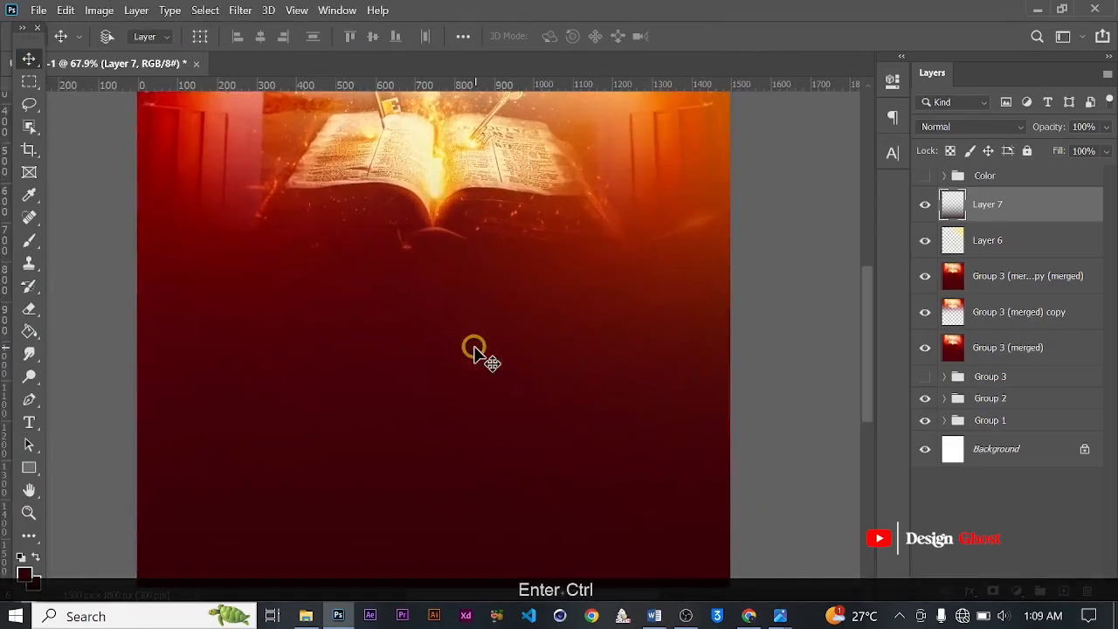
pyautogui.hotkey('ctrl', '0')
pyautogui.scroll(2, 466, 349)
pyautogui.moveTo(457, 337); pyautogui.dragTo(462, 299)
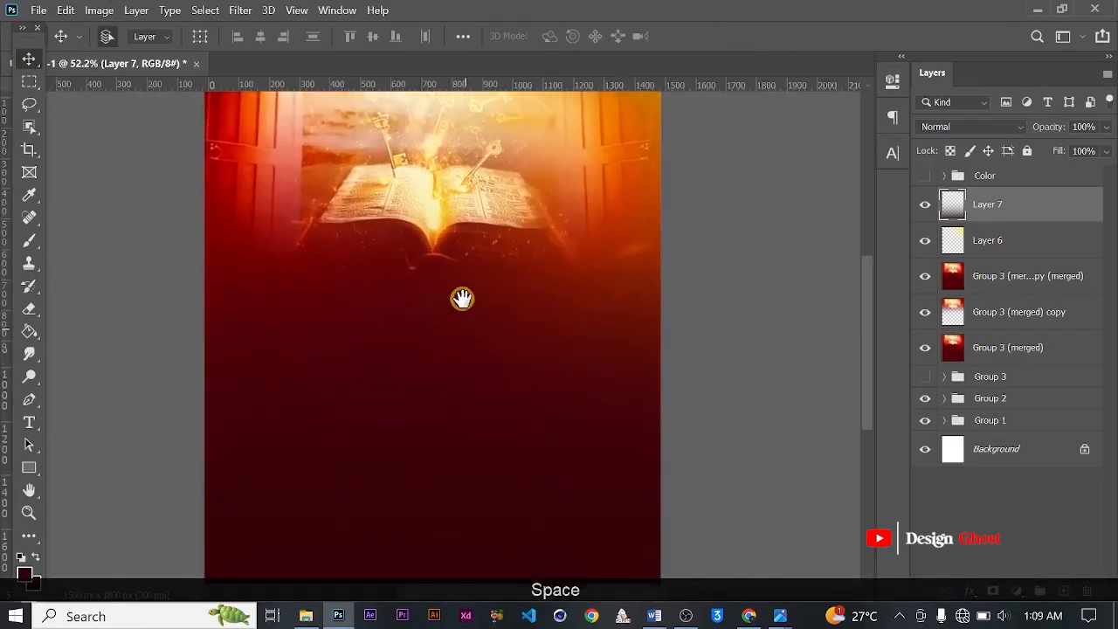
pyautogui.scroll(-1, 462, 299)
pyautogui.scroll(1, 462, 304)
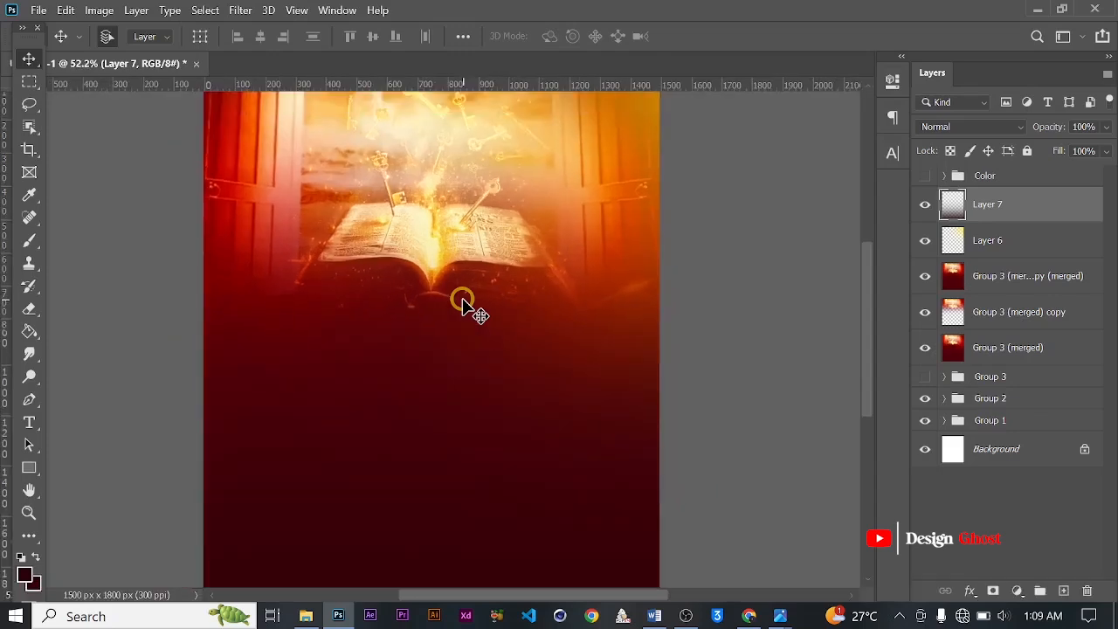
pyautogui.scroll(-1, 462, 304)
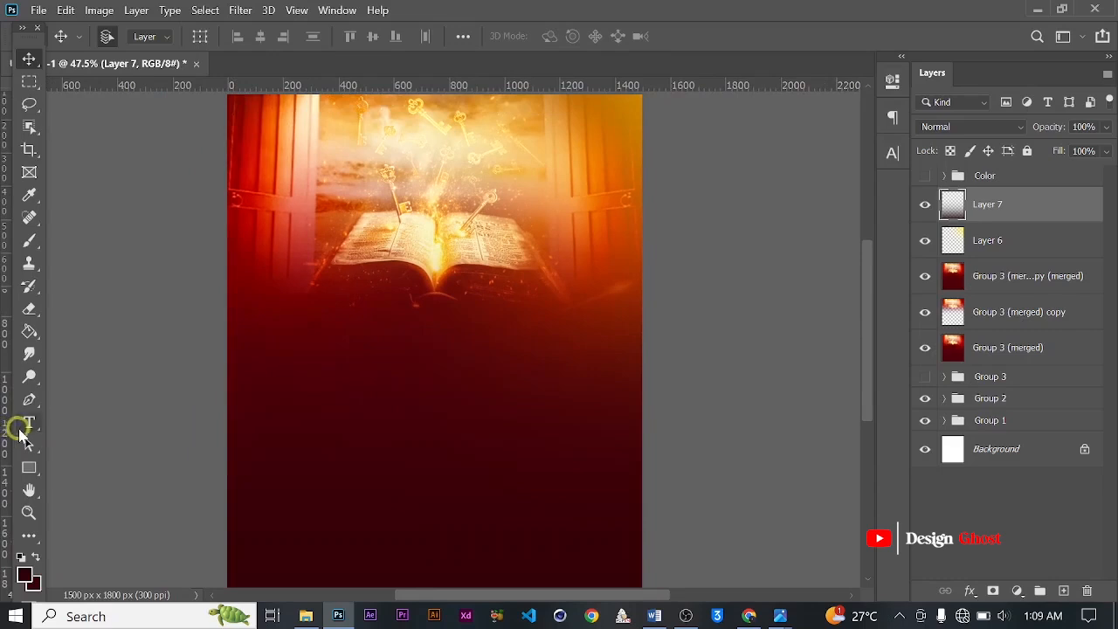
# Group all layers from Layer 7 down to Group 1 and name the group Background.
pyautogui.click(29, 421)
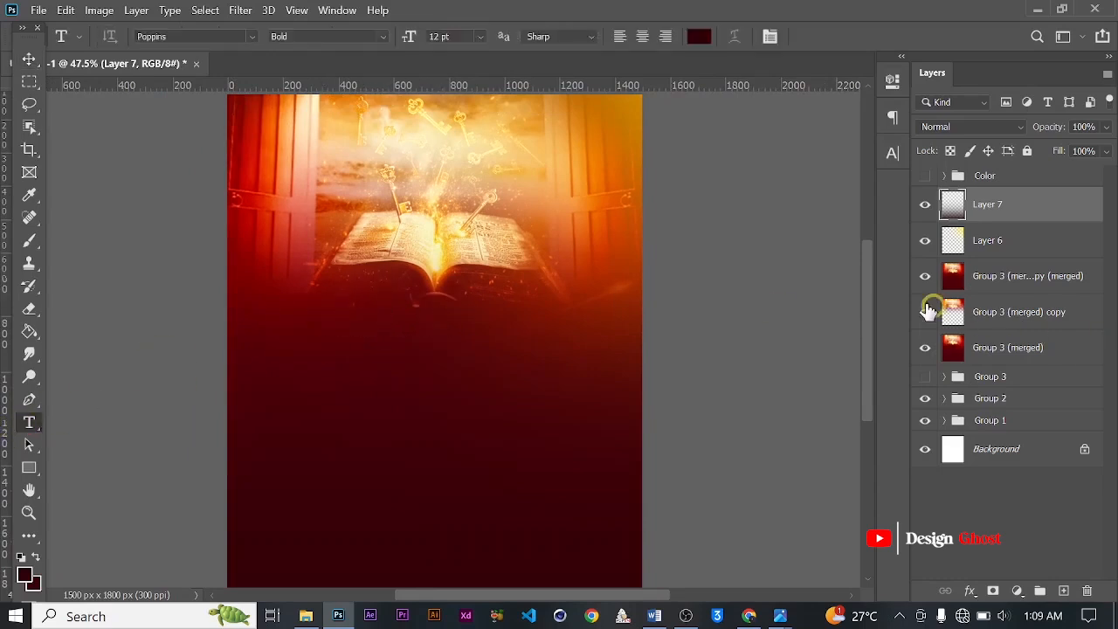
pyautogui.keyDown('shift'); pyautogui.click(1013, 424); pyautogui.keyUp('shift')
pyautogui.hotkey('ctrl', 'g')
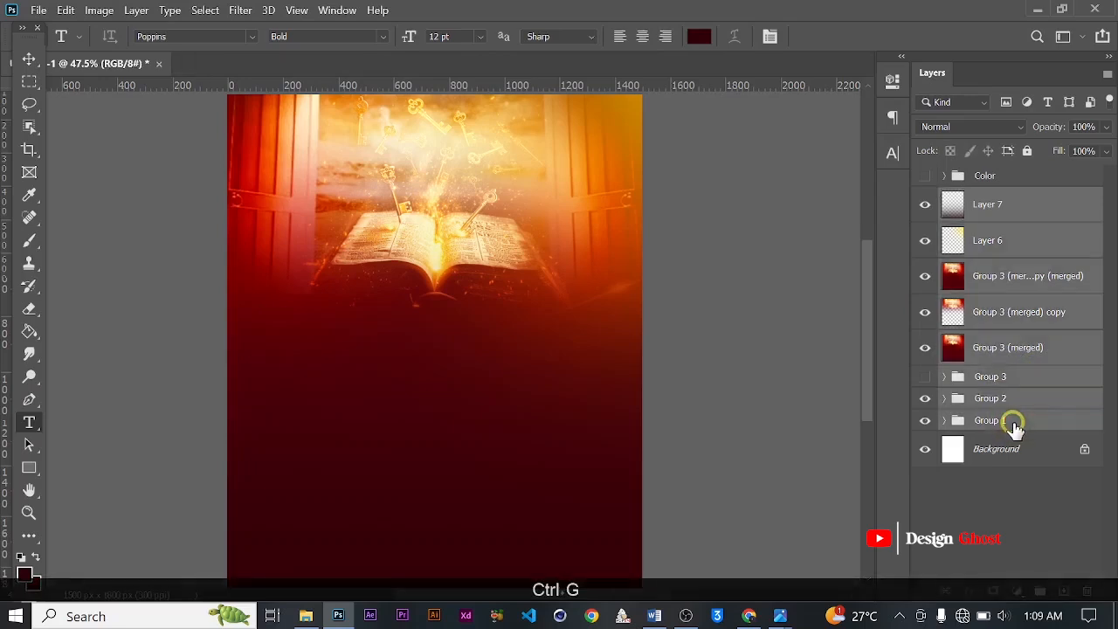
pyautogui.doubleClick(992, 199)
pyautogui.press('capslock')
pyautogui.write('B')
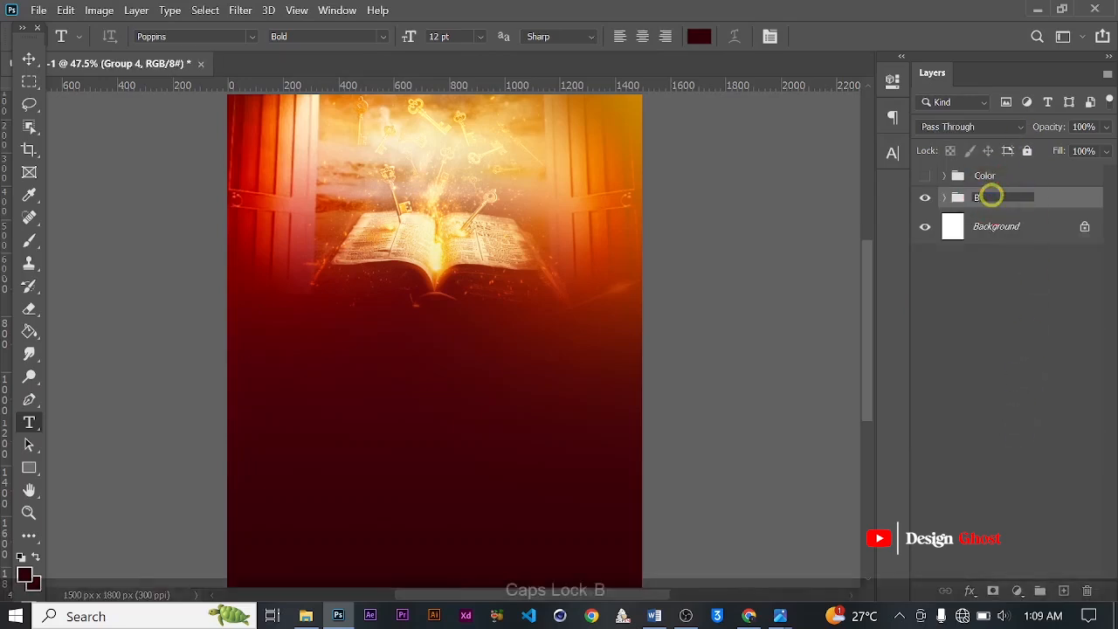
pyautogui.press('capslock')
pyautogui.write('ackgrou')
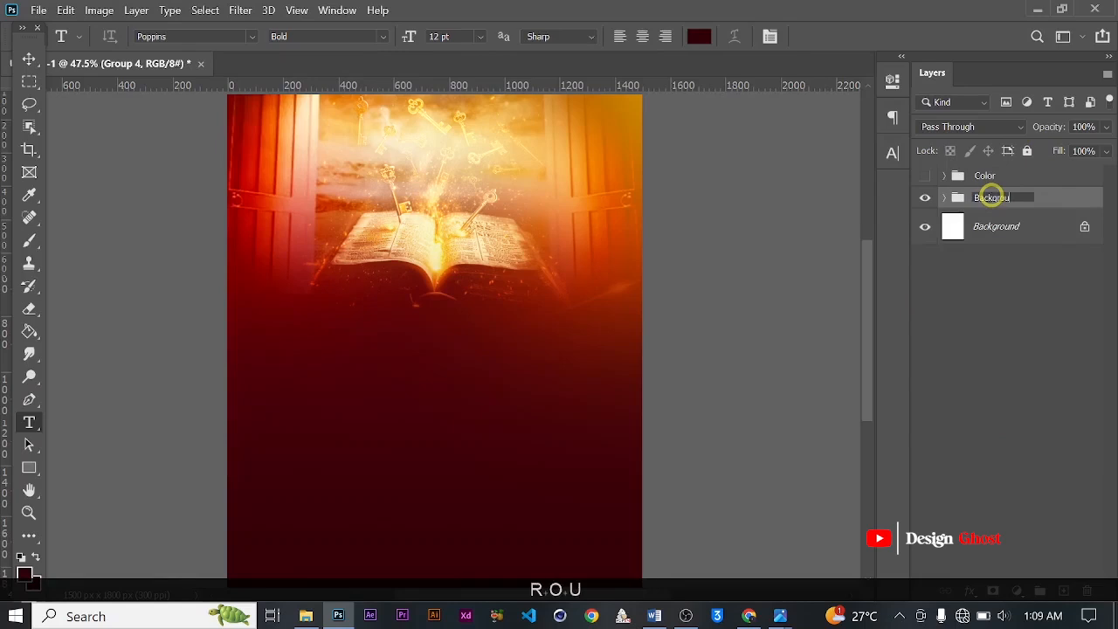
pyautogui.write('nd')
pyautogui.press('Return')
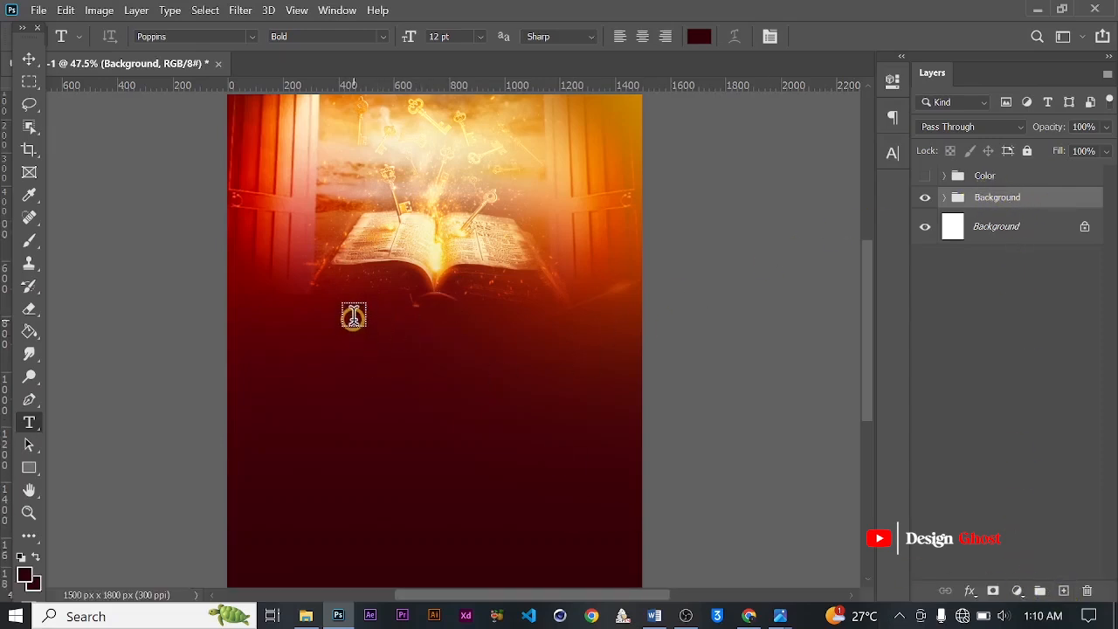
# Add the text "kingdom" just below the open book and scale it proportionally to about 315%.
pyautogui.click(658, 383)
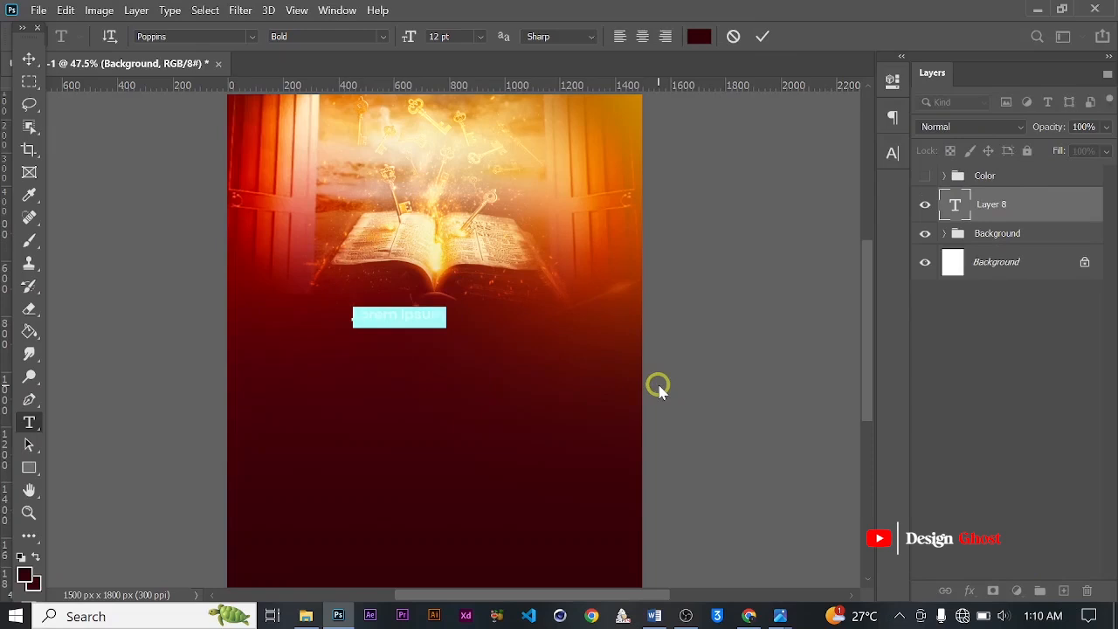
pyautogui.press('BackSpace')
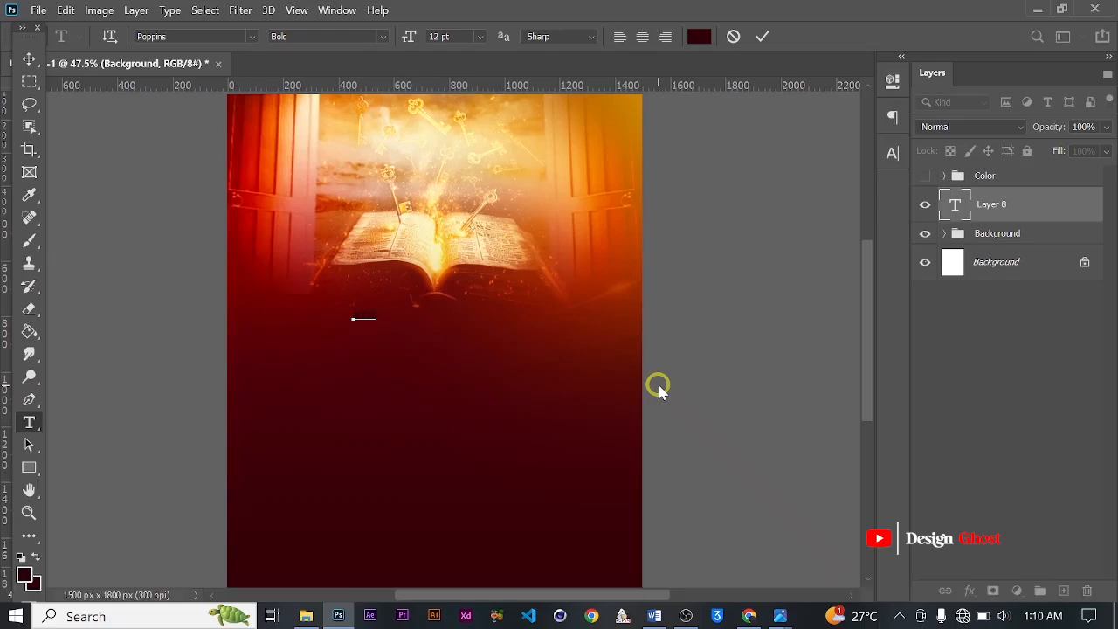
pyautogui.write('DO')
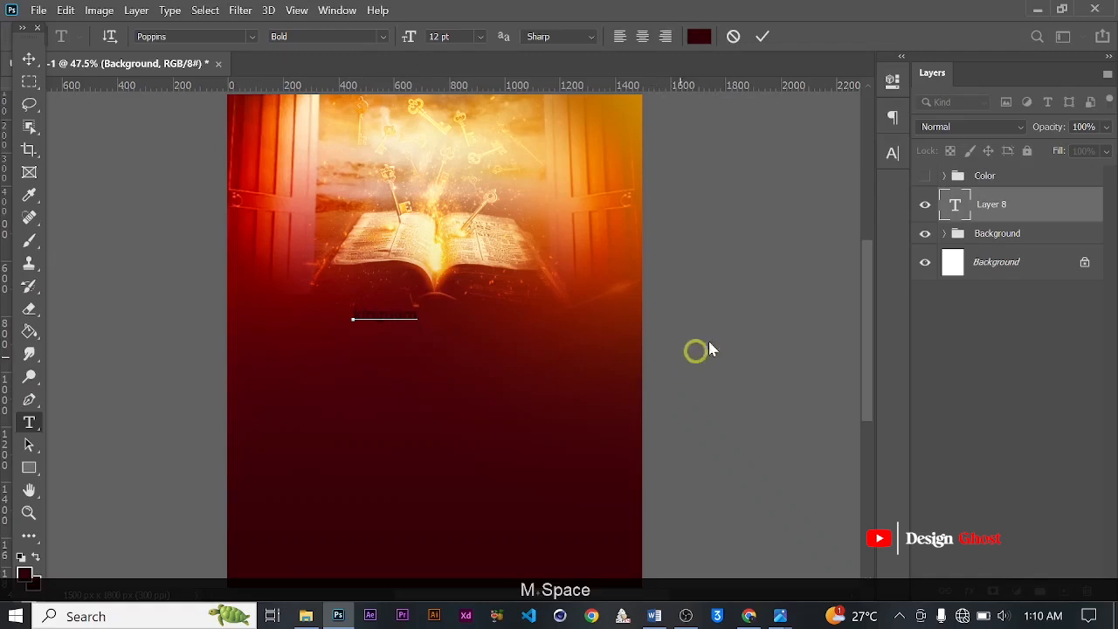
pyautogui.click(29, 60)
pyautogui.hotkey('ctrl', 't')
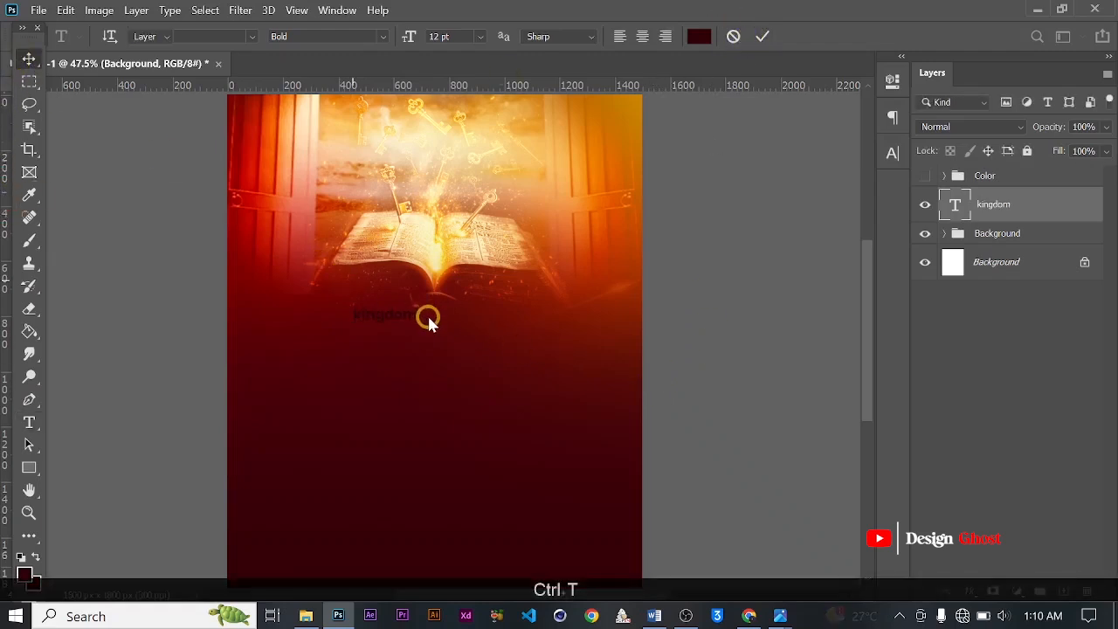
pyautogui.moveTo(427, 325); pyautogui.dragTo(590, 344)
# Color the "kingdom" text white (ffffff) and move it up to the bottom edge of the book.
pyautogui.click(889, 154)
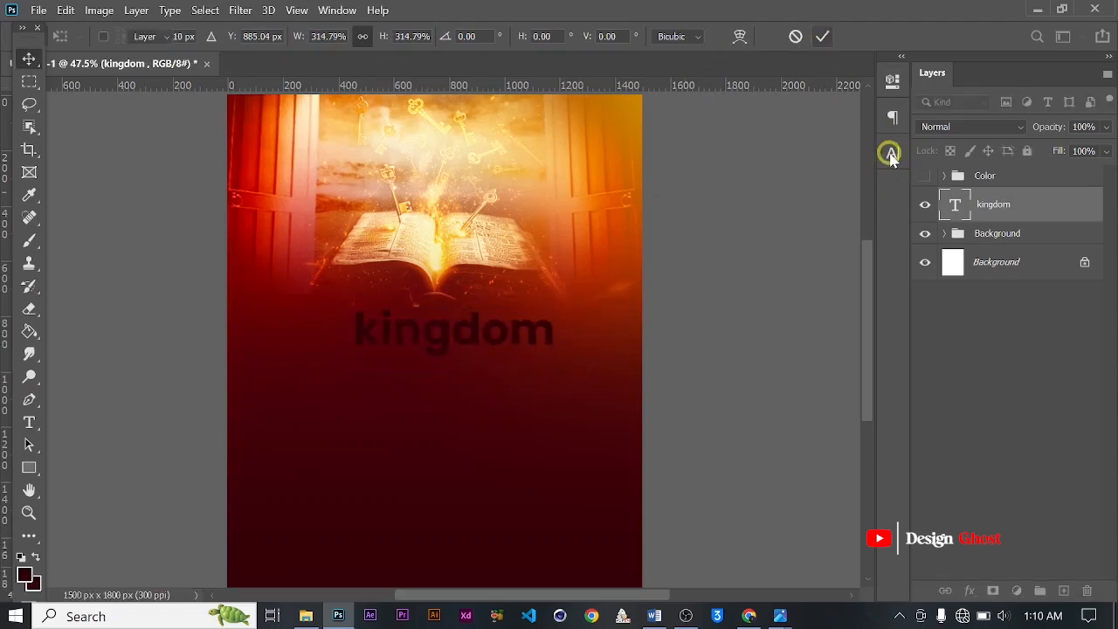
pyautogui.click(832, 255)
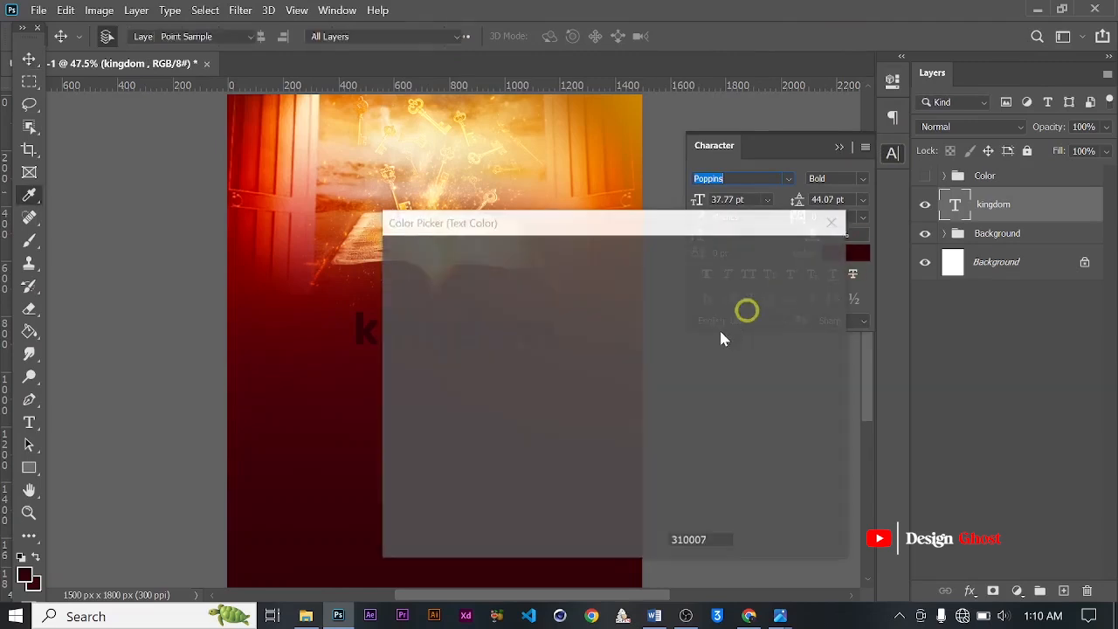
pyautogui.moveTo(402, 324); pyautogui.dragTo(279, 204)
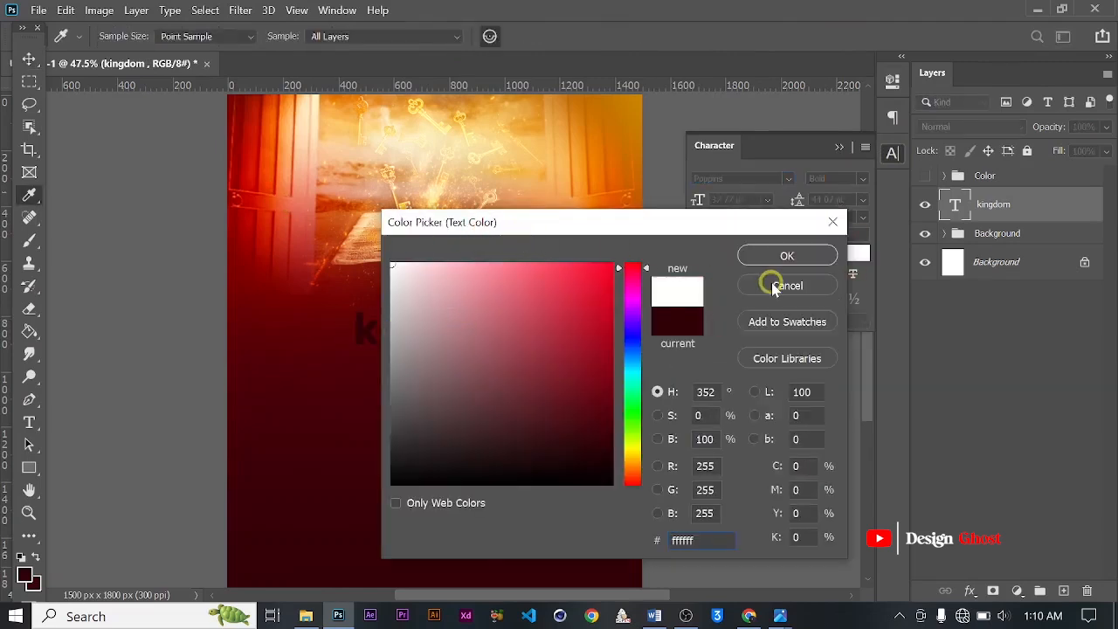
pyautogui.click(800, 257)
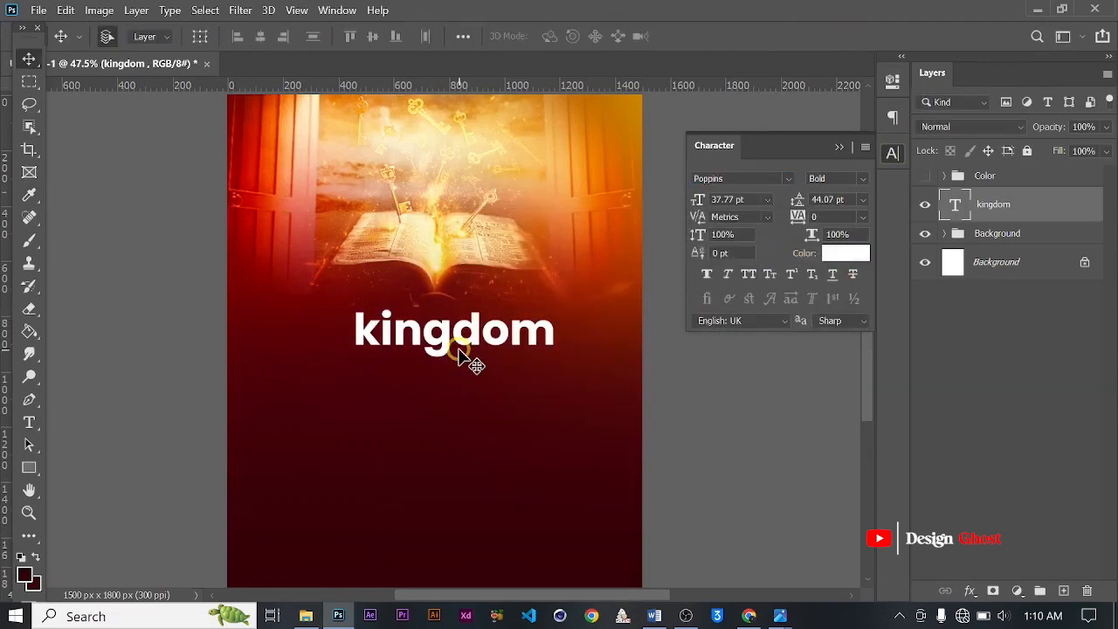
pyautogui.scroll(2, 460, 358)
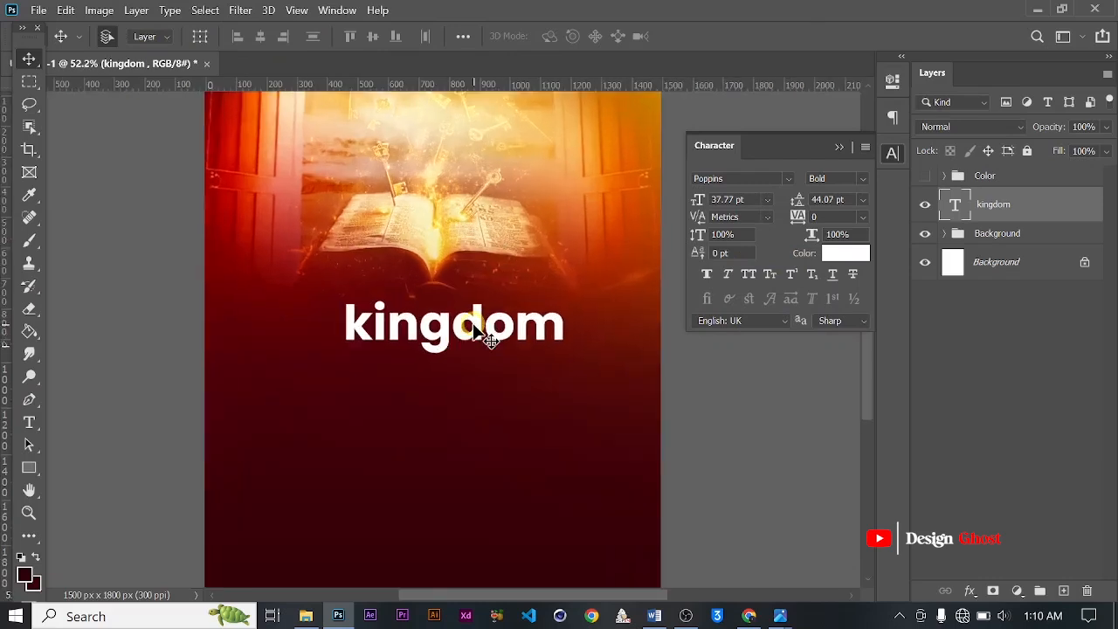
pyautogui.moveTo(474, 327); pyautogui.dragTo(454, 297)
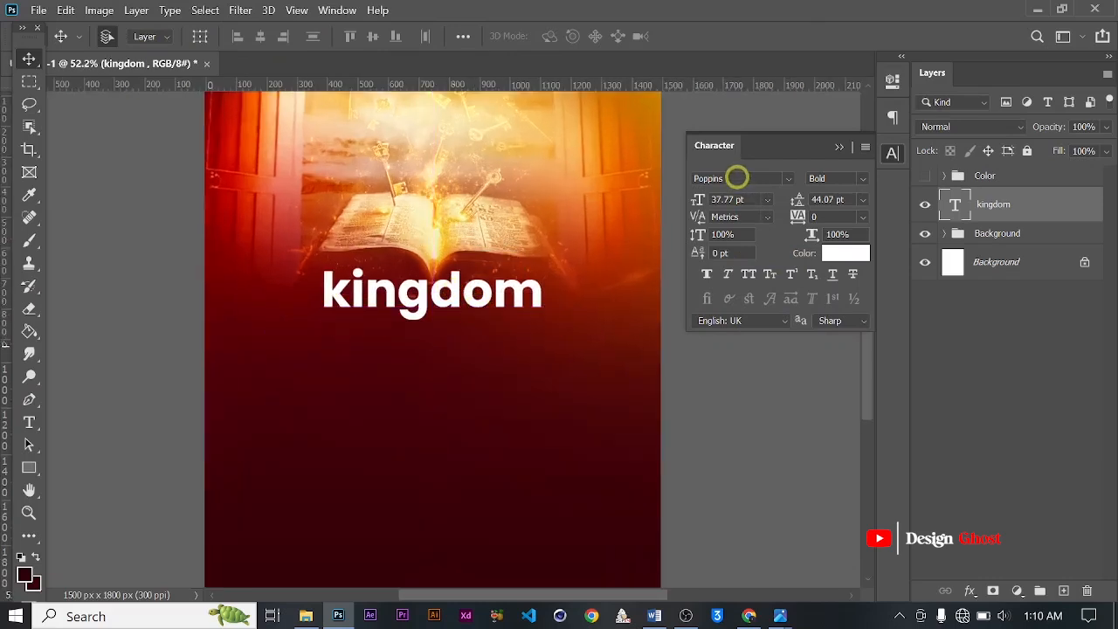
# Set the "kingdom" title in Chrome Slab Regular and turn on all caps for it.
pyautogui.click(736, 177)
pyautogui.write('chr')
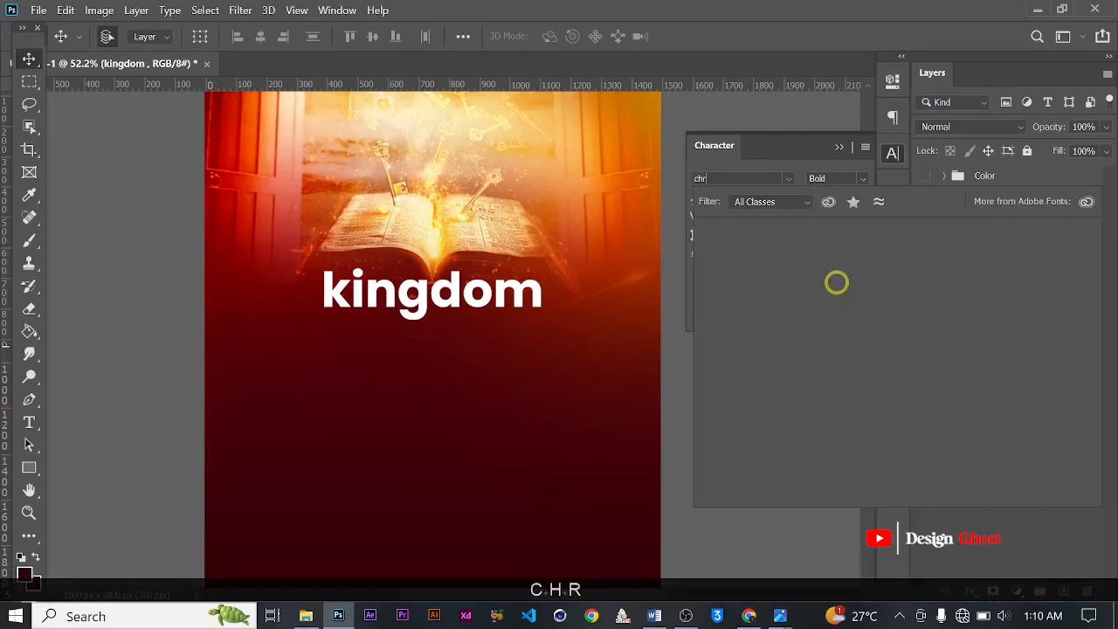
pyautogui.write('o')
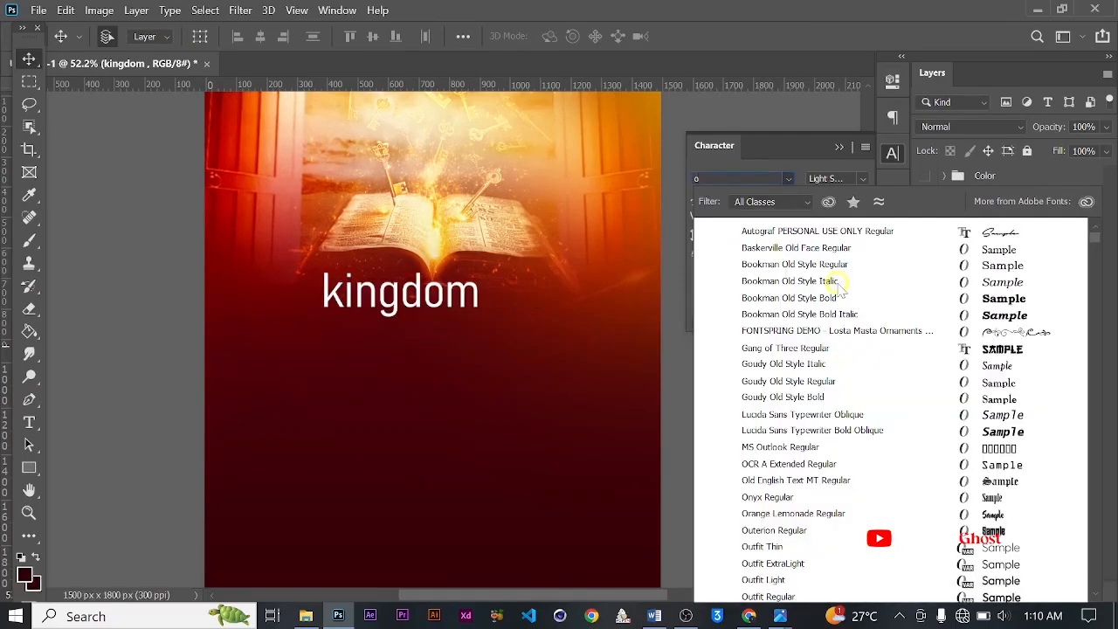
pyautogui.press('BackSpace')
pyautogui.press('BackSpace')
pyautogui.write('chrom')
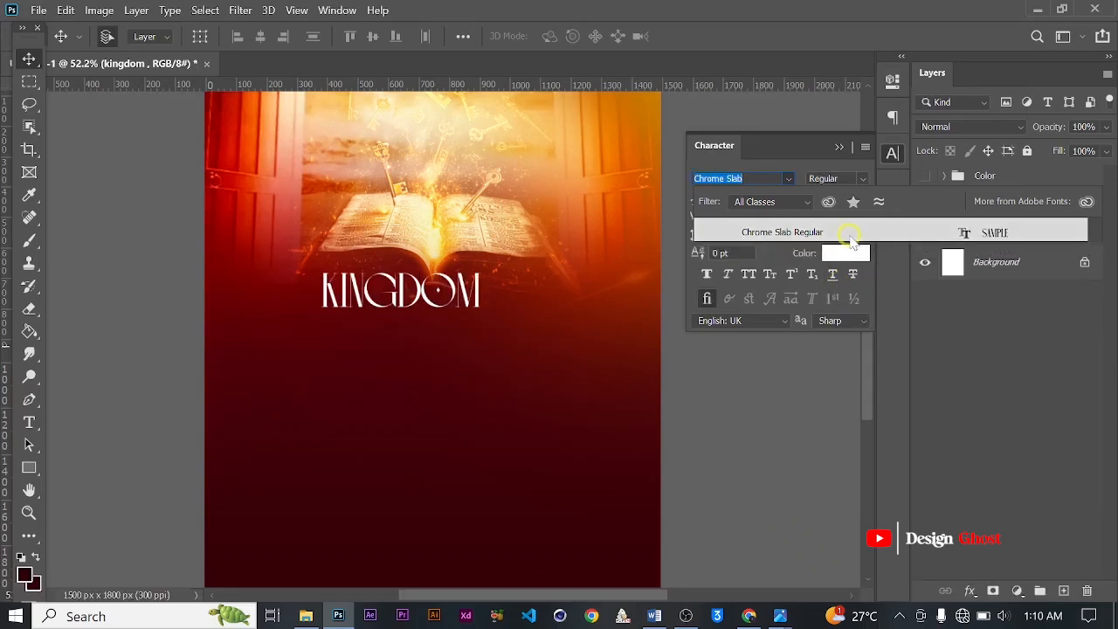
pyautogui.click(851, 241)
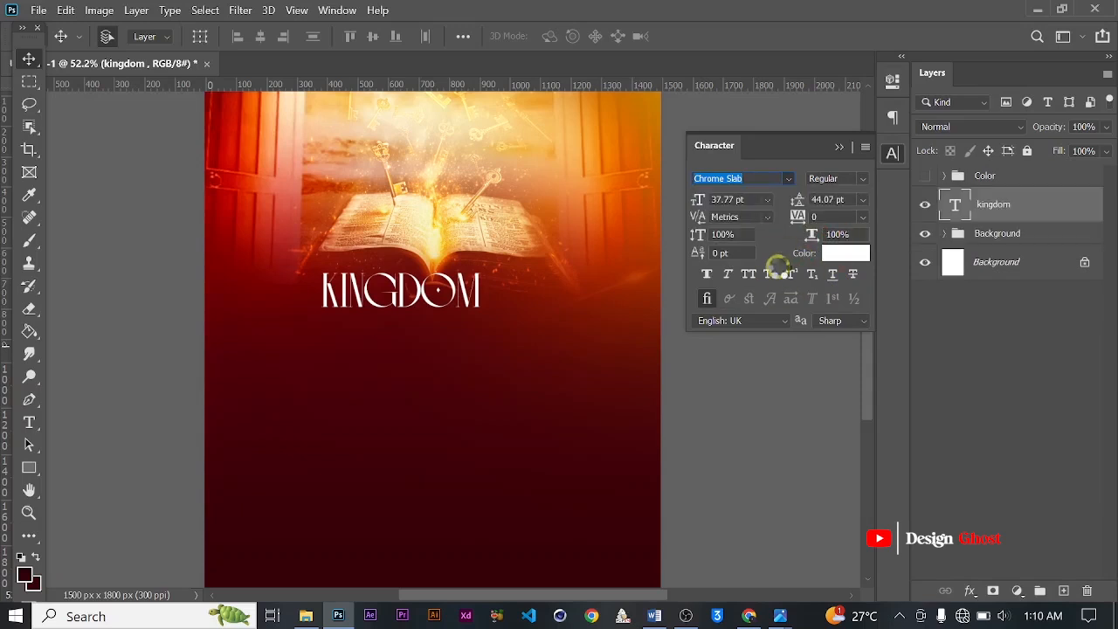
pyautogui.click(748, 274)
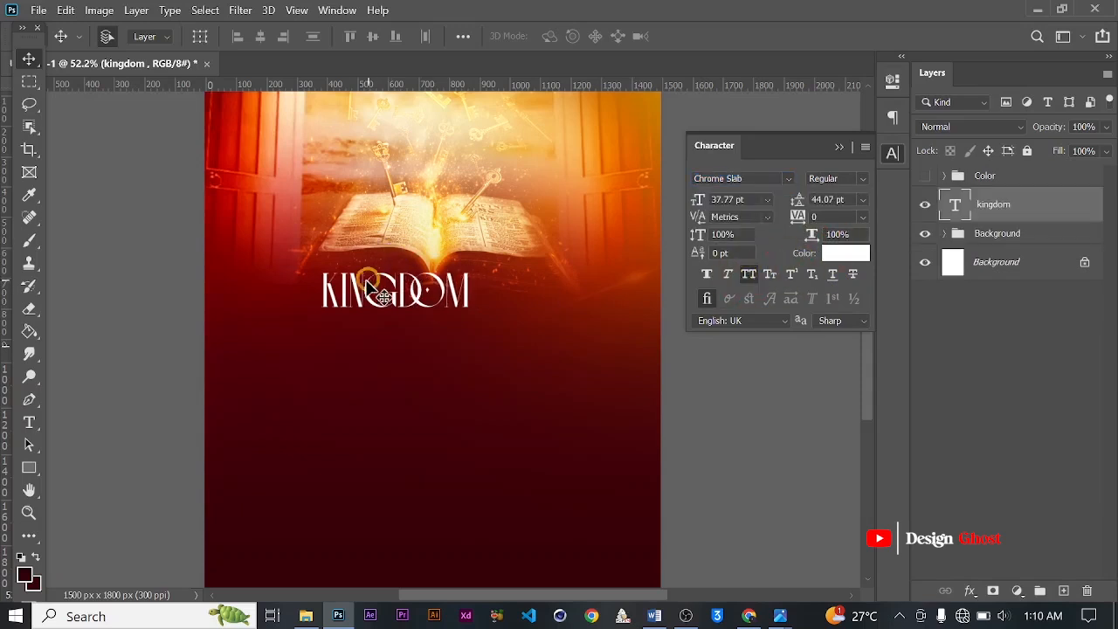
# Scale the KINGDOM title up proportionally to about 140%, keeping it centered beneath the book.
pyautogui.scroll(1, 367, 288)
pyautogui.hotkey('ctrl', 't')
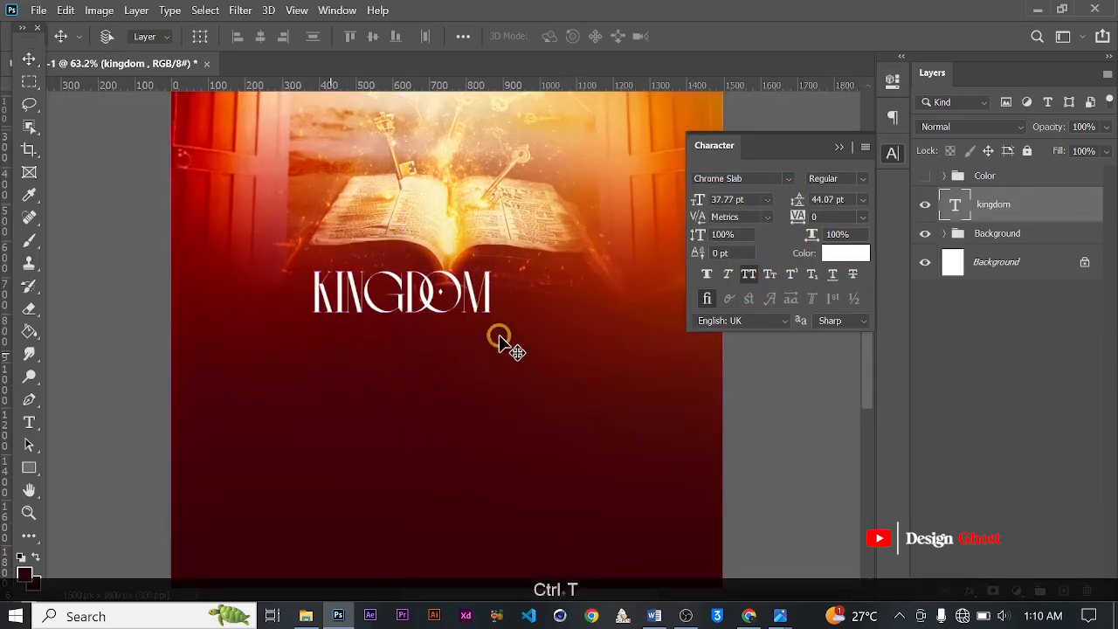
pyautogui.scroll(-1, 502, 343)
pyautogui.moveTo(481, 341); pyautogui.dragTo(541, 358)
pyautogui.press('Return')
pyautogui.hotkey('ctrl', '0')
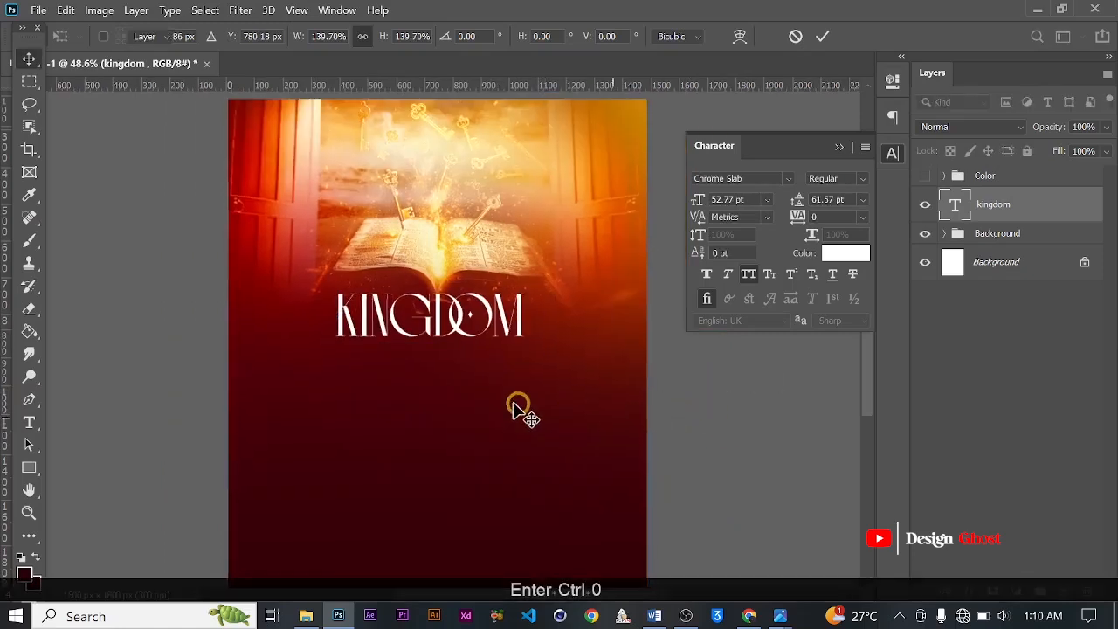
# Enlarge the KINGDOM title slightly more, to about 55.8 pt.
pyautogui.scroll(2, 452, 369)
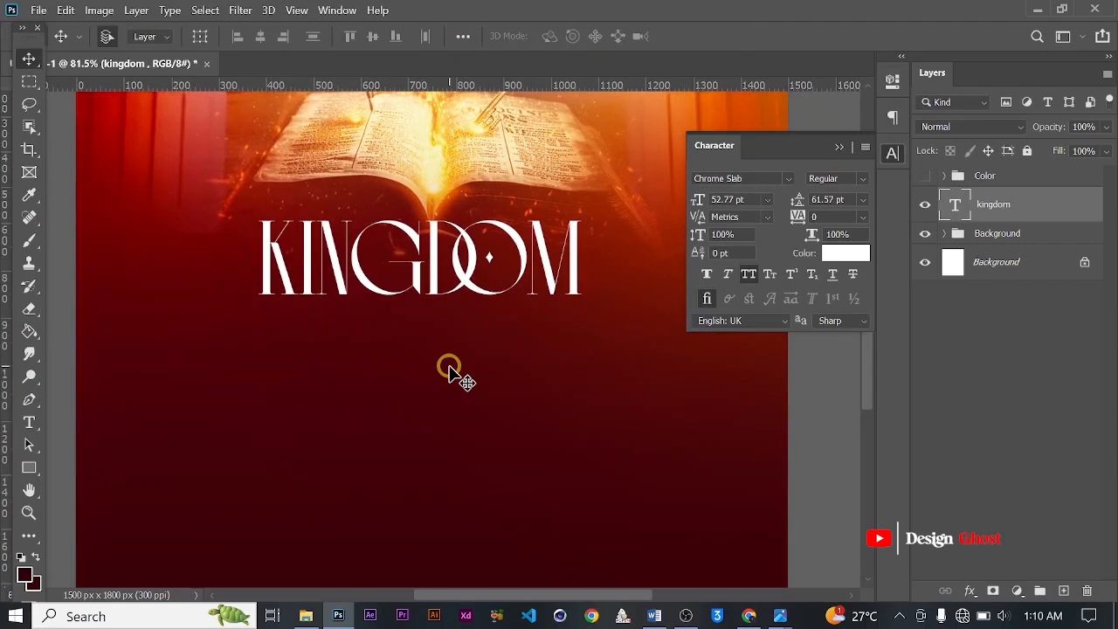
pyautogui.hotkey('ctrl', 't')
pyautogui.scroll(-1, 591, 242)
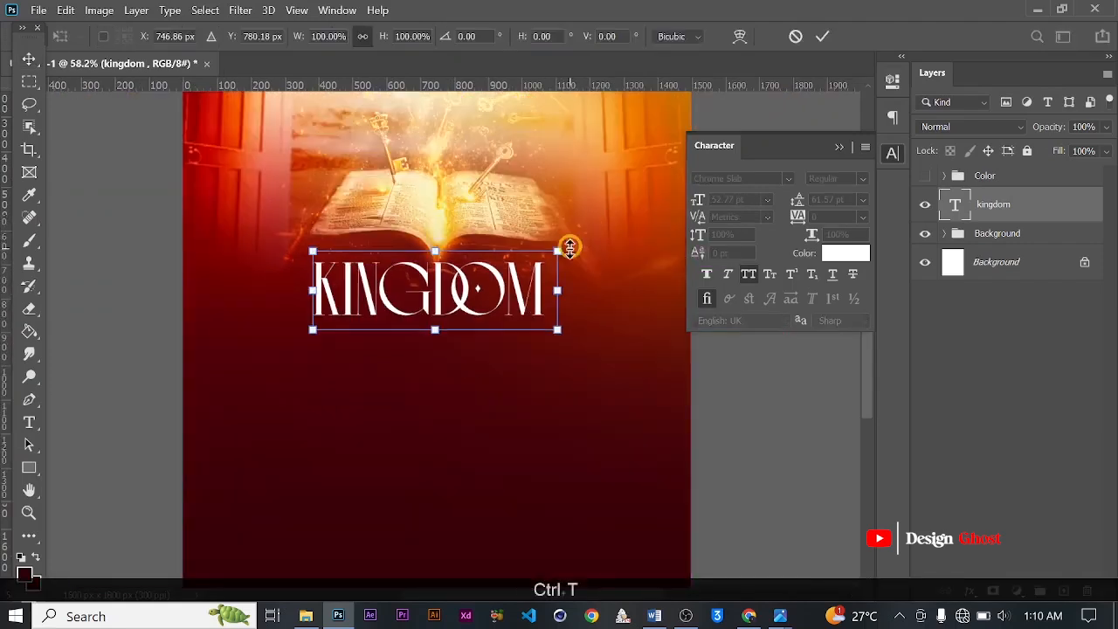
pyautogui.moveTo(572, 238); pyautogui.dragTo(576, 234)
pyautogui.press('Return')
pyautogui.hotkey('ctrl', '0')
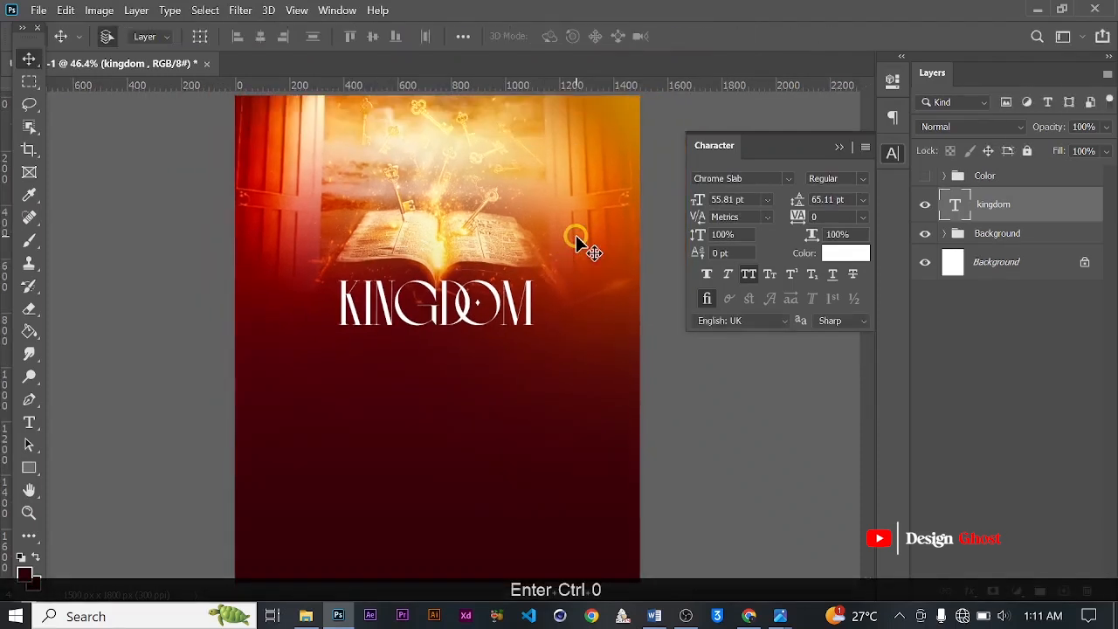
# Nudge the KINGDOM title up until it slightly overlaps the bottom edge of the open book.
pyautogui.press('Up')
pyautogui.press('Up')
pyautogui.press('Up')
pyautogui.press('Up')
pyautogui.press('Up')
pyautogui.press('Up')
pyautogui.press('Up')
pyautogui.press('Up')
pyautogui.press('Up')
pyautogui.press('Up')
pyautogui.press('Up')
pyautogui.press('Up')
pyautogui.press('Up')
pyautogui.press('Up')
pyautogui.press('Up')
pyautogui.press('Up')
pyautogui.press('Up')
pyautogui.press('Up')
pyautogui.press('Up')
pyautogui.press('Up')
pyautogui.press('Up')
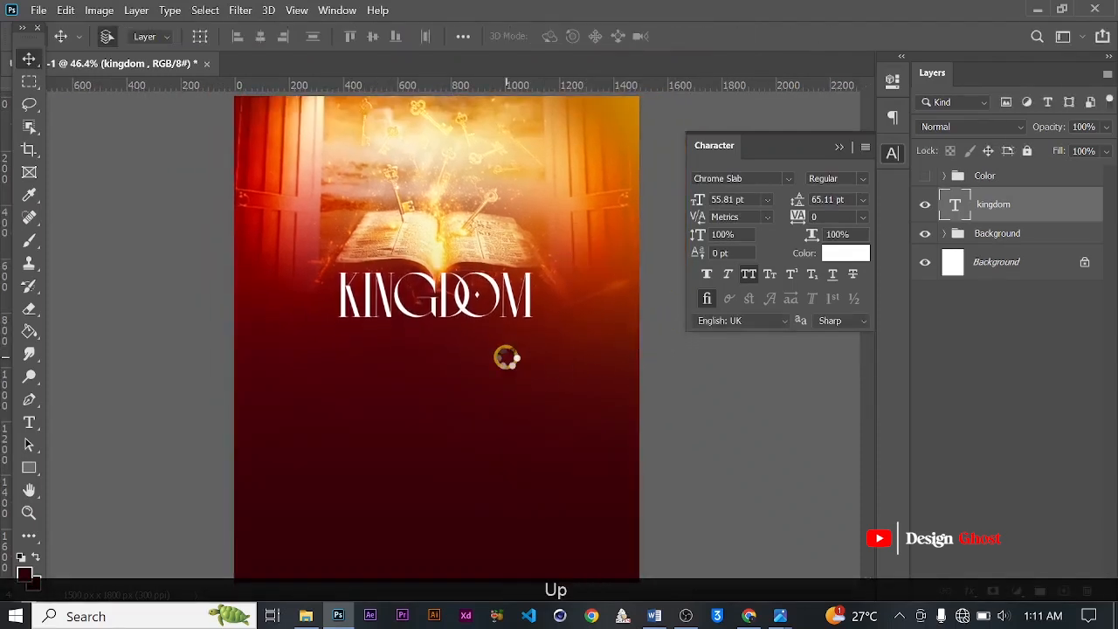
# Duplicate the KINGDOM title directly below itself and change the copy's text to DISCOVERIES.
pyautogui.scroll(1, 463, 296)
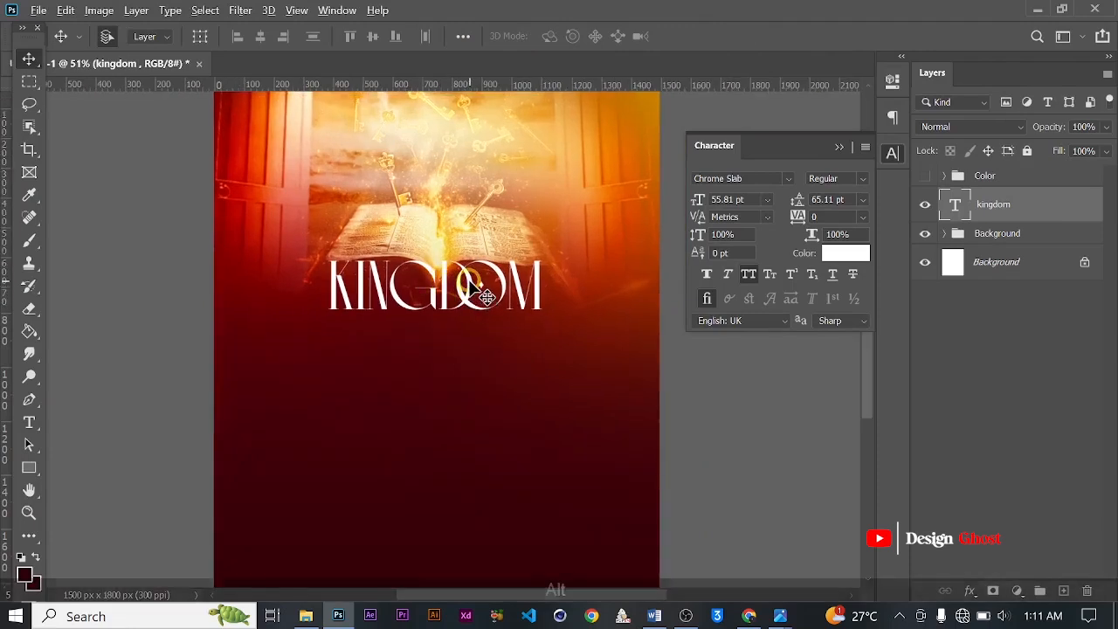
pyautogui.moveTo(463, 290); pyautogui.dragTo(467, 353)
pyautogui.scroll(1, 462, 349)
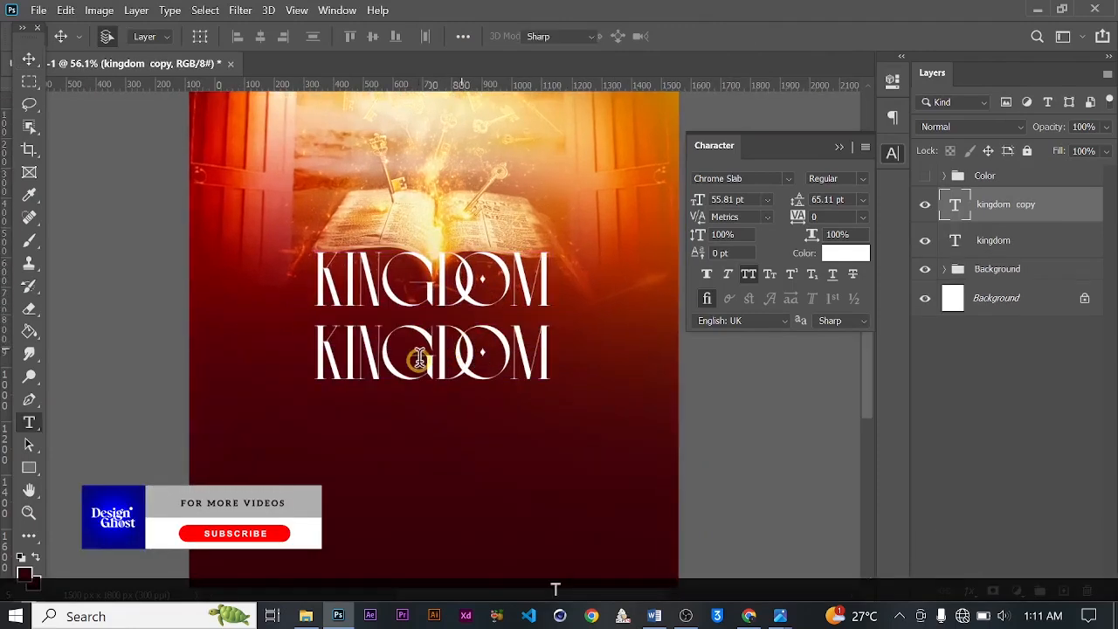
pyautogui.doubleClick(431, 343)
pyautogui.hotkey('ctrl', 'a')
pyautogui.write('DISC')
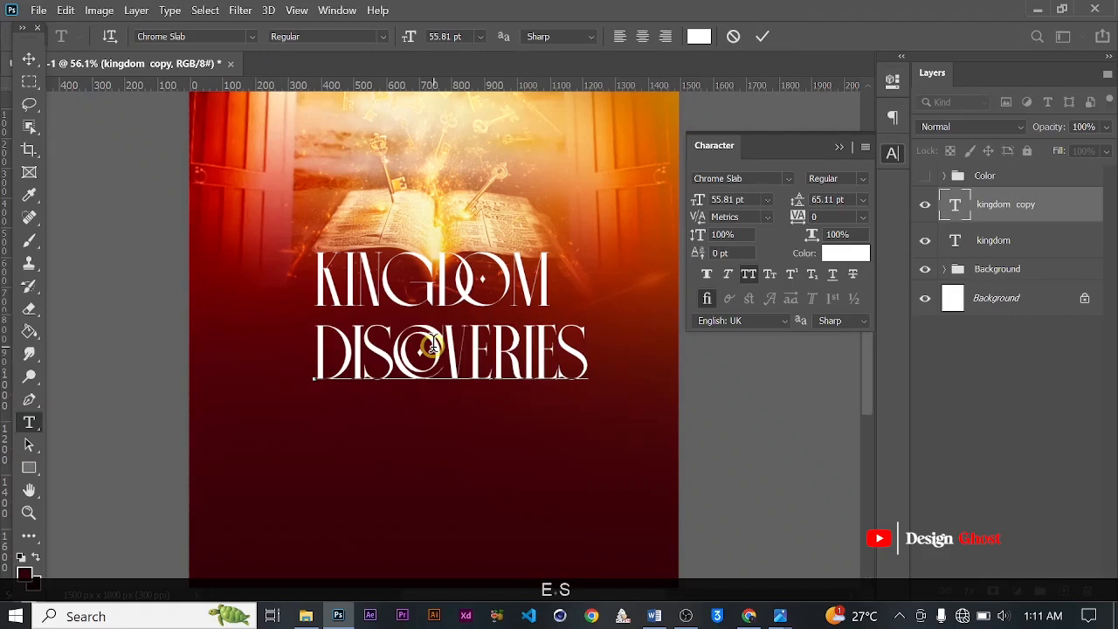
pyautogui.click(758, 37)
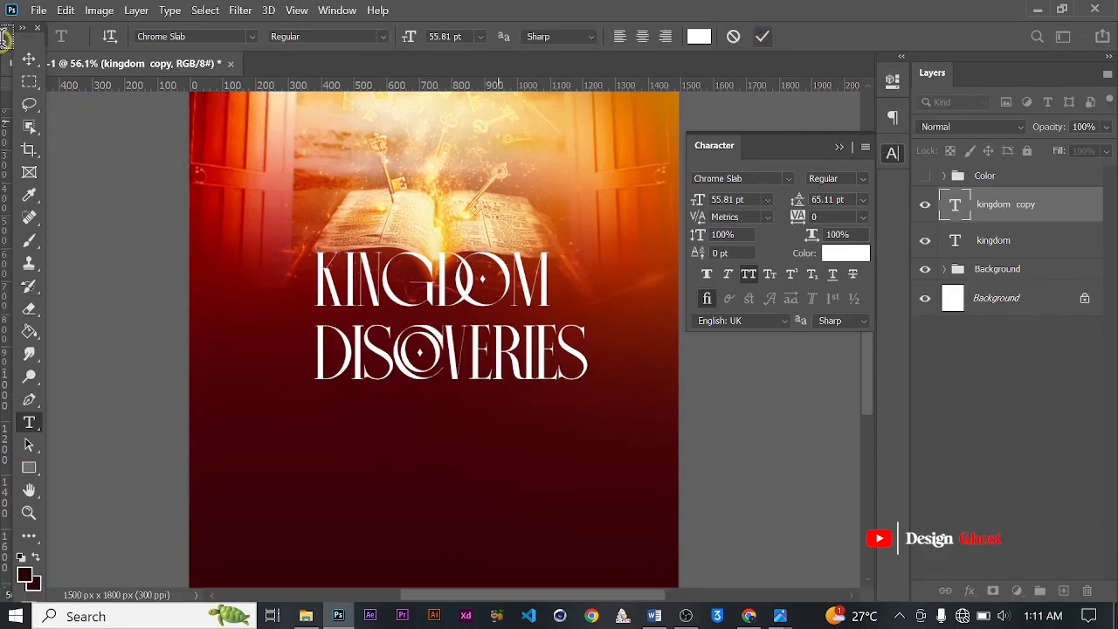
# Center the DISCOVERIES line horizontally on the whole canvas and clear the selection.
pyautogui.click(28, 59)
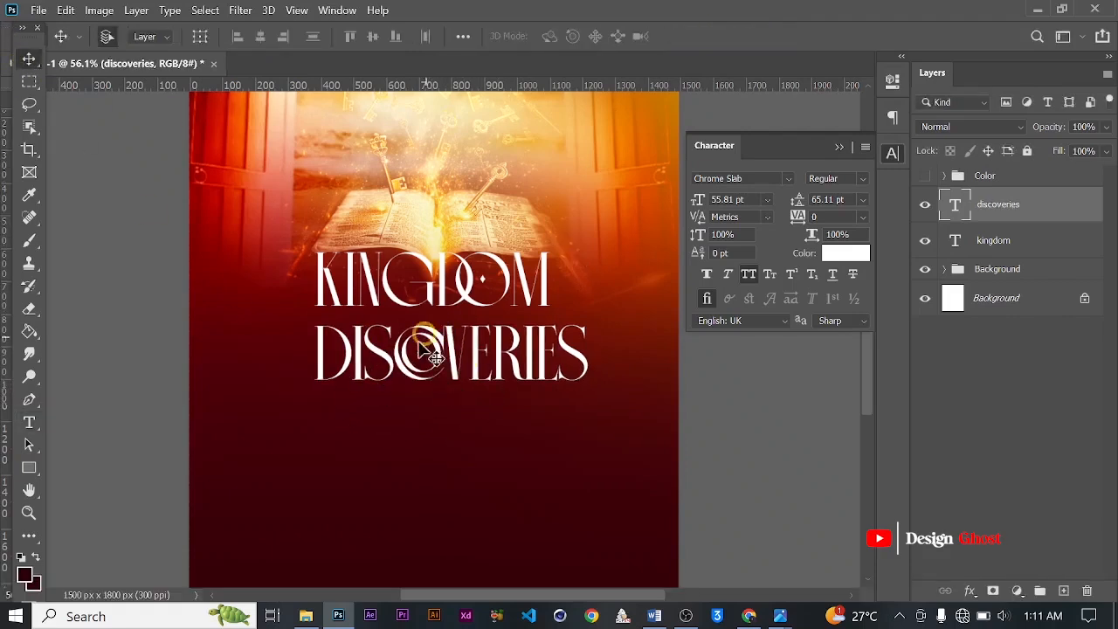
pyautogui.hotkey('ctrl', 'a')
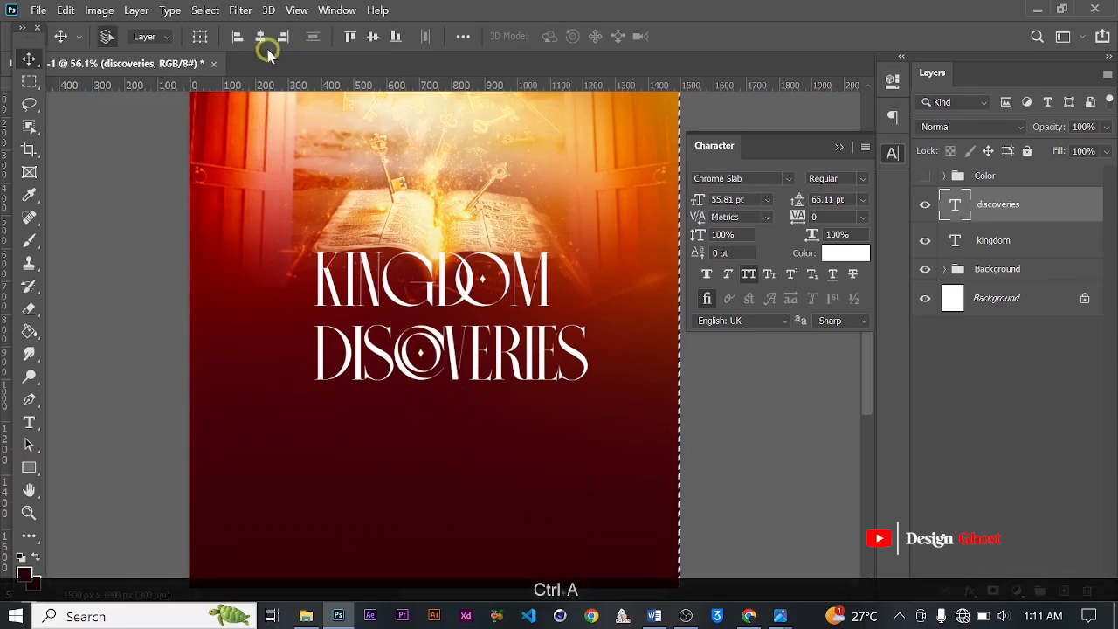
pyautogui.click(261, 35)
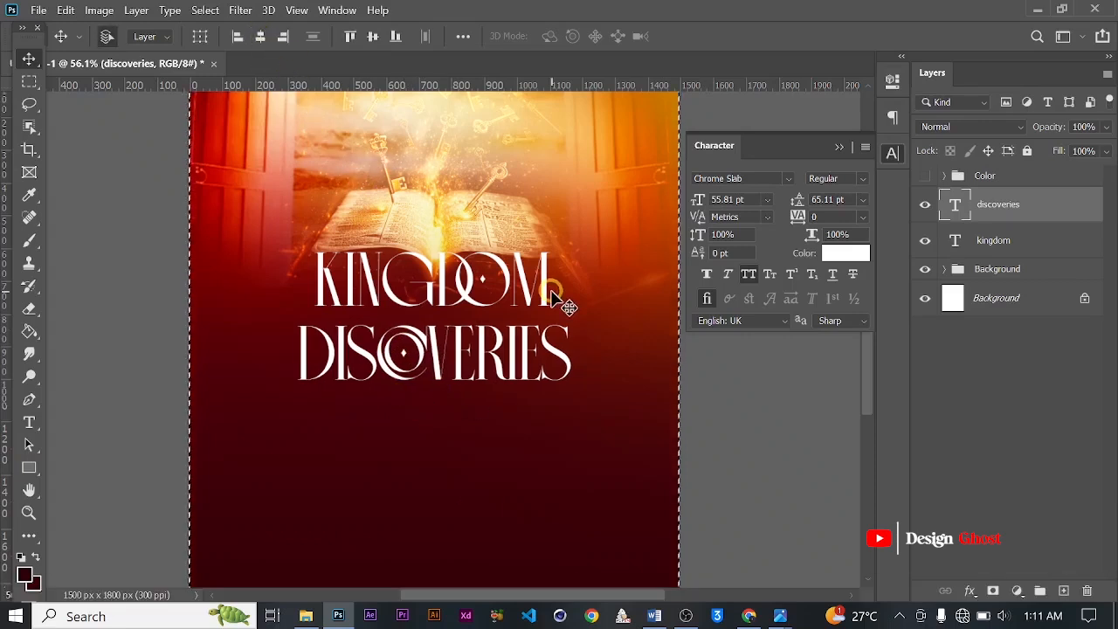
pyautogui.press('ctrl')
pyautogui.hotkey('ctrl', 'd')
# Nudge the DISCOVERIES line up slightly to tighten the gap below KINGDOM.
pyautogui.scroll(3, 611, 382)
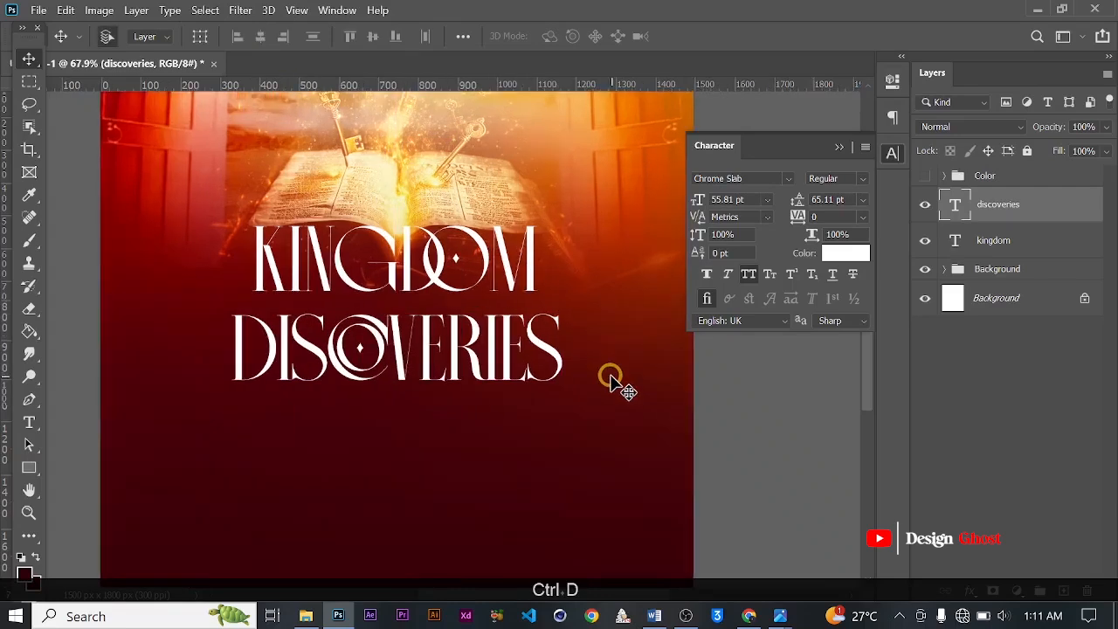
pyautogui.press('Up')
pyautogui.press('Up')
pyautogui.press('Up')
pyautogui.press('Up')
pyautogui.press('Up')
pyautogui.press('Up')
pyautogui.scroll(-1, 499, 404)
pyautogui.press('Up')
pyautogui.press('Up')
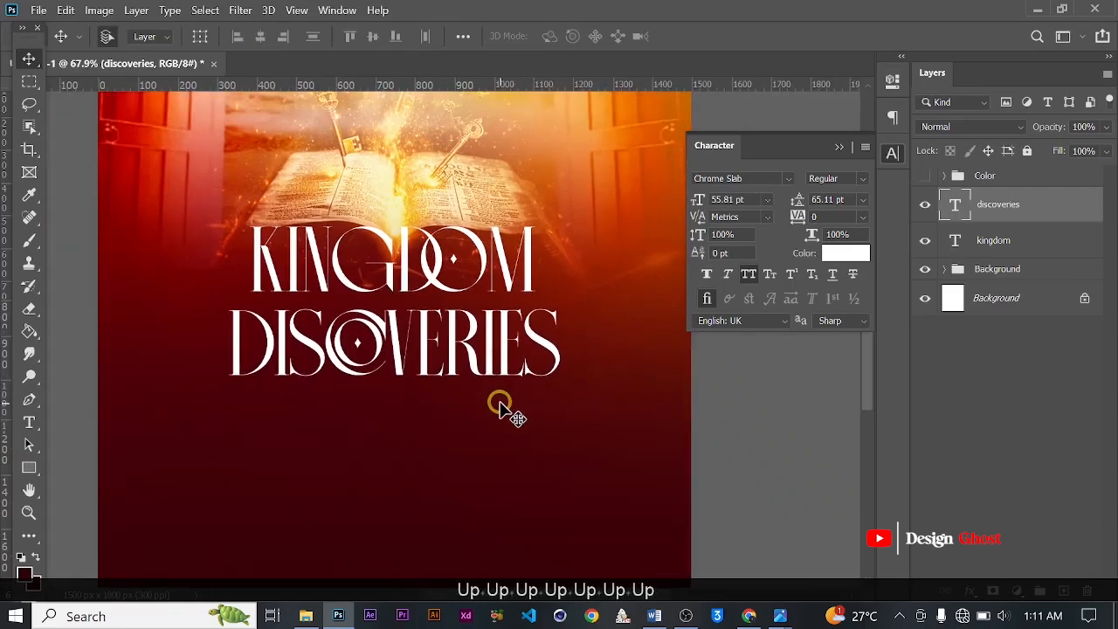
pyautogui.scroll(-4, 500, 404)
pyautogui.press('Return')
pyautogui.hotkey('ctrl', '0')
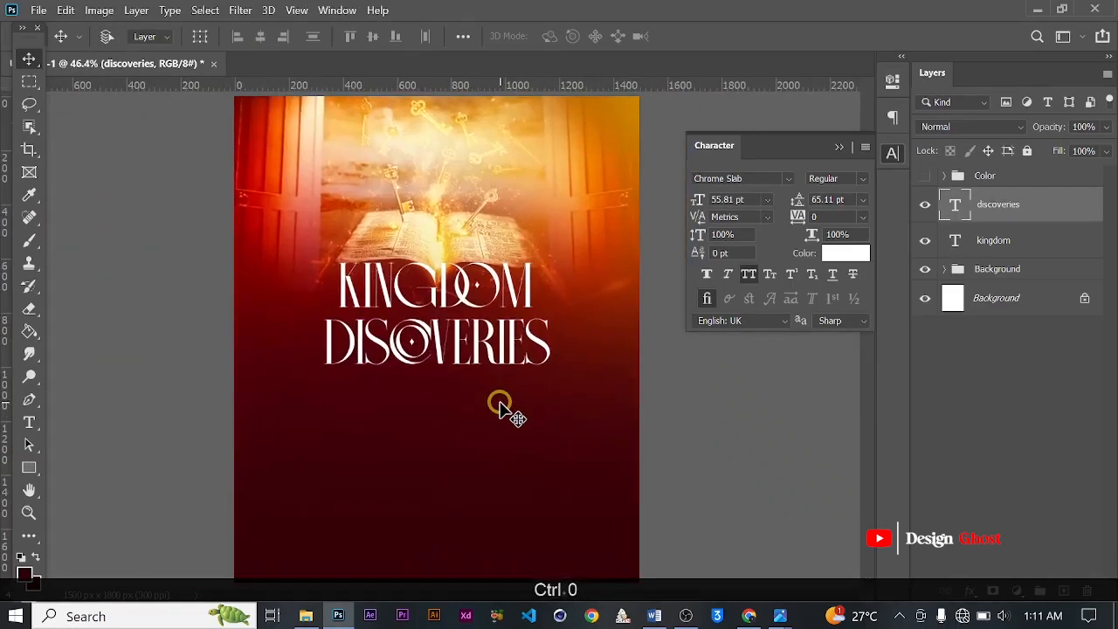
# Select the discoveries and kingdom text layers together and nudge both lines up further over the book.
pyautogui.scroll(-3, 500, 404)
pyautogui.scroll(2, 494, 381)
pyautogui.scroll(2, 469, 369)
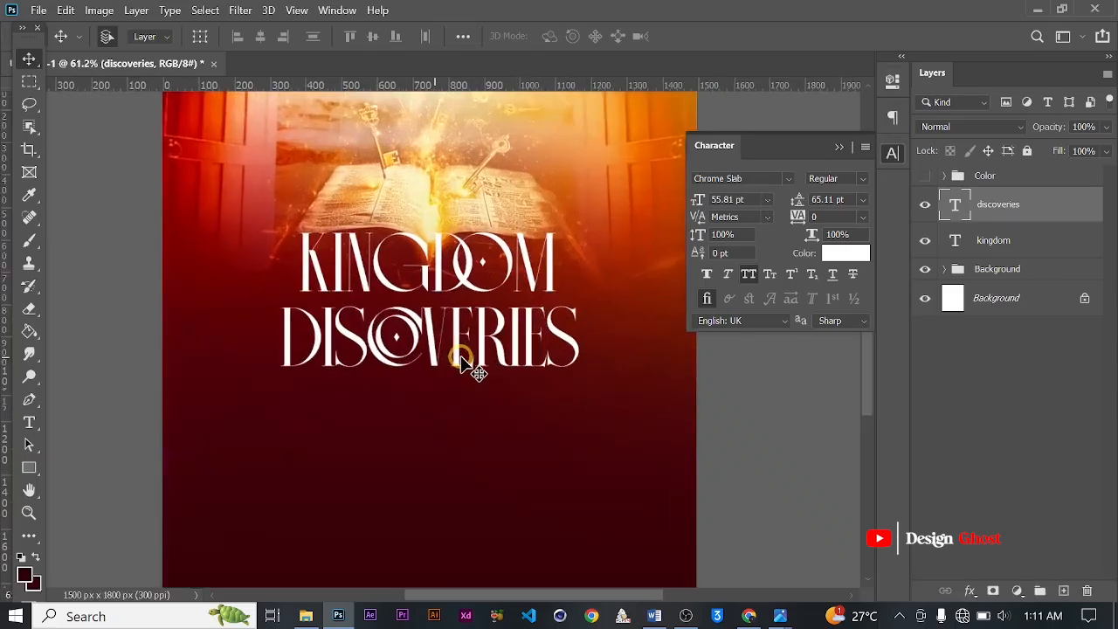
pyautogui.scroll(-1, 463, 354)
pyautogui.press('ctrl')
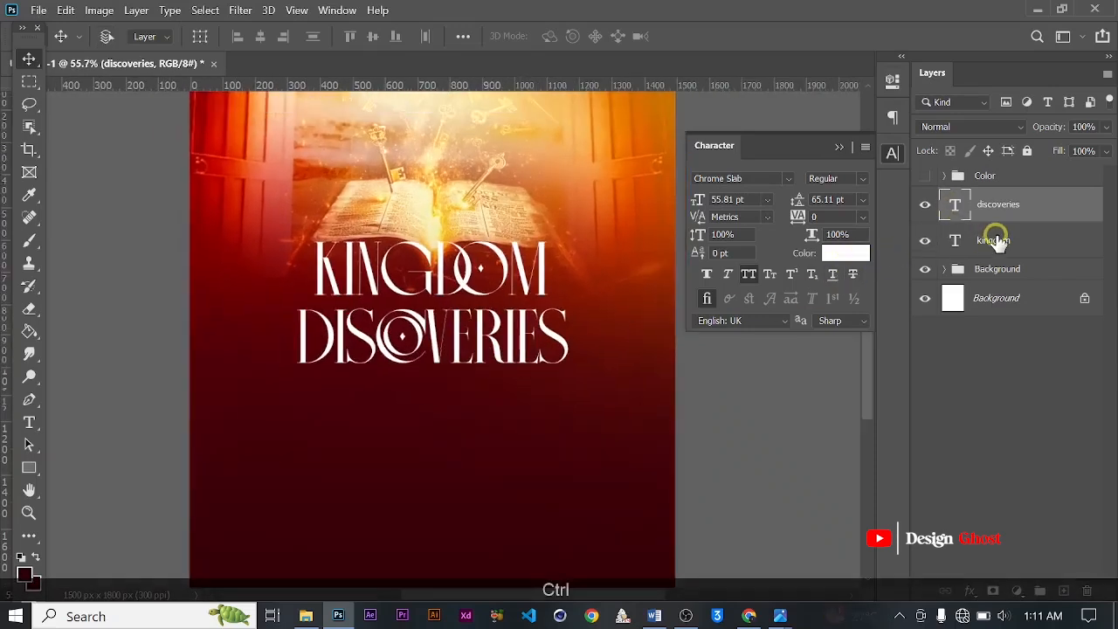
pyautogui.press('Up')
pyautogui.press('Up')
pyautogui.press('Up')
pyautogui.press('Up')
pyautogui.press('Up')
pyautogui.press('Up')
pyautogui.press('Up')
pyautogui.press('Up')
pyautogui.press('Up')
pyautogui.press('Up')
pyautogui.press('Up')
pyautogui.press('Up')
pyautogui.press('Up')
pyautogui.press('Up')
pyautogui.press('Up')
pyautogui.press('Up')
pyautogui.press('Up')
pyautogui.press('Up')
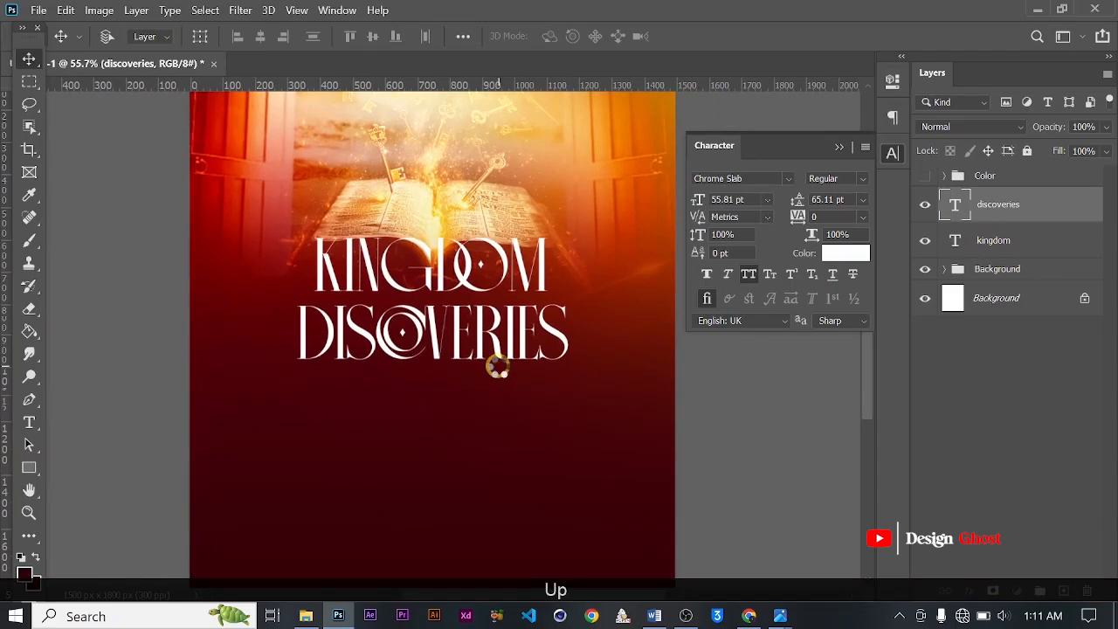
pyautogui.press('Return')
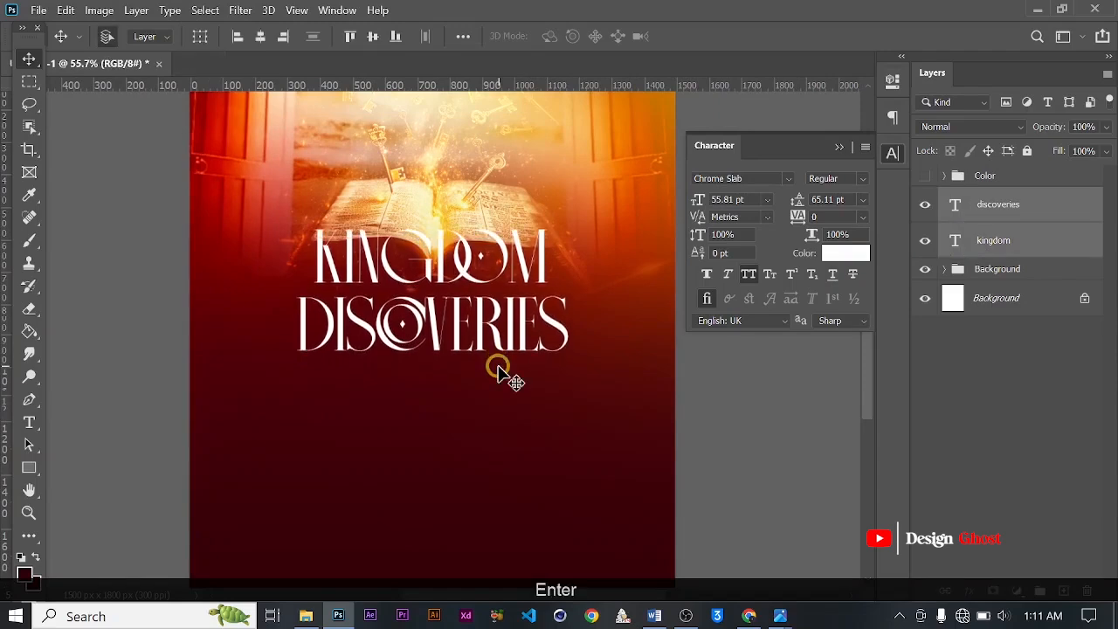
pyautogui.press('ctrl')
pyautogui.hotkey('ctrl', '0')
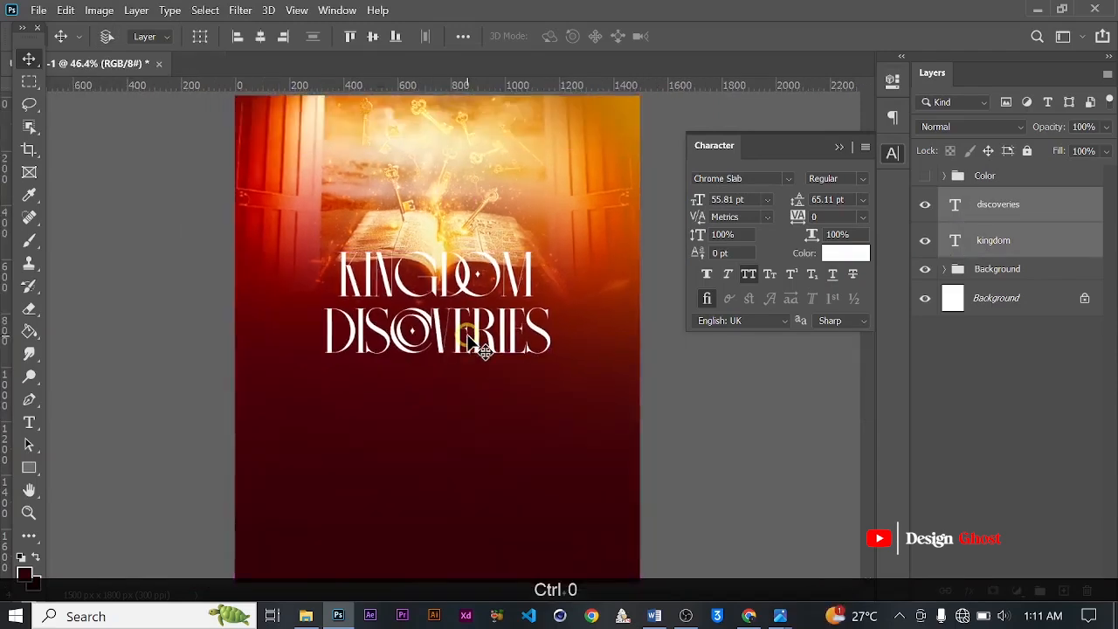
# Examine the two-line title, its overlap with the book and the empty area below it.
pyautogui.scroll(4, 469, 343)
pyautogui.press('space')
pyautogui.moveTo(457, 392); pyautogui.dragTo(459, 361)
pyautogui.hotkey('ctrl', '0')
pyautogui.scroll(6, 459, 364)
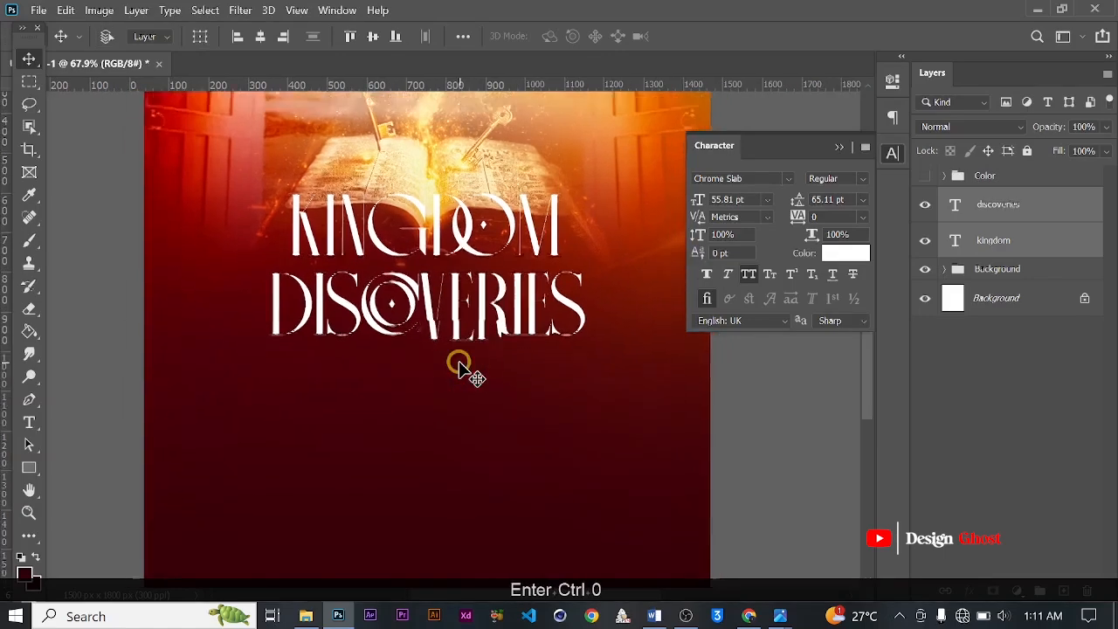
pyautogui.press('space')
pyautogui.moveTo(428, 451); pyautogui.dragTo(421, 408)
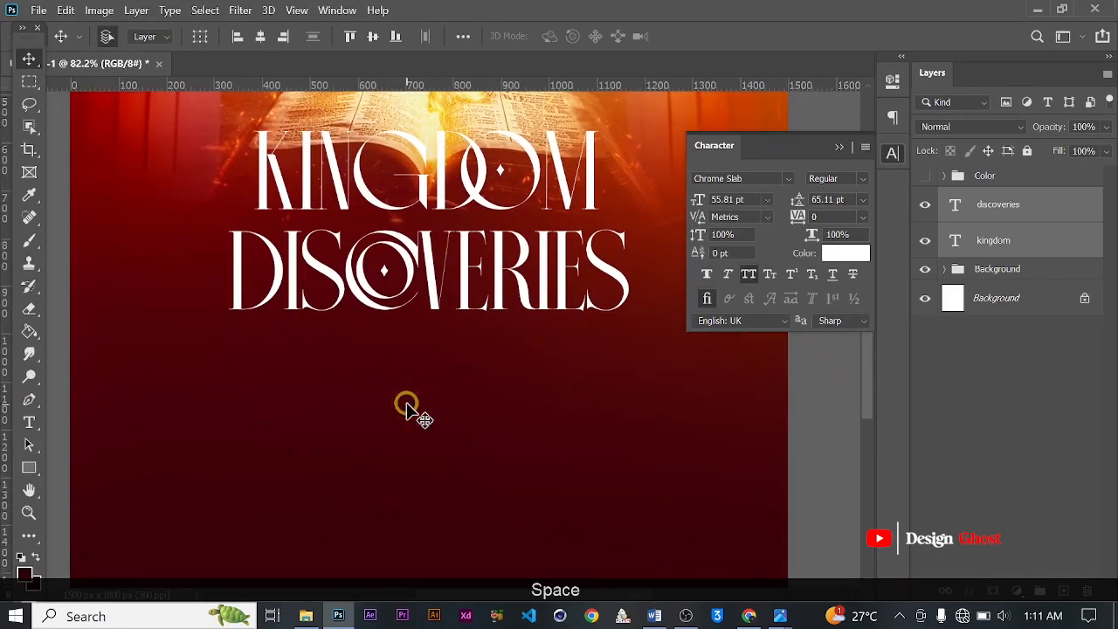
pyautogui.scroll(-1, 211, 426)
pyautogui.scroll(1, 103, 425)
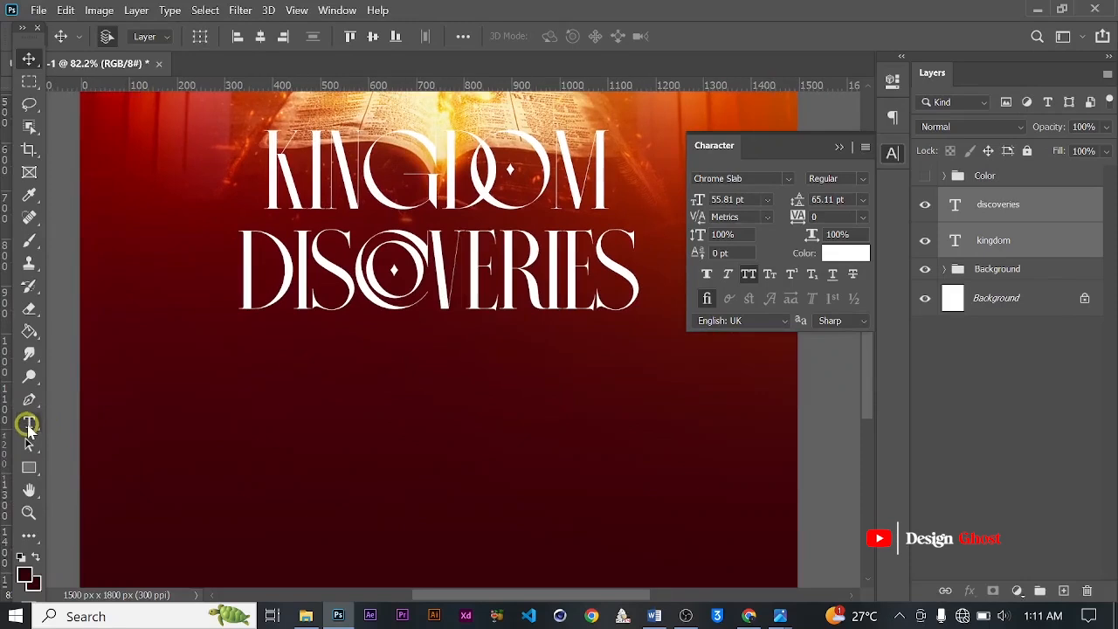
pyautogui.click(29, 426)
pyautogui.scroll(2, 183, 369)
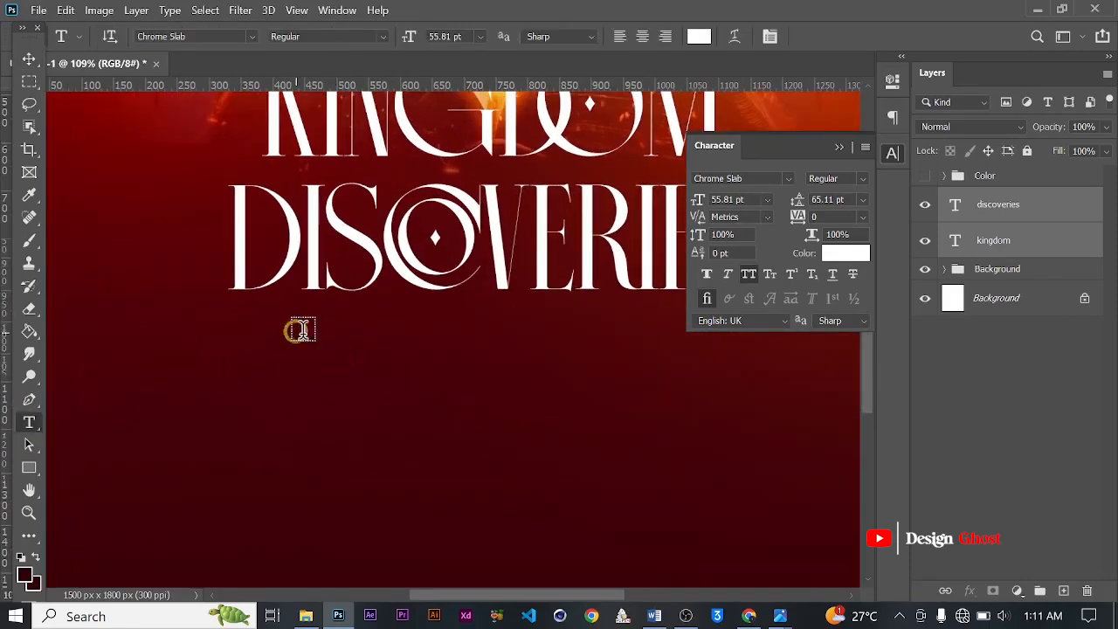
pyautogui.click(300, 329)
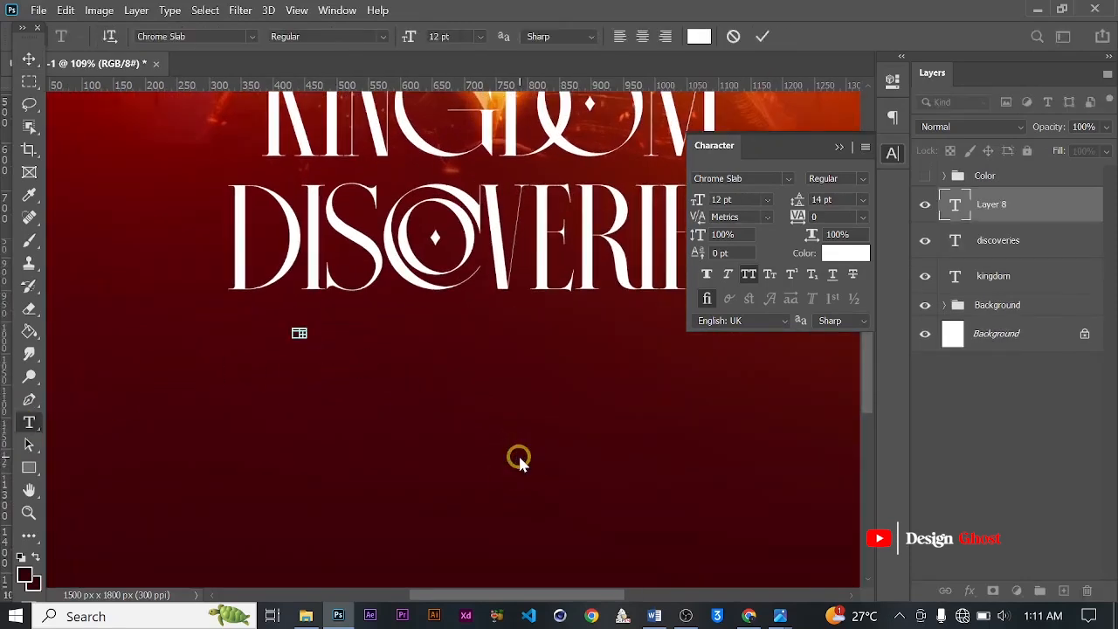
pyautogui.click(759, 36)
pyautogui.press('BackSpace')
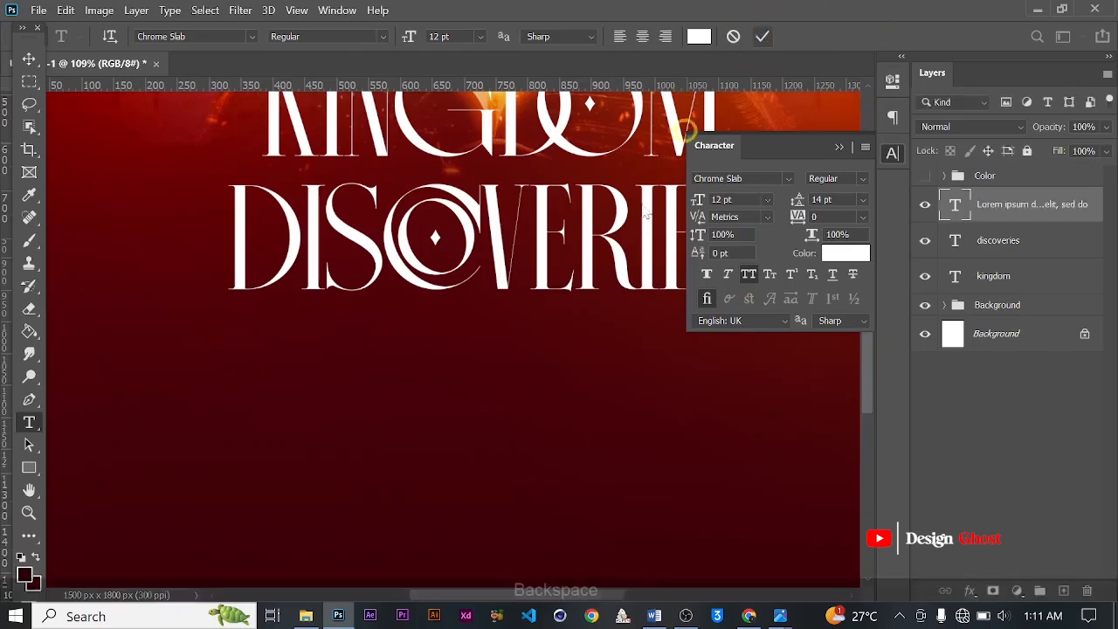
# Add a new text line reading THEME OF THE YEAR just below DISCOVERIES.
pyautogui.click(321, 335)
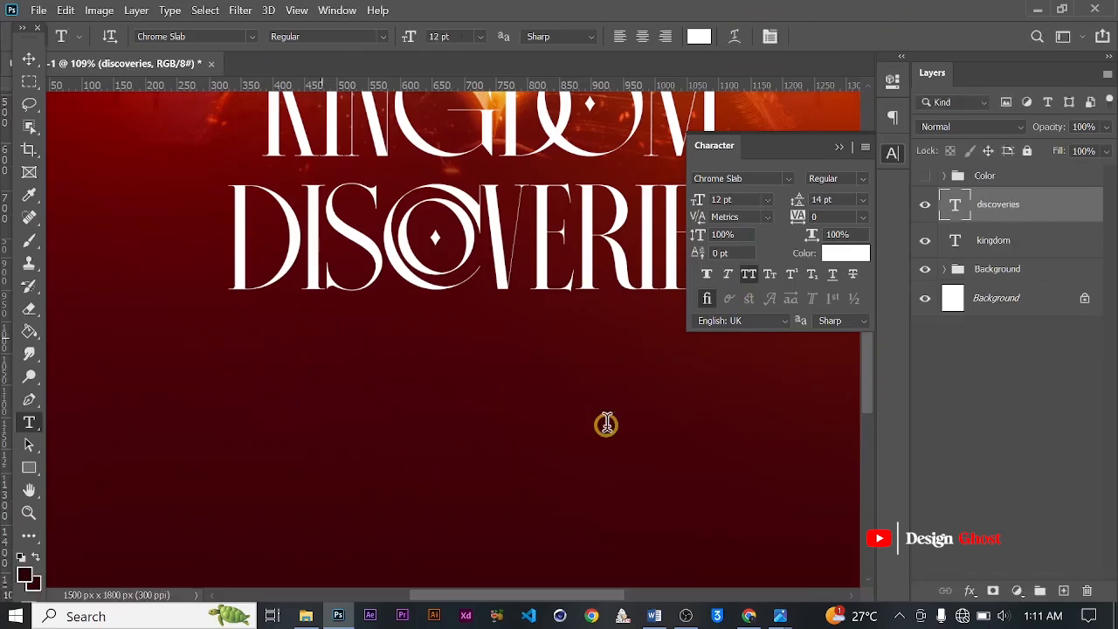
pyautogui.write('THEME ')
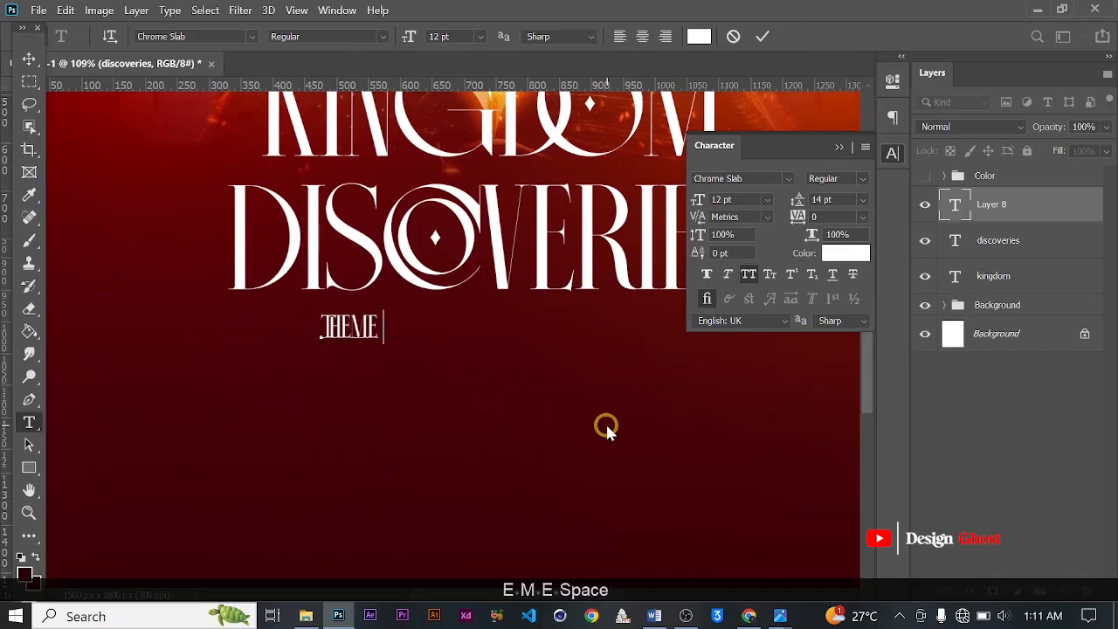
pyautogui.write('OF THE ')
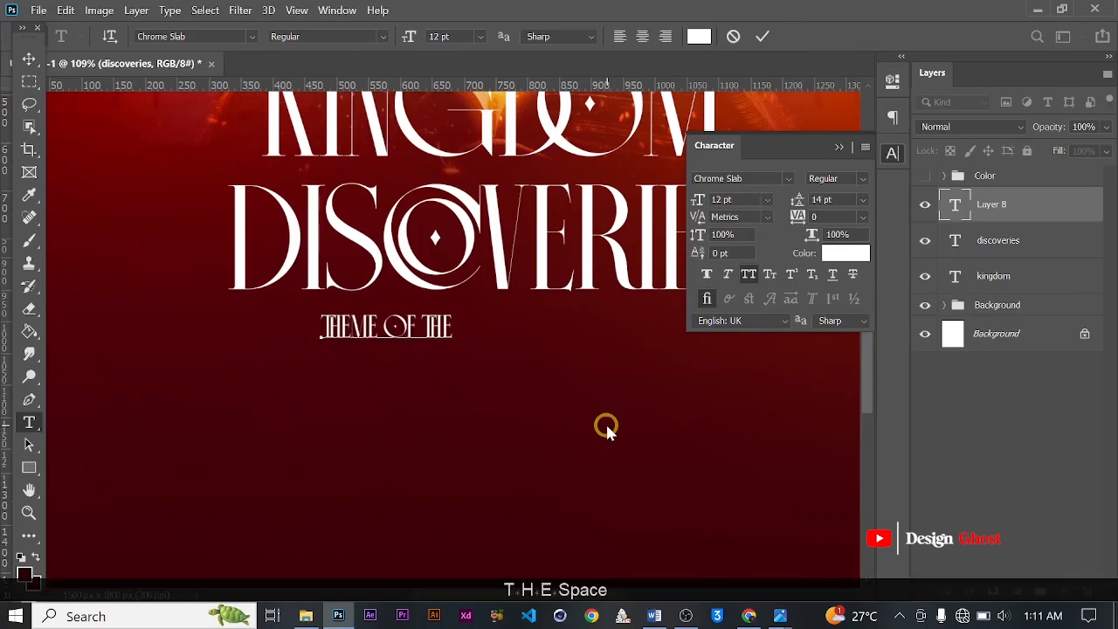
pyautogui.write('YEAR')
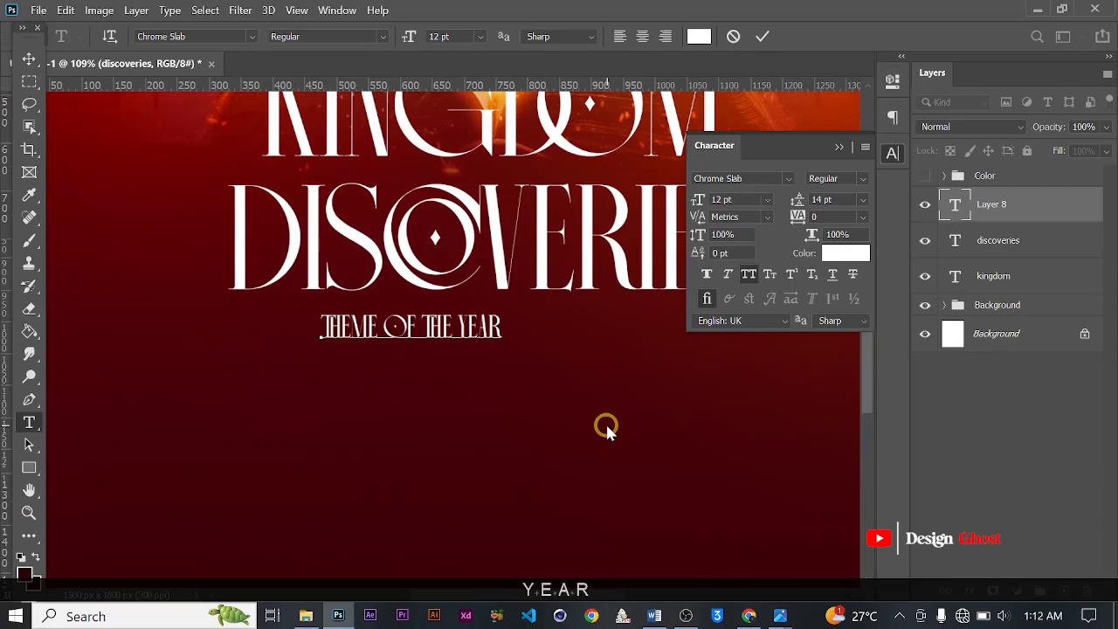
pyautogui.click(759, 36)
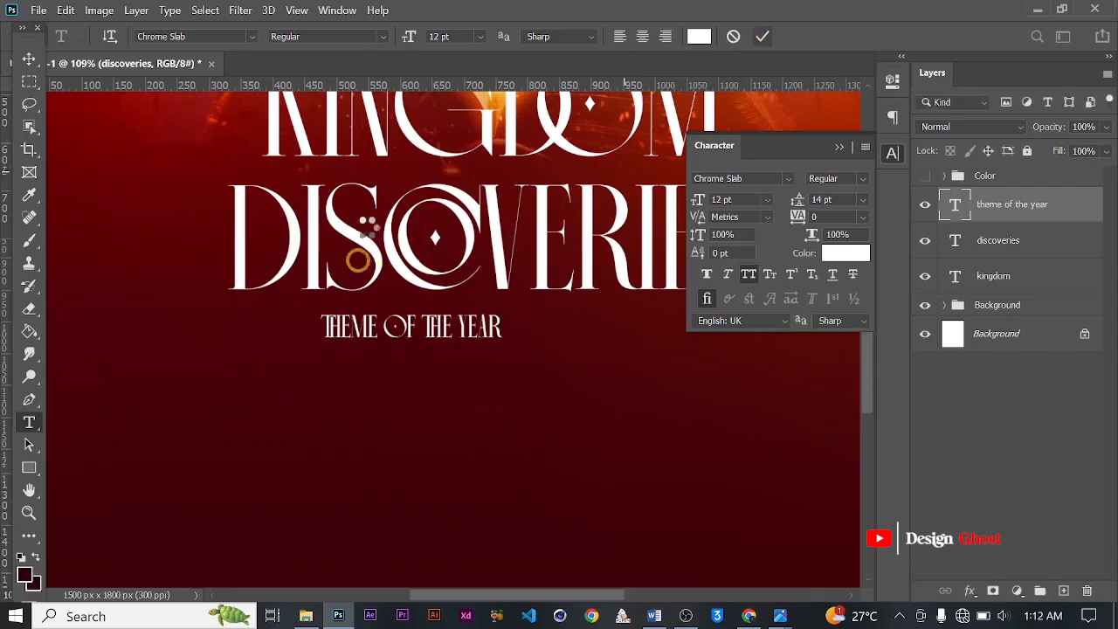
# Change the font of the THEME OF THE YEAR line to Poppins Bold.
pyautogui.scroll(2, 550, 252)
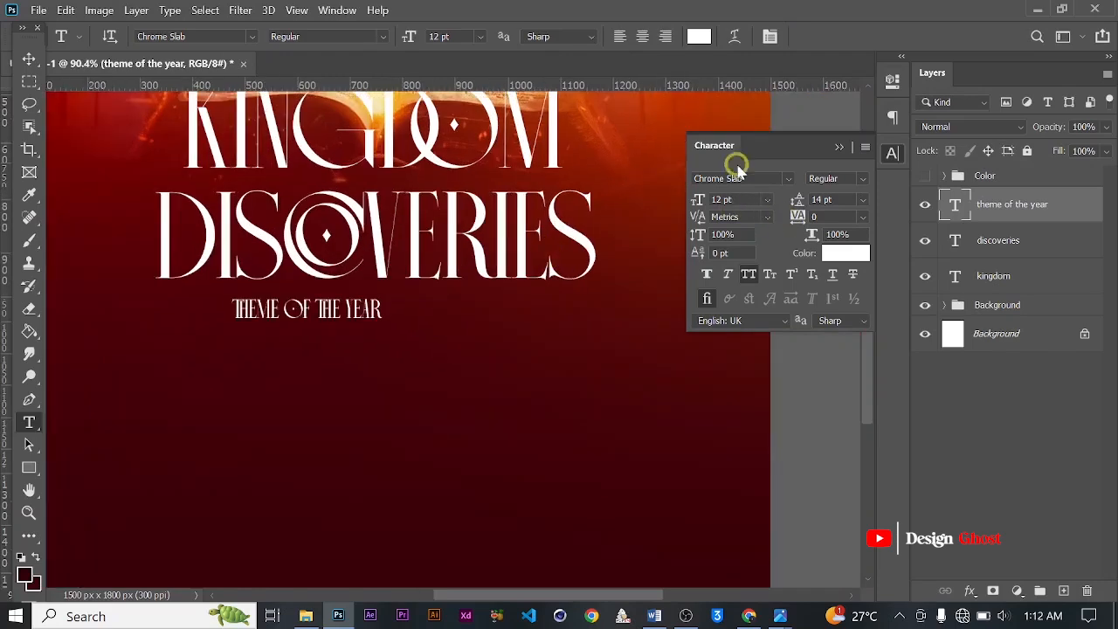
pyautogui.write('popl')
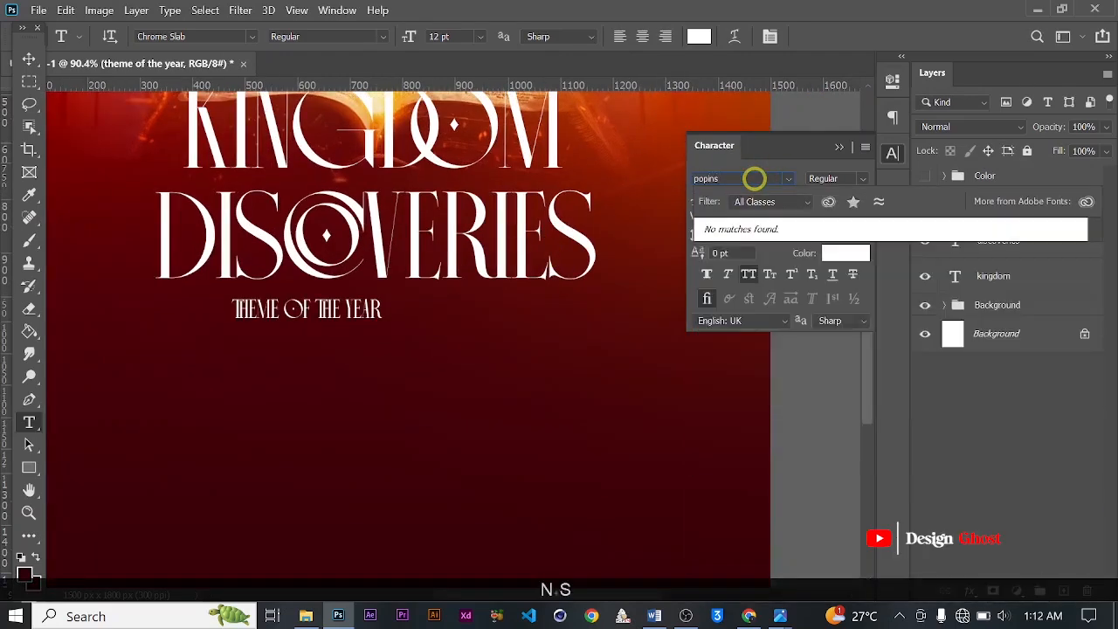
pyautogui.press('BackSpace')
pyautogui.press('BackSpace')
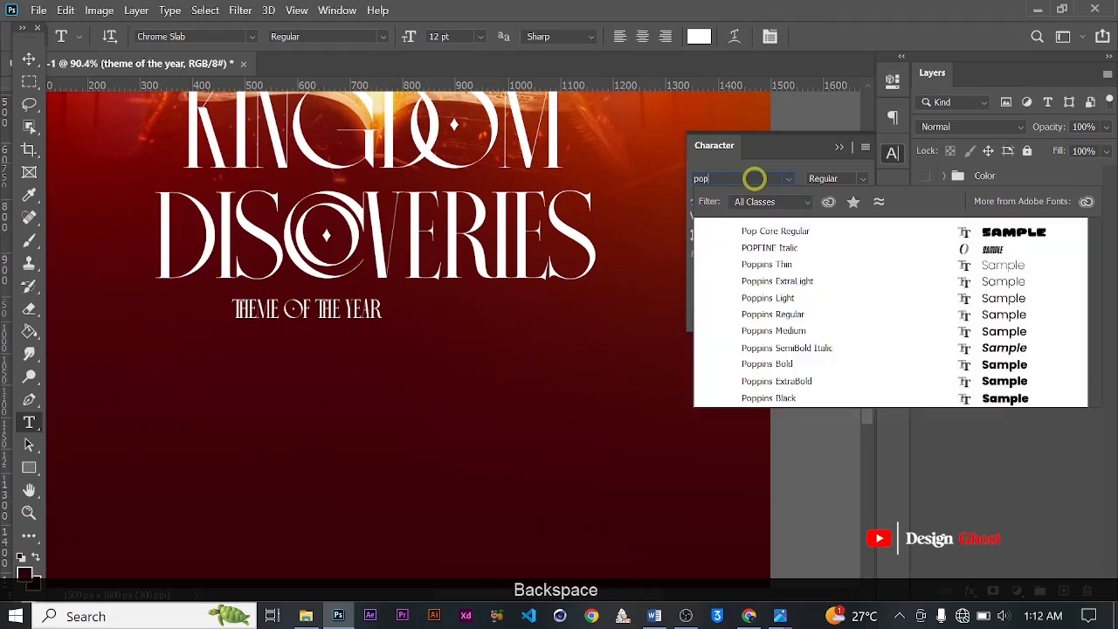
pyautogui.write('ppins')
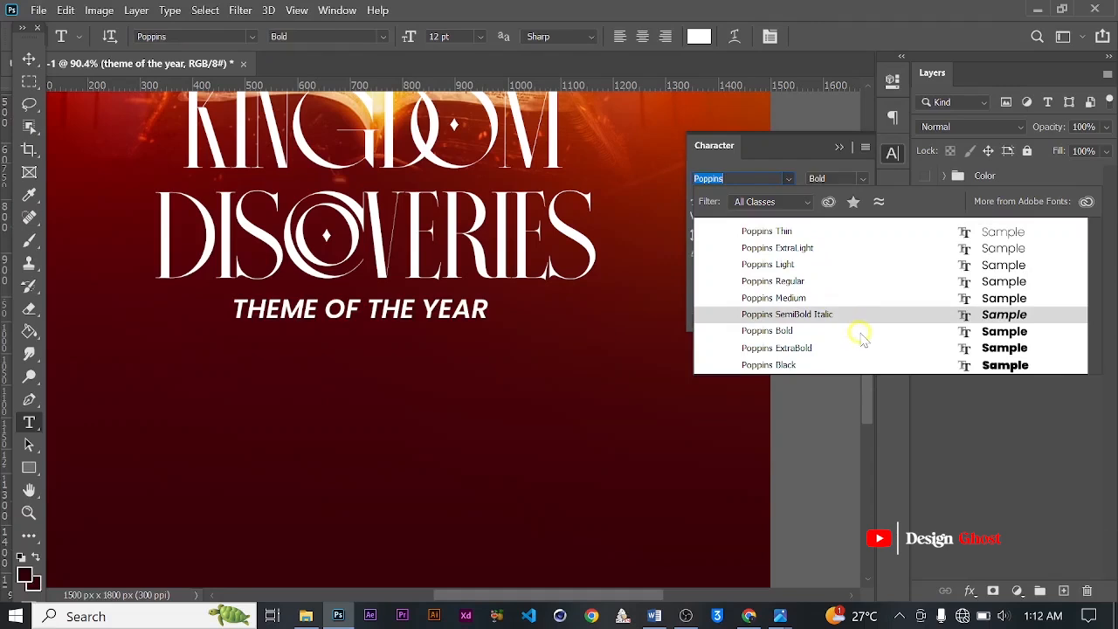
pyautogui.click(859, 332)
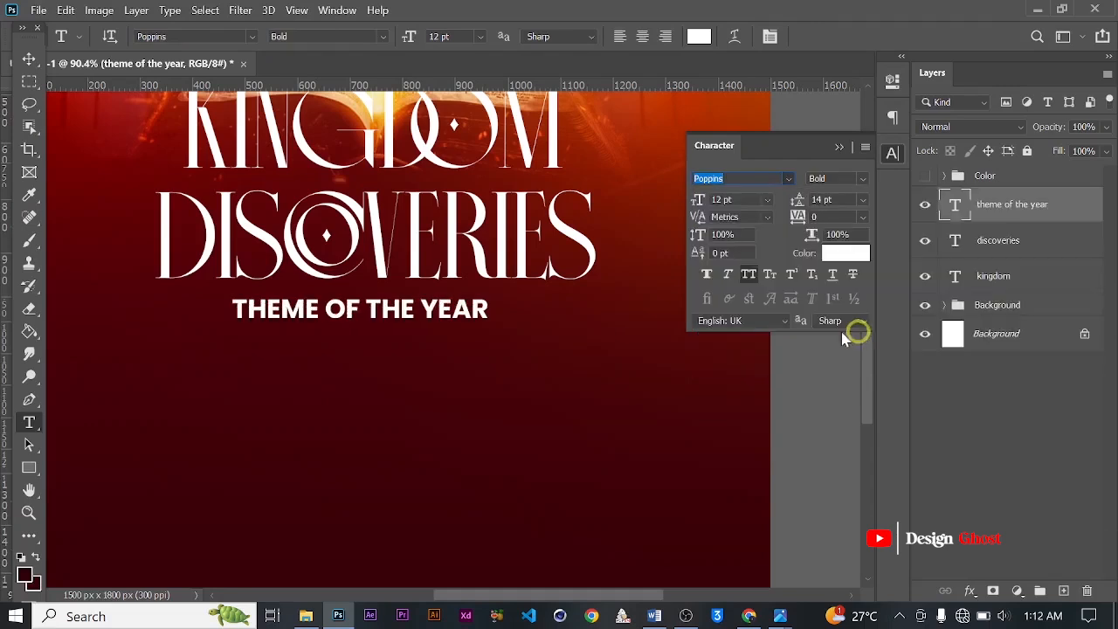
# Scale the THEME OF THE YEAR text down to about 52%, making it roughly 6.2 pt.
pyautogui.hotkey('ctrl', 't')
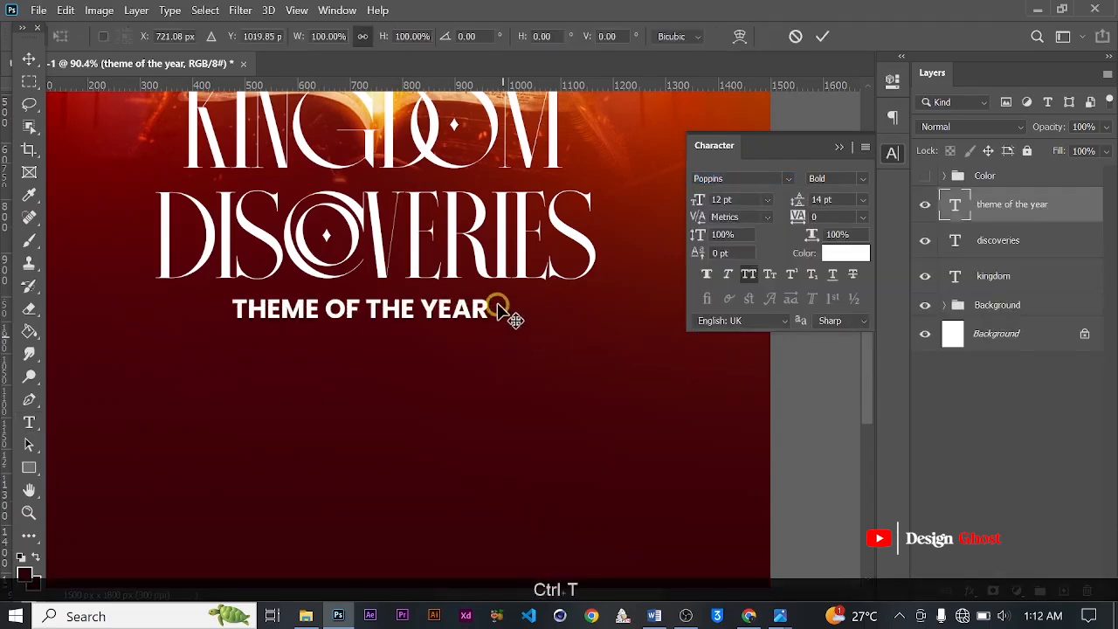
pyautogui.scroll(1, 498, 302)
pyautogui.moveTo(485, 290); pyautogui.dragTo(339, 303)
pyautogui.press('Return')
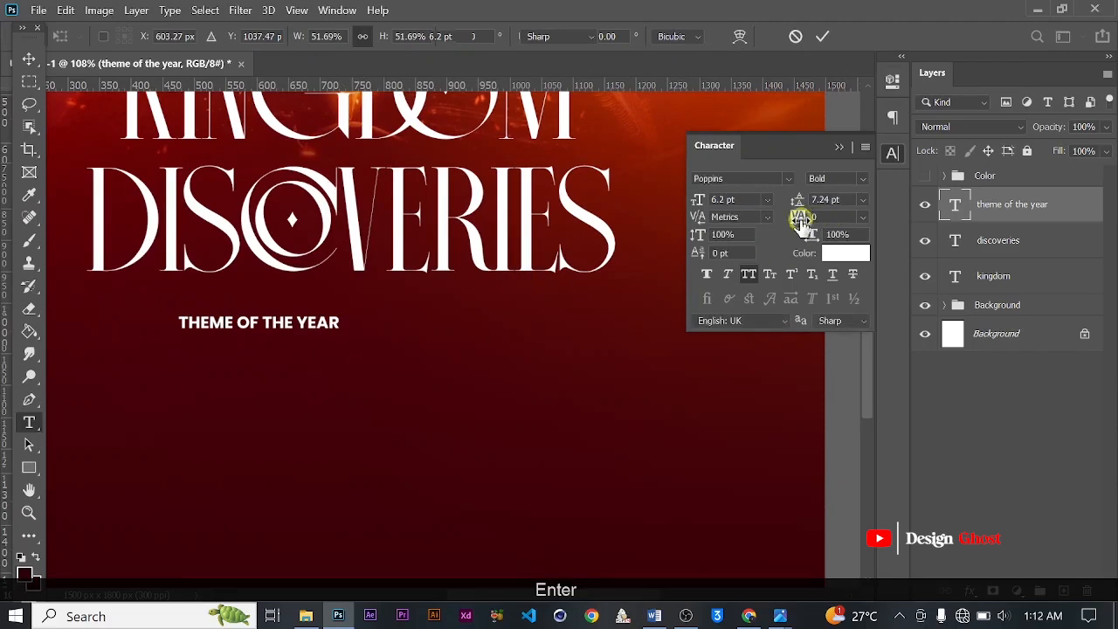
pyautogui.press('Return')
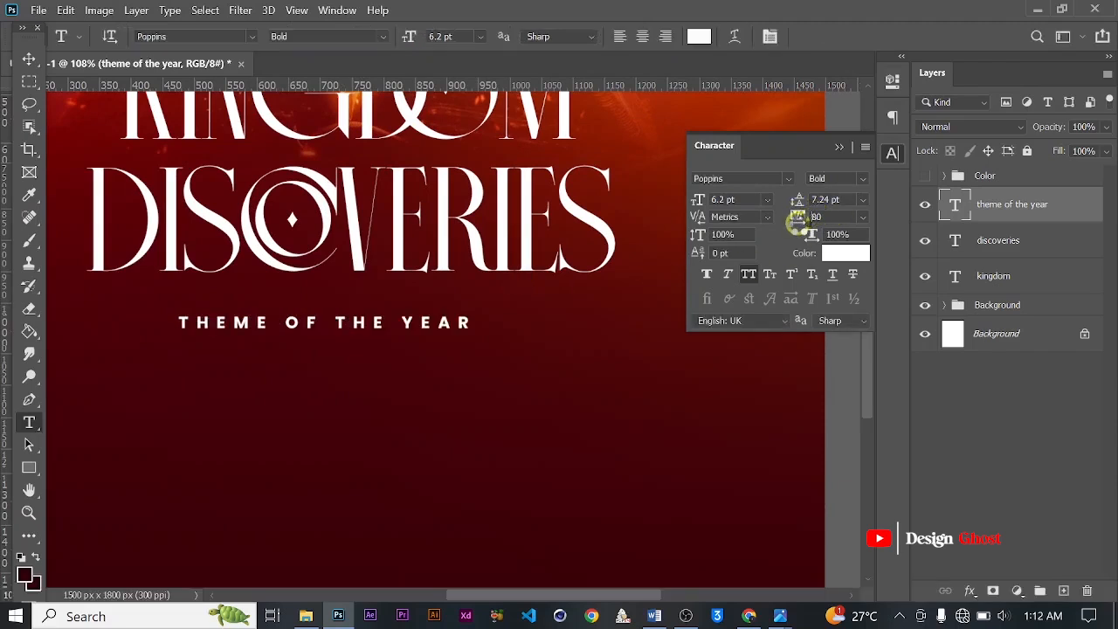
# Set the letter tracking of the THEME OF THE YEAR text to 140.
pyautogui.write('80')
pyautogui.press('Return')
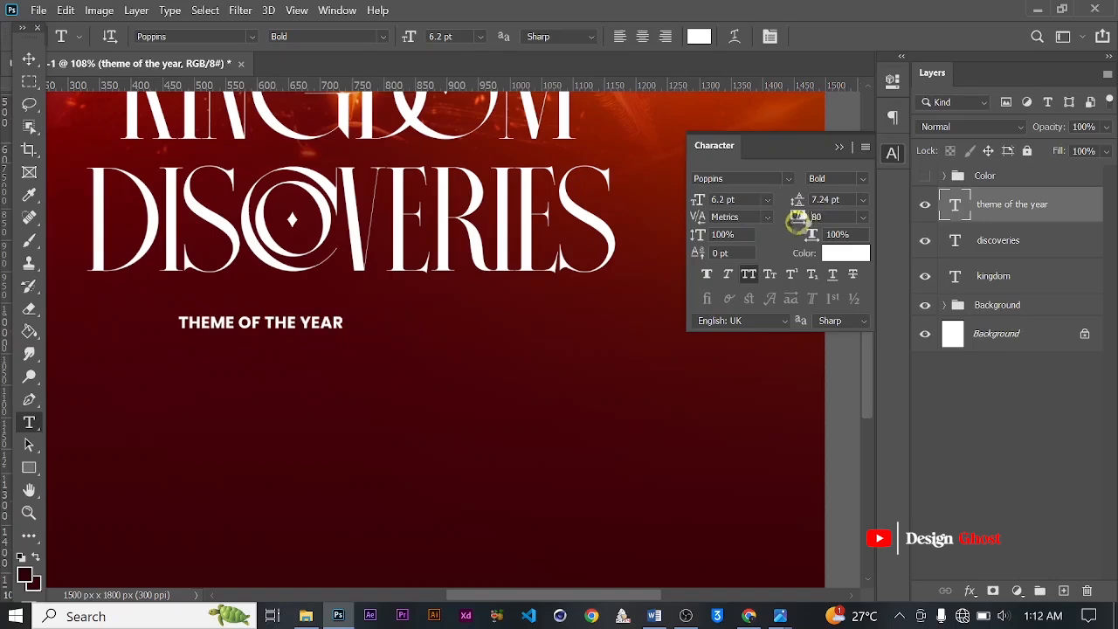
pyautogui.press('Return')
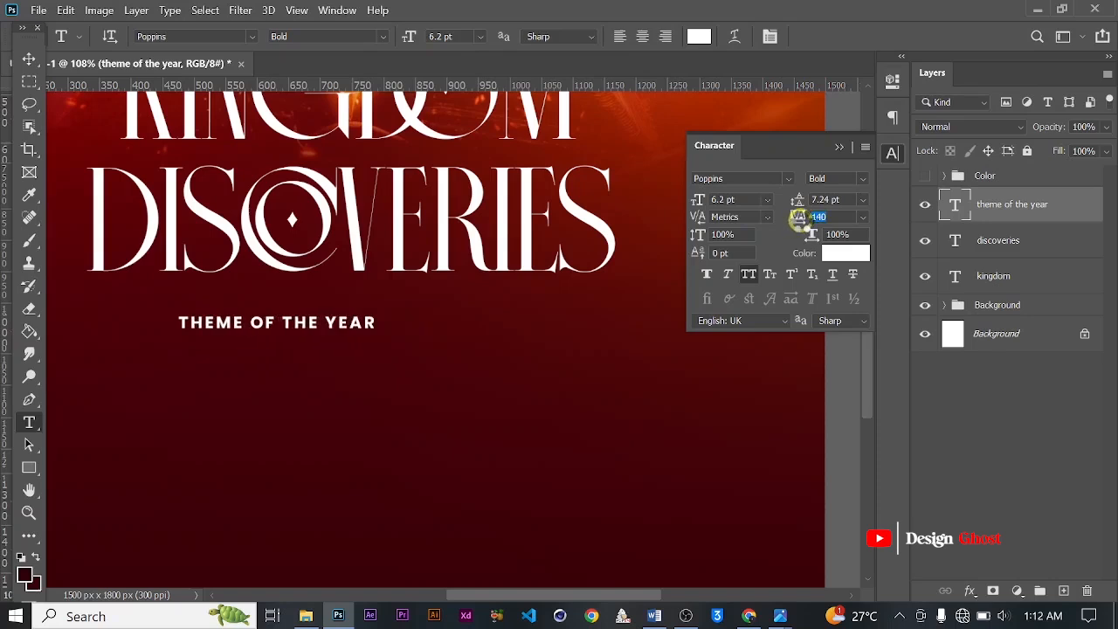
# Nudge the THEME OF THE YEAR line up slightly, closer to DISCOVERIES.
pyautogui.scroll(-3, 522, 315)
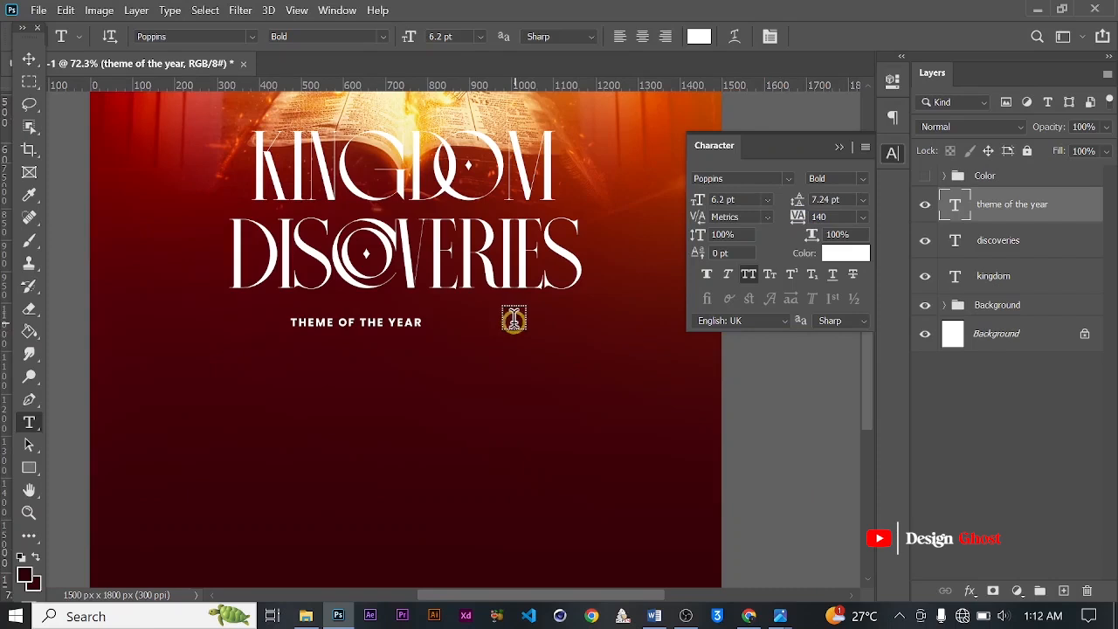
pyautogui.click(28, 62)
pyautogui.scroll(-4, 91, 117)
pyautogui.press('Up')
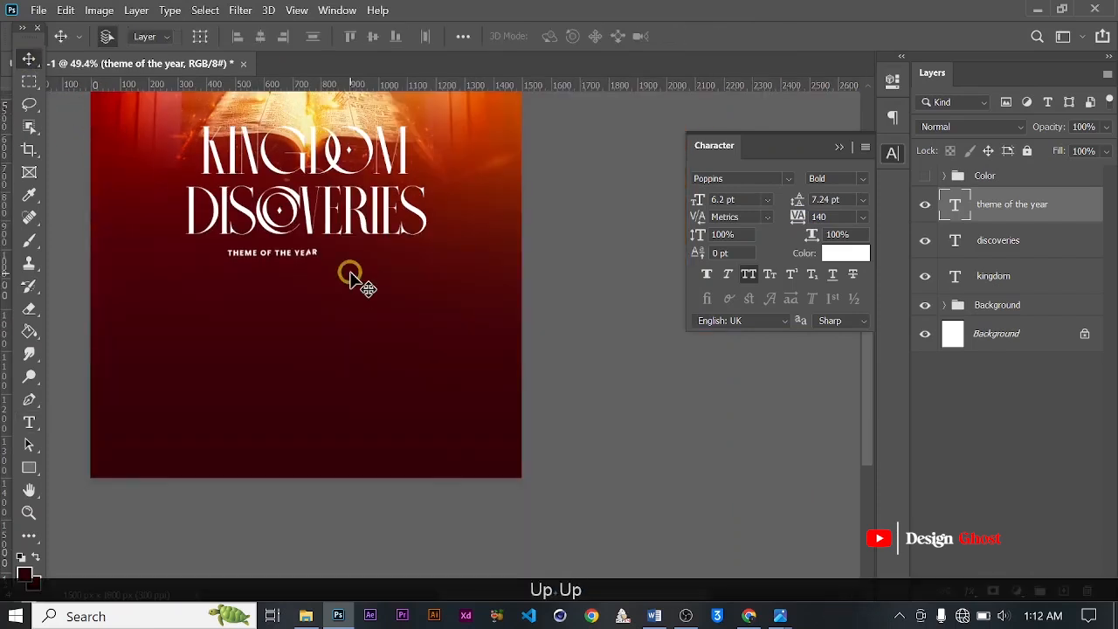
pyautogui.press('Up')
pyautogui.press('Up')
pyautogui.press('Up')
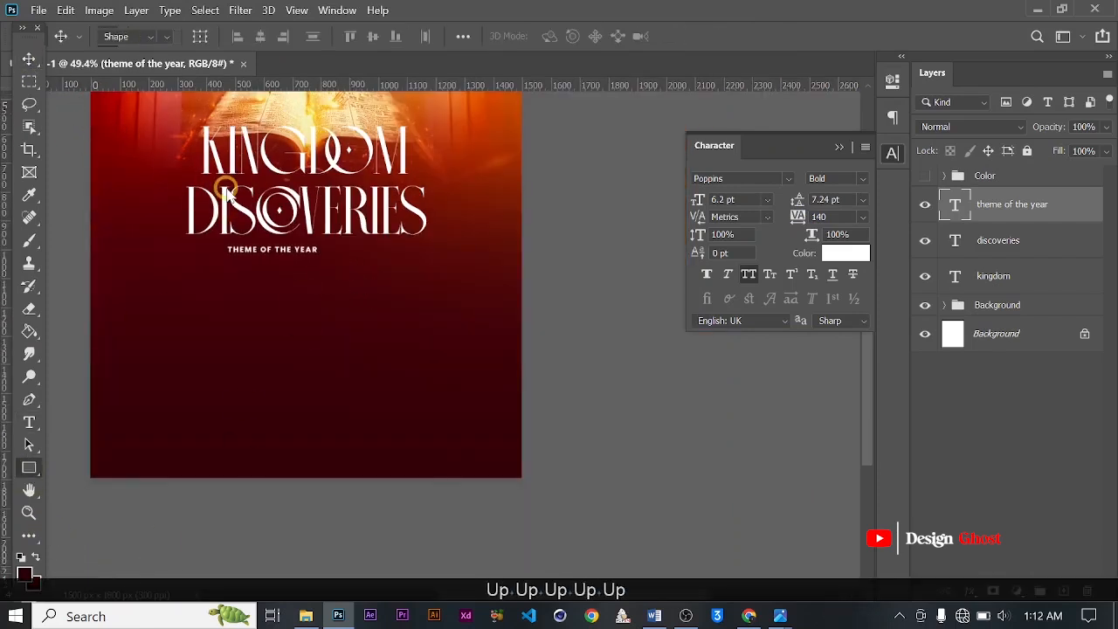
# Draw a thin horizontal rectangle about 798 by 4 px across the THEME OF THE YEAR text, roughly as wide as DISCOVERIES.
pyautogui.scroll(4, 214, 214)
pyautogui.moveTo(172, 271); pyautogui.dragTo(530, 272)
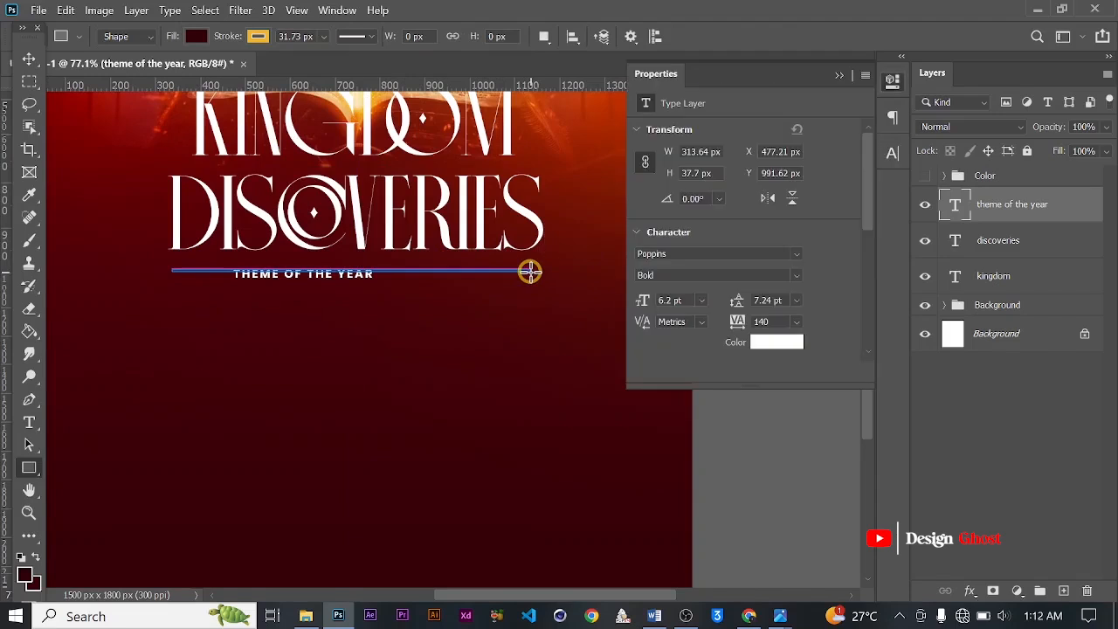
pyautogui.scroll(3, 530, 271)
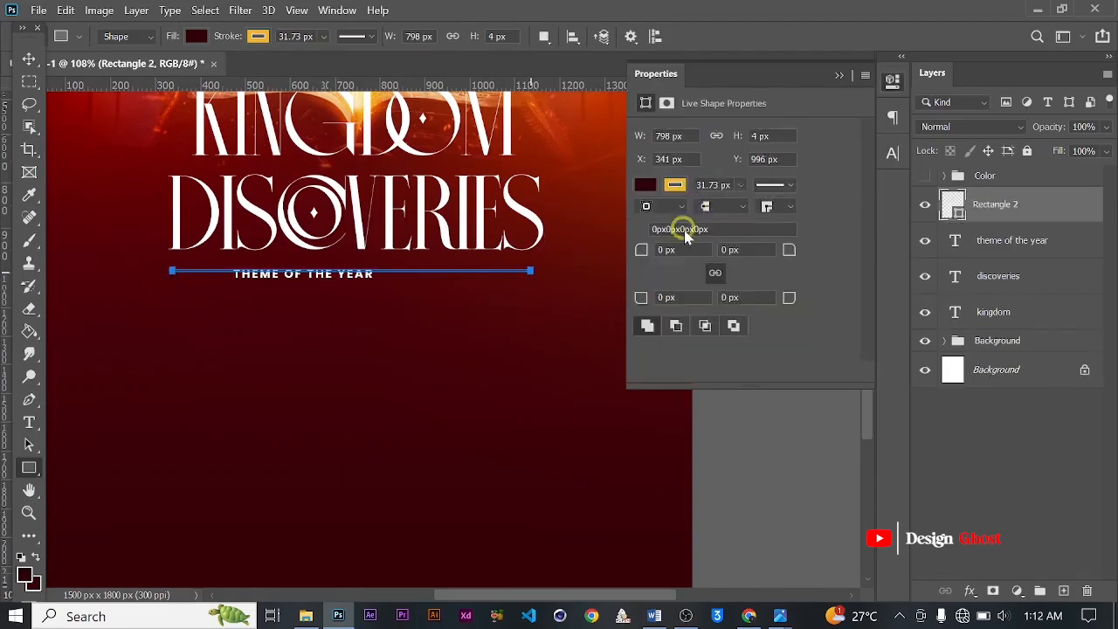
# Give the thin rectangle a white fill and set its stroke width to 0 px.
pyautogui.click(645, 186)
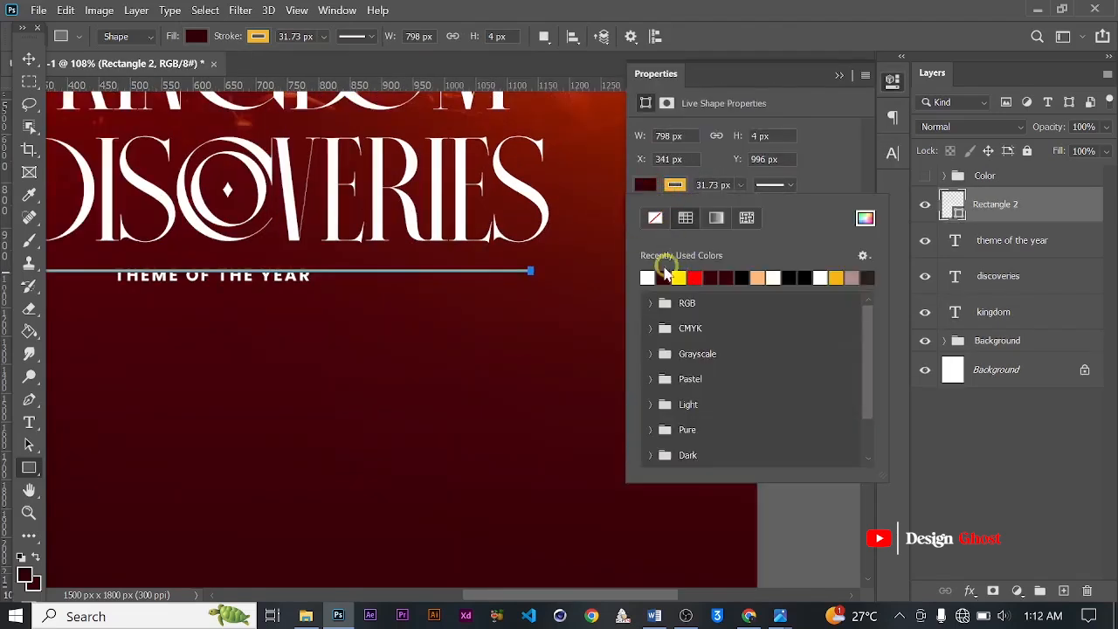
pyautogui.click(647, 276)
pyautogui.click(741, 185)
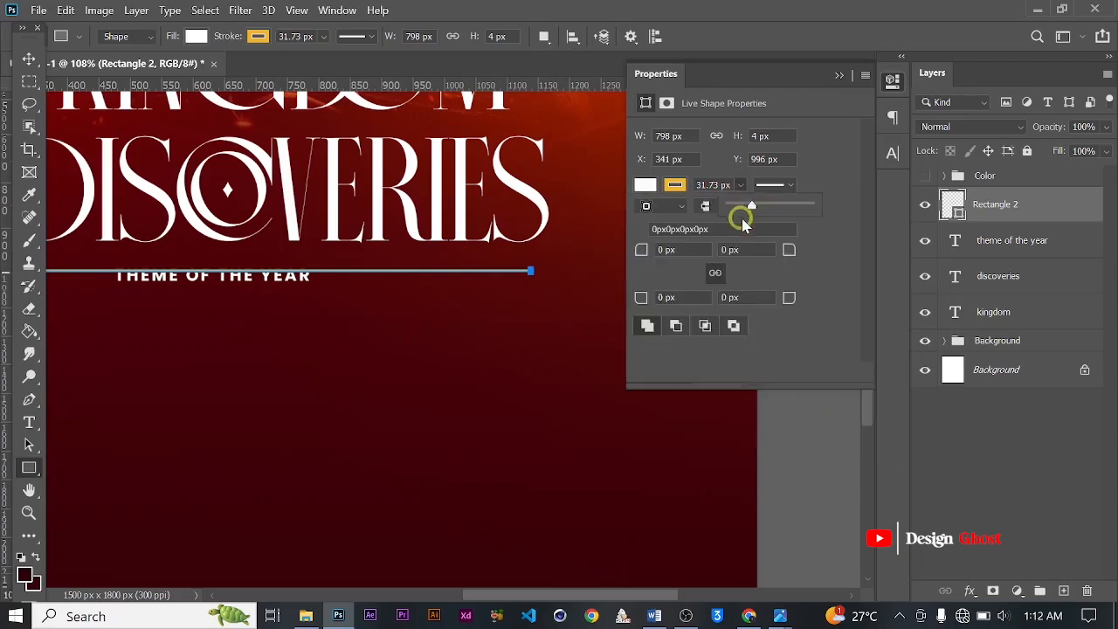
pyautogui.click(835, 80)
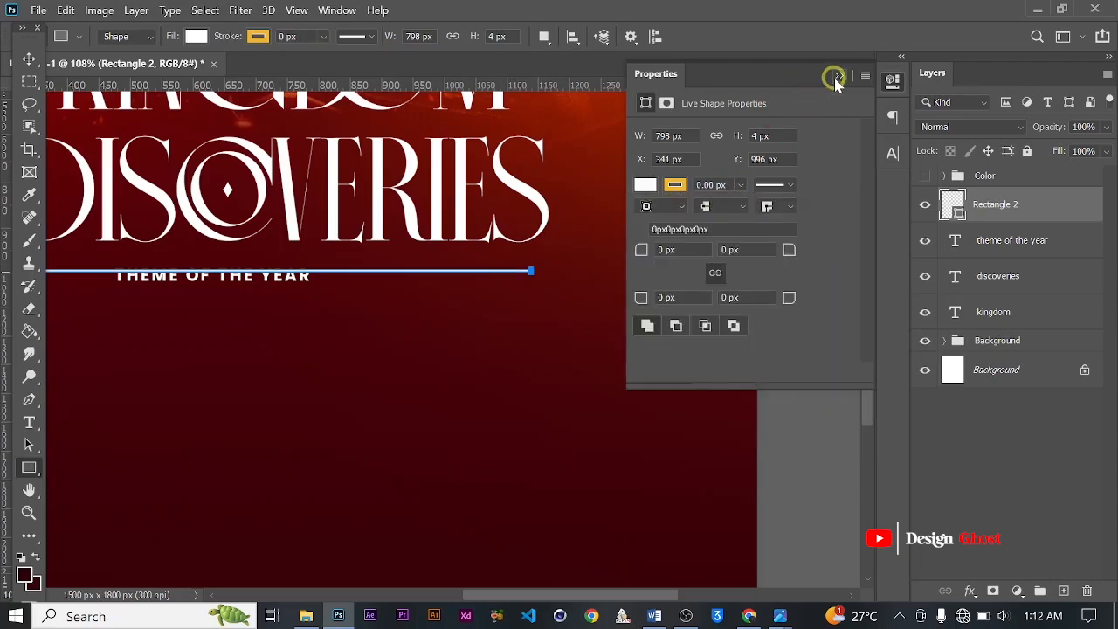
pyautogui.click(836, 77)
pyautogui.scroll(1, 105, 229)
# Thin the white rectangle to about 45% of its height, keeping its full width.
pyautogui.click(28, 59)
pyautogui.scroll(-1, 354, 328)
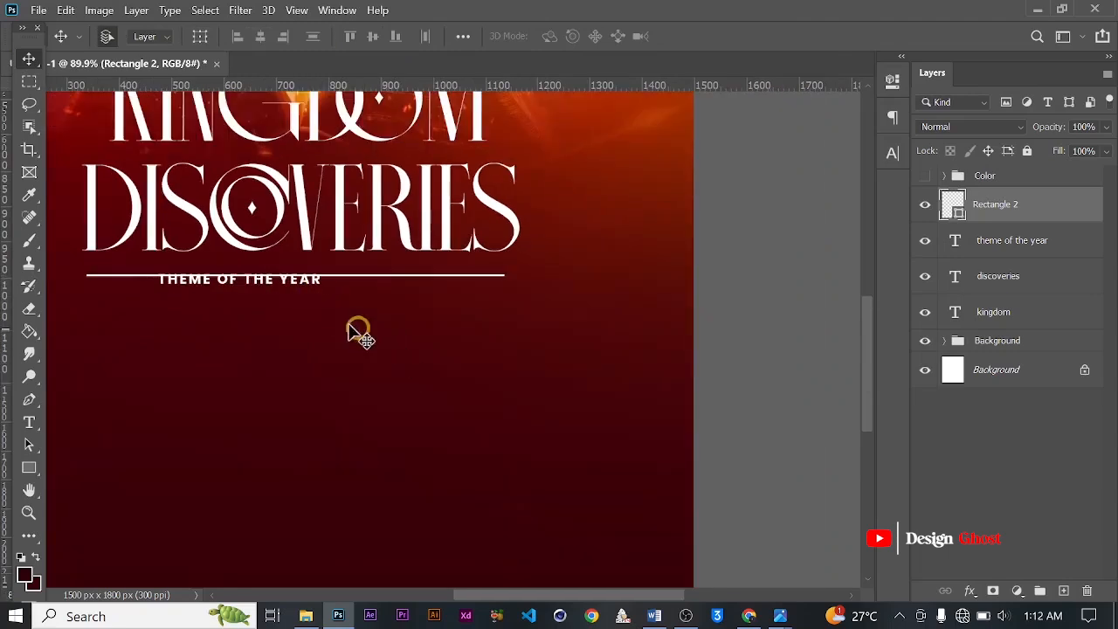
pyautogui.scroll(2, 280, 292)
pyautogui.hotkey('ctrl', 't')
pyautogui.scroll(6, 253, 258)
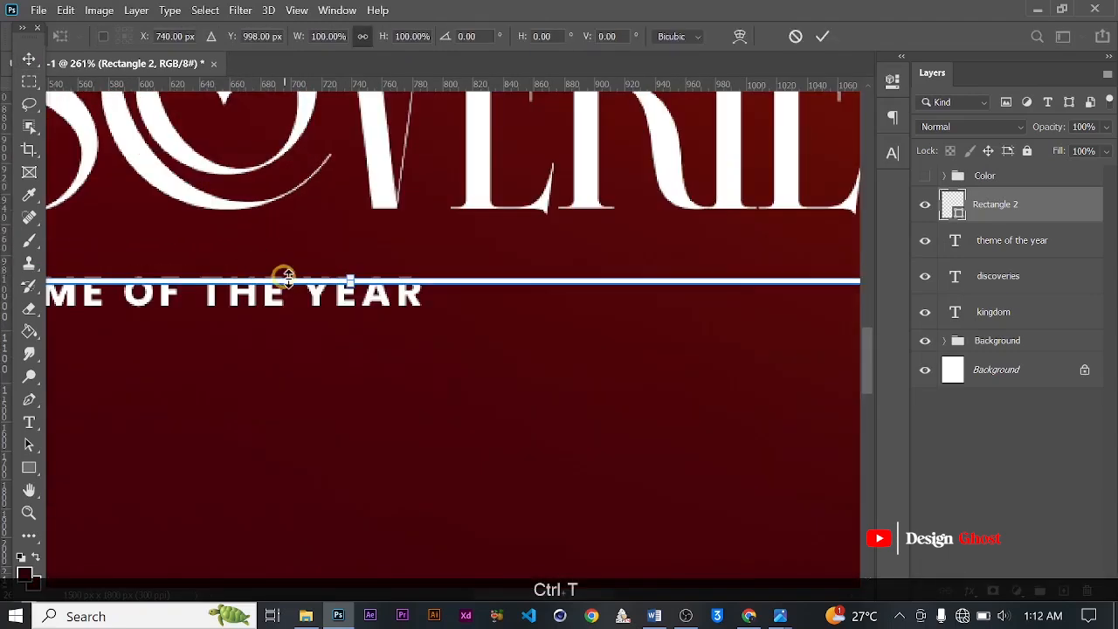
pyautogui.press('space')
pyautogui.moveTo(289, 286); pyautogui.dragTo(399, 292)
pyautogui.scroll(11, 439, 293)
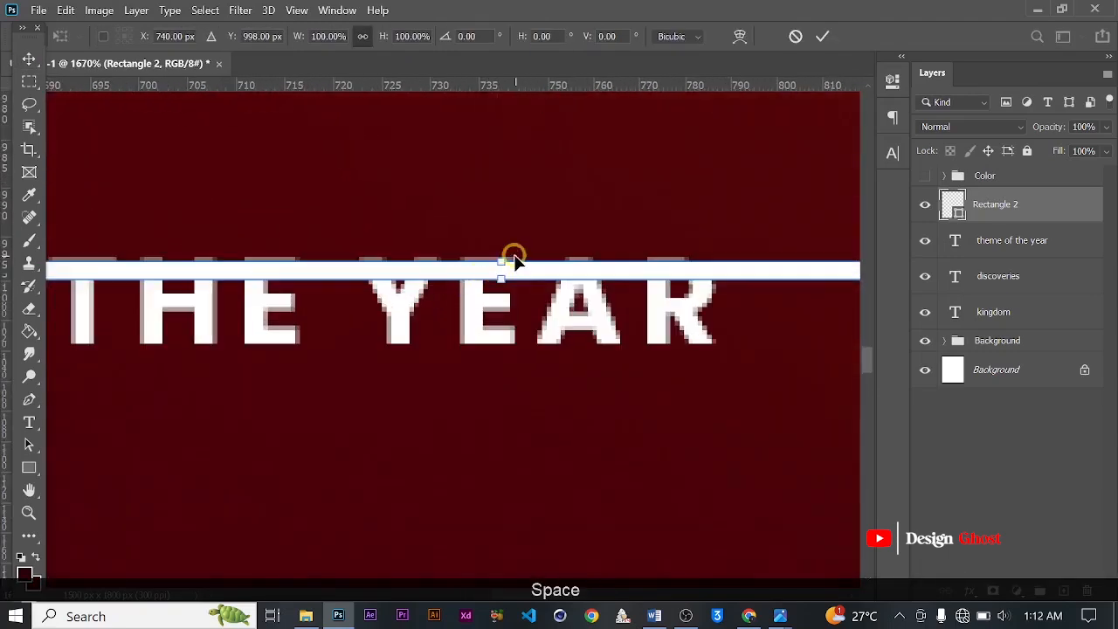
pyautogui.scroll(7, 515, 254)
pyautogui.moveTo(521, 240); pyautogui.dragTo(527, 263)
pyautogui.press('shift')
pyautogui.scroll(-4, 528, 275)
pyautogui.click(824, 43)
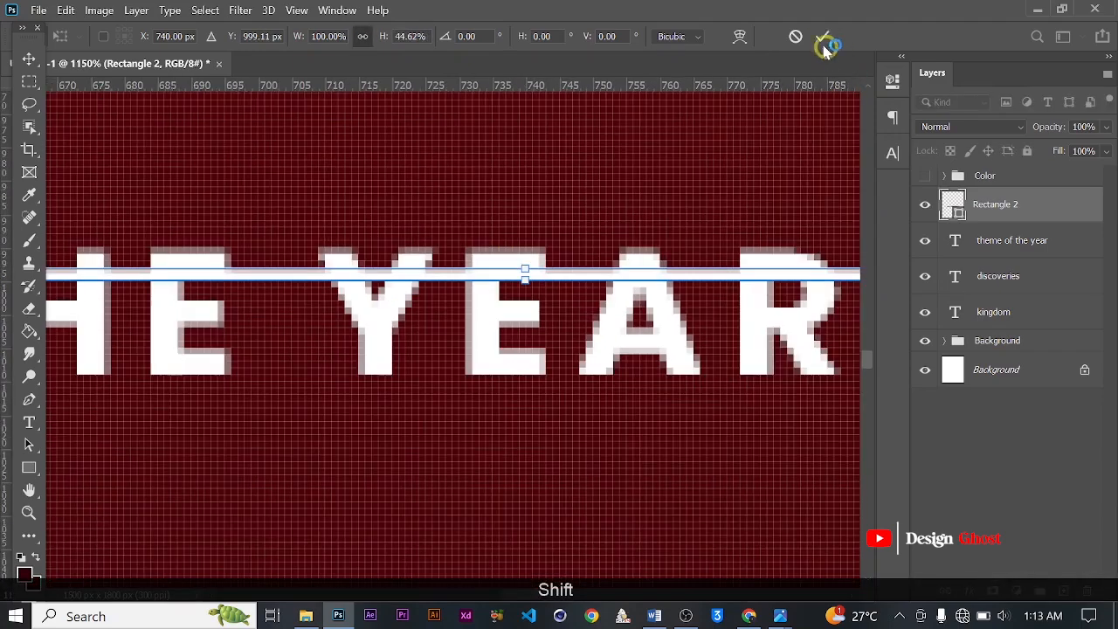
# Nudge the thin white line down until it runs through the vertical middle of the THEME OF THE YEAR text.
pyautogui.hotkey('ctrl', '0')
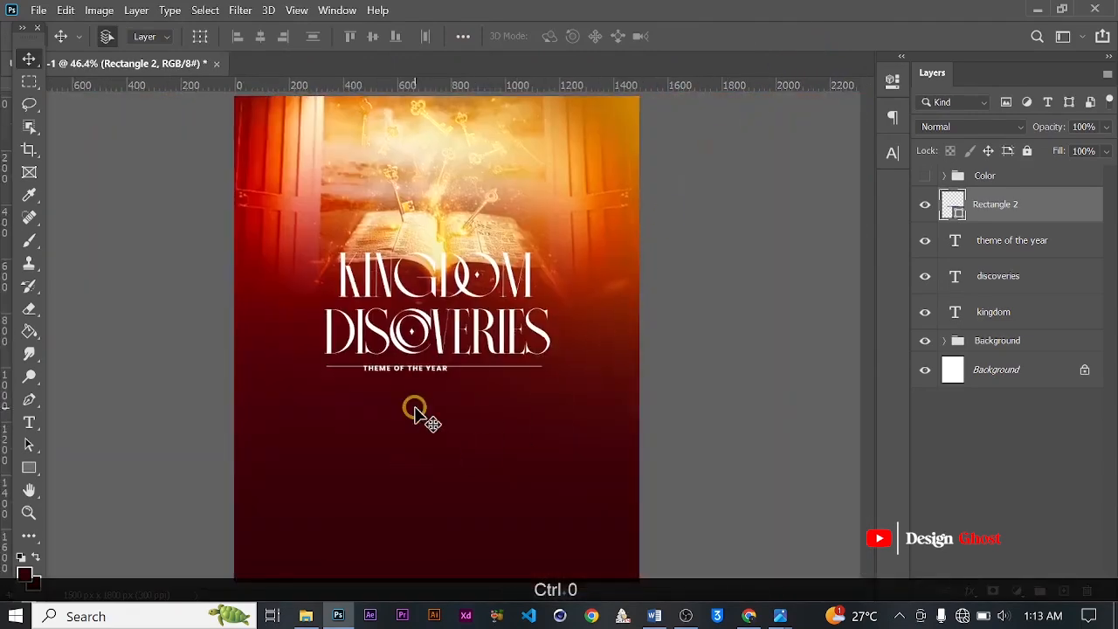
pyautogui.press('Down')
pyautogui.press('Down')
pyautogui.press('Down')
pyautogui.press('Down')
pyautogui.press('Down')
pyautogui.press('Down')
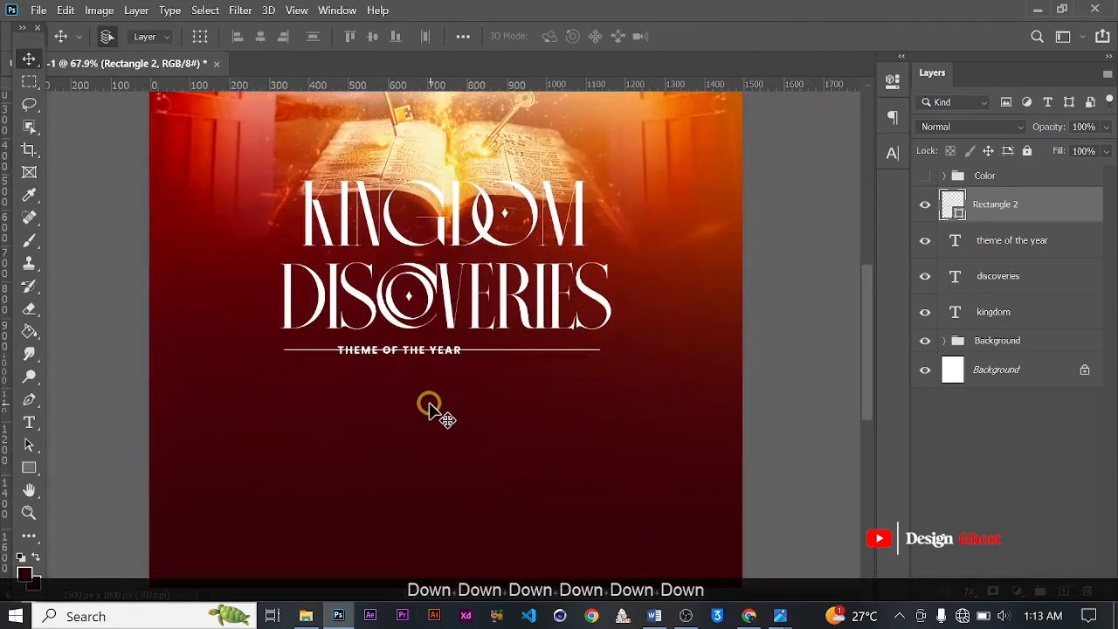
# Rasterize the Rectangle 2 layer and delete the part of the line behind THEME OF THE YEAR, leaving a segment on each side.
pyautogui.rightClick(1041, 208)
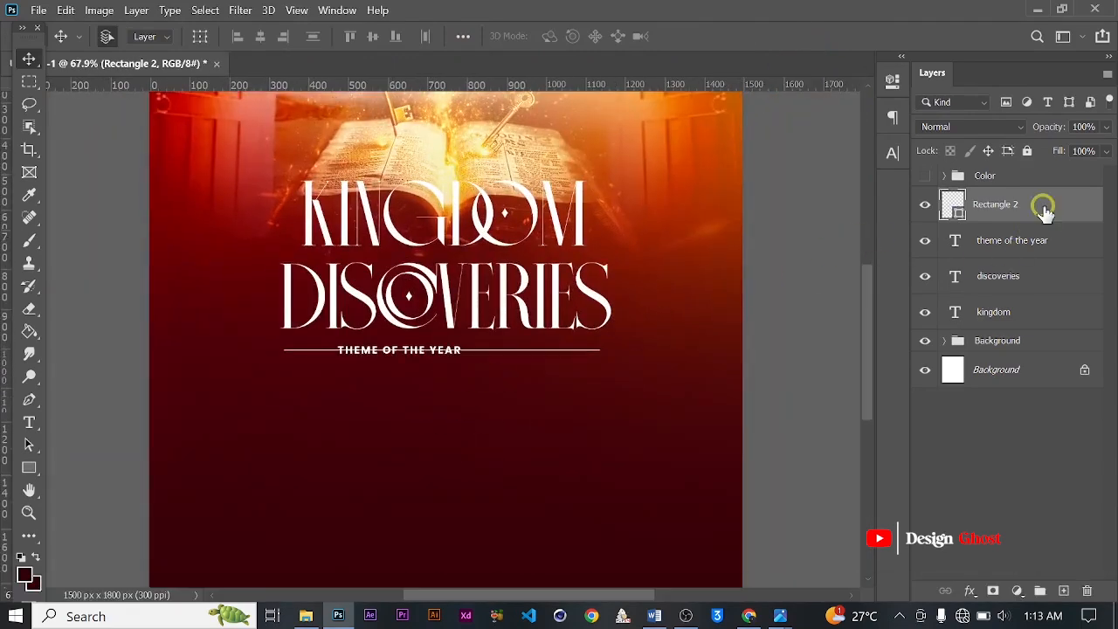
pyautogui.click(869, 272)
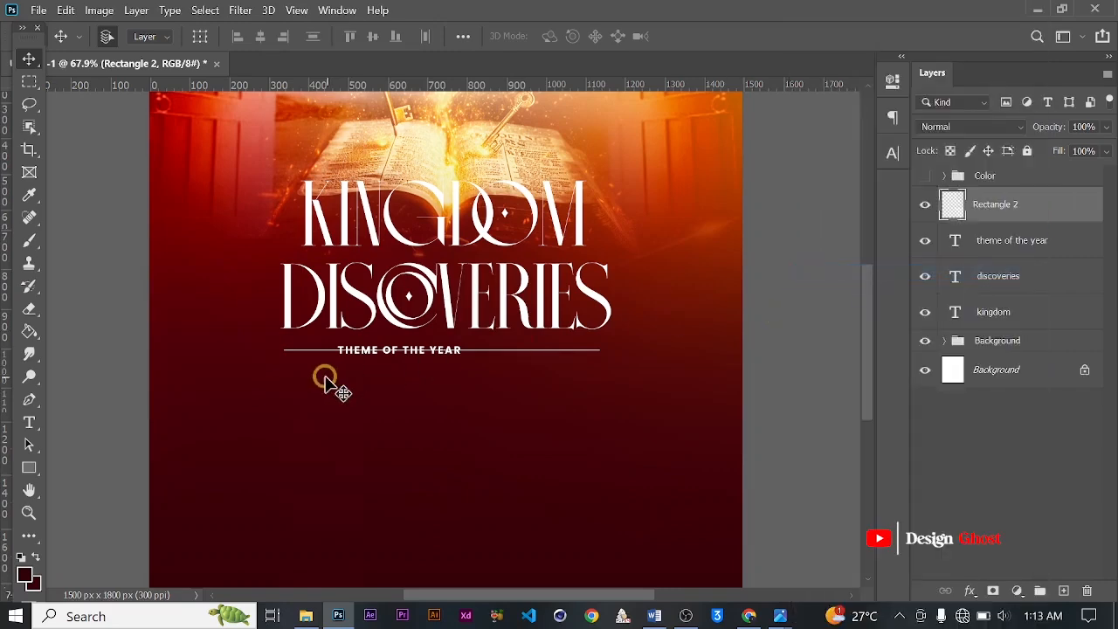
pyautogui.scroll(3, 324, 377)
pyautogui.click(26, 80)
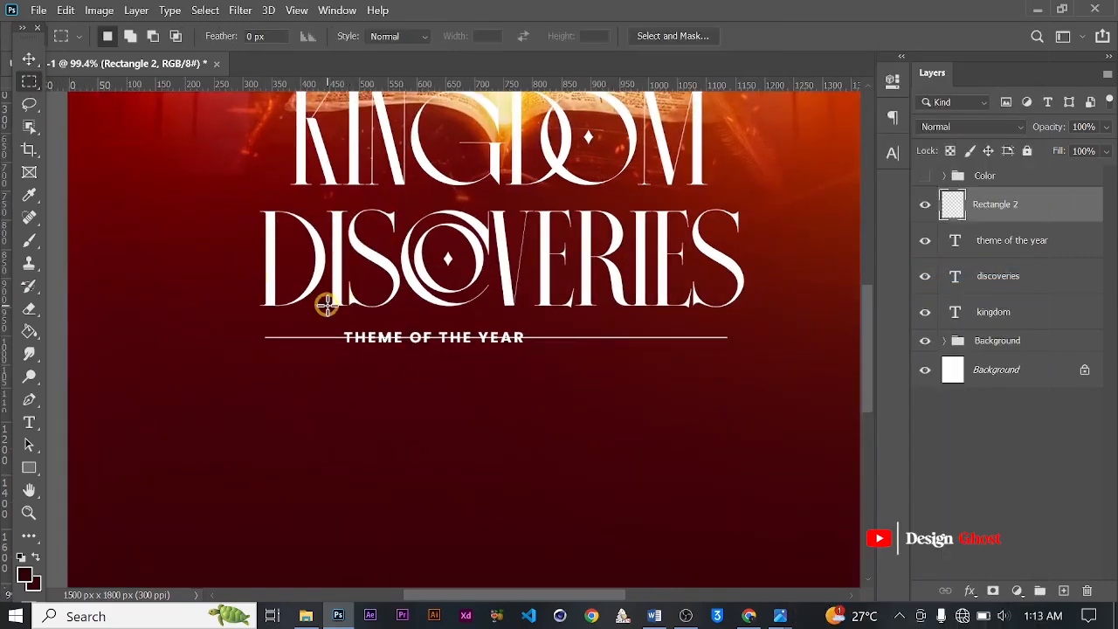
pyautogui.moveTo(327, 310); pyautogui.dragTo(553, 367)
pyautogui.press('BackSpace')
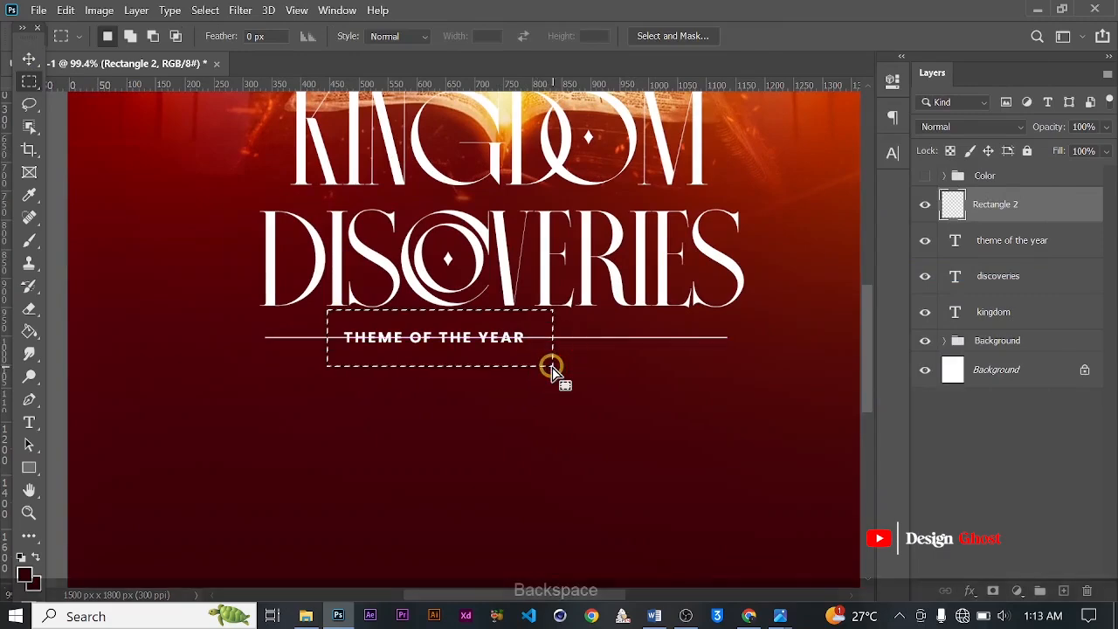
pyautogui.scroll(-5, 554, 373)
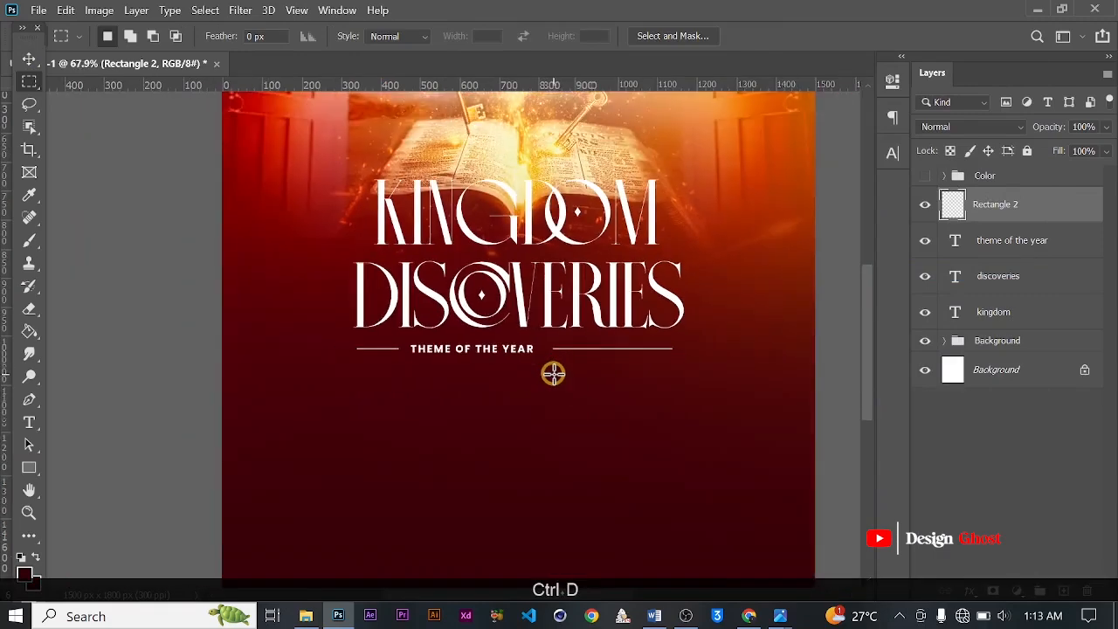
pyautogui.click(28, 59)
pyautogui.scroll(-1, 410, 275)
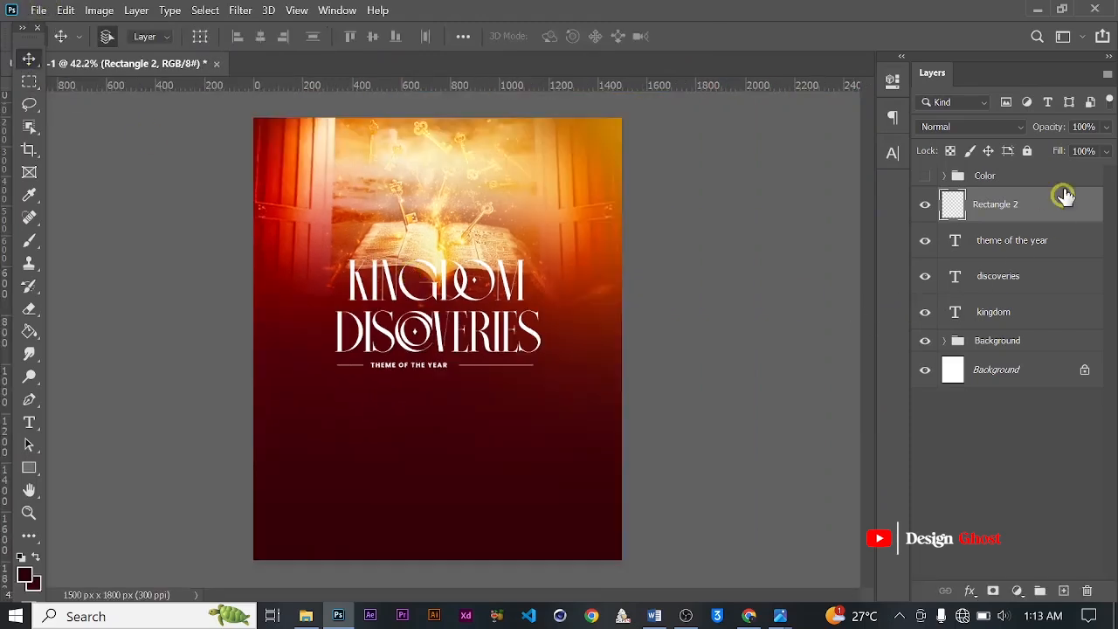
pyautogui.scroll(2, 424, 421)
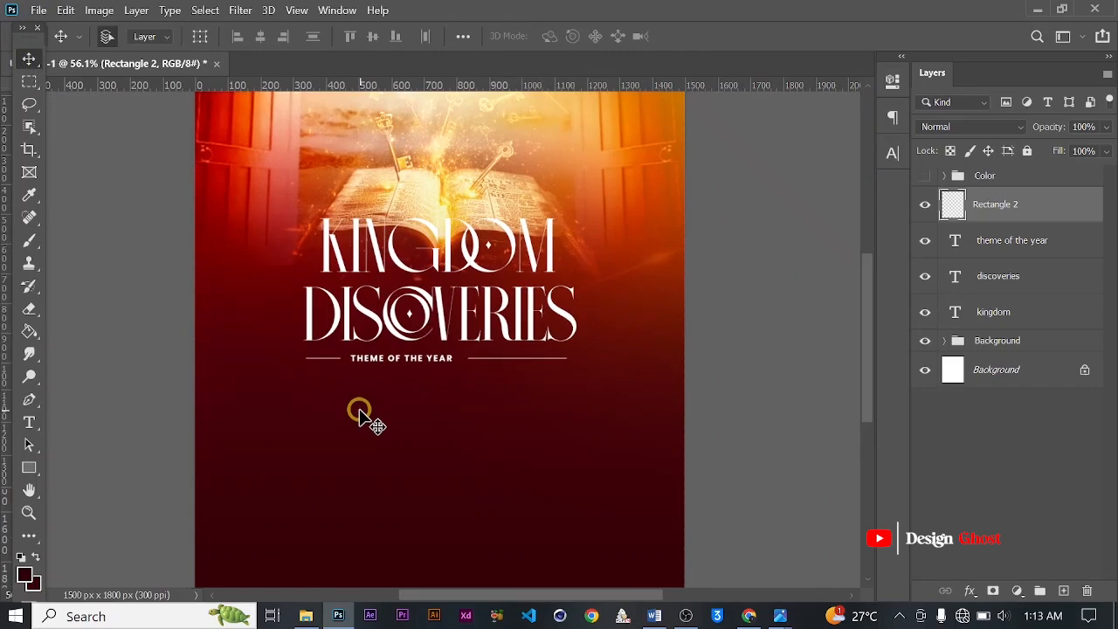
pyautogui.scroll(2, 297, 436)
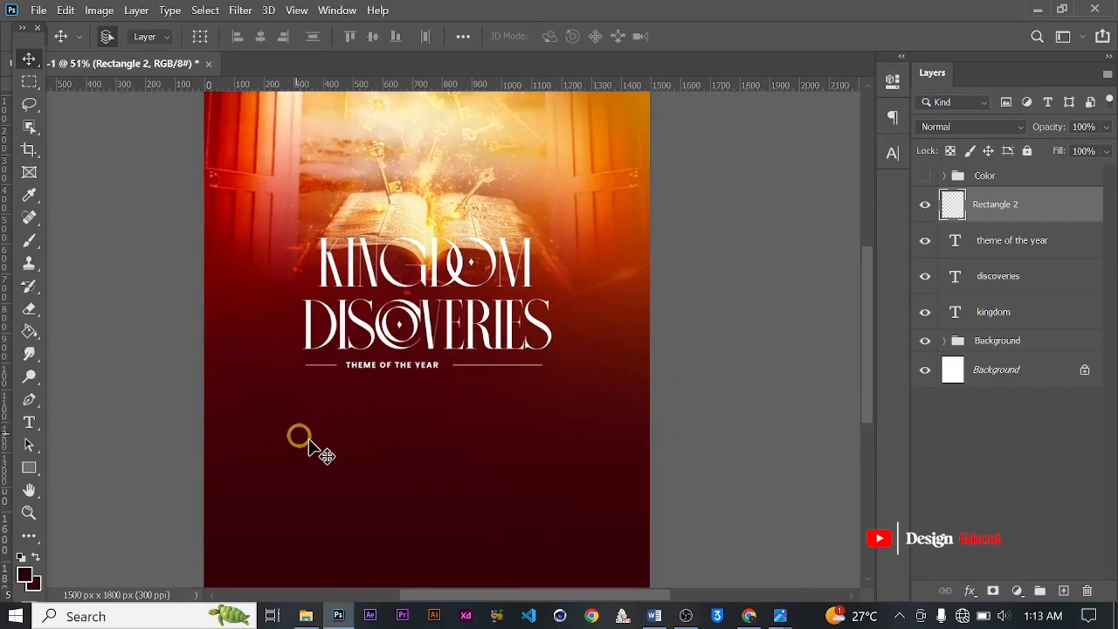
pyautogui.moveTo(357, 437); pyautogui.dragTo(375, 386)
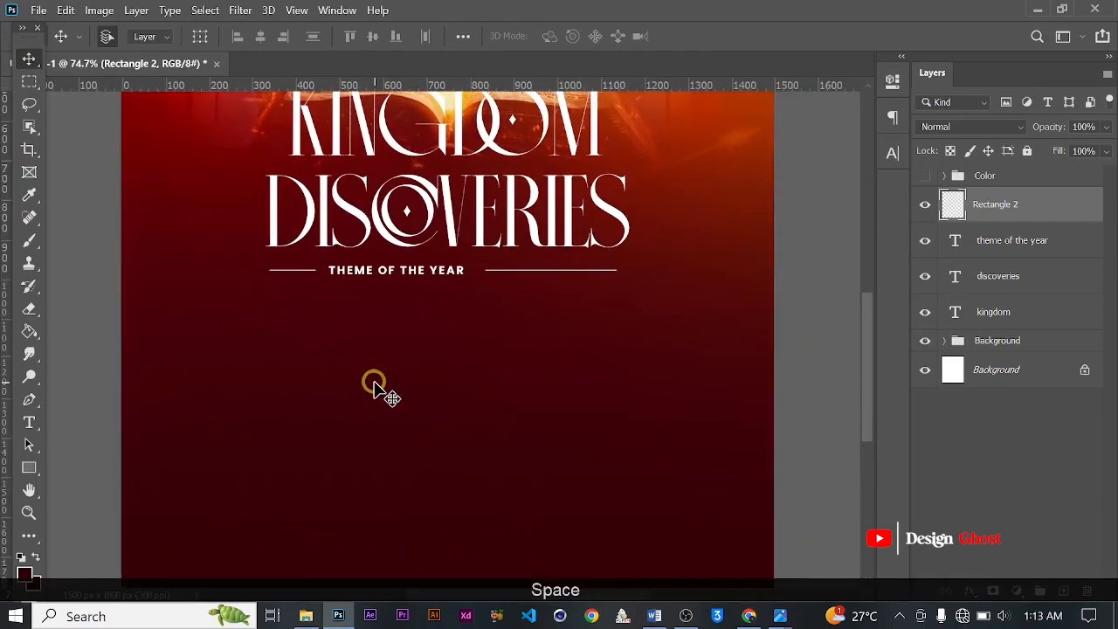
pyautogui.scroll(-4, 374, 382)
pyautogui.scroll(3, 374, 383)
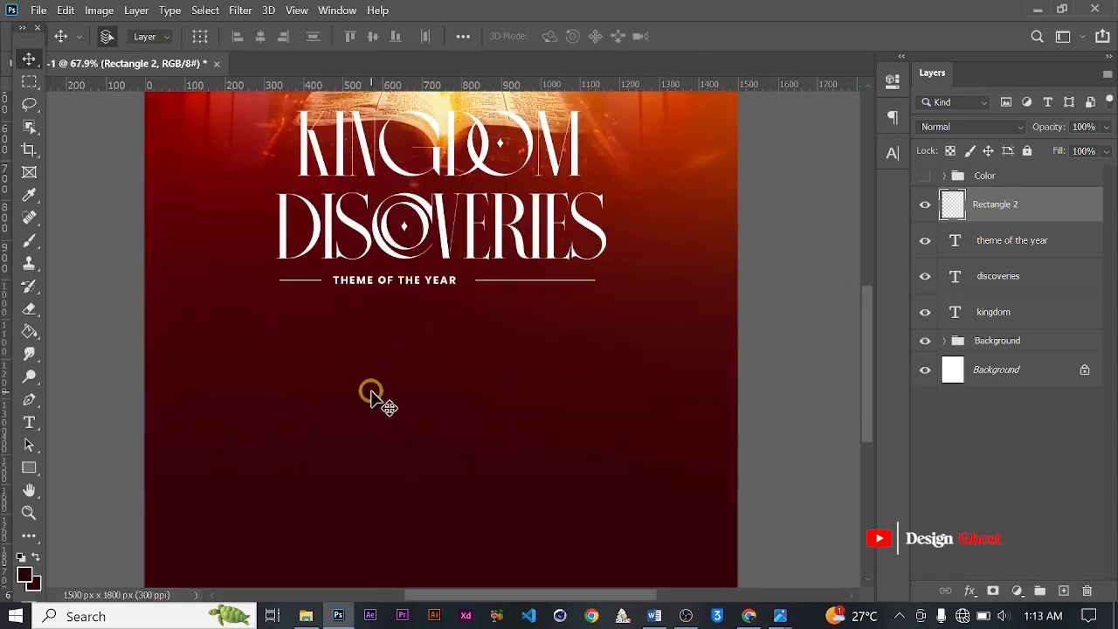
pyautogui.scroll(2, 370, 395)
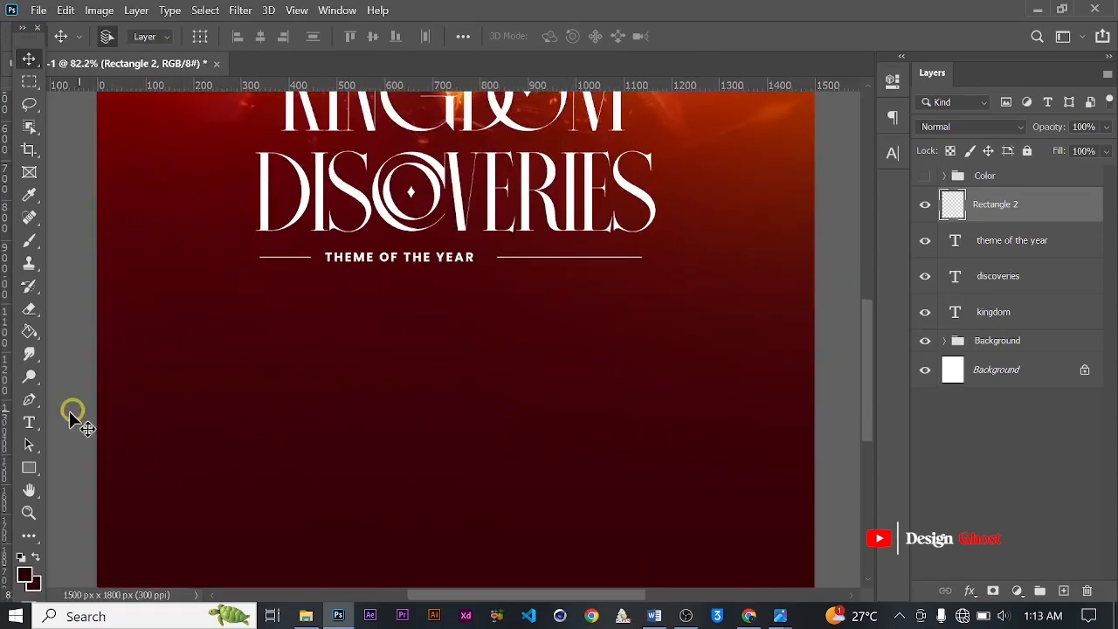
pyautogui.click(31, 423)
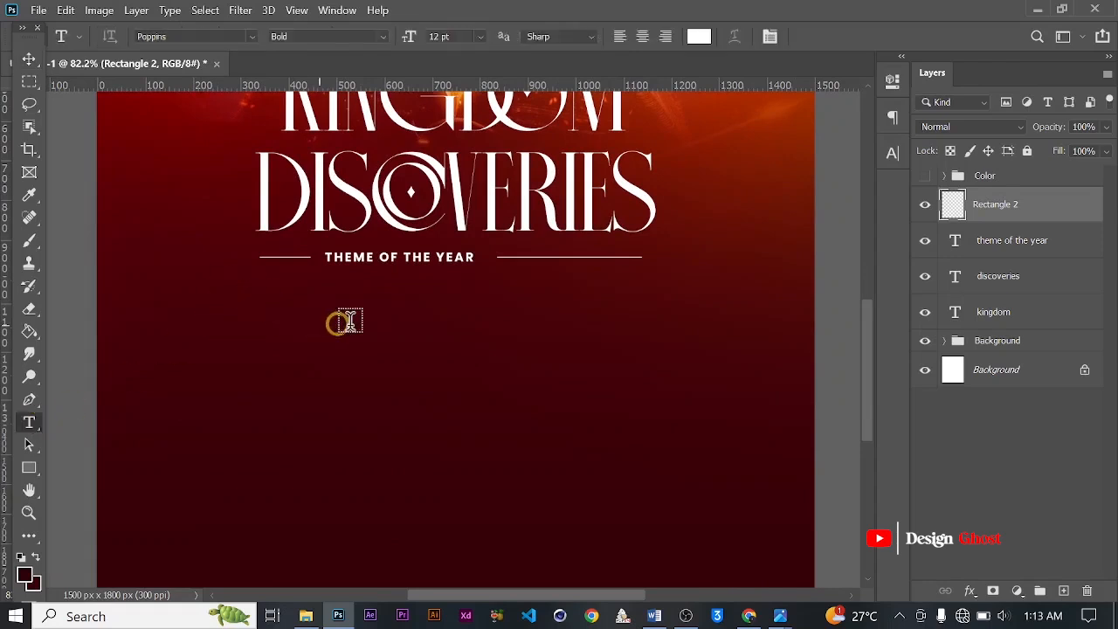
pyautogui.click(327, 327)
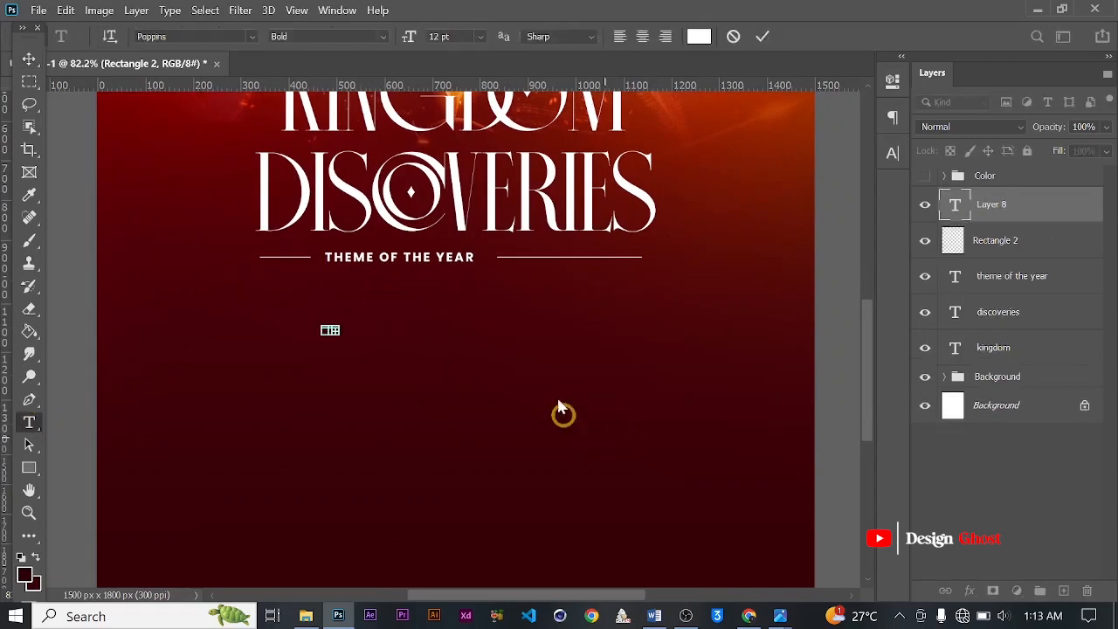
pyautogui.click(756, 38)
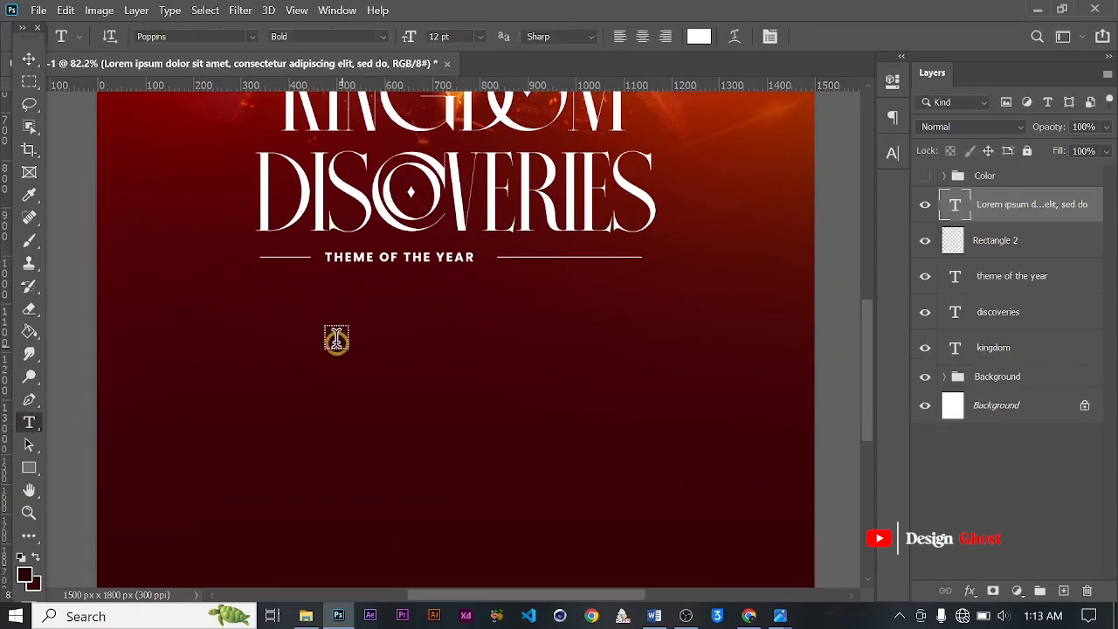
pyautogui.press('BackSpace')
# Add a text layer below the THEME OF THE YEAR caption reading WORSHIP WITH US BOTH, with ONLINE AND IN PERSON on a second line.
pyautogui.click(319, 351)
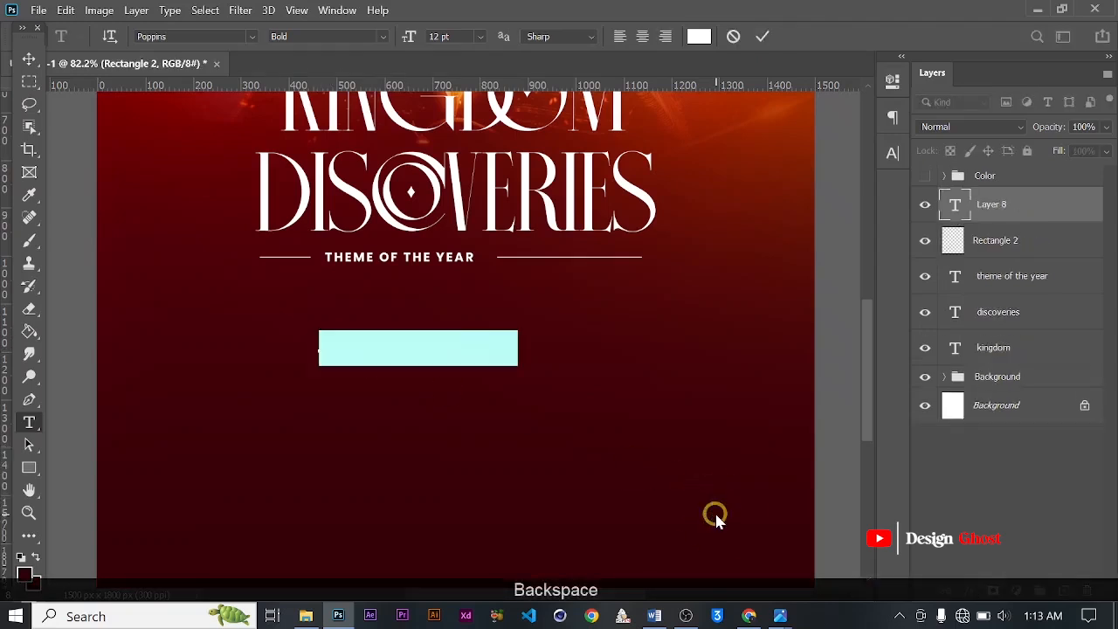
pyautogui.write('worsh')
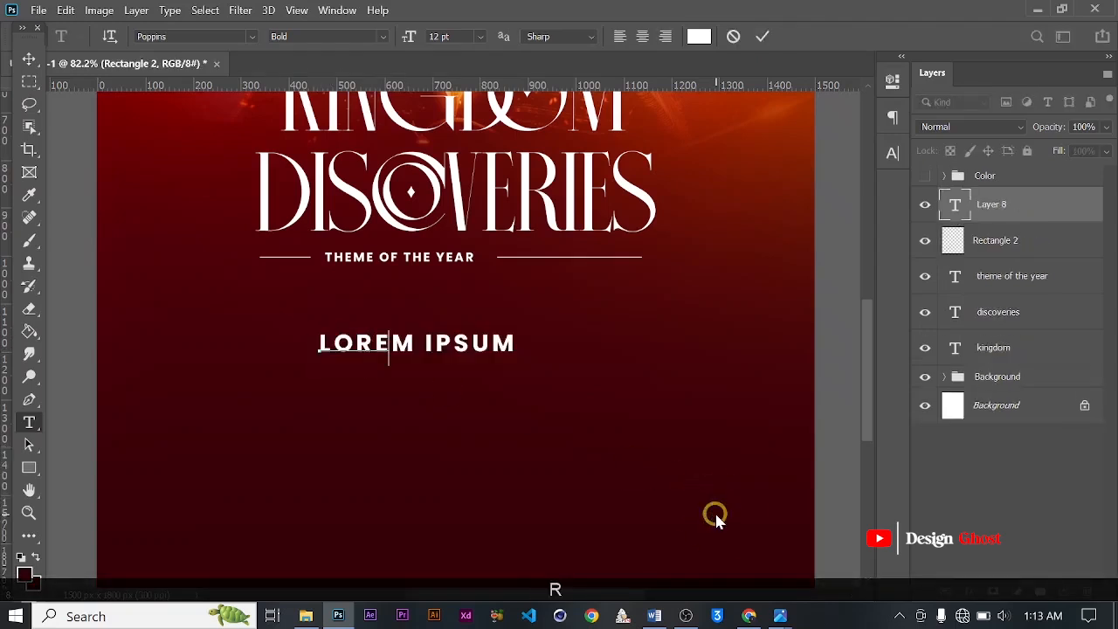
pyautogui.write('ip with ')
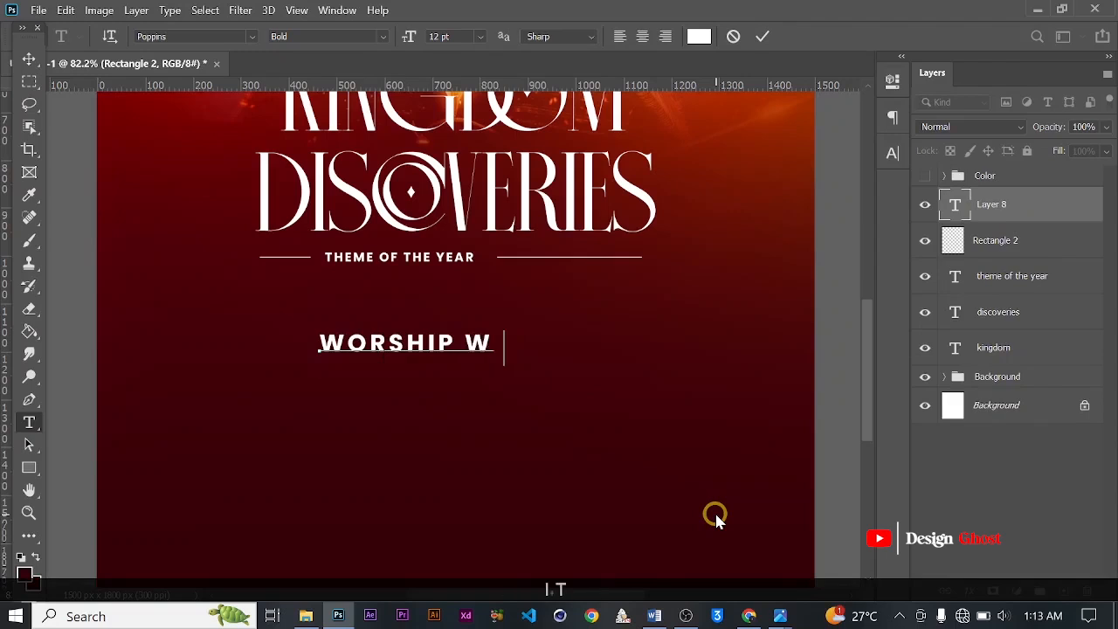
pyautogui.write('us ')
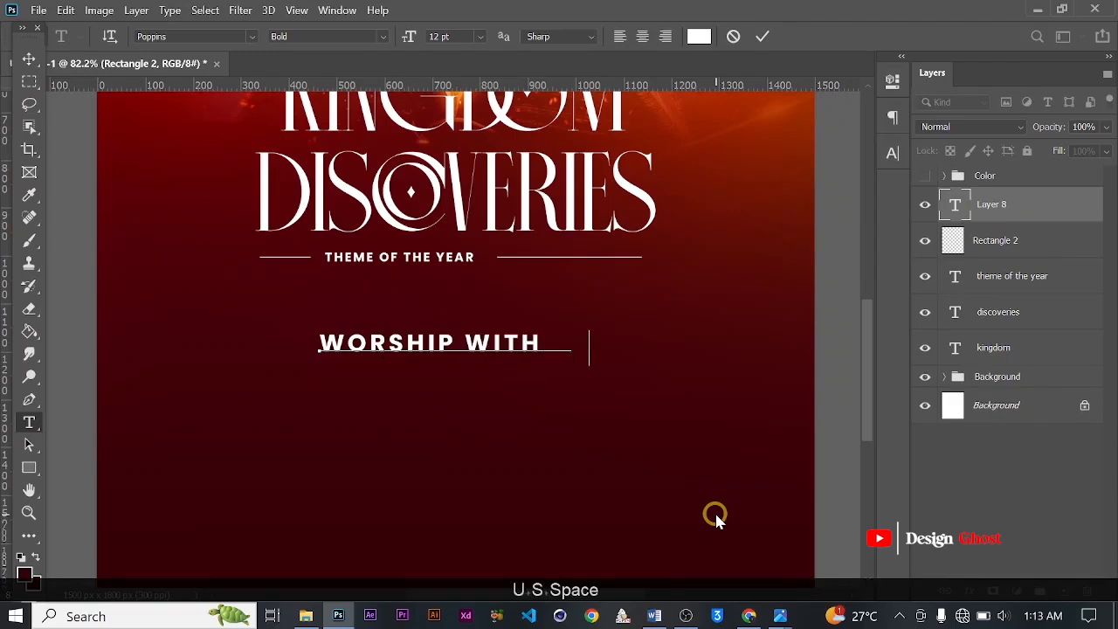
pyautogui.write('both ')
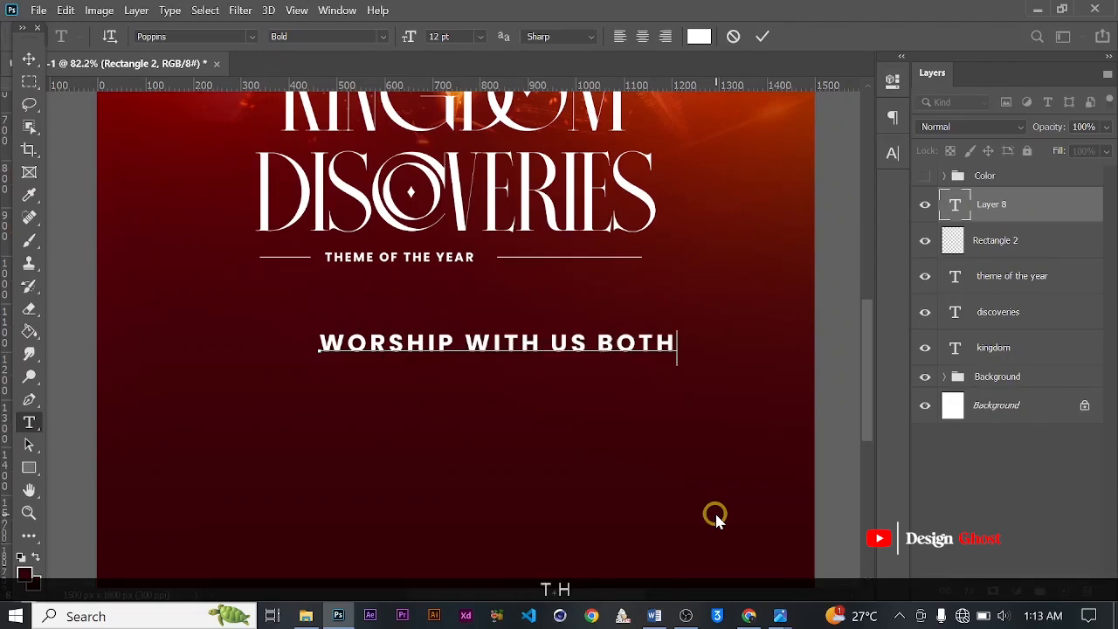
pyautogui.write('online ')
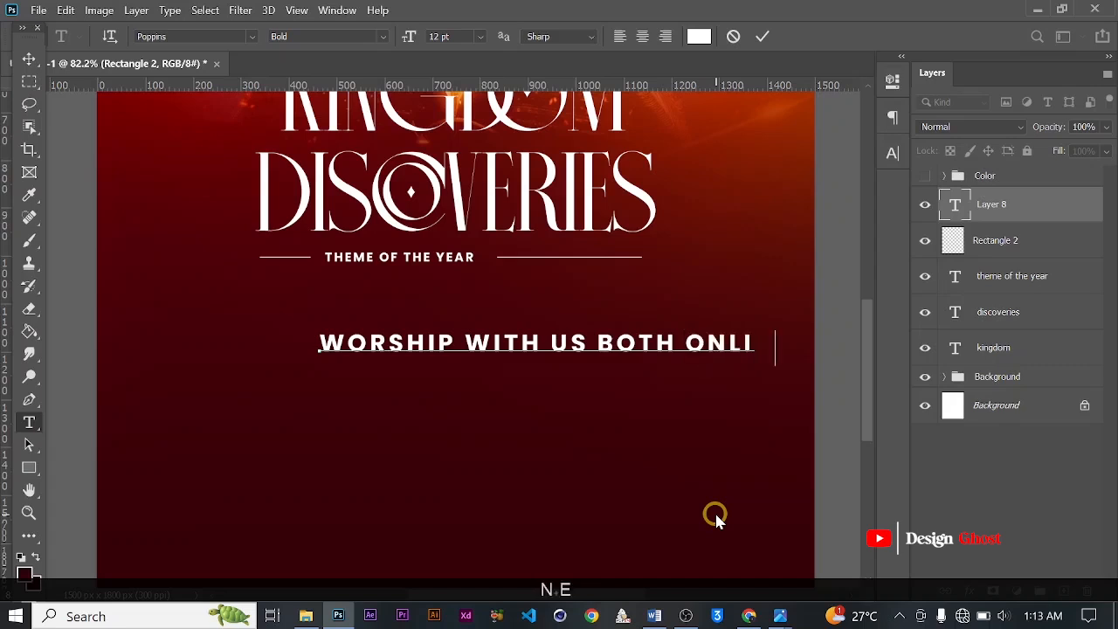
pyautogui.write('and in ')
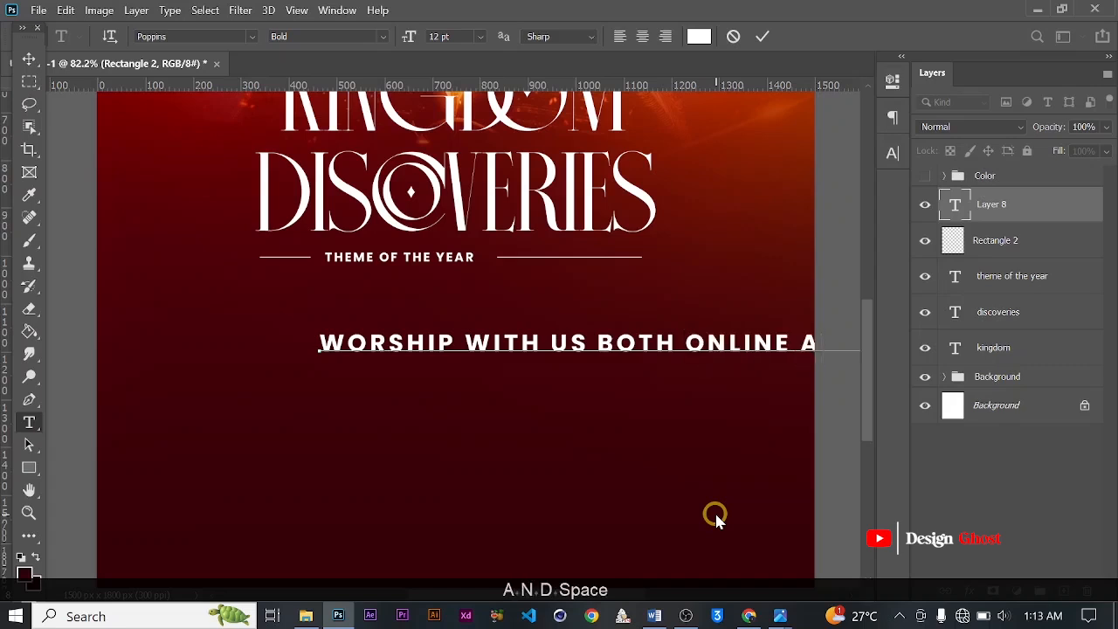
pyautogui.write('person')
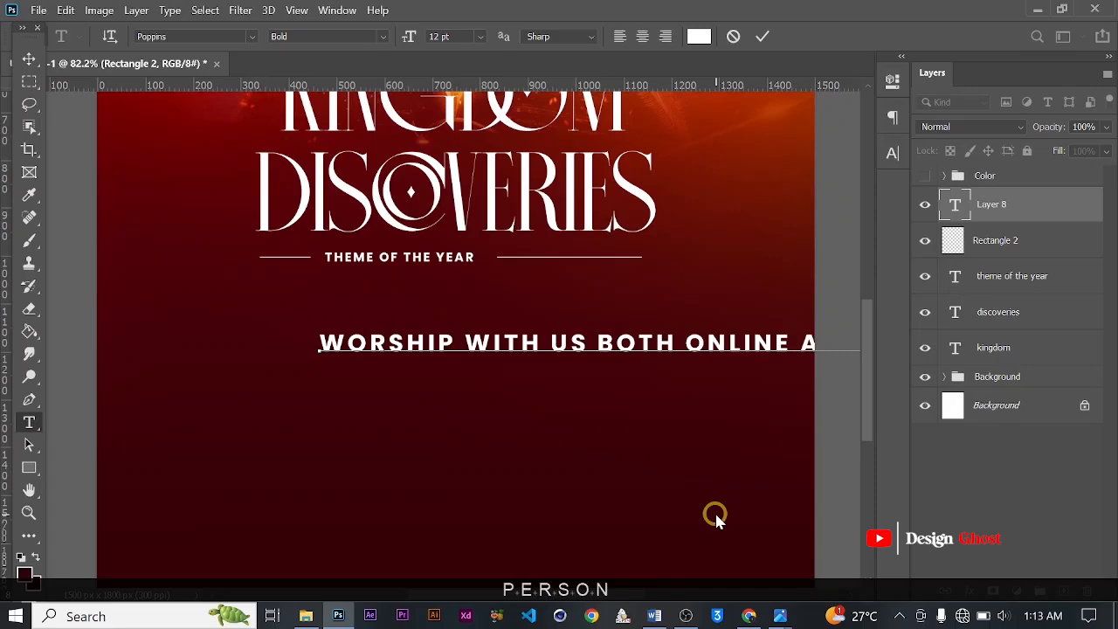
pyautogui.click(686, 341)
pyautogui.press('Return')
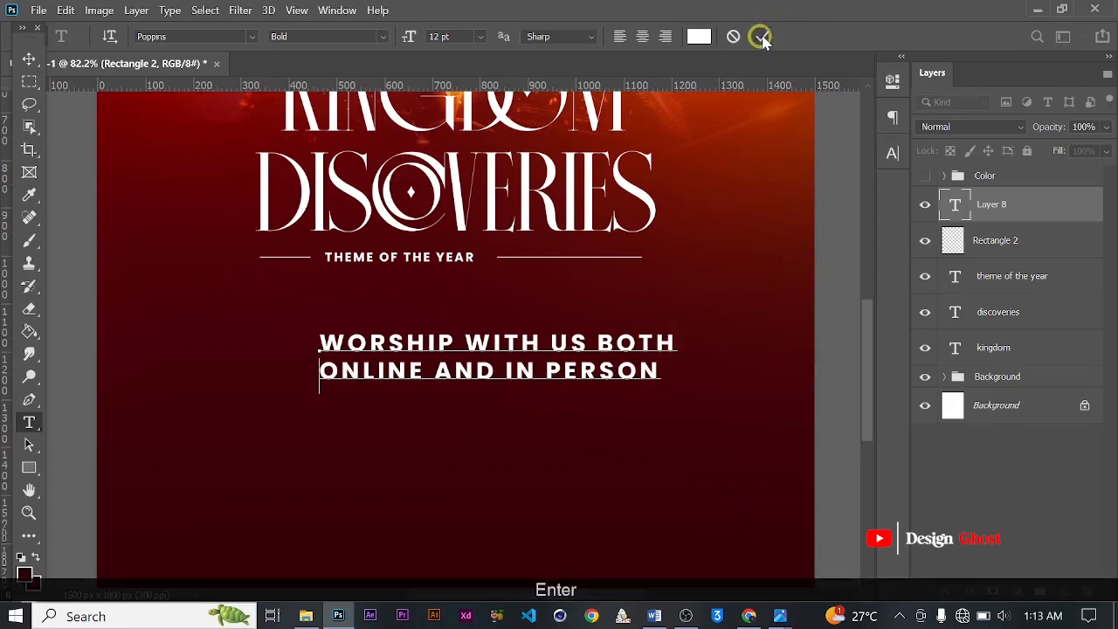
pyautogui.click(761, 39)
pyautogui.click(28, 59)
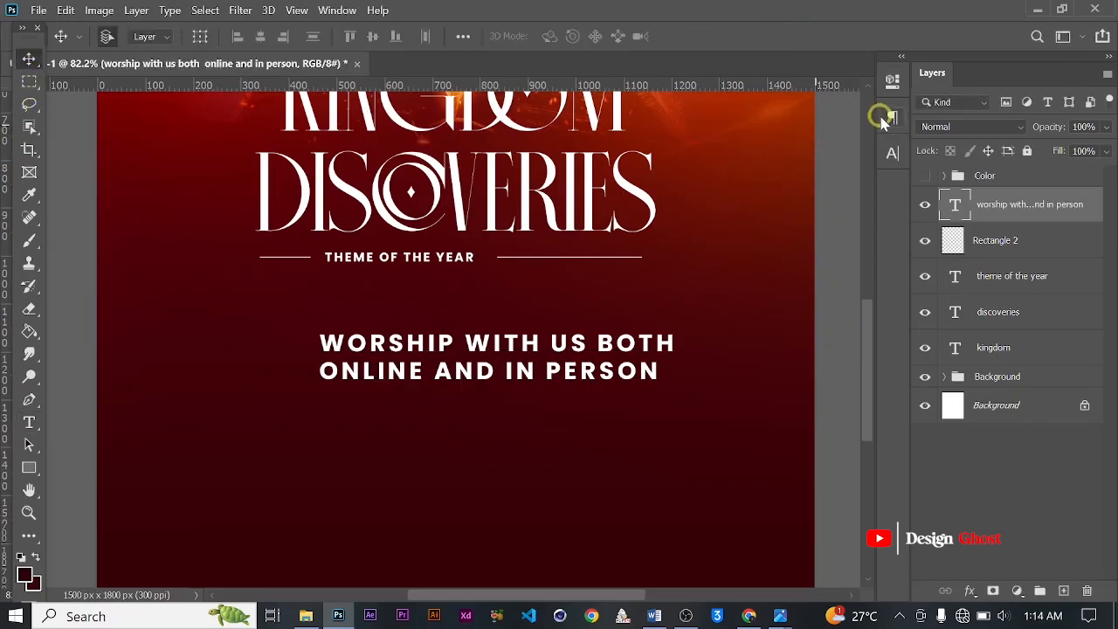
# Set the worship text to Poppins Medium with faux bold and a tracking of 0.
pyautogui.click(891, 155)
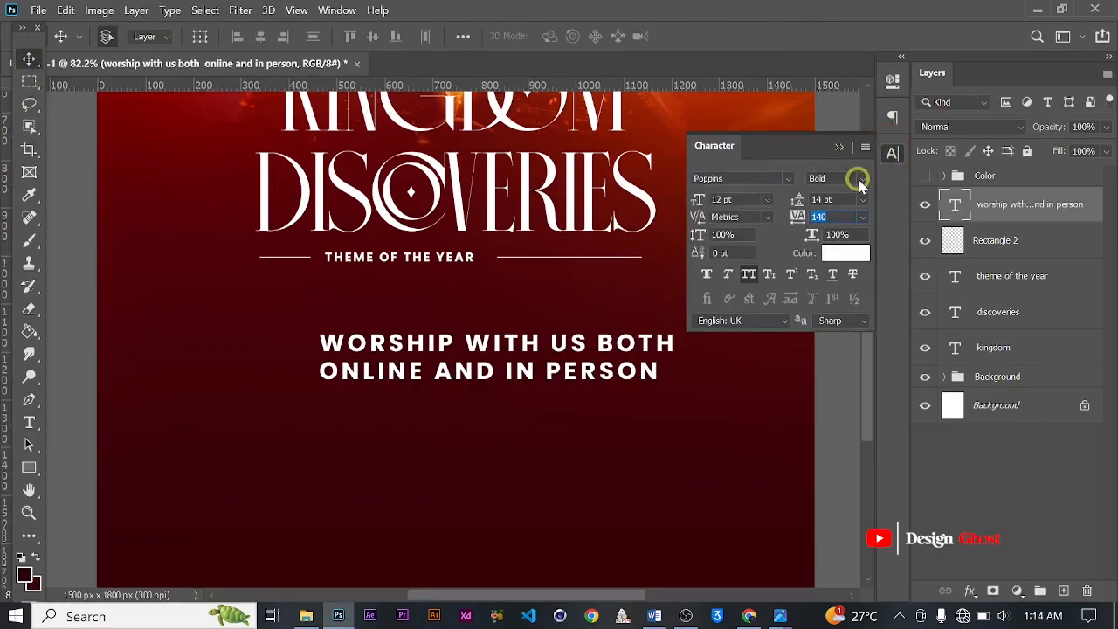
pyautogui.click(860, 180)
pyautogui.click(812, 248)
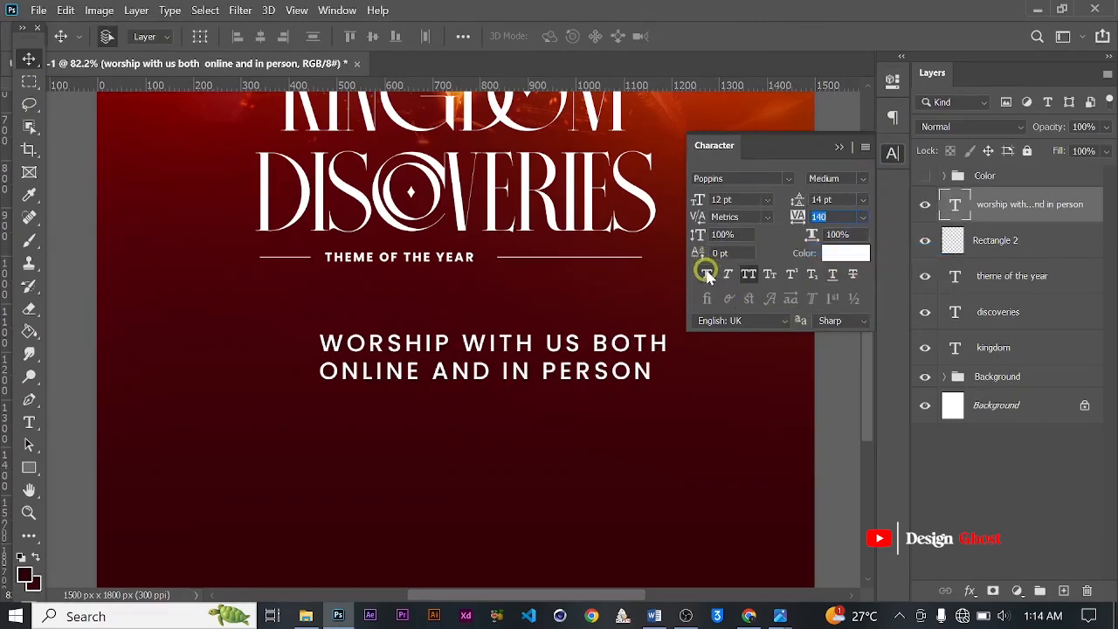
pyautogui.press('Return')
pyautogui.click(860, 219)
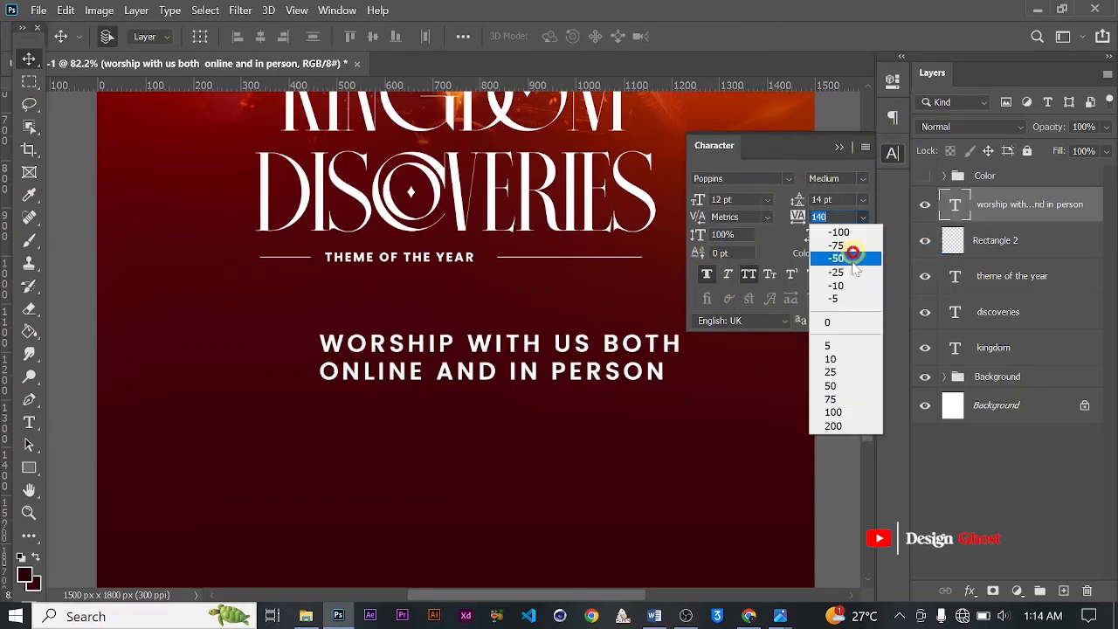
pyautogui.click(830, 316)
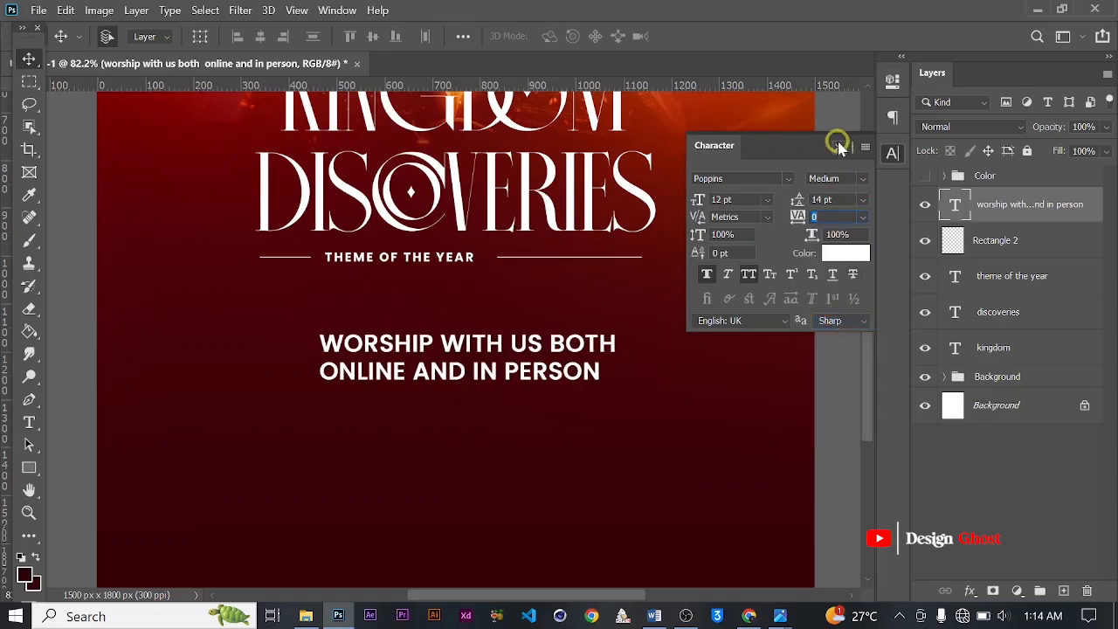
pyautogui.click(840, 150)
# Scale the two-line worship text down proportionally to about 7.77 pt.
pyautogui.hotkey('ctrl', 't')
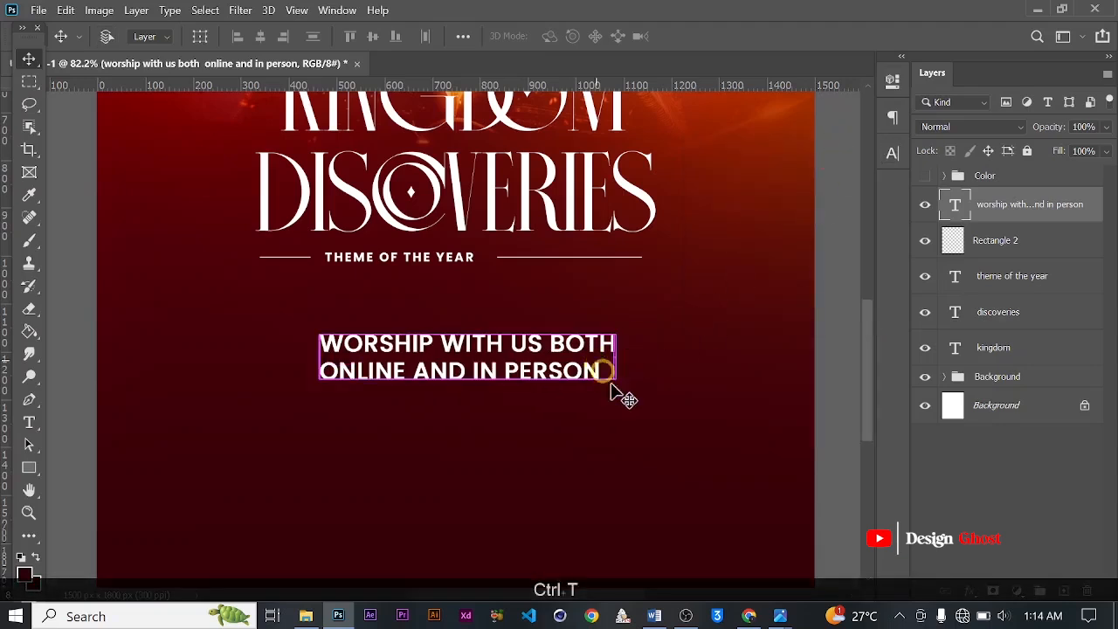
pyautogui.scroll(1, 621, 392)
pyautogui.moveTo(628, 399); pyautogui.dragTo(511, 367)
pyautogui.press('Return')
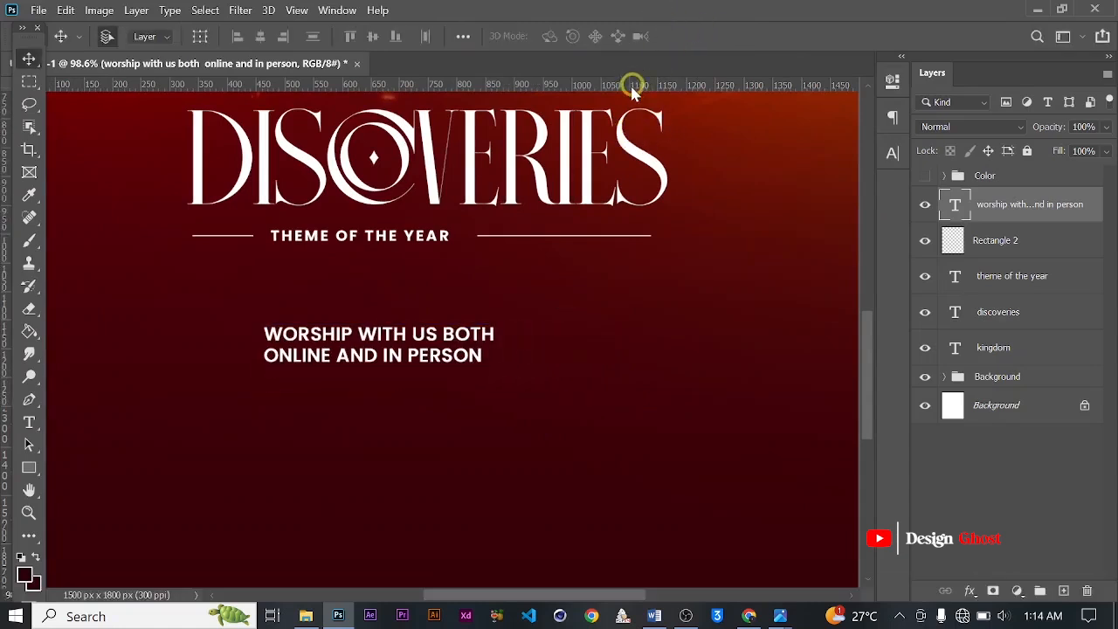
# Center-align the two lines of worship text and place the block just below the THEME OF THE YEAR caption, near the flyer's horizontal center.
pyautogui.press('t')
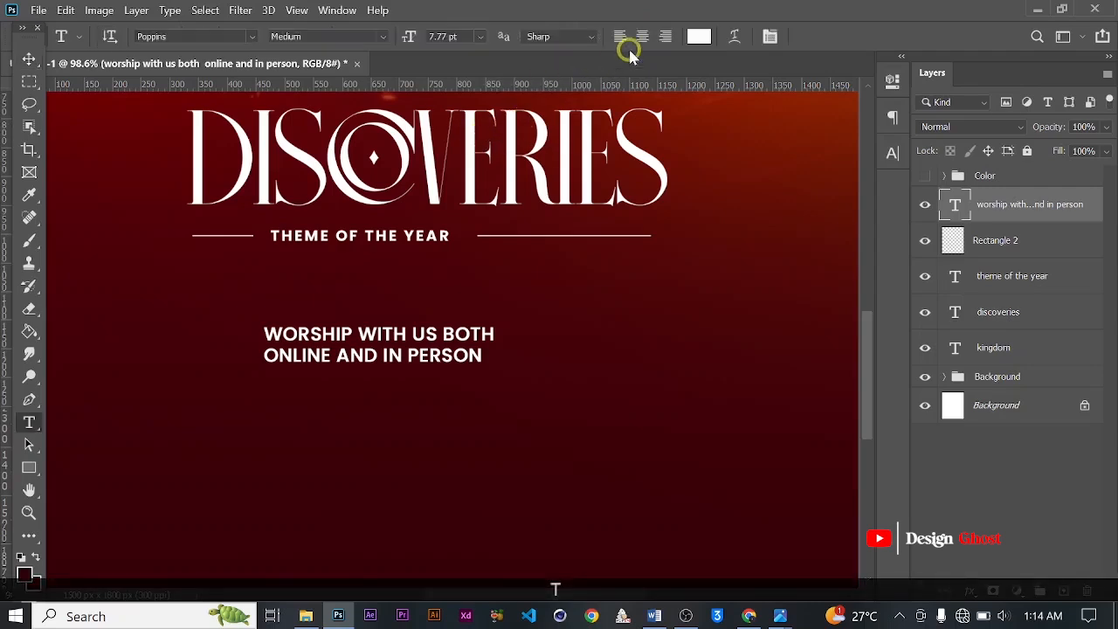
pyautogui.click(642, 36)
pyautogui.press('v')
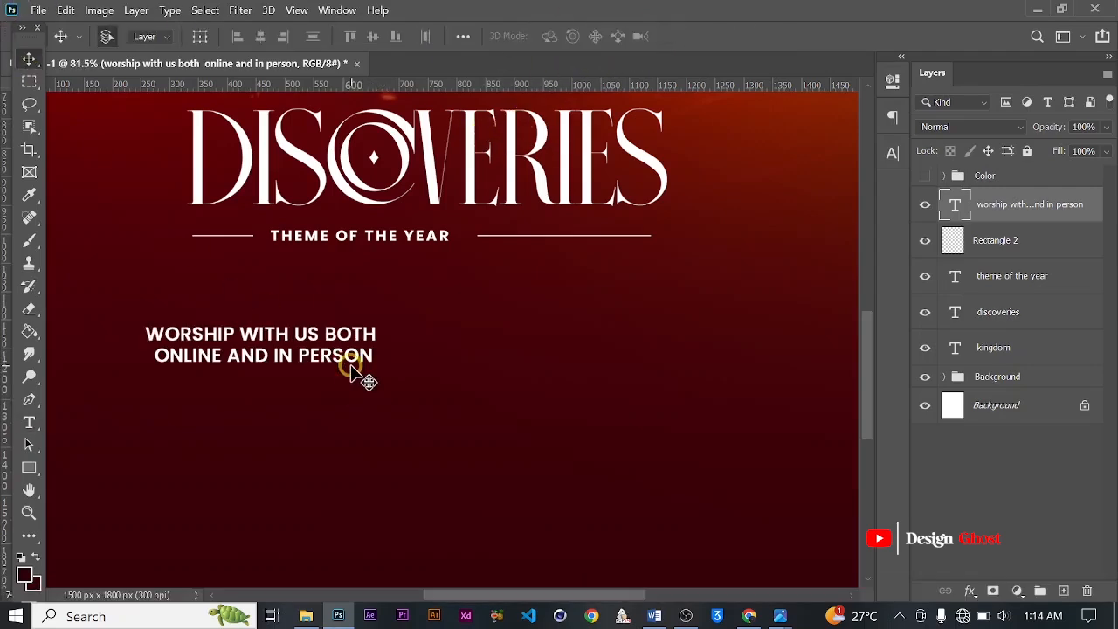
pyautogui.scroll(-2, 351, 371)
pyautogui.moveTo(341, 369); pyautogui.dragTo(419, 341)
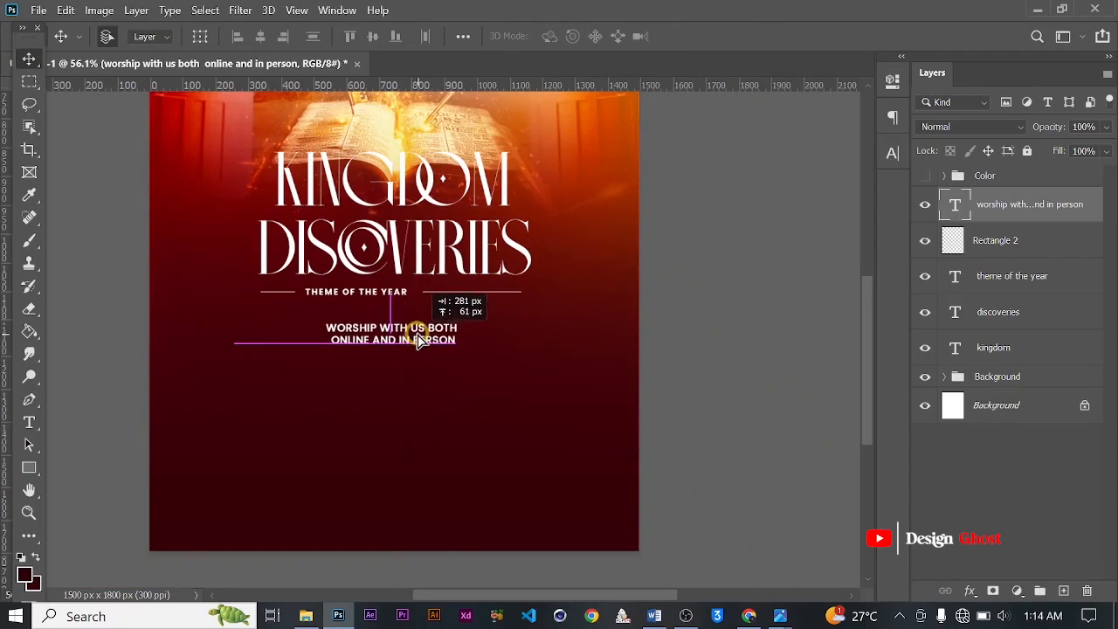
pyautogui.press('Up')
pyautogui.press('Up')
pyautogui.press('Up')
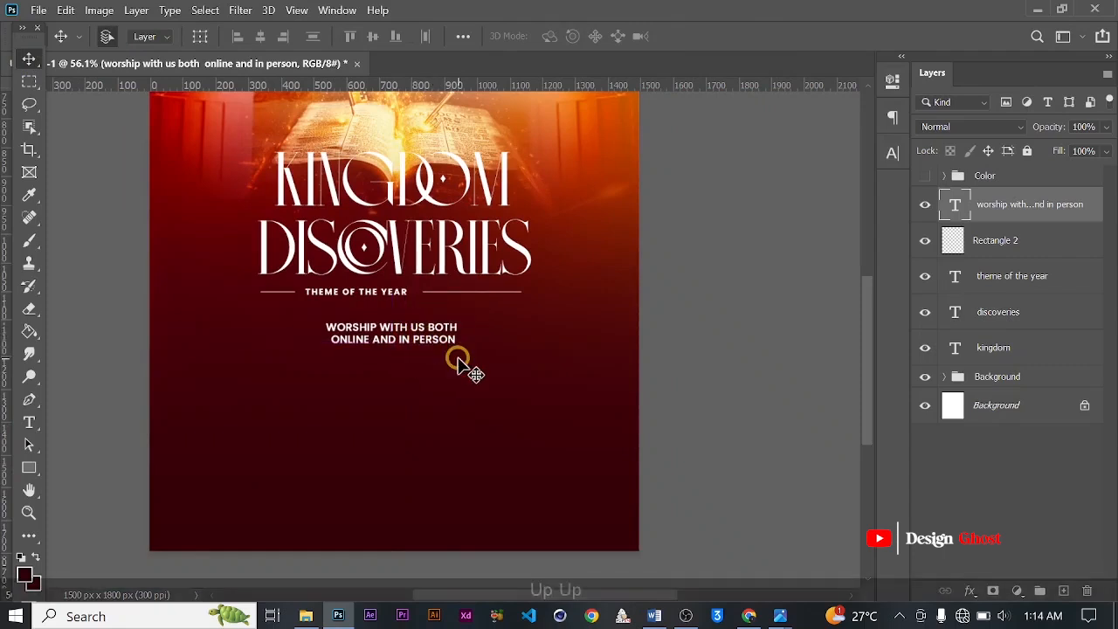
pyautogui.press('Return')
# Draw a rectangle about 791 by 239 px below the worship text and set its stroke width to 0 px.
pyautogui.hotkey('ctrl', '0')
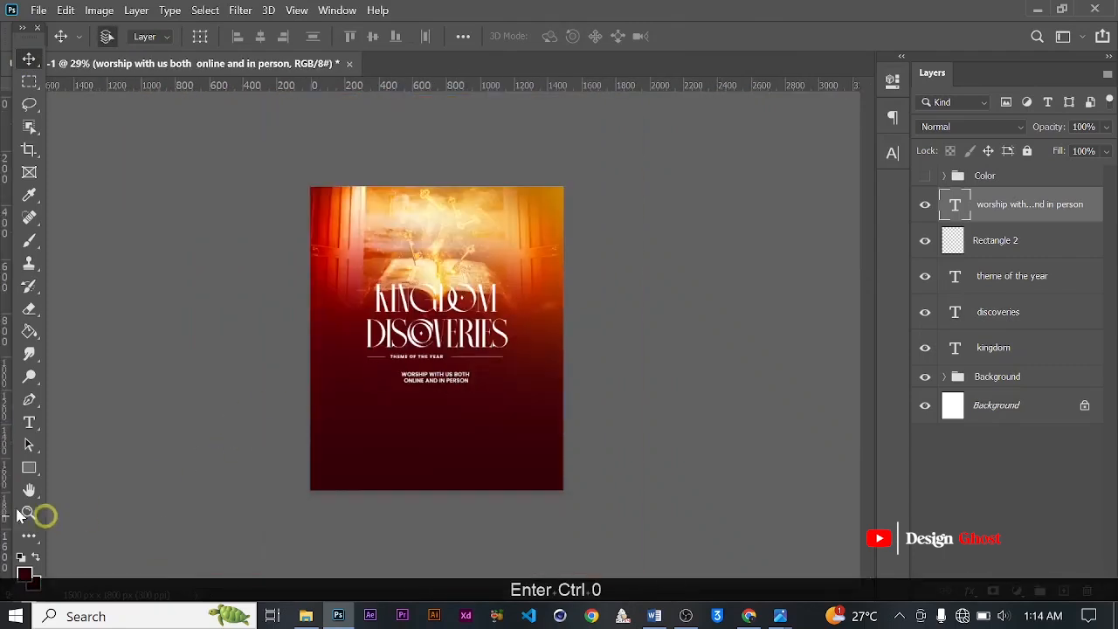
pyautogui.click(33, 468)
pyautogui.scroll(4, 394, 432)
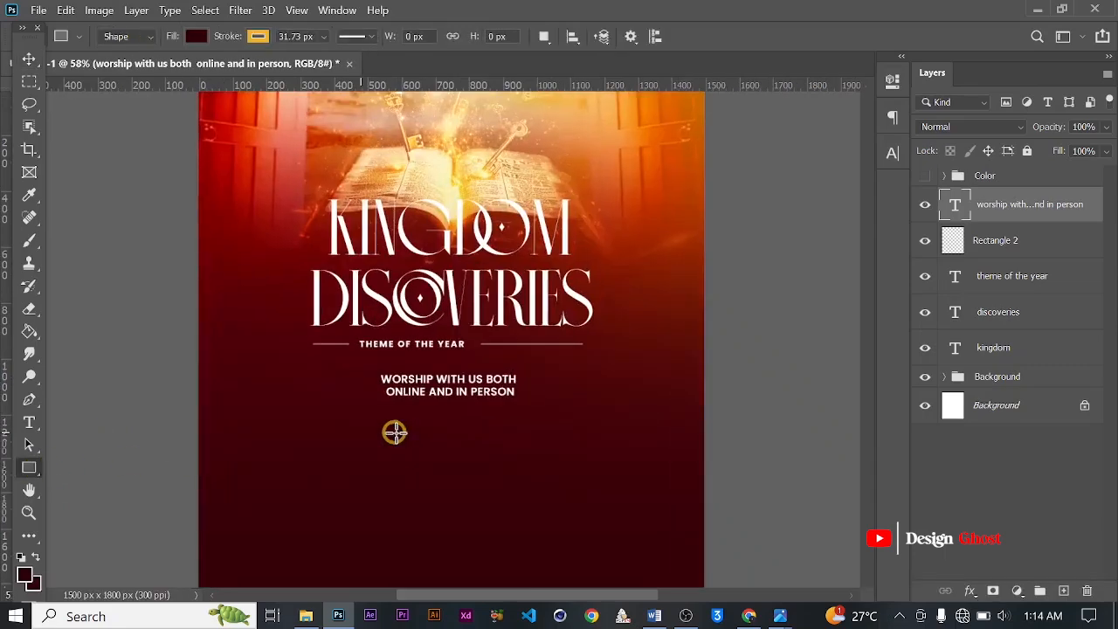
pyautogui.moveTo(428, 450); pyautogui.dragTo(426, 336)
pyautogui.moveTo(321, 312); pyautogui.dragTo(588, 393)
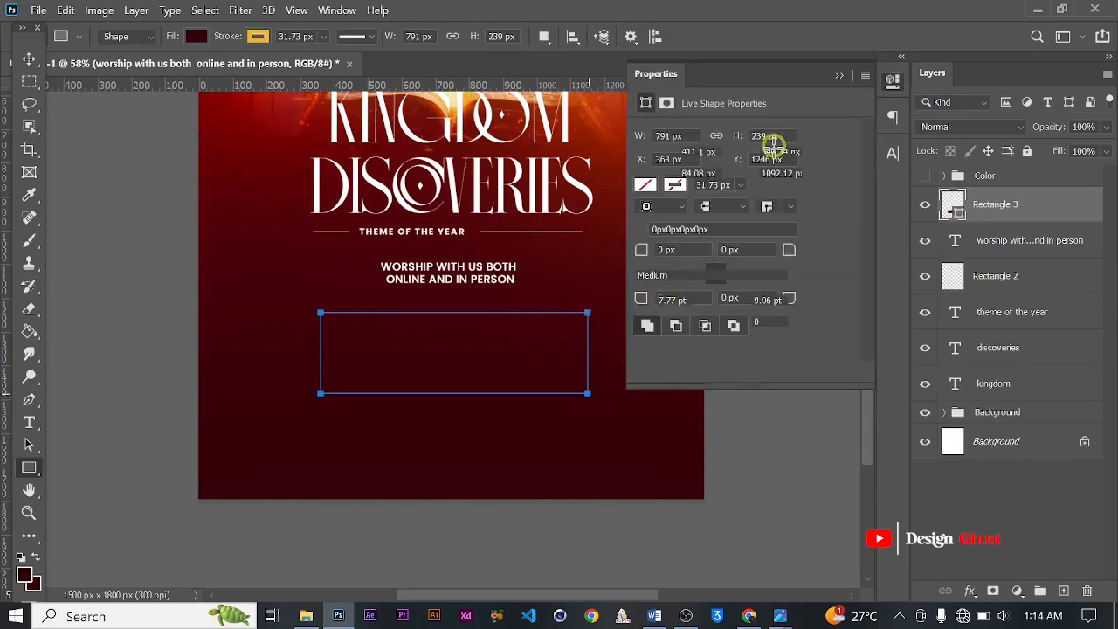
pyautogui.click(740, 184)
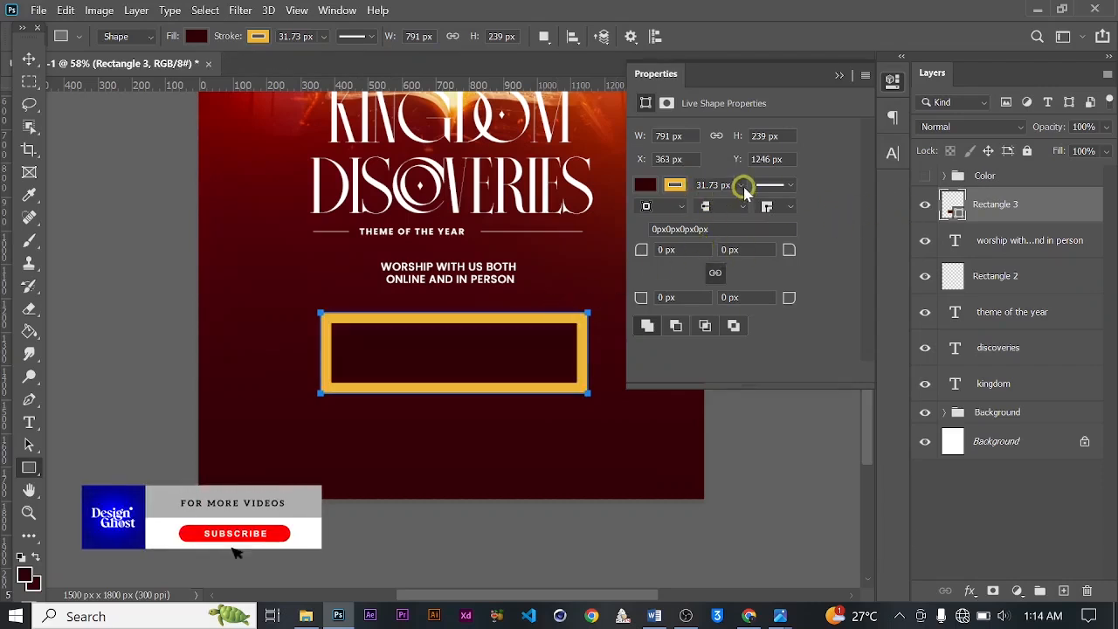
pyautogui.moveTo(742, 203); pyautogui.dragTo(689, 209)
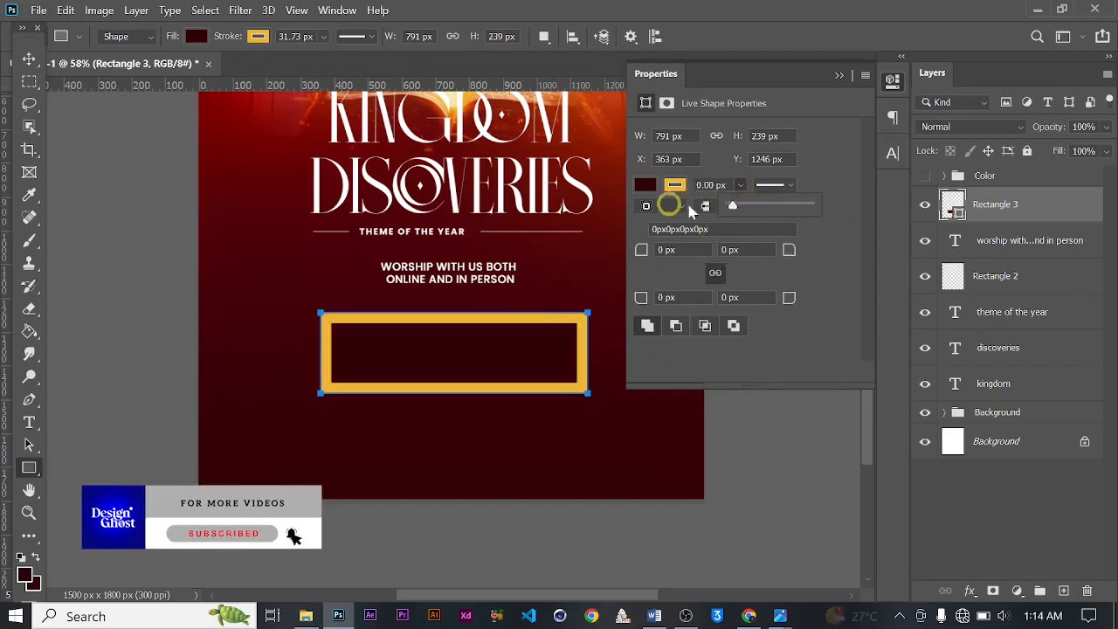
# Sample the peach #fcba7e from the Color group's swatch and fill the rectangle below the worship text with it.
pyautogui.click(926, 177)
pyautogui.scroll(-2, 238, 234)
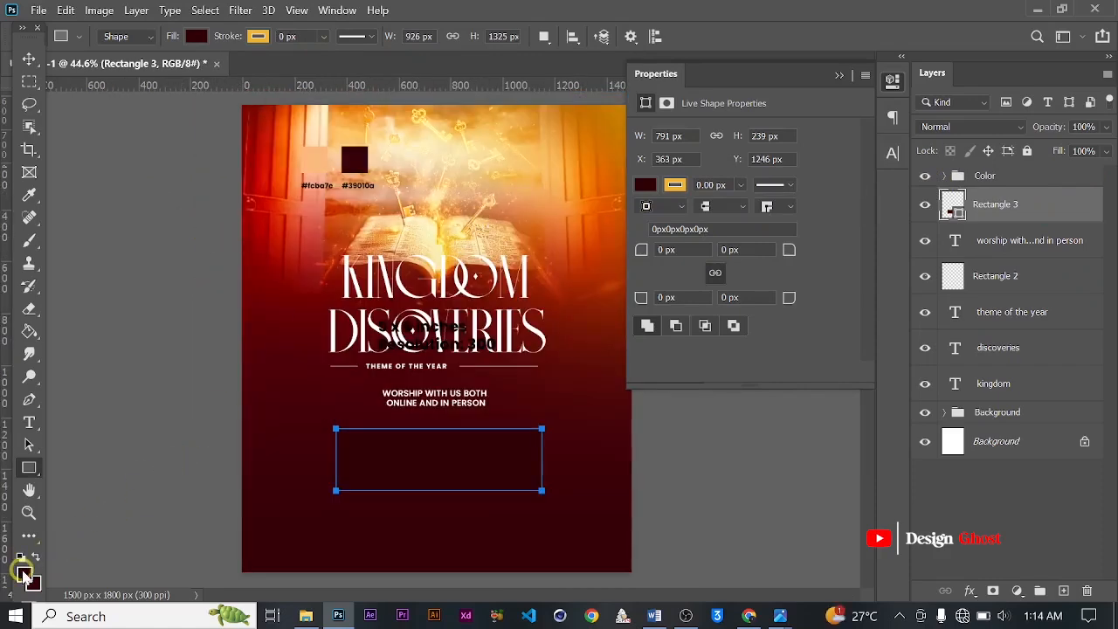
pyautogui.click(23, 572)
pyautogui.click(314, 159)
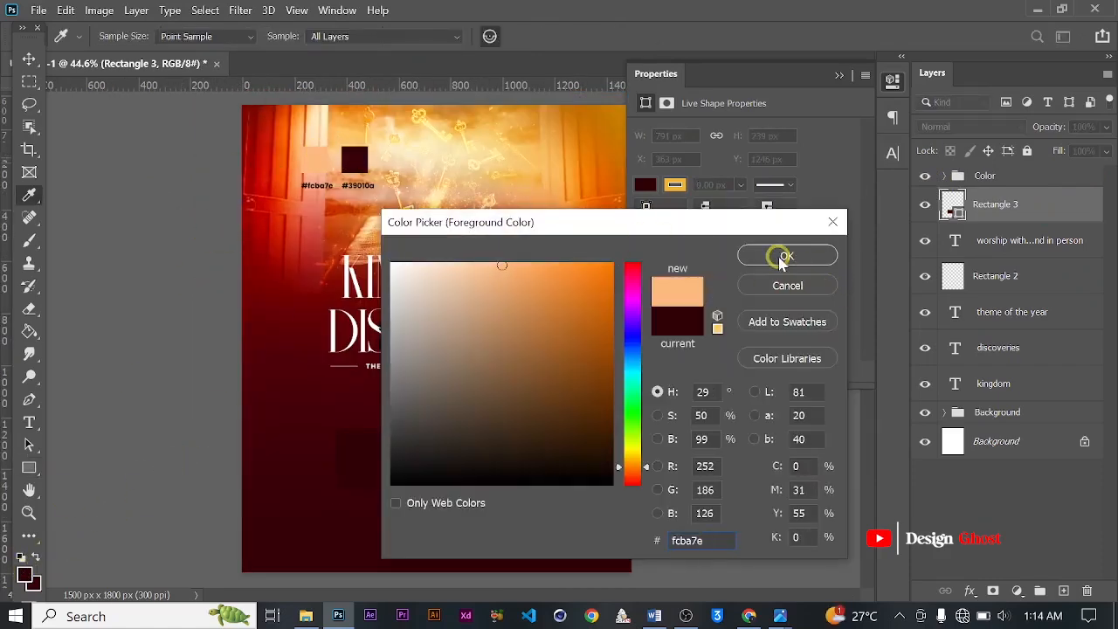
pyautogui.click(784, 256)
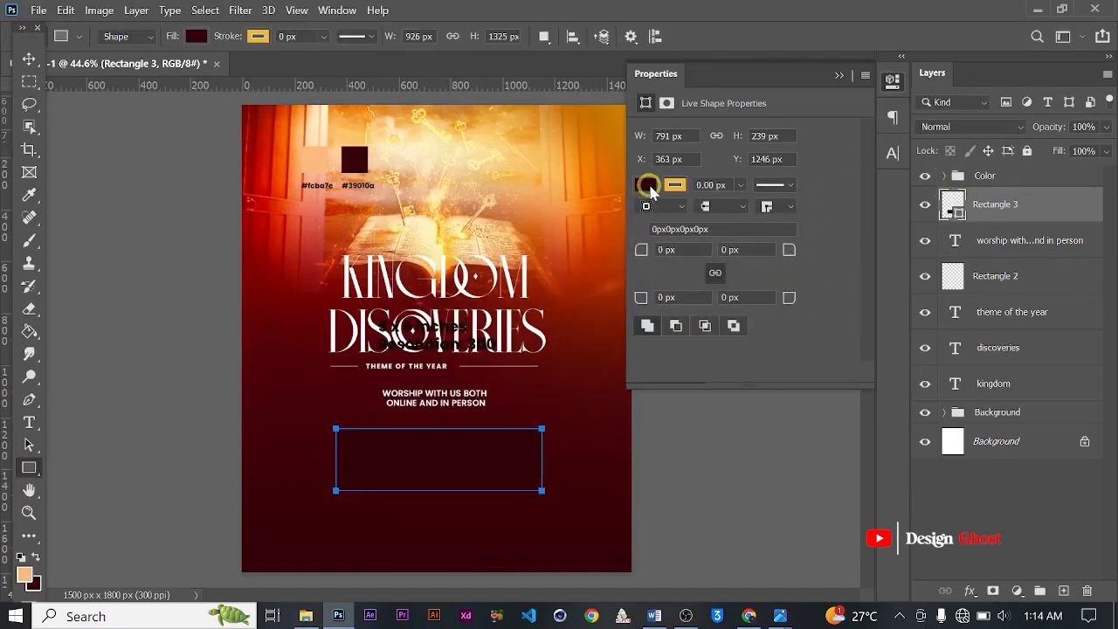
pyautogui.click(646, 185)
pyautogui.click(646, 277)
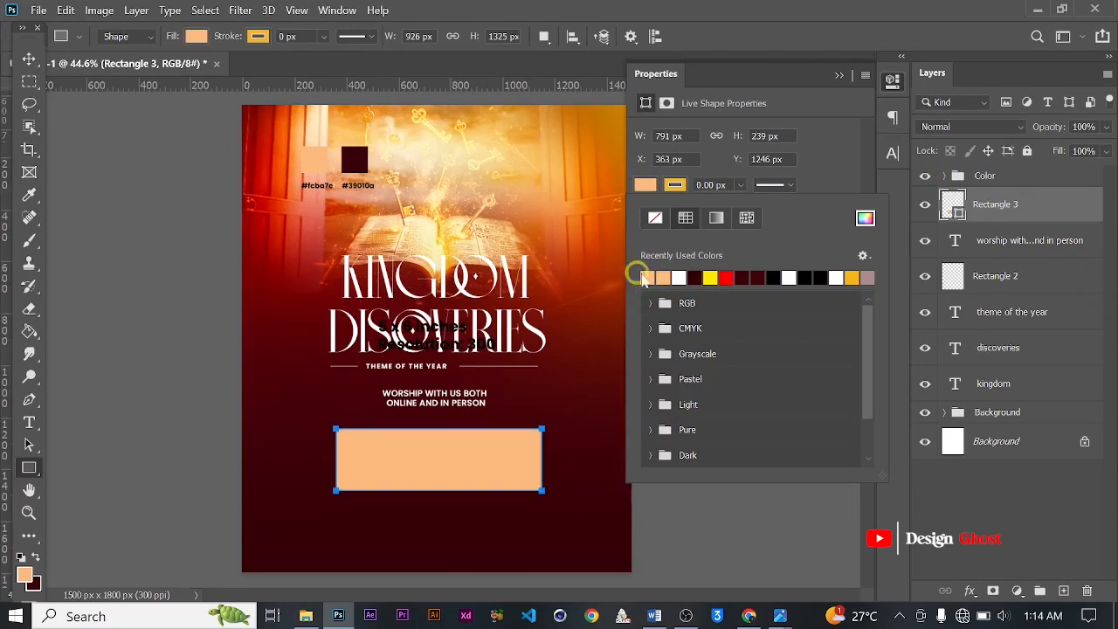
pyautogui.click(843, 76)
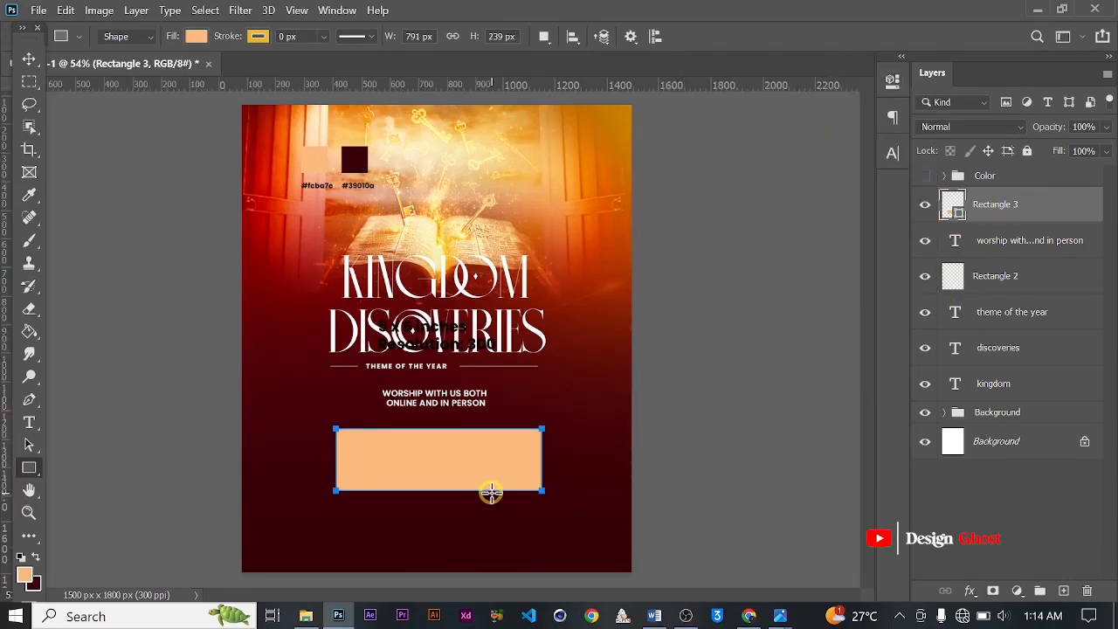
# Rasterize the peach rectangle's layer.
pyautogui.scroll(3, 489, 463)
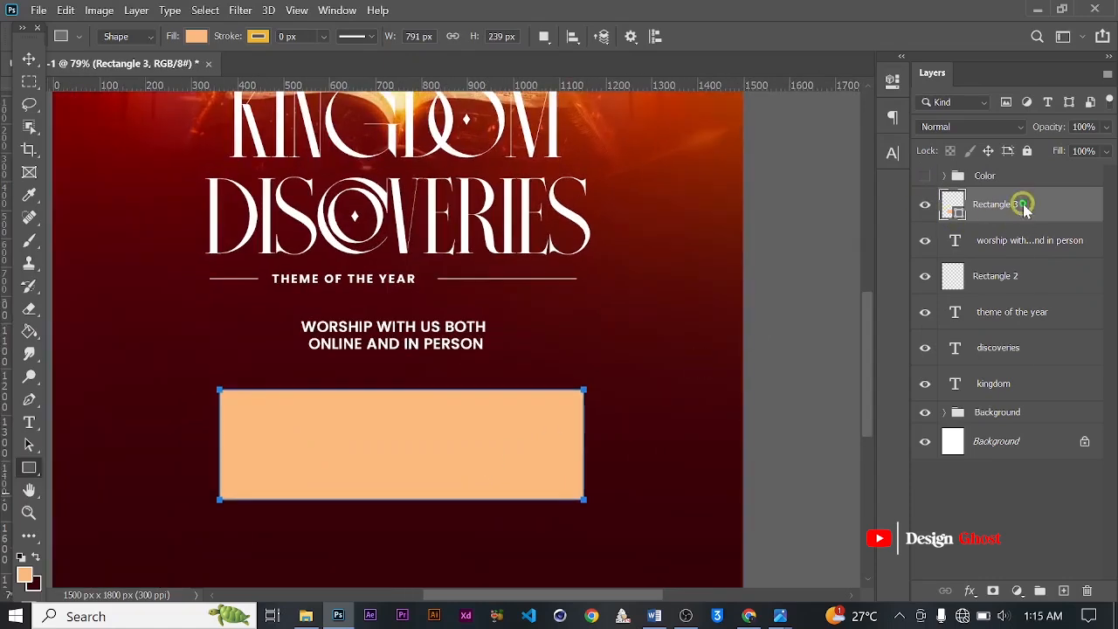
pyautogui.rightClick(1026, 210)
pyautogui.click(917, 271)
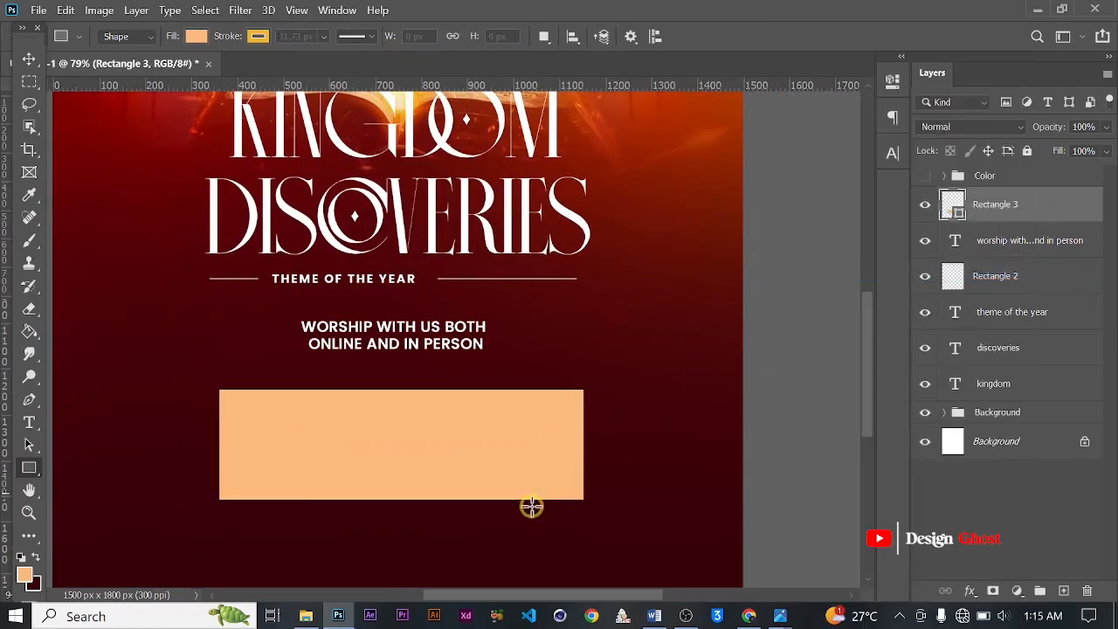
# Draw a closed Pen path around the peach rectangle's lower-right corner, with its straight edge cutting diagonally across the corner.
pyautogui.scroll(1, 531, 507)
pyautogui.moveTo(519, 452); pyautogui.dragTo(527, 374)
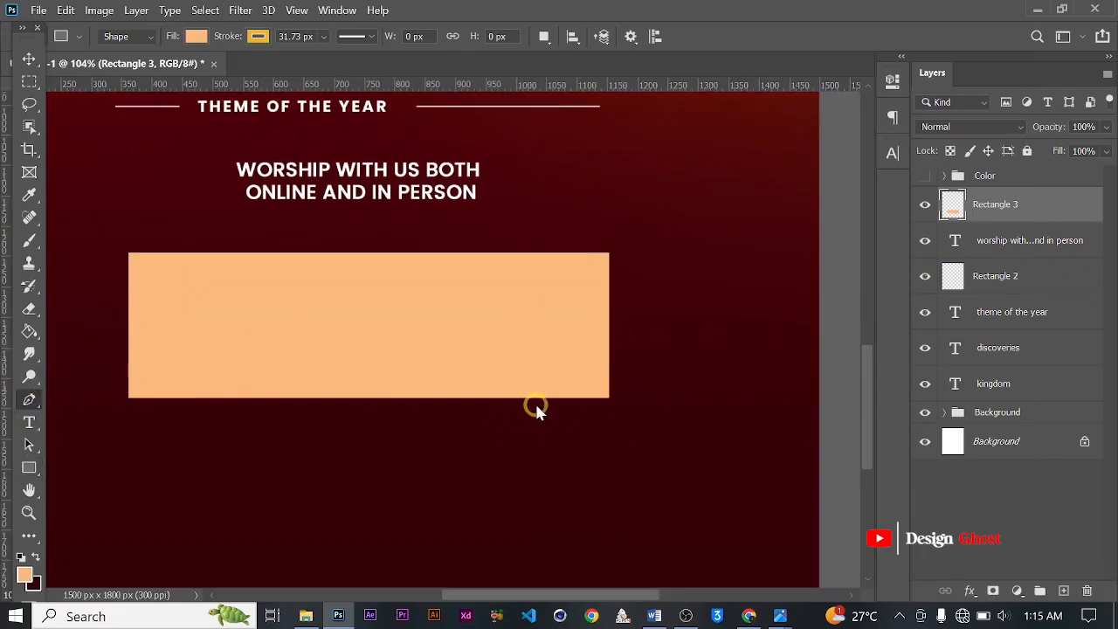
pyautogui.scroll(2, 536, 406)
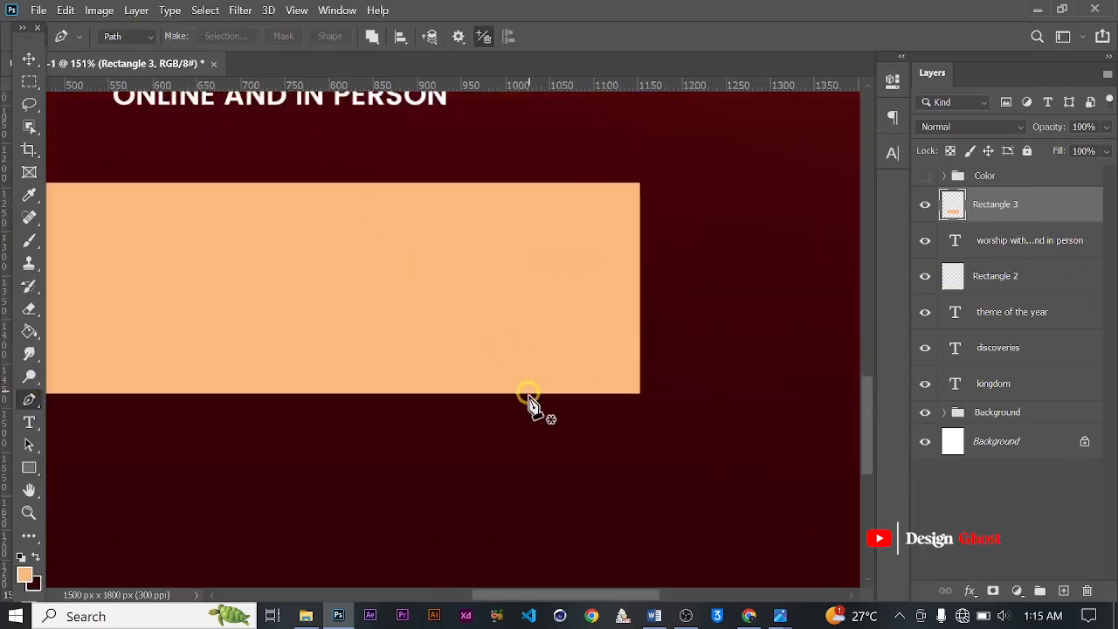
pyautogui.moveTo(503, 407); pyautogui.dragTo(517, 404)
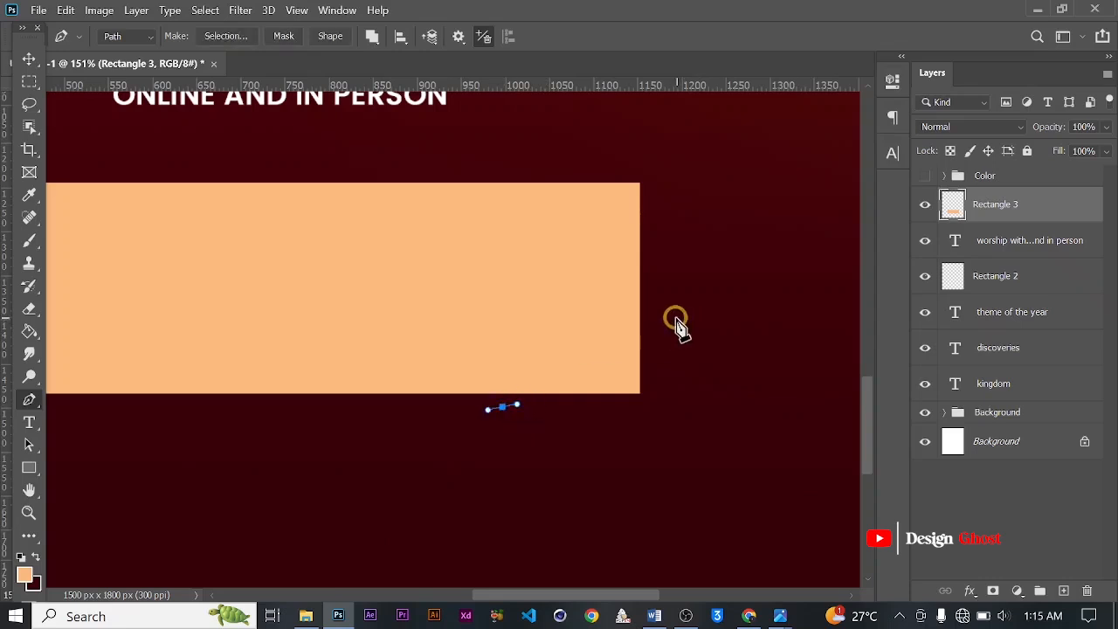
pyautogui.click(674, 317)
pyautogui.click(725, 386)
pyautogui.moveTo(697, 436); pyautogui.dragTo(673, 441)
pyautogui.click(581, 453)
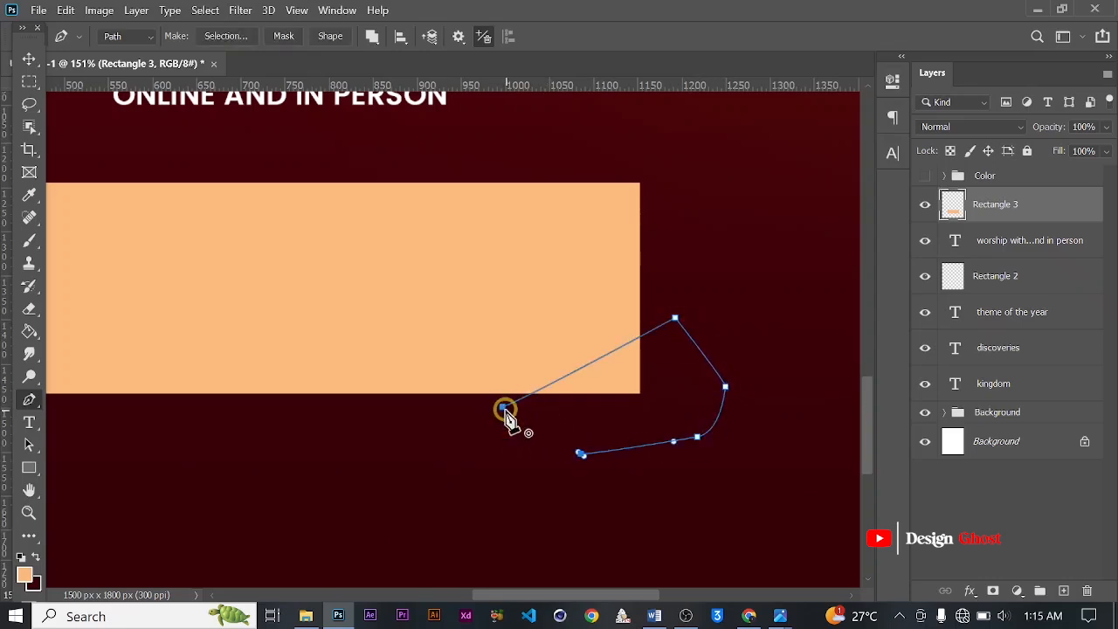
pyautogui.click(504, 410)
# Turn the path into a new selection with a 0-pixel feather, delete the enclosed corner of the rectangle and deselect.
pyautogui.rightClick(618, 392)
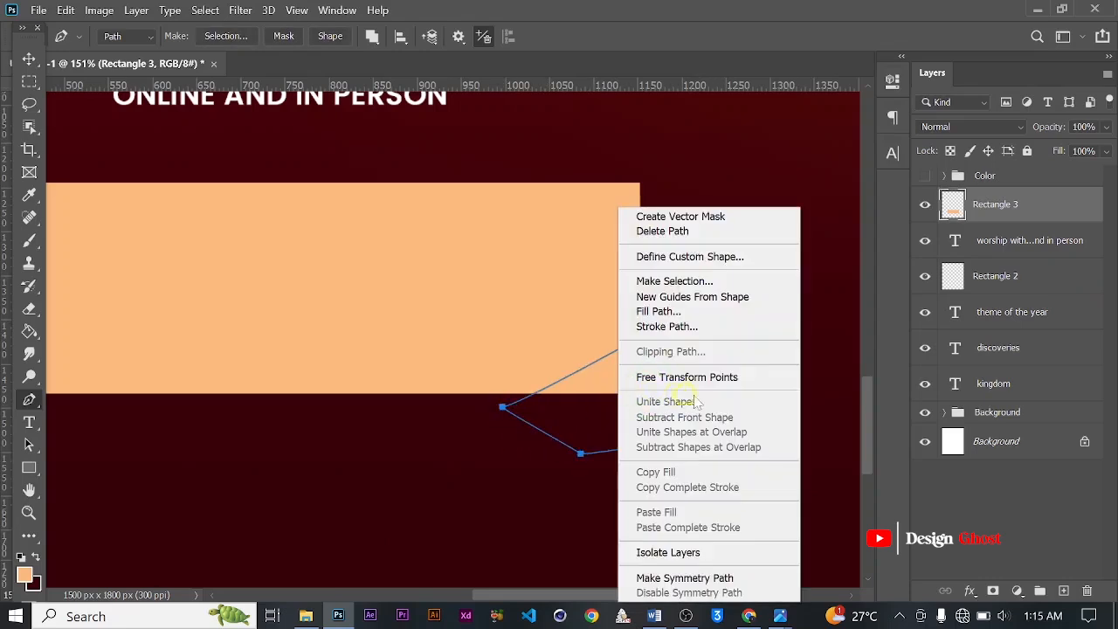
pyautogui.click(716, 281)
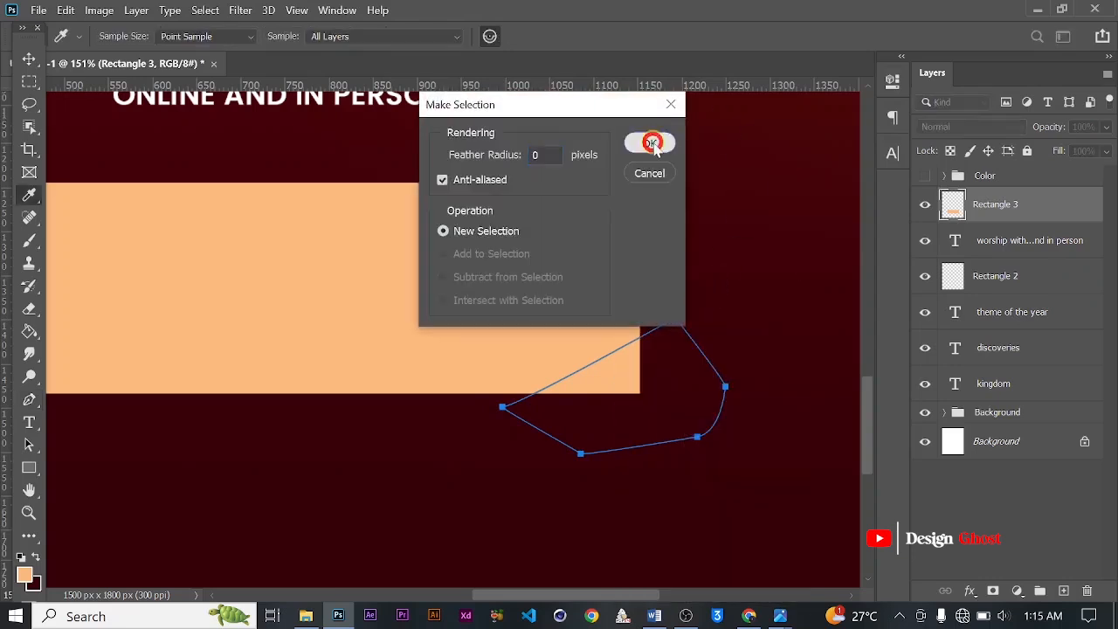
pyautogui.click(652, 143)
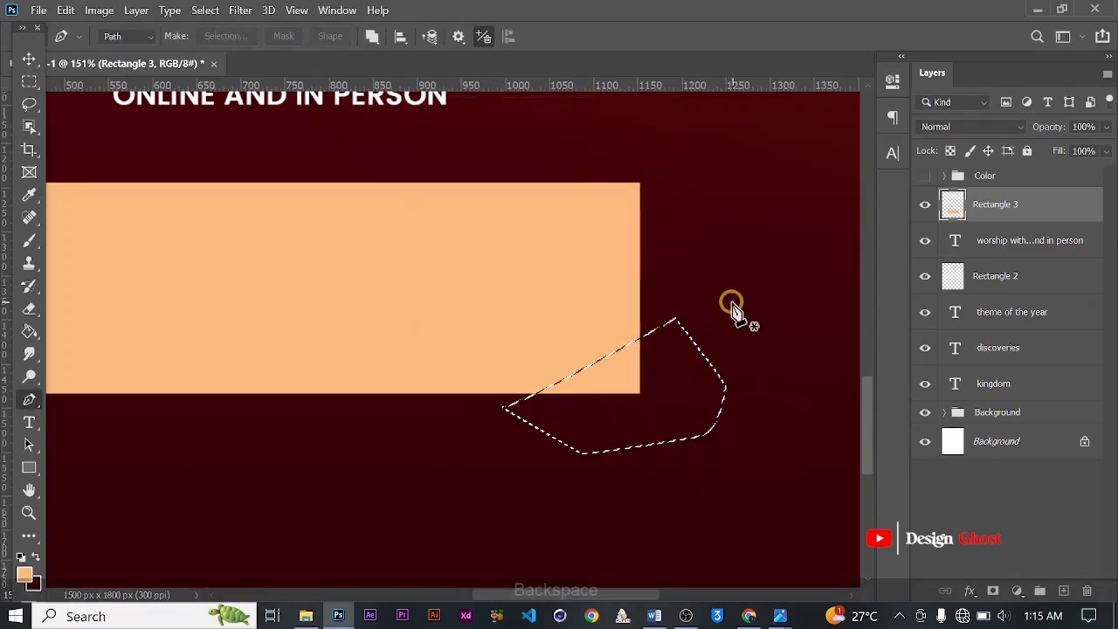
pyautogui.press('BackSpace')
pyautogui.hotkey('ctrl', 'd')
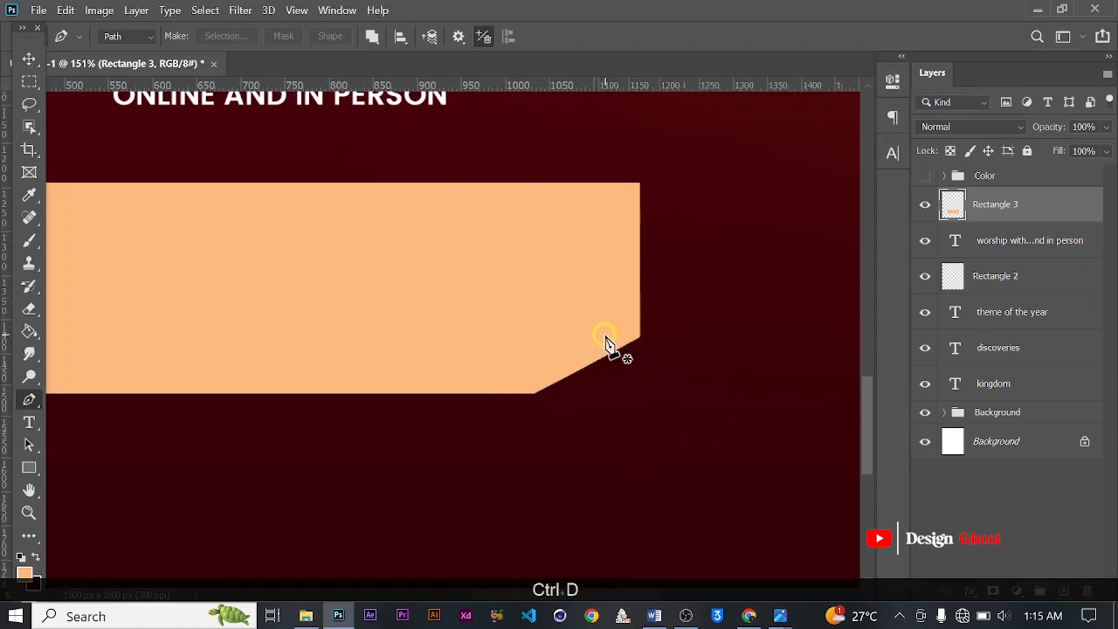
pyautogui.scroll(-5, 607, 342)
pyautogui.click(26, 63)
pyautogui.click(475, 337)
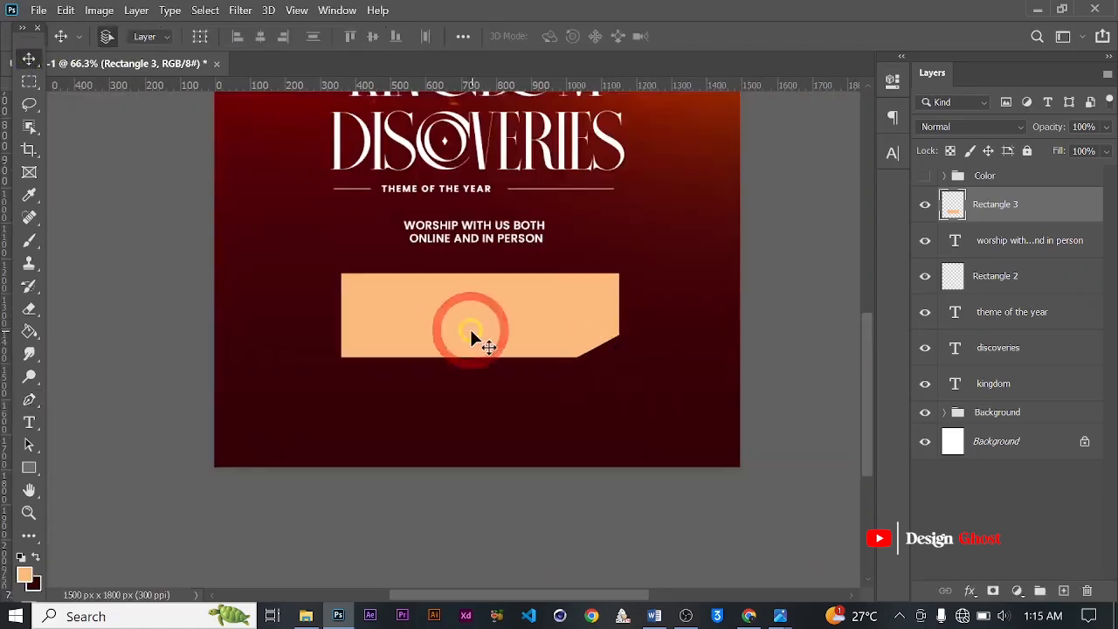
pyautogui.press('Return')
pyautogui.hotkey('ctrl', '0')
pyautogui.scroll(5, 494, 447)
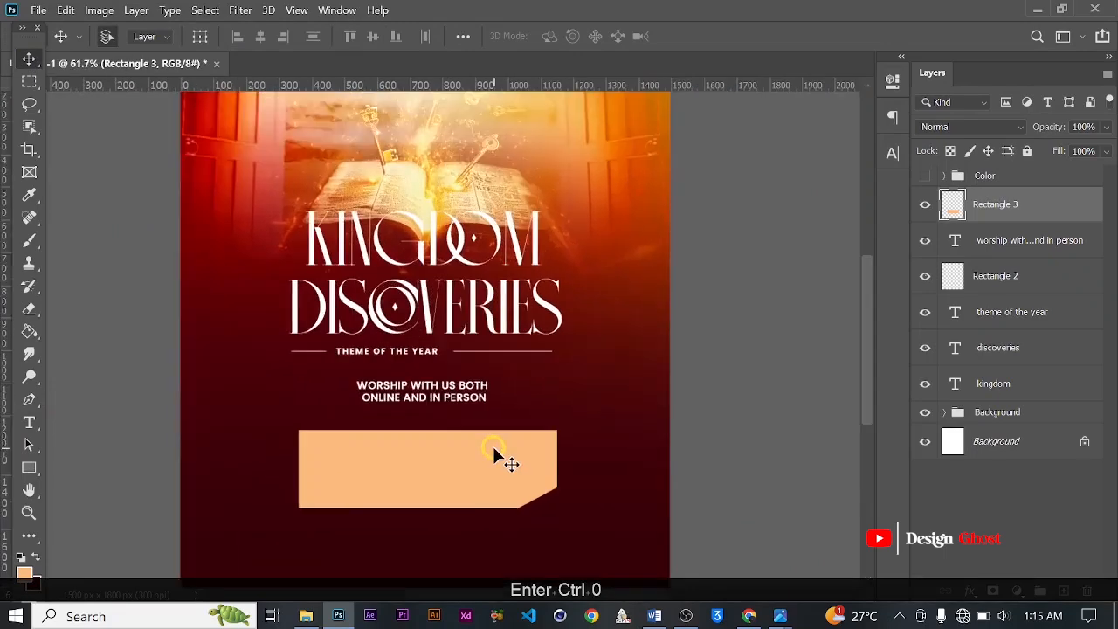
# Add a paragraph text box inside the peach shape and keep its Lorem ipsum placeholder text.
pyautogui.moveTo(494, 479); pyautogui.dragTo(519, 407)
pyautogui.scroll(2, 379, 422)
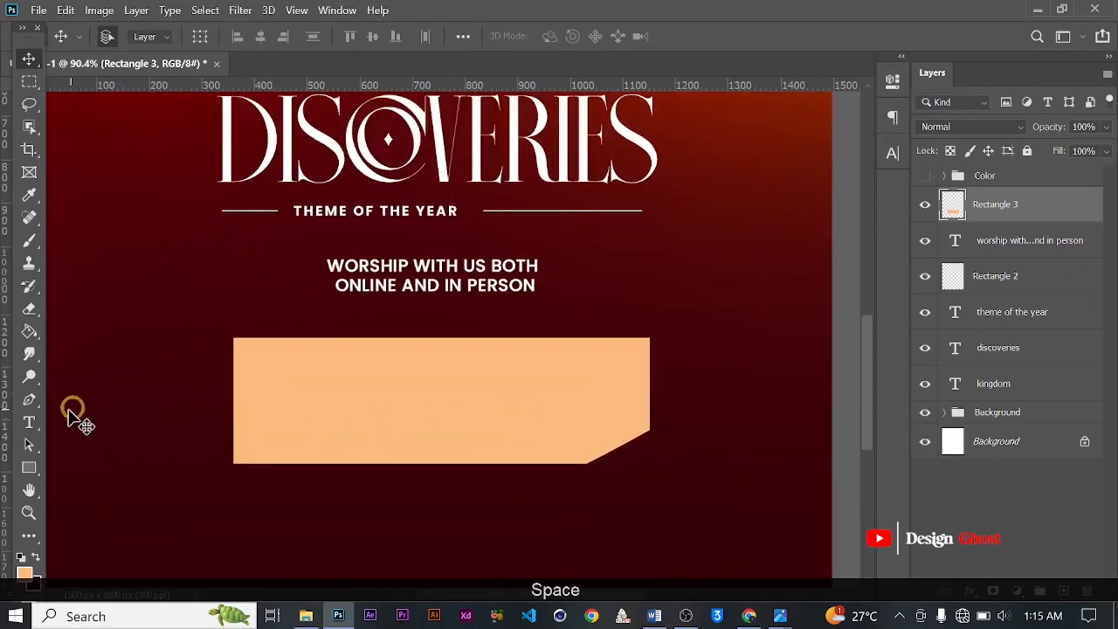
pyautogui.click(29, 422)
pyautogui.scroll(1, 304, 368)
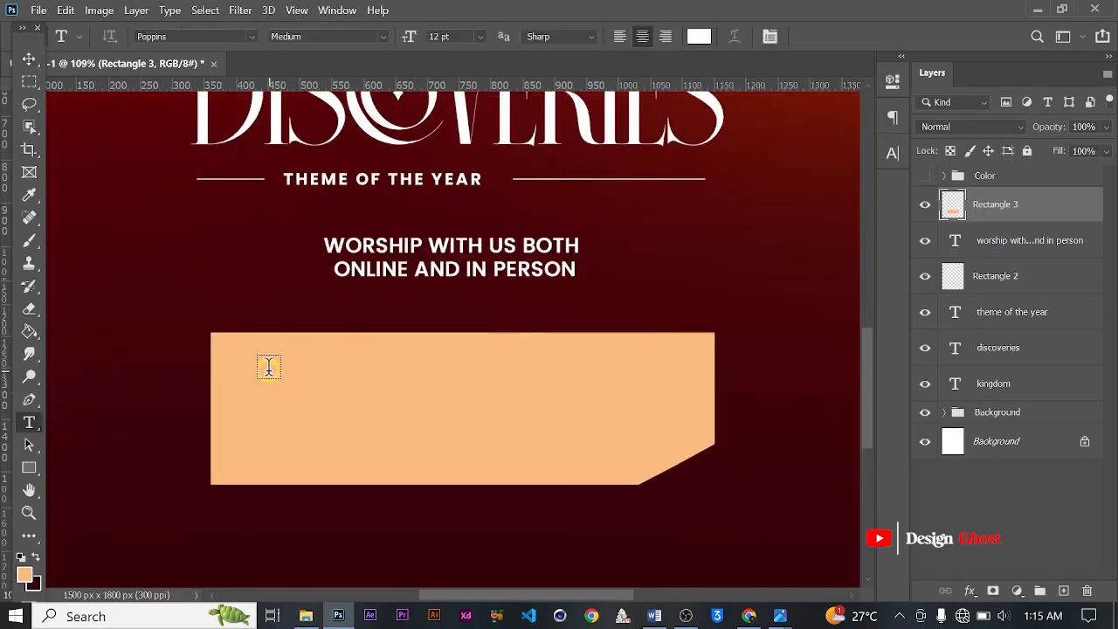
pyautogui.moveTo(270, 372); pyautogui.dragTo(637, 455)
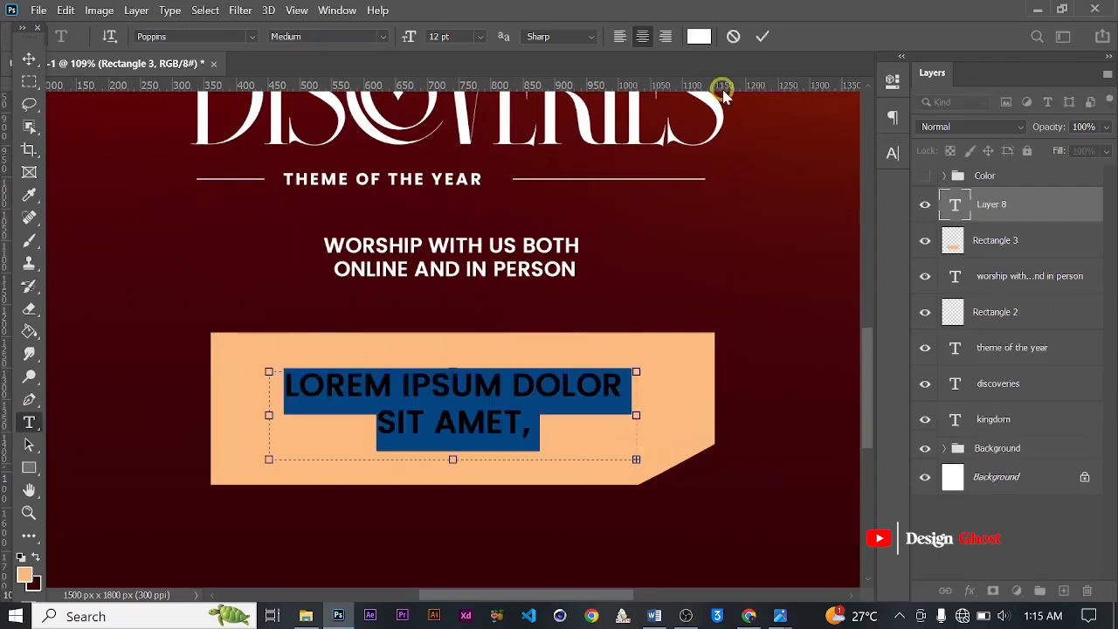
pyautogui.click(768, 41)
# Color the Lorem ipsum text dark maroon by sampling the flyer's background.
pyautogui.click(892, 152)
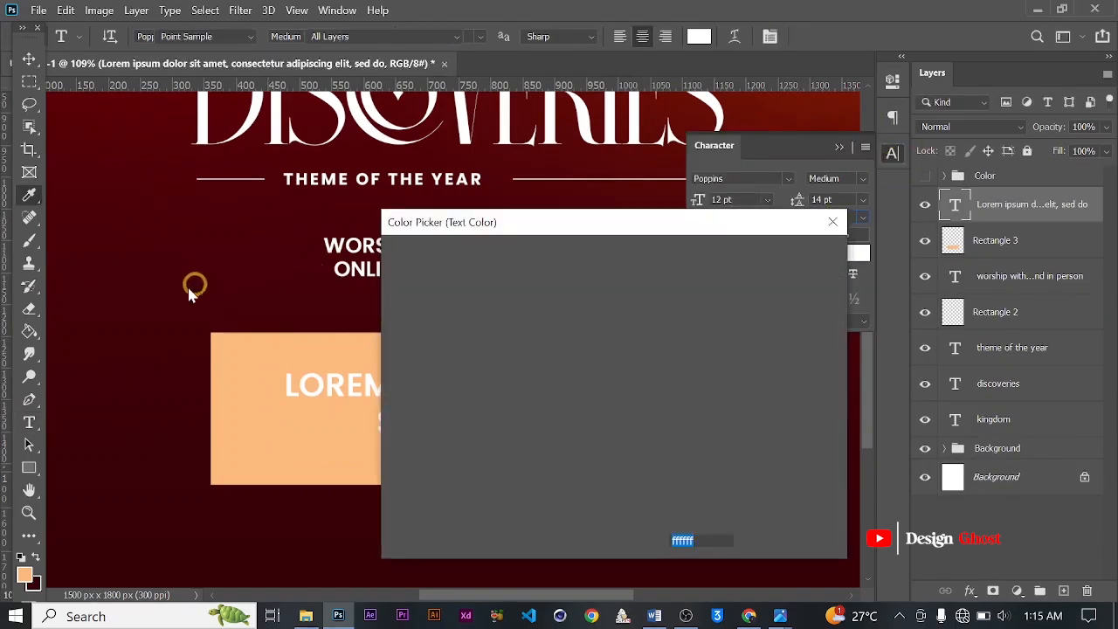
pyautogui.click(353, 303)
pyautogui.click(789, 255)
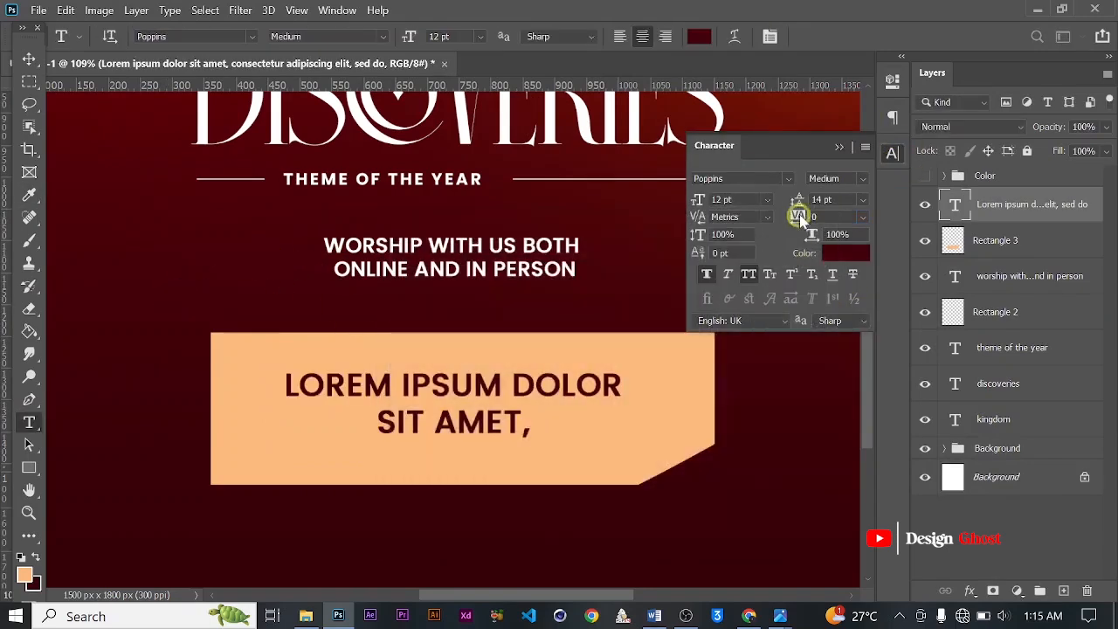
# Set the Lorem ipsum text to 6 pt with 7 pt leading and align it left.
pyautogui.moveTo(742, 200); pyautogui.dragTo(636, 209)
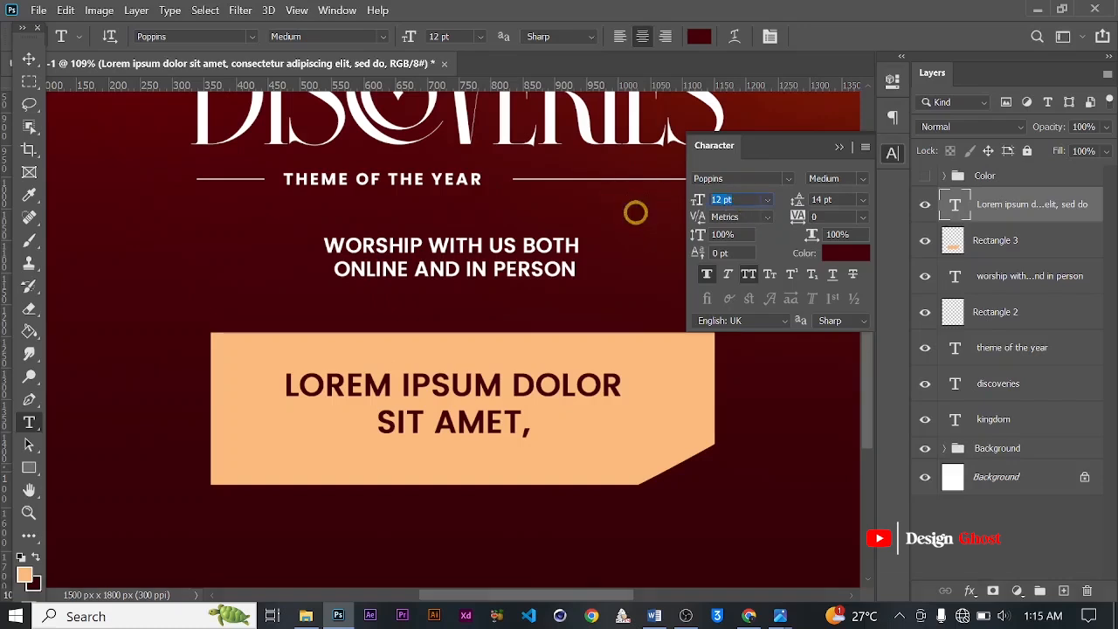
pyautogui.write('6')
pyautogui.press('Return')
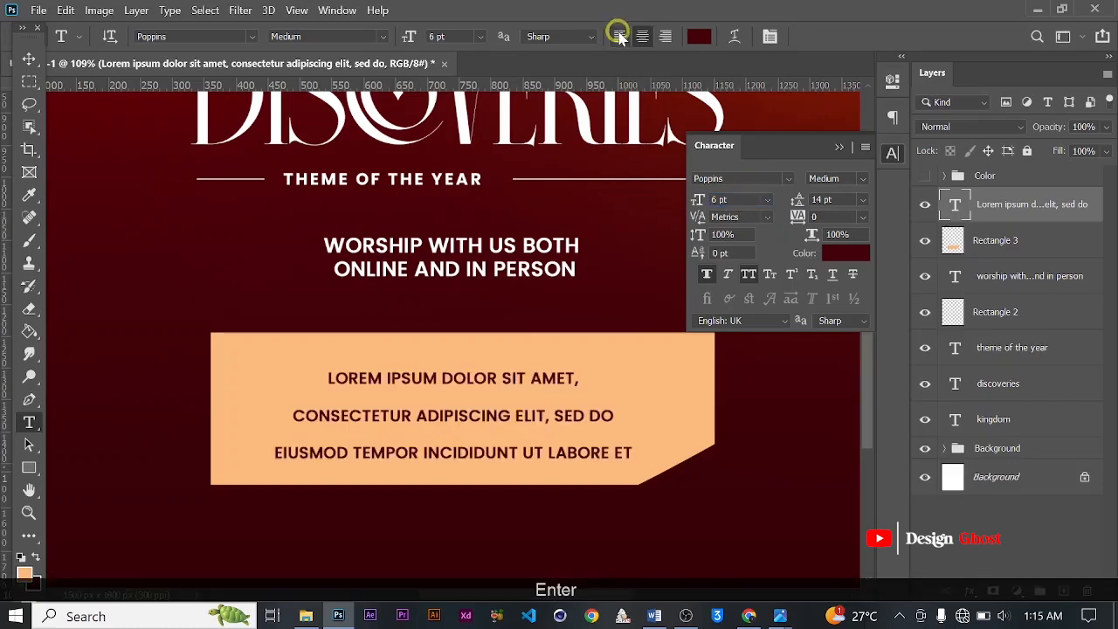
pyautogui.click(618, 36)
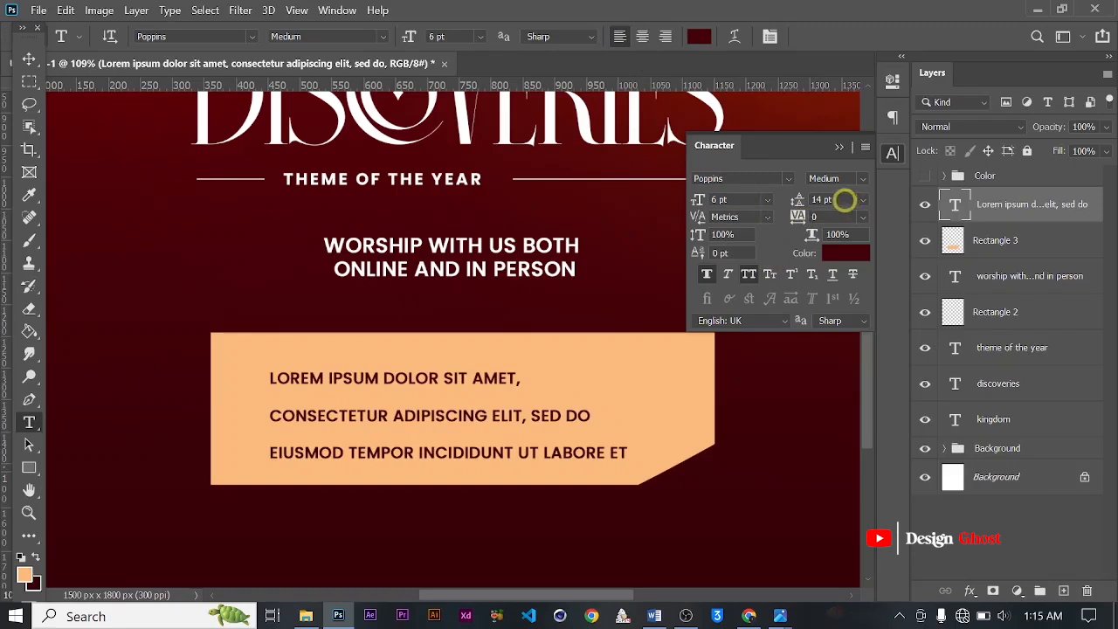
pyautogui.write('7')
pyautogui.press('Return')
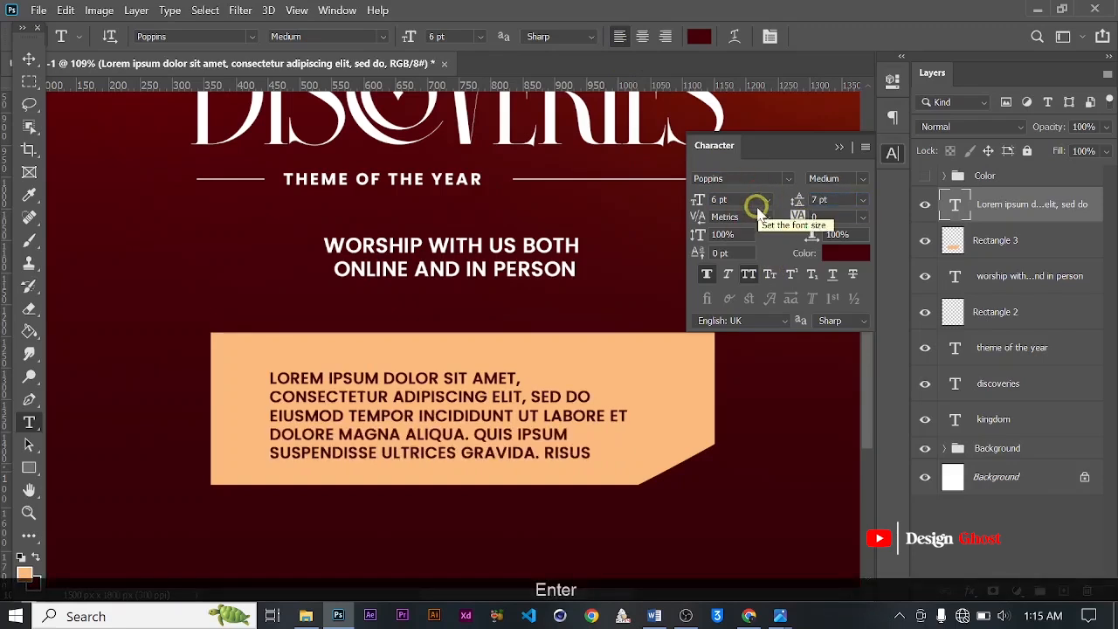
# Widen the Lorem ipsum text box slightly and shorten it so that it holds three lines ending in "DOLORE MAGNA".
pyautogui.click(642, 426)
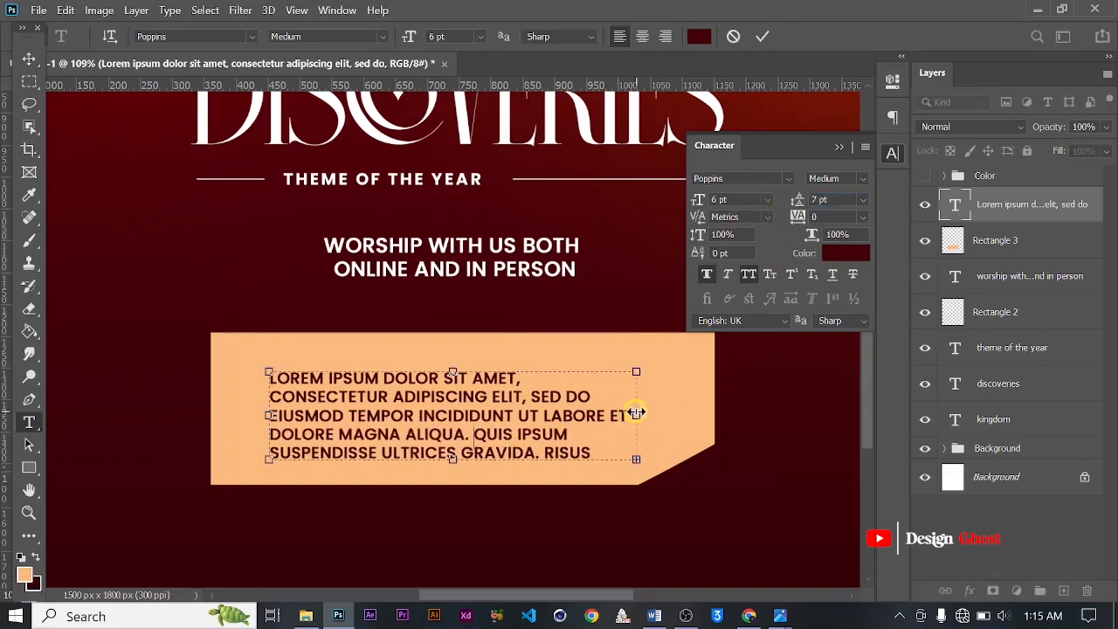
pyautogui.moveTo(637, 415); pyautogui.dragTo(661, 411)
pyautogui.click(487, 453)
pyautogui.moveTo(464, 458); pyautogui.dragTo(465, 438)
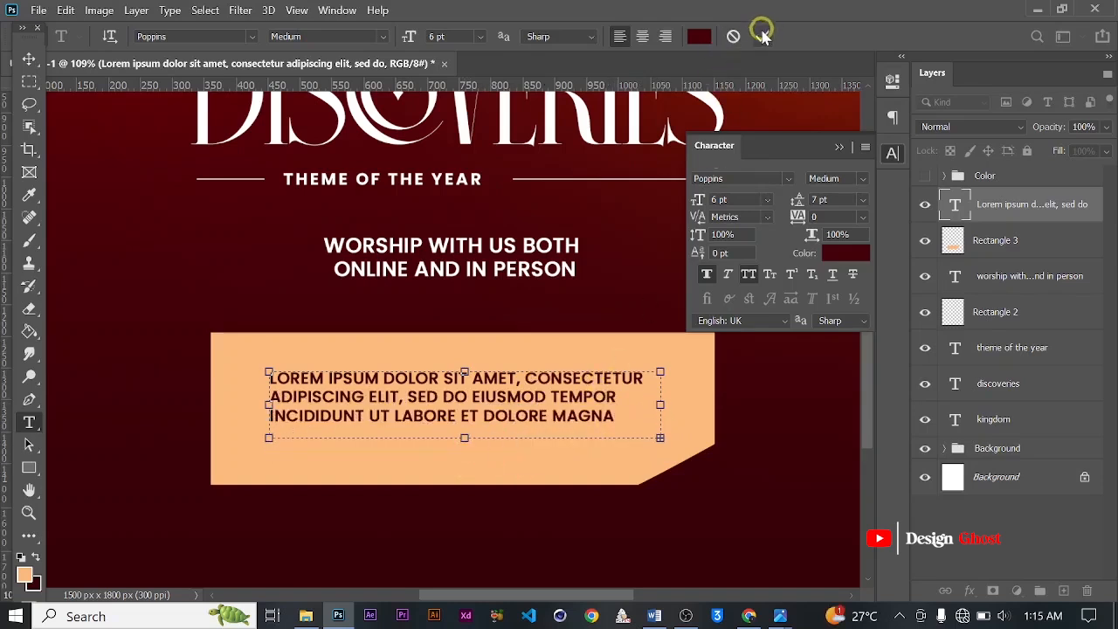
pyautogui.click(445, 332)
# Nudge the three-line Lorem ipsum text down until it sits vertically centered in the peach shape.
pyautogui.click(29, 59)
pyautogui.scroll(-1, 432, 298)
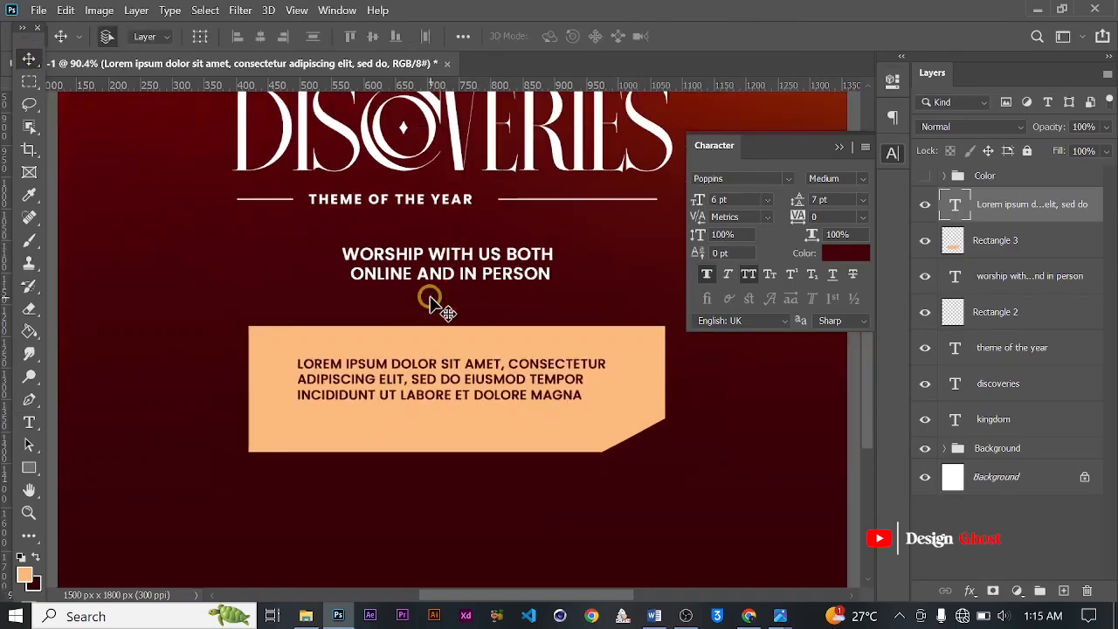
pyautogui.press('Down')
pyautogui.press('Down')
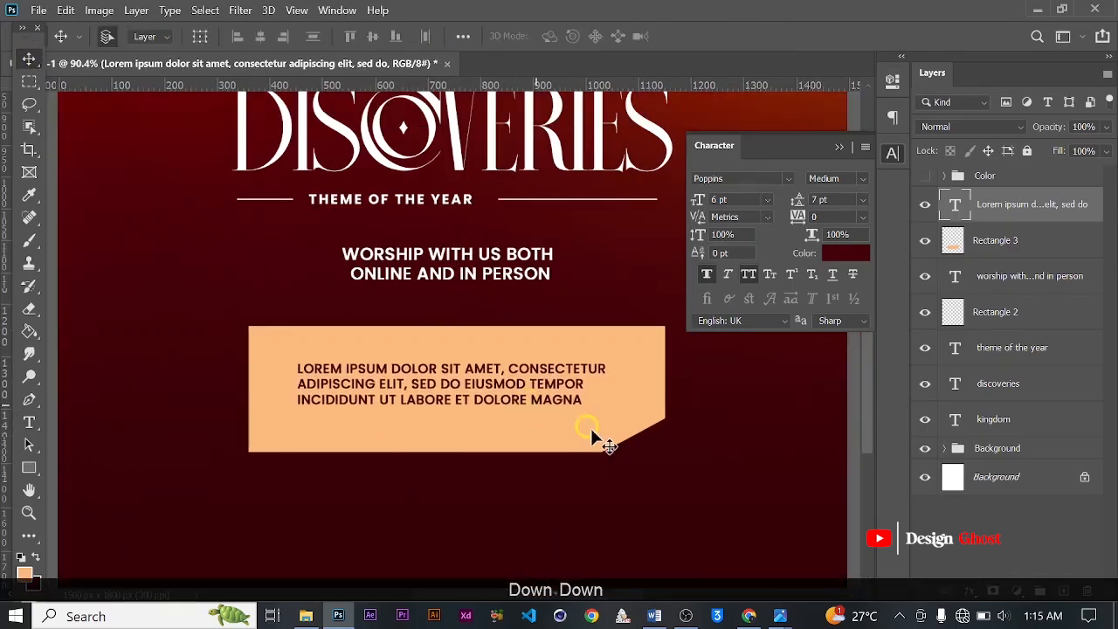
pyautogui.press('Down')
pyautogui.press('Down')
pyautogui.press('Down')
pyautogui.scroll(-2, 557, 417)
pyautogui.press('Return')
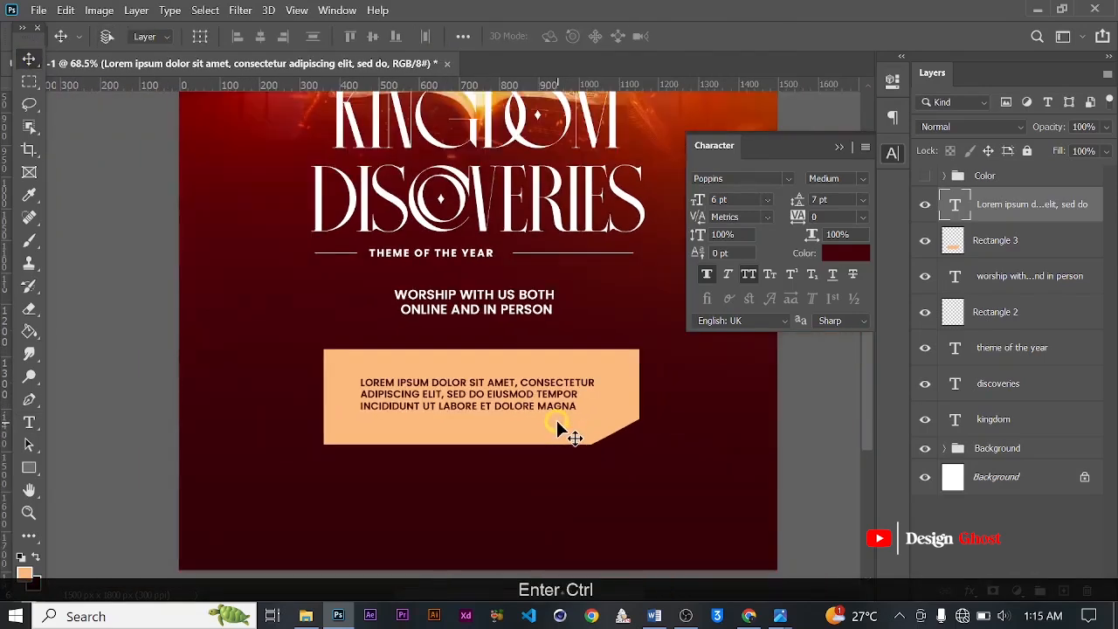
pyautogui.hotkey('ctrl', '0')
pyautogui.scroll(2, 479, 443)
pyautogui.moveTo(493, 516); pyautogui.dragTo(491, 407)
pyautogui.scroll(1, 476, 410)
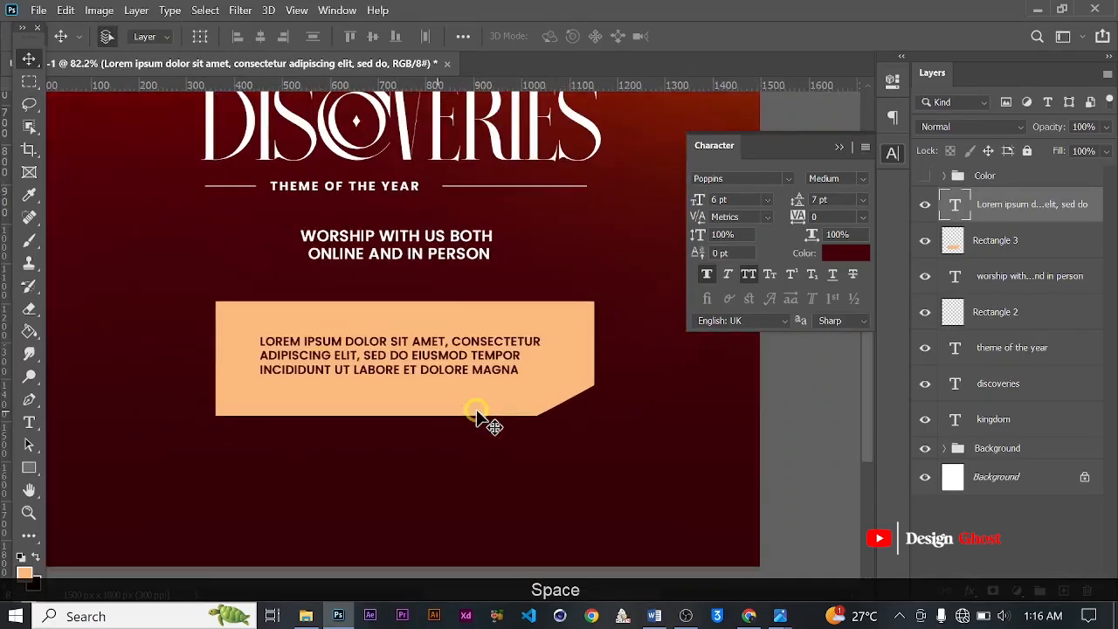
pyautogui.press('Down')
pyautogui.press('Down')
pyautogui.press('Down')
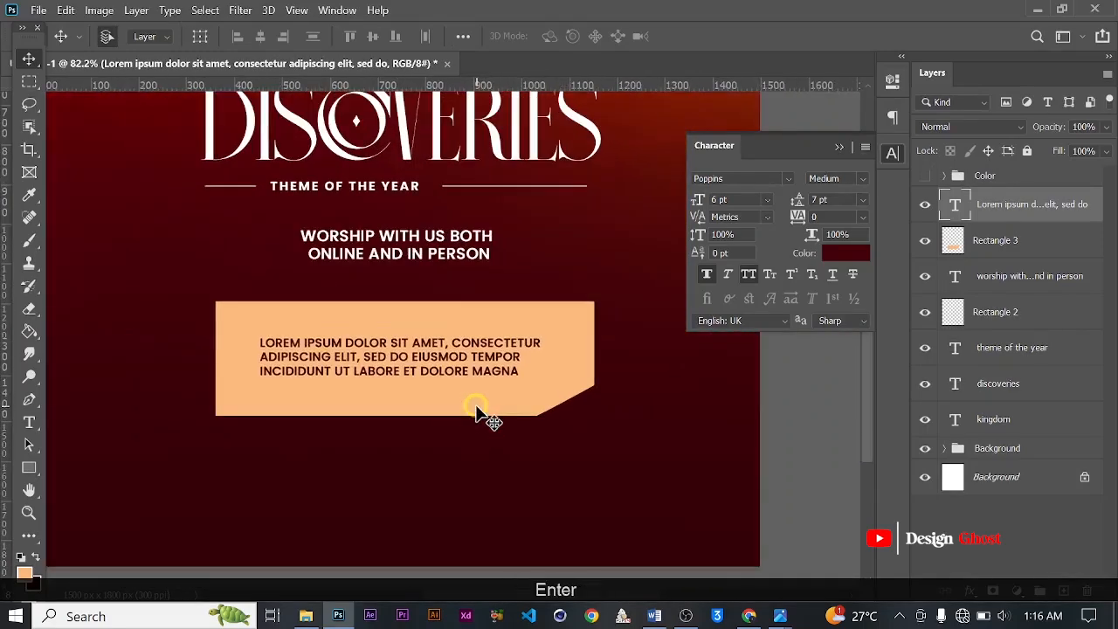
pyautogui.hotkey('ctrl', '0')
pyautogui.scroll(4, 438, 527)
pyautogui.moveTo(446, 517); pyautogui.dragTo(450, 410)
pyautogui.scroll(-1, 450, 410)
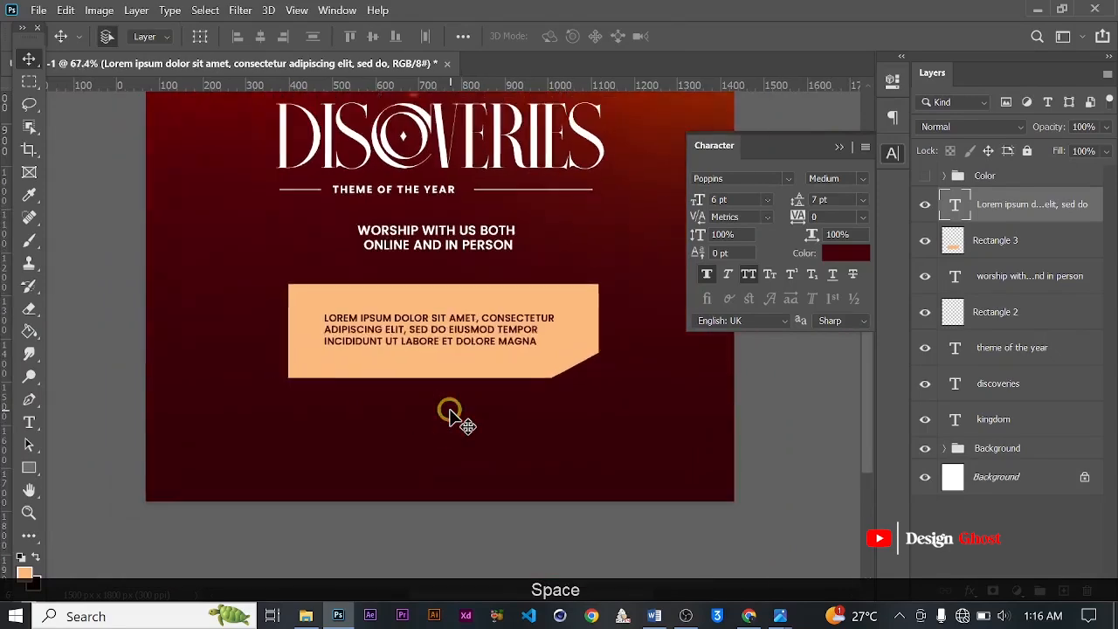
pyautogui.scroll(-2, 450, 410)
pyautogui.scroll(2, 427, 270)
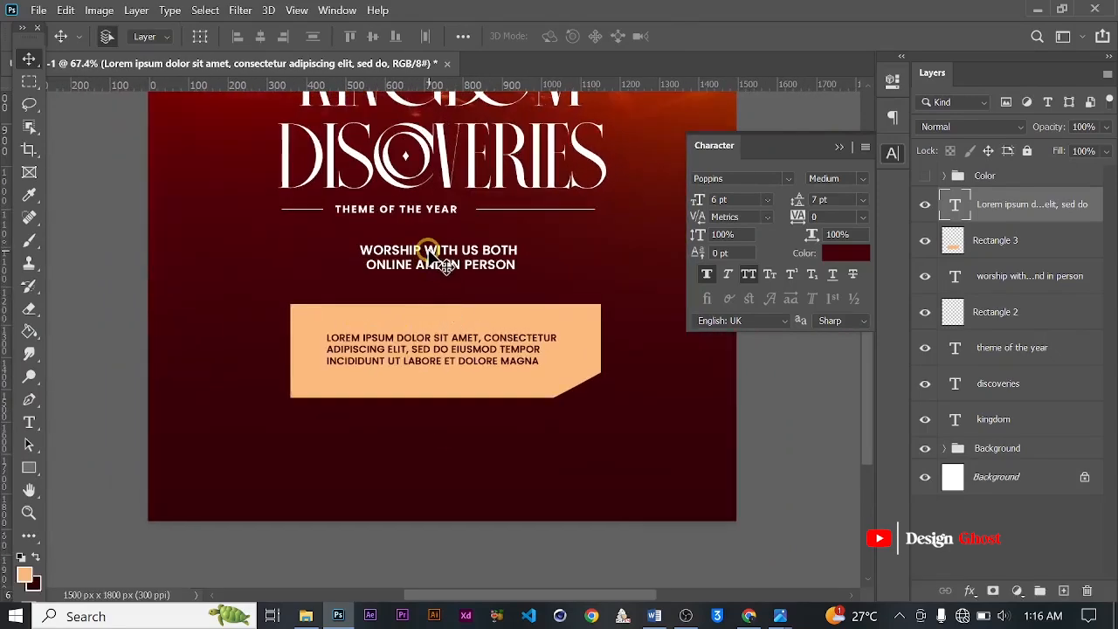
pyautogui.click(444, 262)
pyautogui.press('alt')
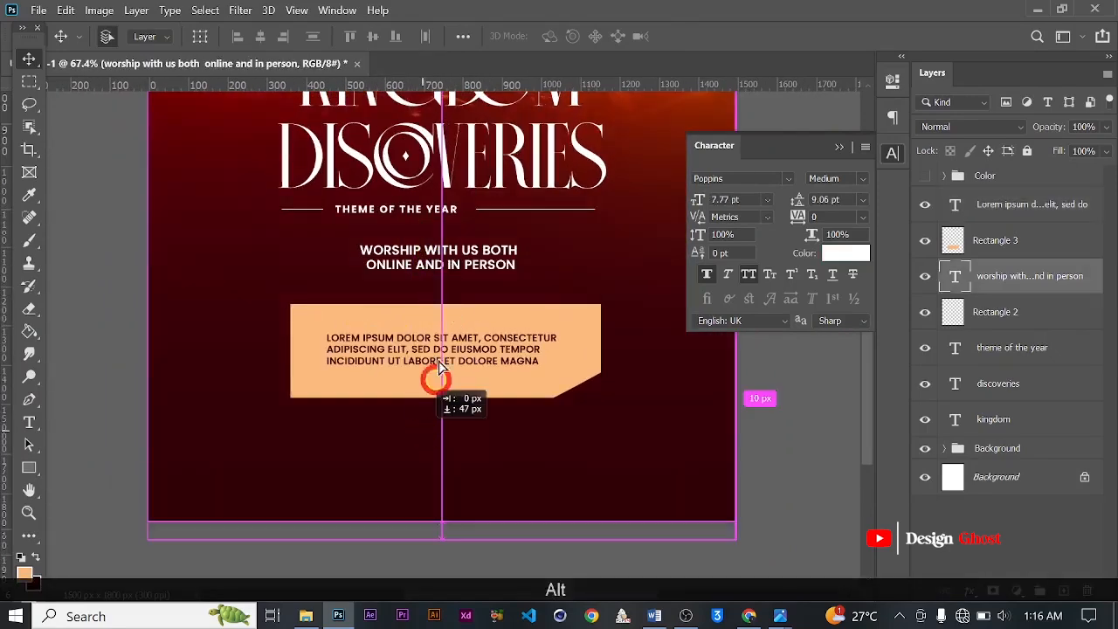
pyautogui.click(435, 254)
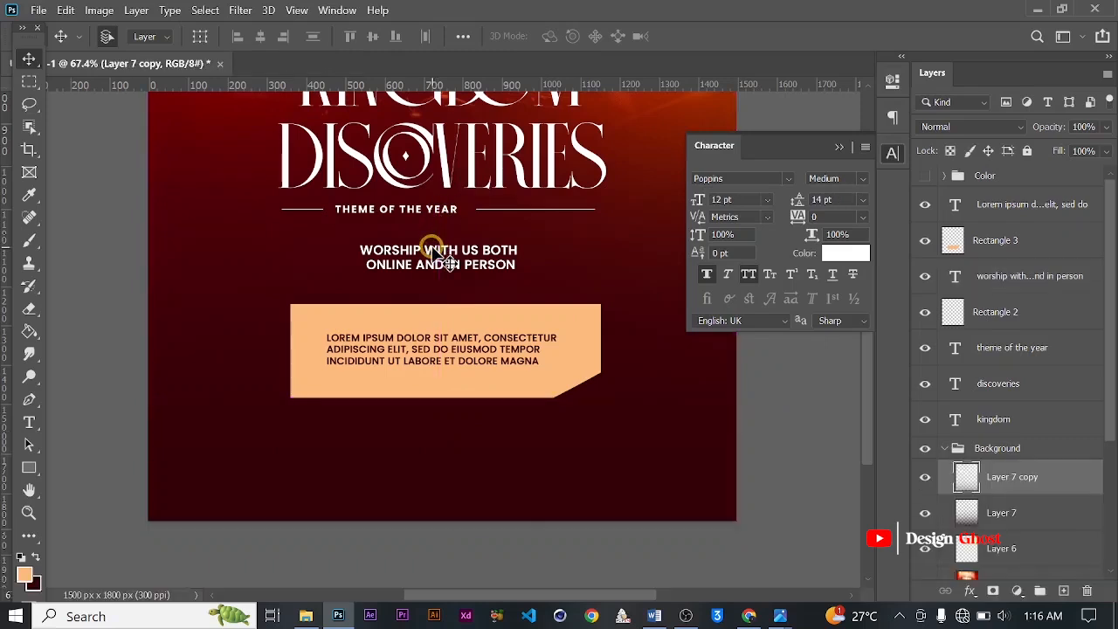
pyautogui.hotkey('ctrl', 'z')
# Duplicate the "WORSHIP WITH US BOTH ONLINE AND IN PERSON" text straight down to the area below the peach box.
pyautogui.scroll(1, 434, 249)
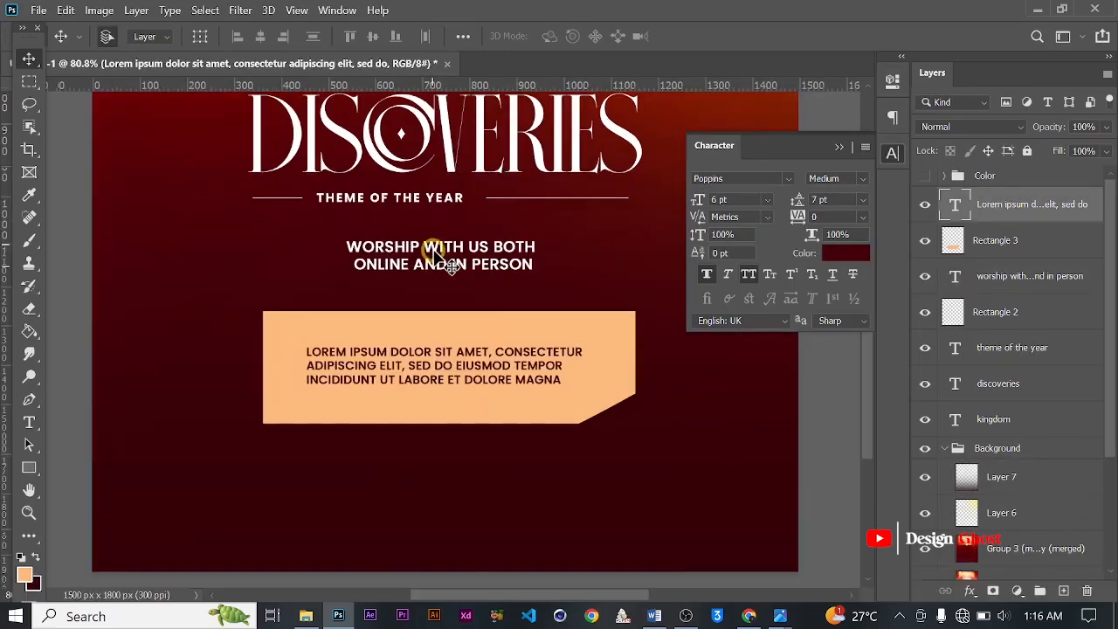
pyautogui.click(434, 249)
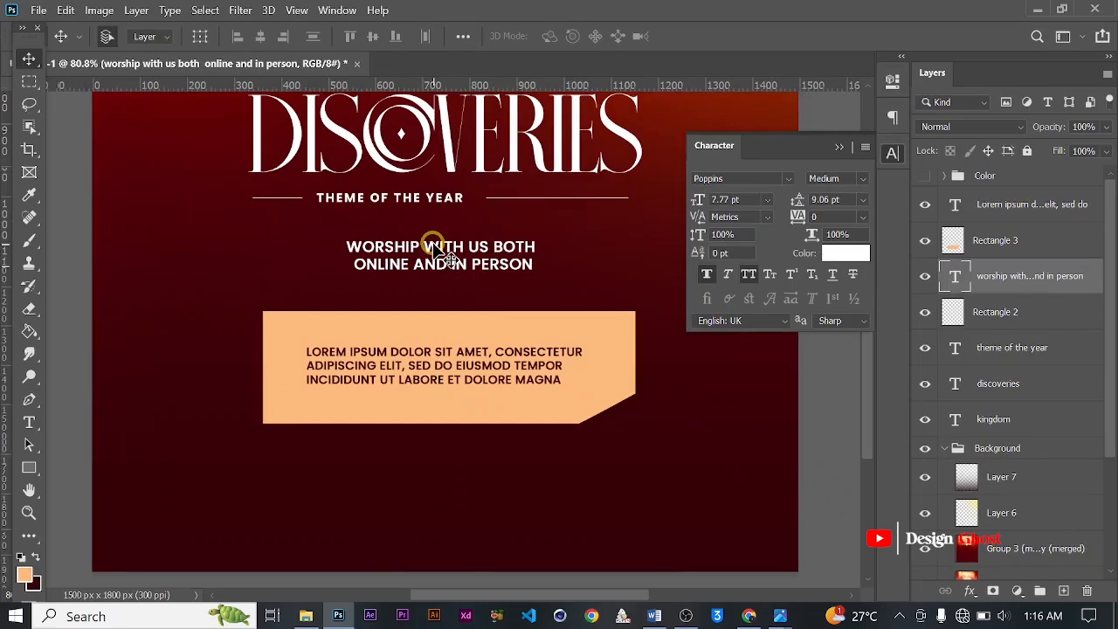
pyautogui.moveTo(434, 249); pyautogui.dragTo(434, 474)
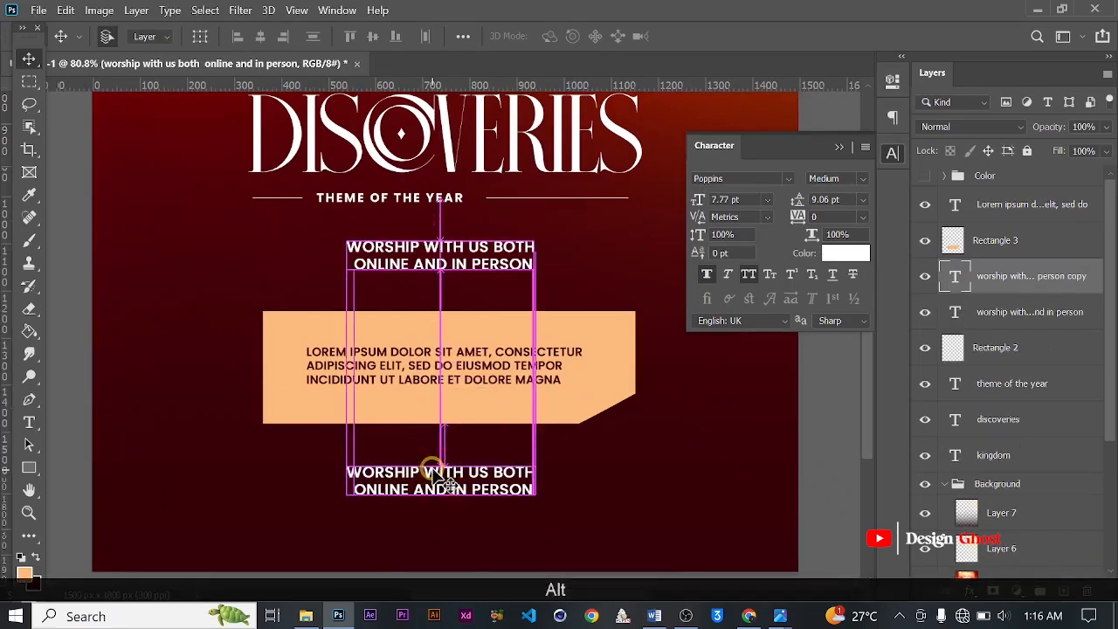
# Replace the wording of the duplicated text below the peach box with "FORMORE INFO CONTACT: ".
pyautogui.scroll(2, 434, 474)
pyautogui.doubleClick(433, 473)
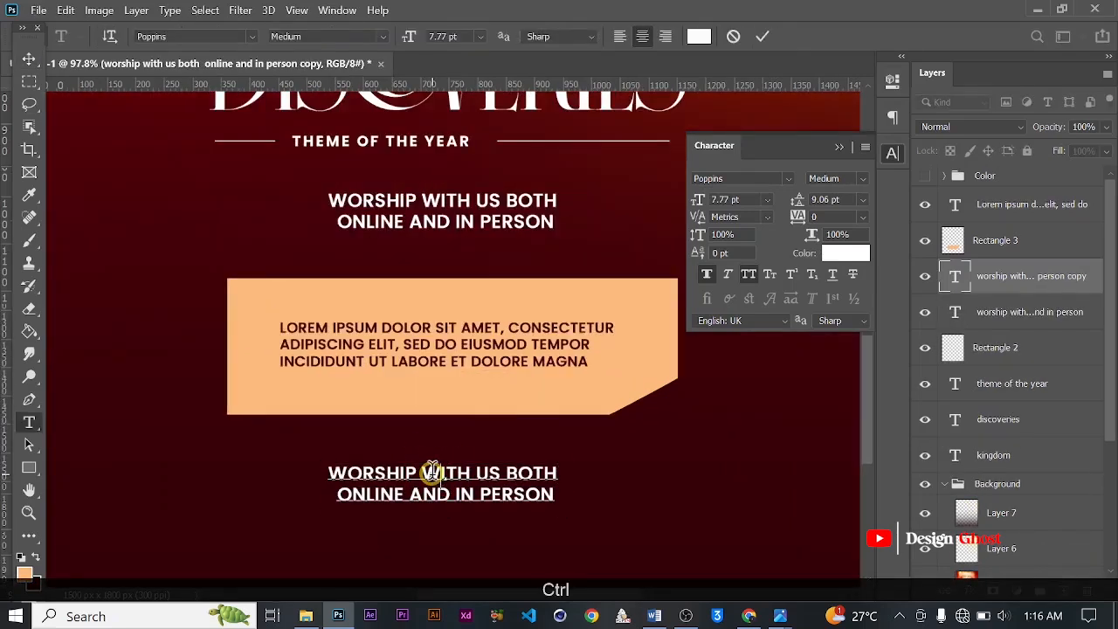
pyautogui.hotkey('ctrl', 'a')
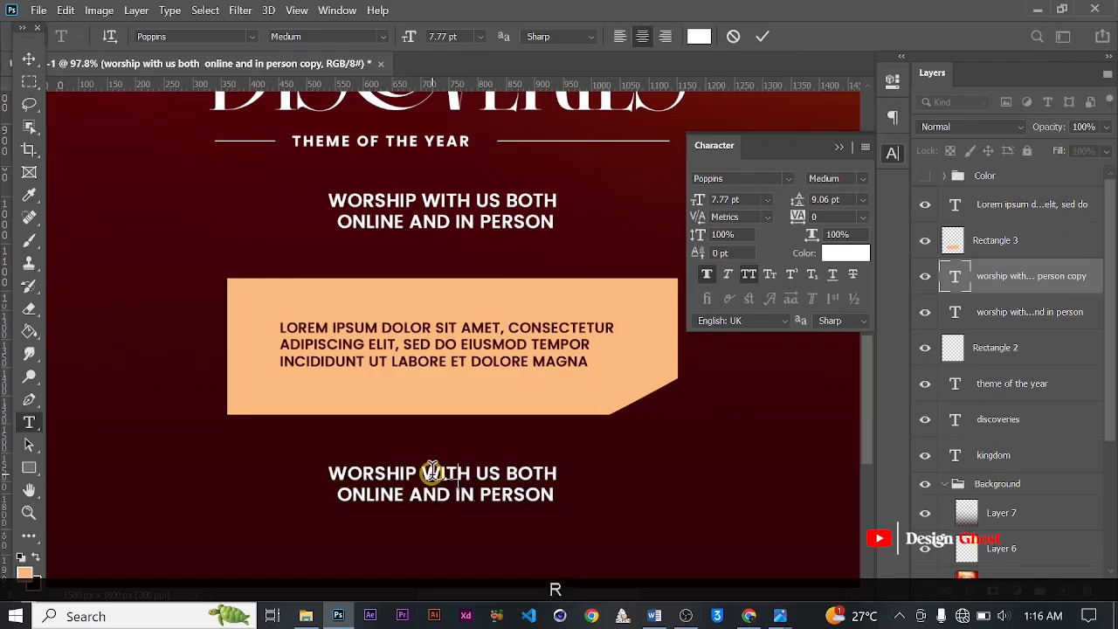
pyautogui.write('FORMORE INFO ')
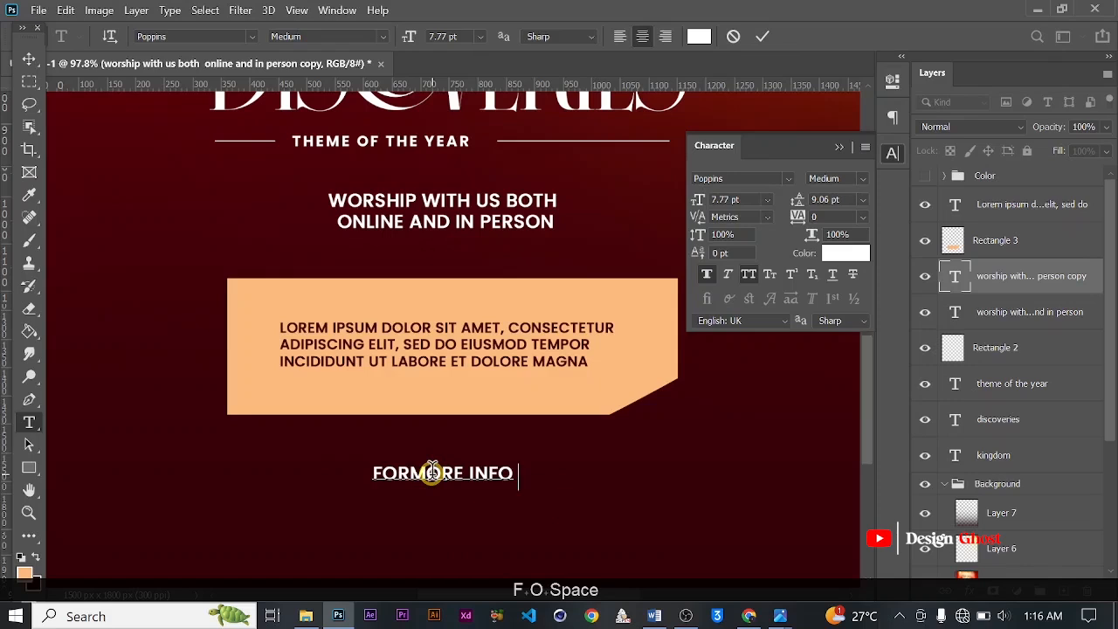
pyautogui.write('CON')
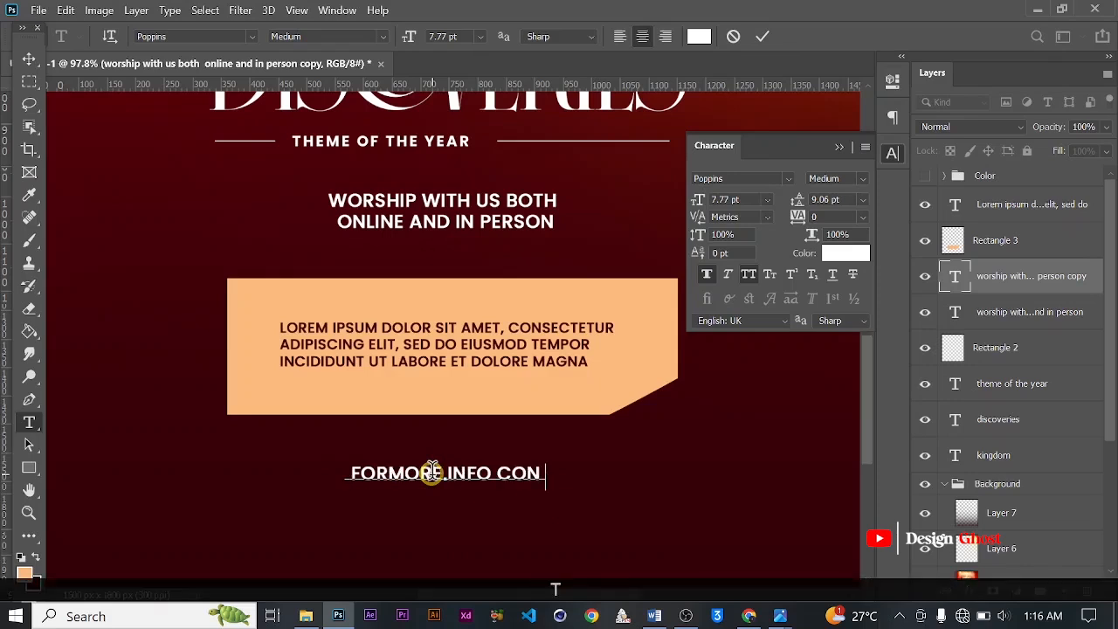
pyautogui.write('TACT')
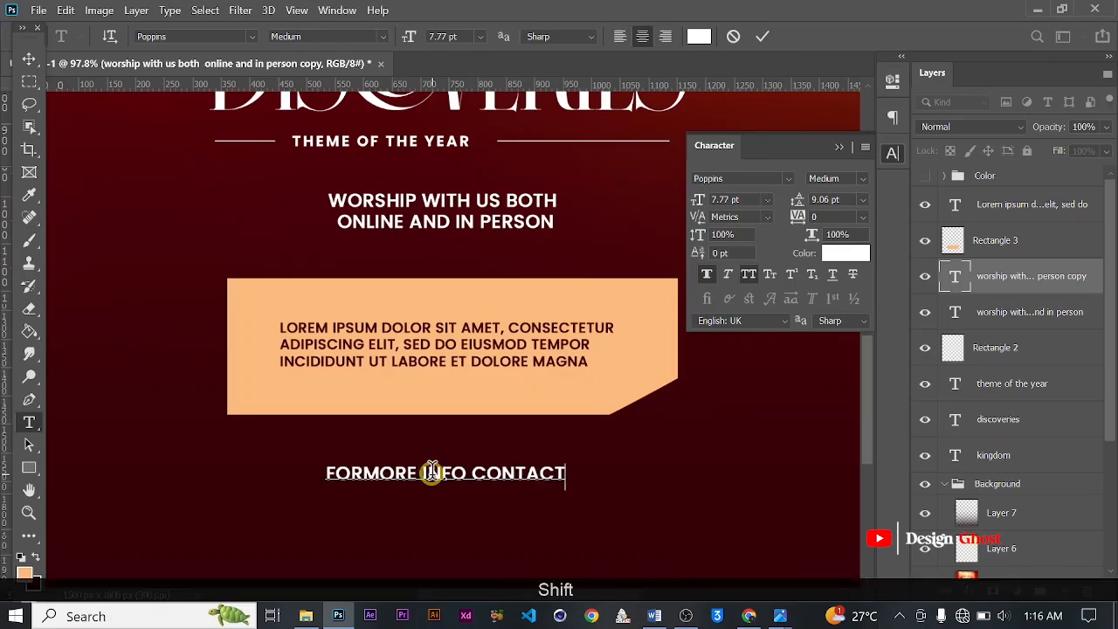
pyautogui.write(': ')
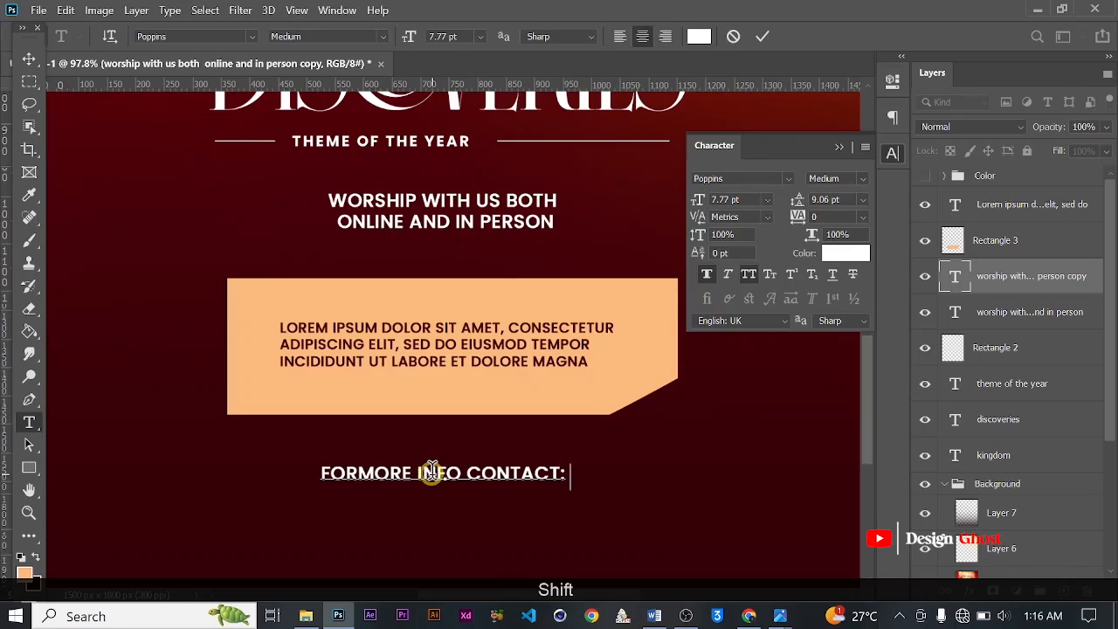
# Add a placeholder phone number with country code after "CONTACT:", followed by a slash separator.
pyautogui.write('+233 ')
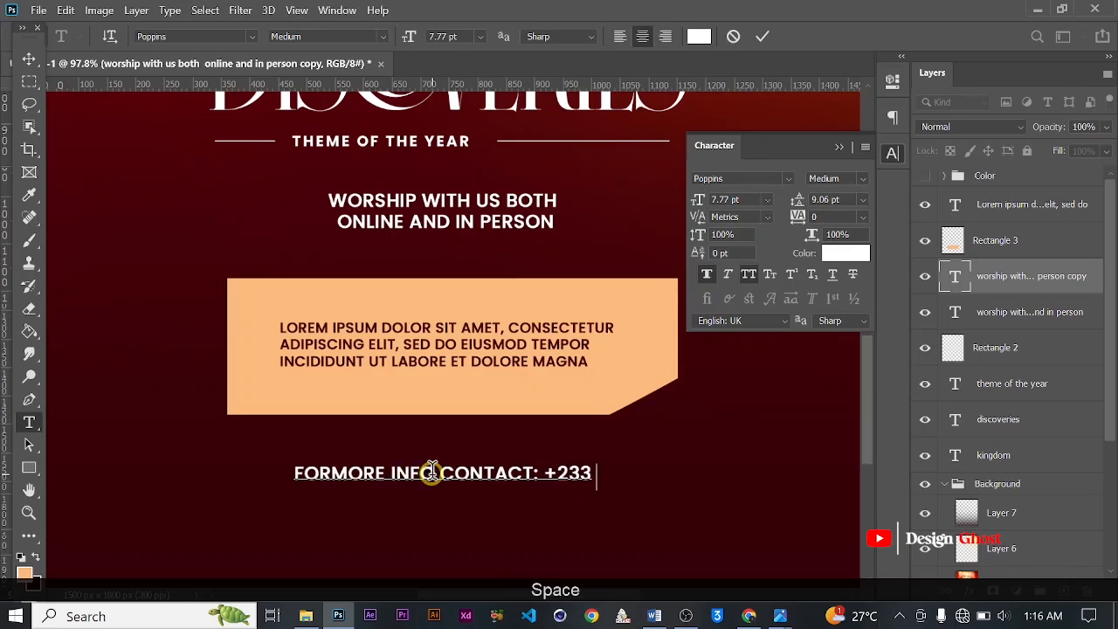
pyautogui.write('000')
pyautogui.press('BackSpace')
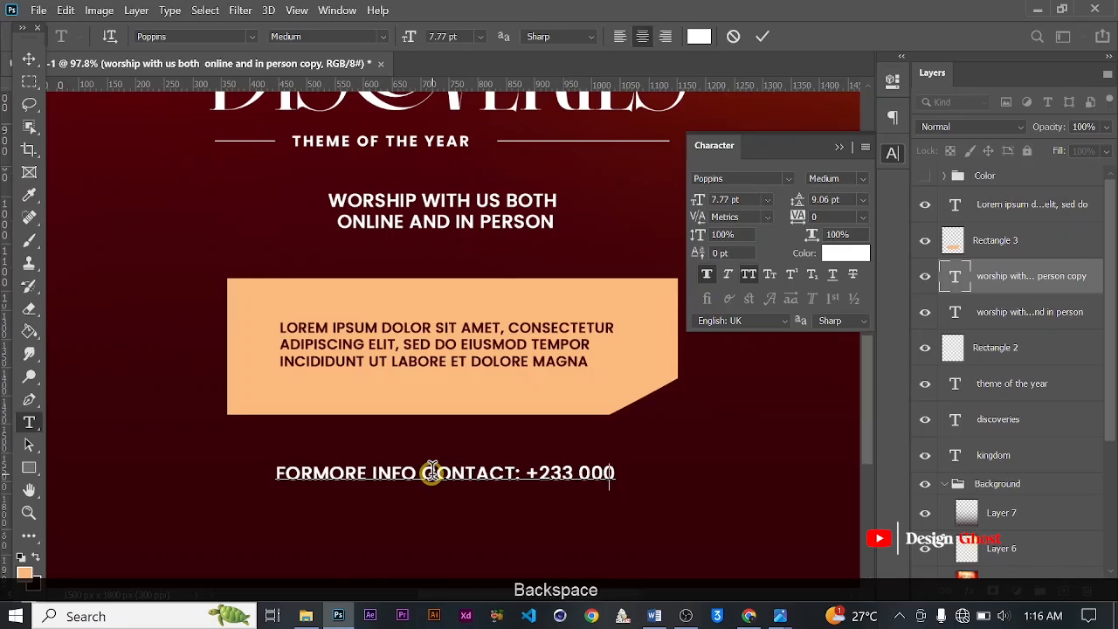
pyautogui.write('000 000')
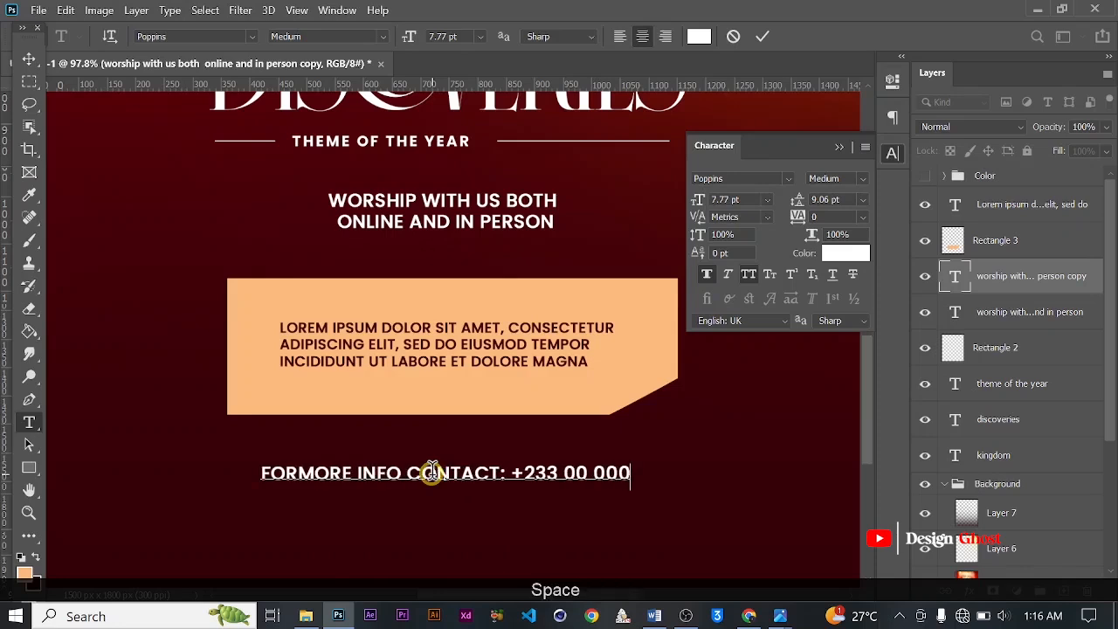
pyautogui.write(' /')
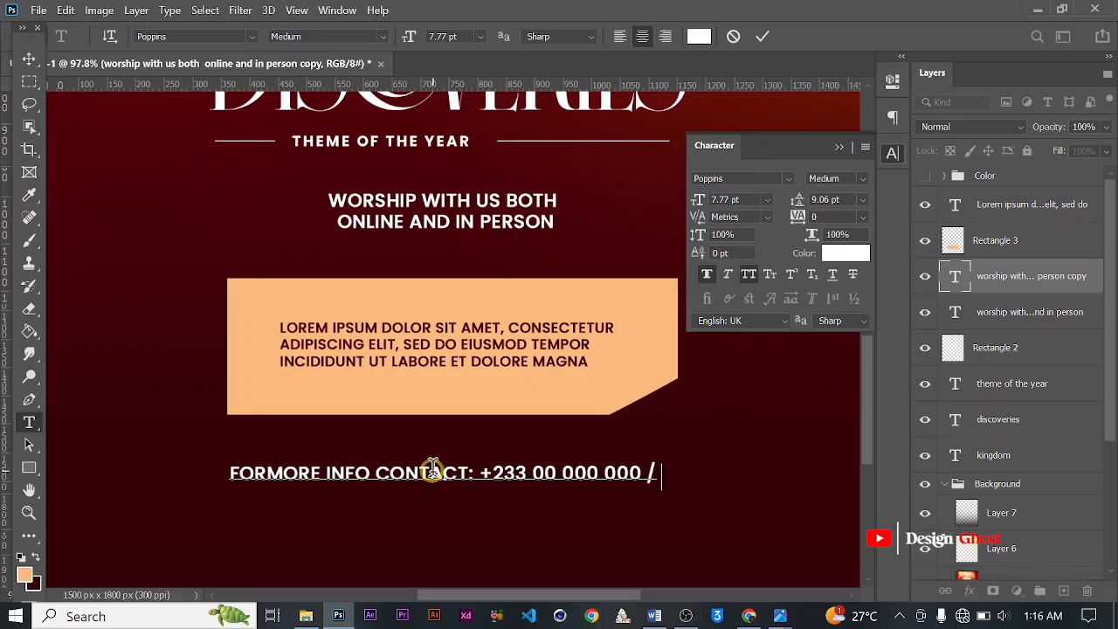
# Copy the placeholder phone number and paste it after the slash as a second contact number.
pyautogui.moveTo(485, 470); pyautogui.dragTo(627, 469)
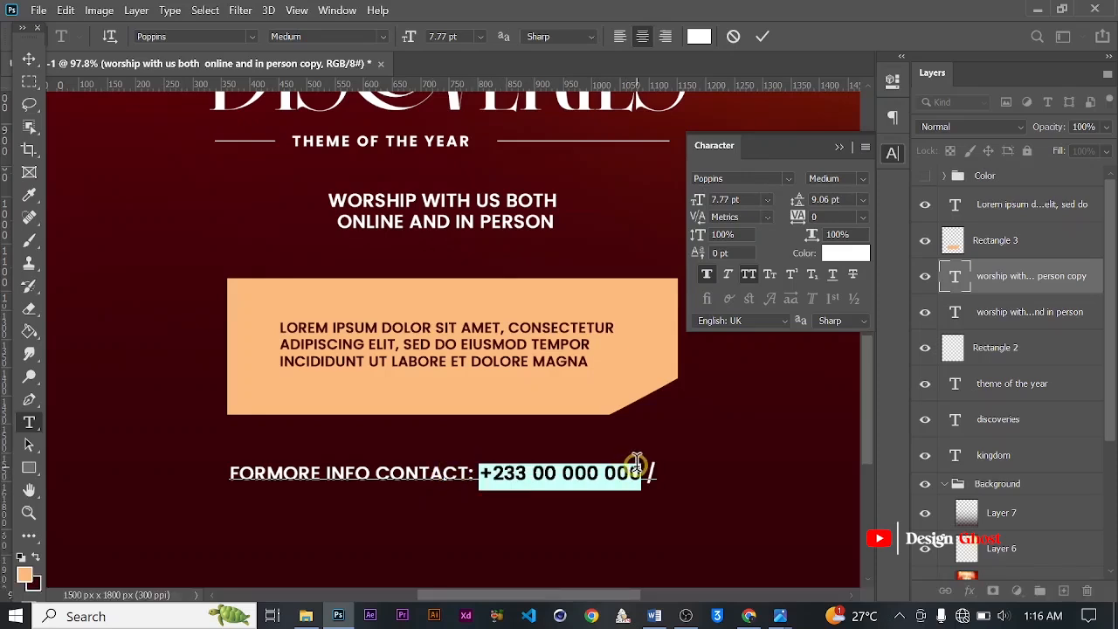
pyautogui.press('ctrl')
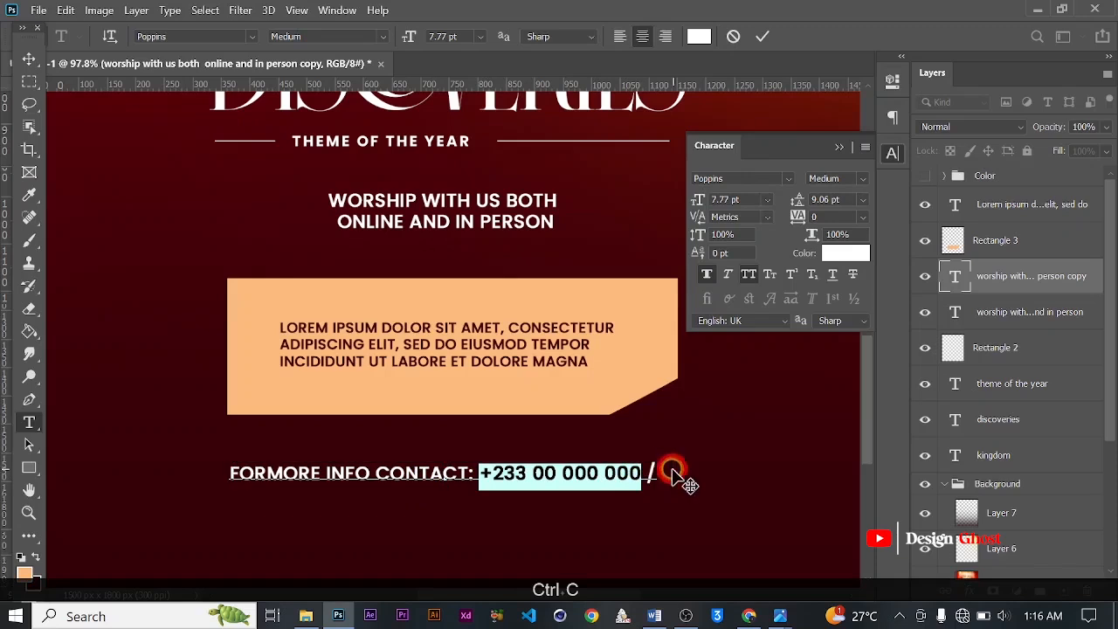
pyautogui.click(656, 472)
pyautogui.write('/')
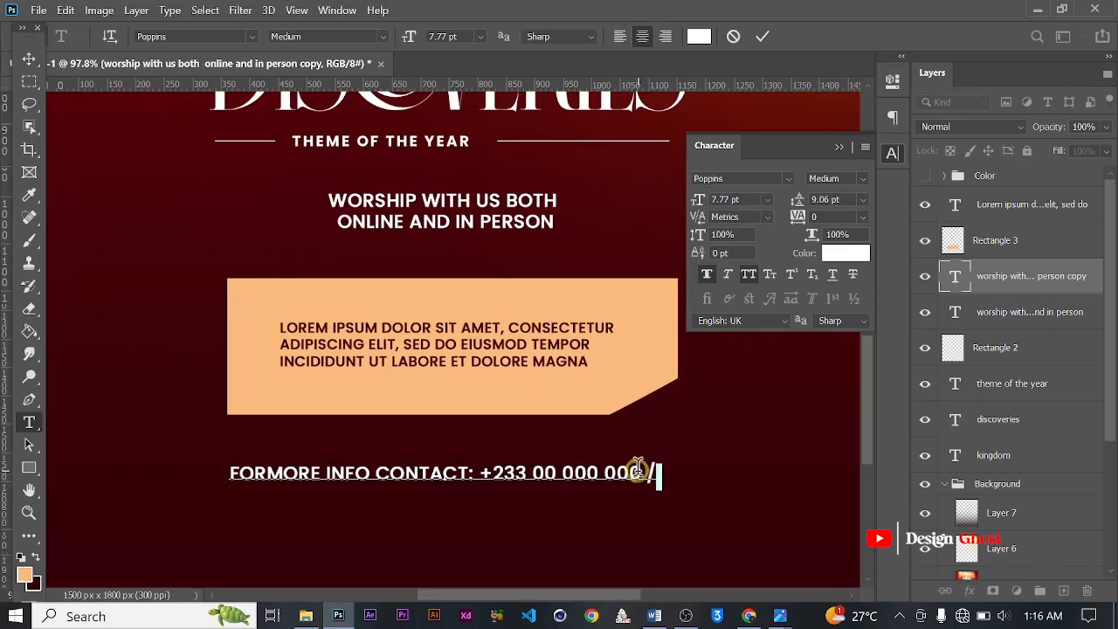
pyautogui.click(666, 467)
pyautogui.hotkey('ctrl', 'v')
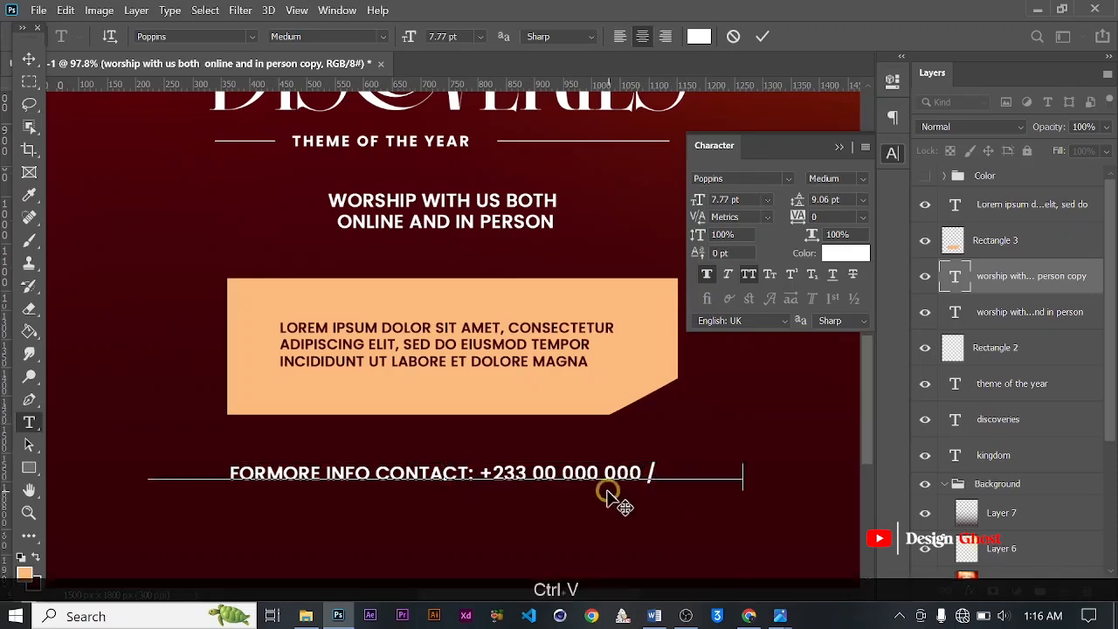
pyautogui.click(587, 471)
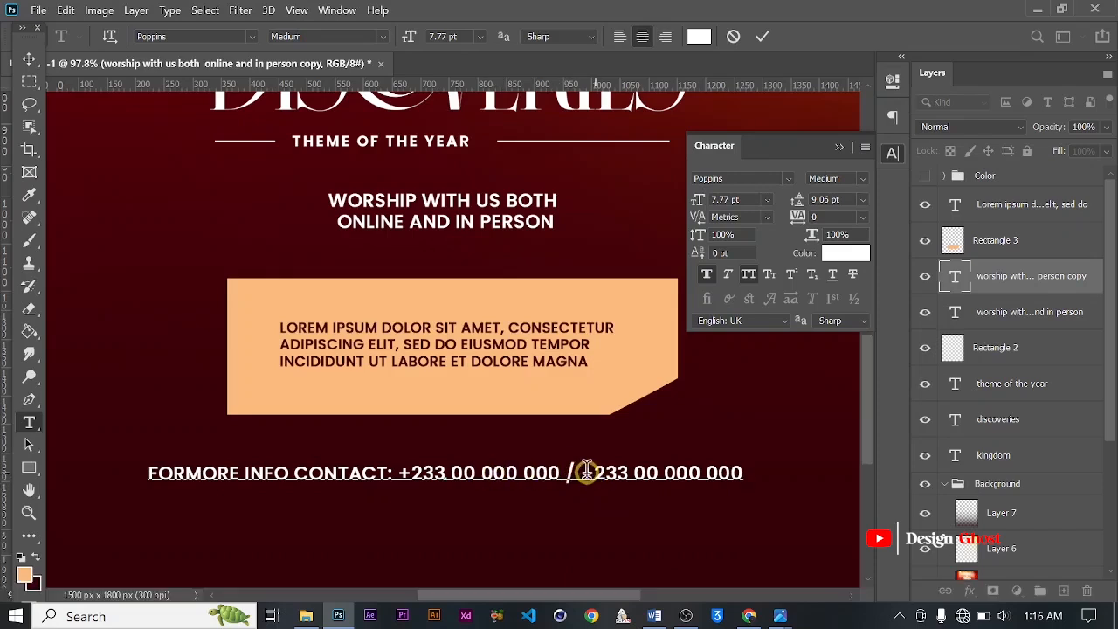
pyautogui.press('Return')
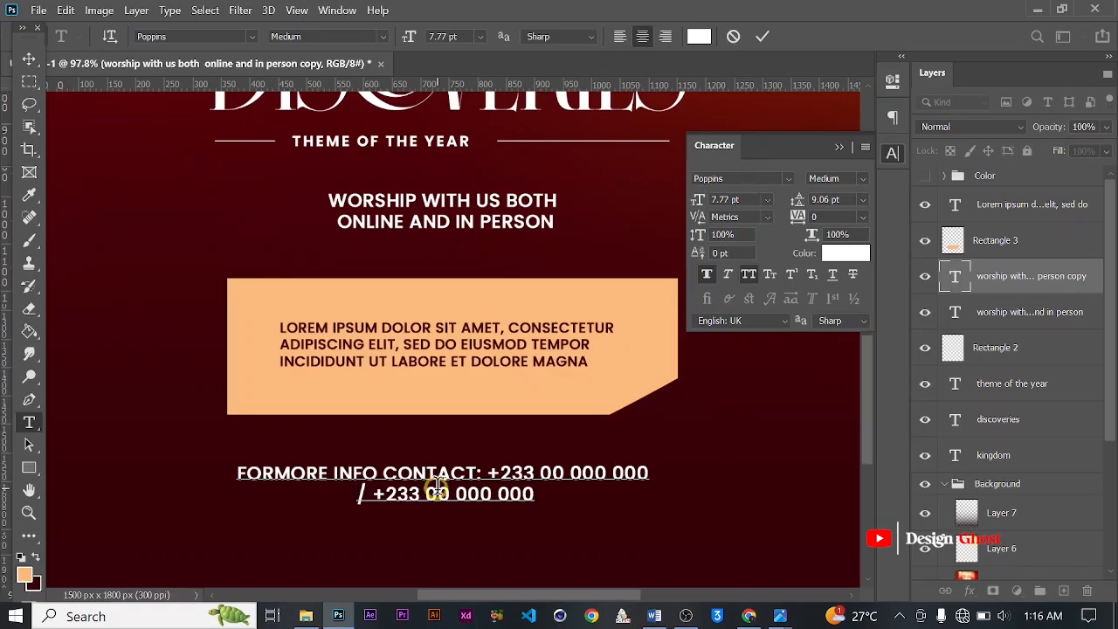
pyautogui.press('BackSpace')
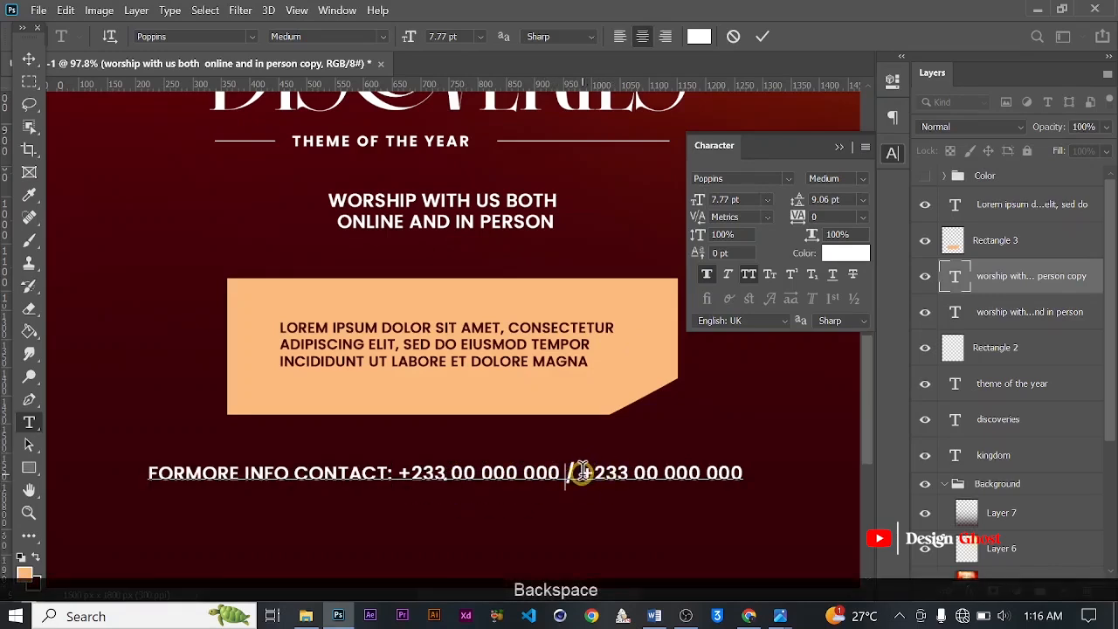
# Break the contact text after the slash so the second phone number starts a new line, and commit the text.
pyautogui.click(581, 473)
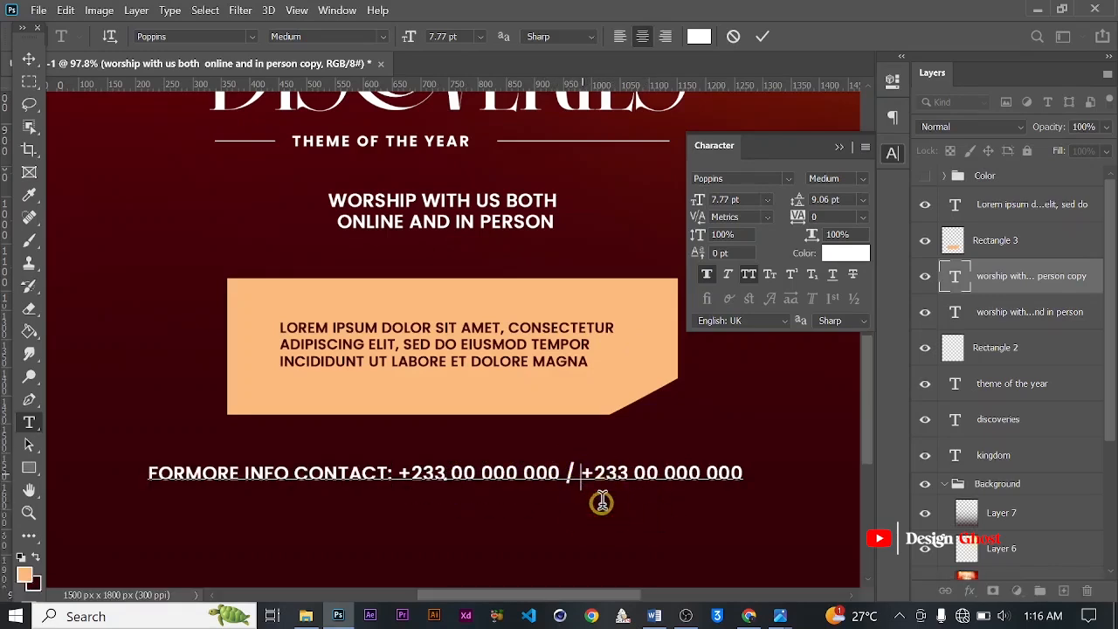
pyautogui.press('Return')
pyautogui.scroll(-1, 521, 455)
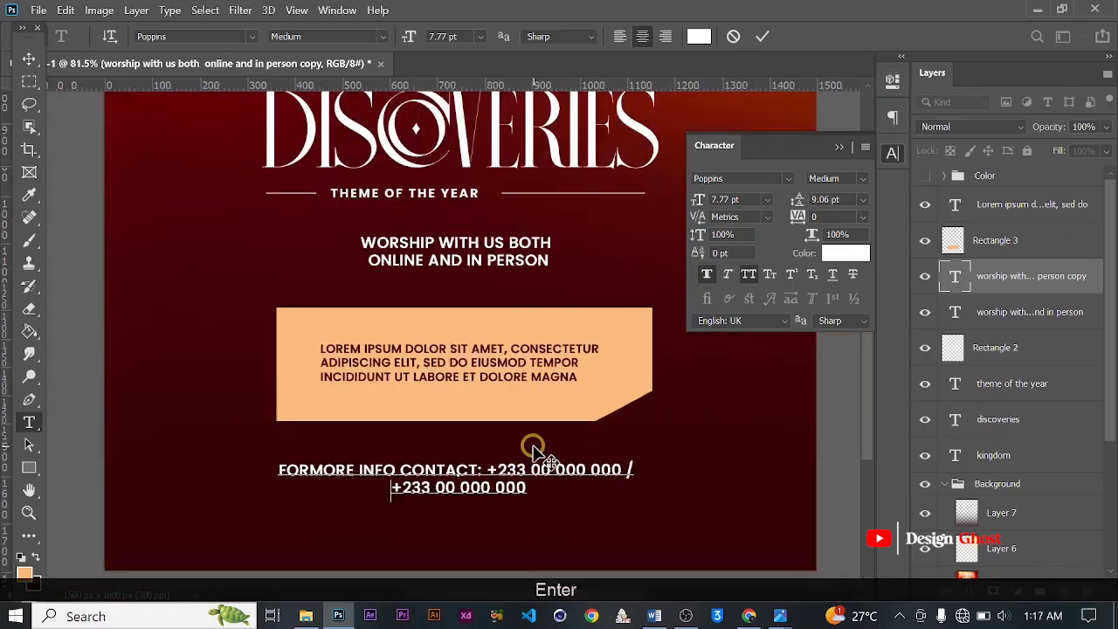
pyautogui.click(760, 37)
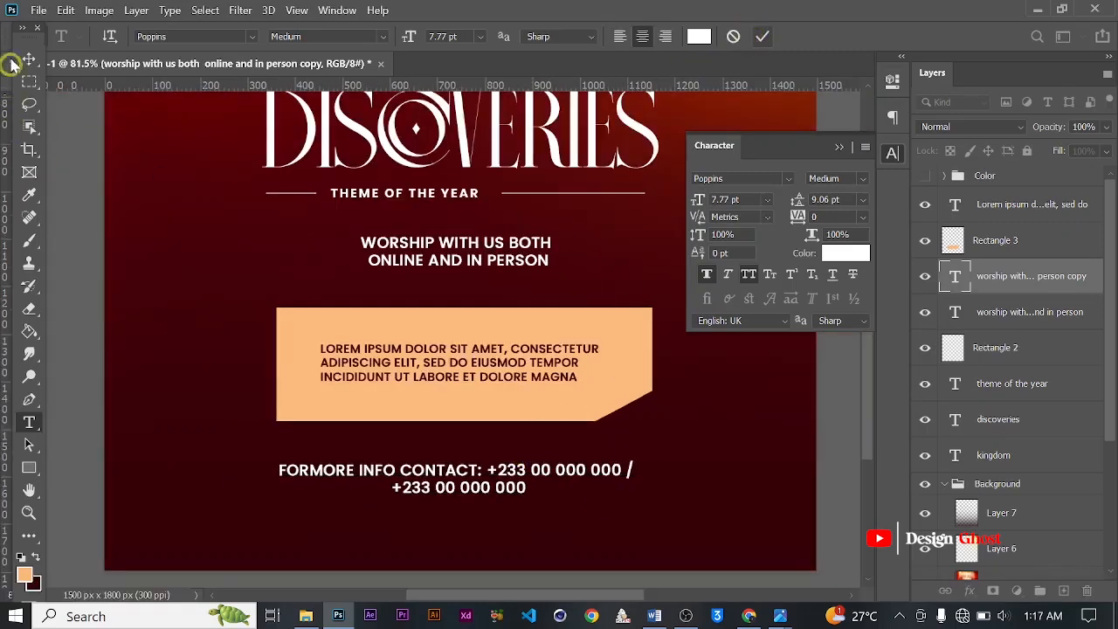
# Nudge the two-line contact text slightly right and up, closer to the peach box.
pyautogui.click(26, 58)
pyautogui.scroll(-1, 232, 292)
pyautogui.press('Right')
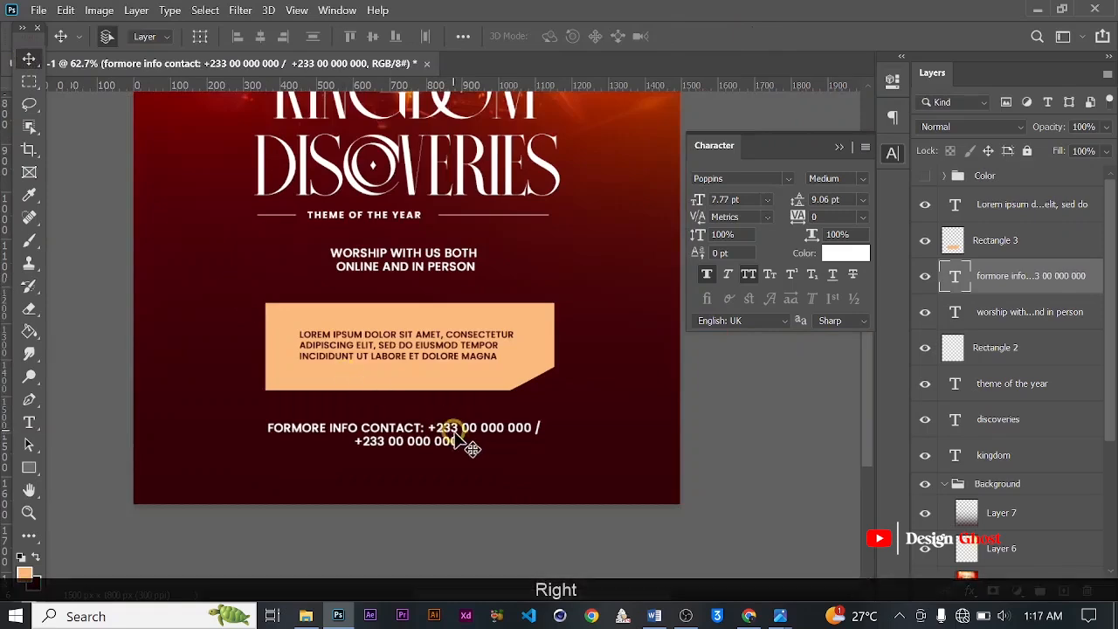
pyautogui.press('Up')
pyautogui.press('Up')
pyautogui.press('Up')
pyautogui.press('Up')
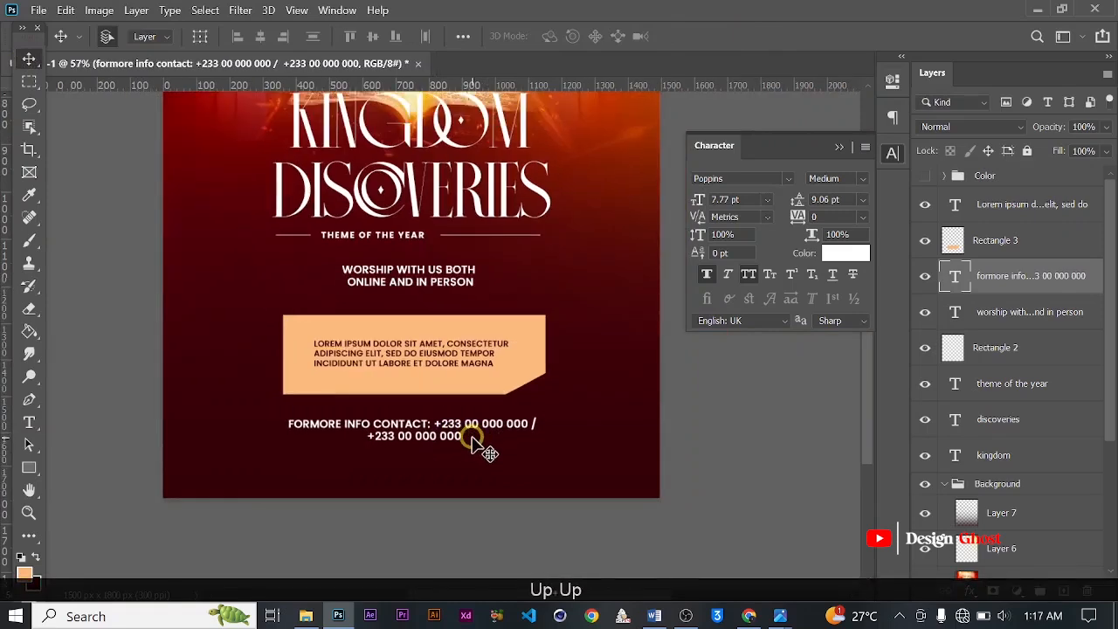
pyautogui.press('End')
pyautogui.press('Up')
pyautogui.scroll(-1, 476, 448)
pyautogui.press('Return')
# Duplicate the three-line Lorem ipsum text from the peach box to the area beneath the contact text.
pyautogui.hotkey('ctrl', '0')
pyautogui.scroll(1, 457, 439)
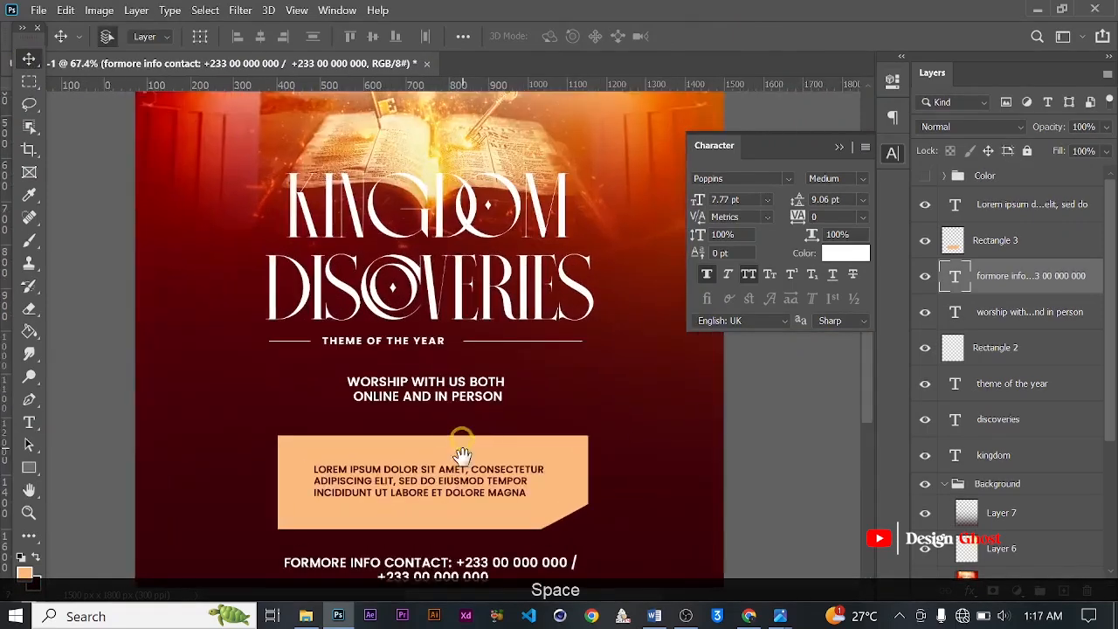
pyautogui.moveTo(474, 444); pyautogui.dragTo(457, 321)
pyautogui.scroll(1, 392, 499)
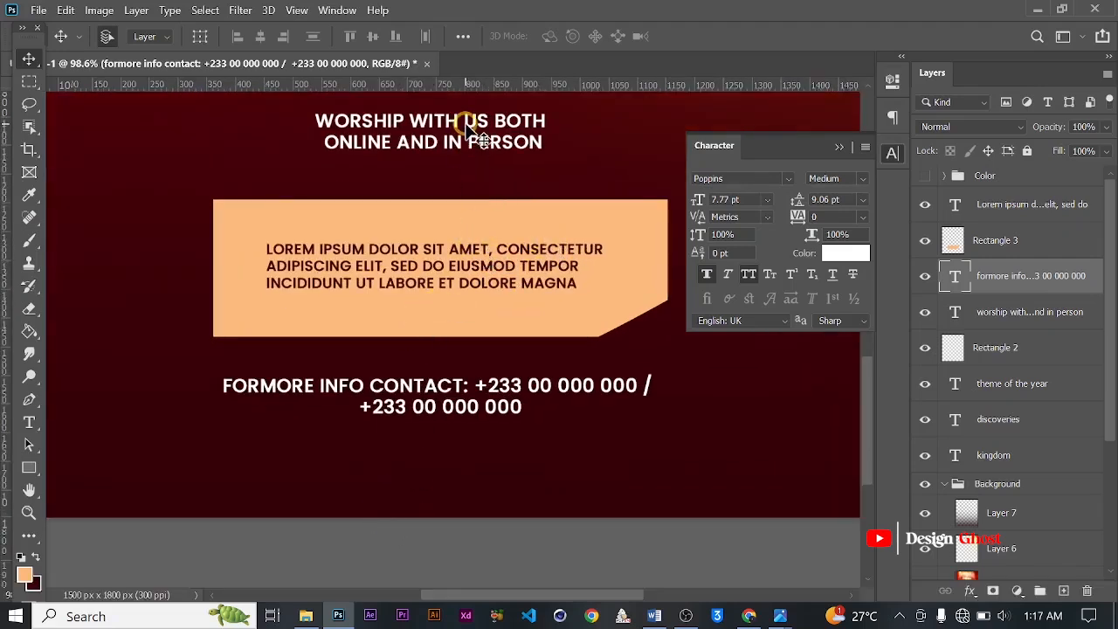
pyautogui.moveTo(429, 244); pyautogui.dragTo(432, 457)
# Color the duplicated Lorem ipsum text dull pink, 9d535d.
pyautogui.click(849, 254)
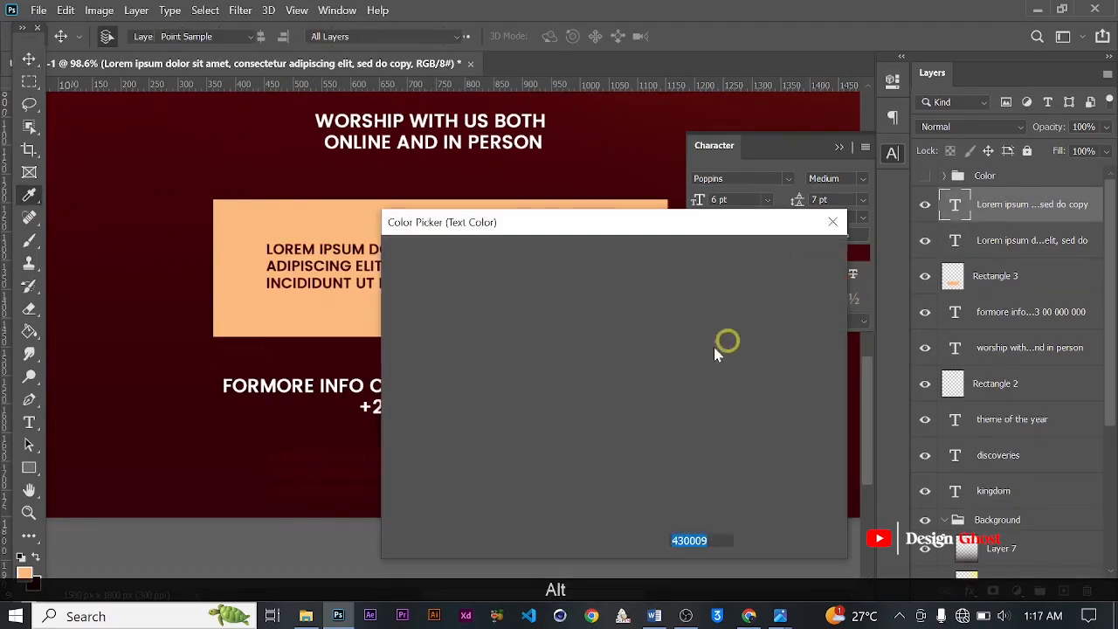
pyautogui.click(495, 349)
pyautogui.click(769, 256)
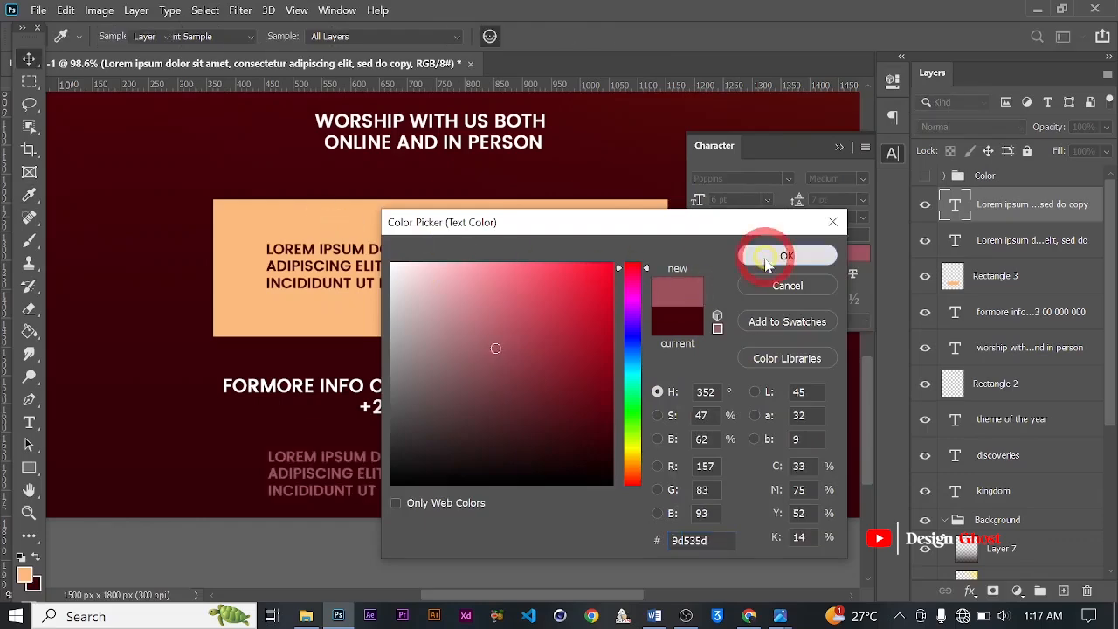
# Set the color of the duplicated Lorem ipsum text beneath the contact text to white.
pyautogui.click(843, 254)
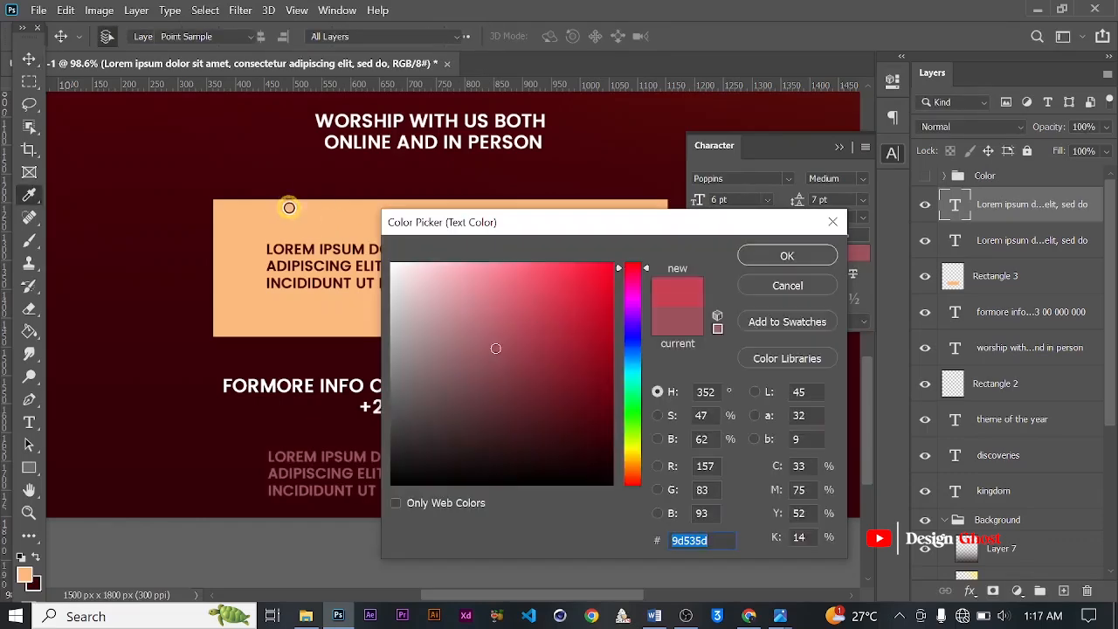
pyautogui.write('ffffff')
pyautogui.click(787, 258)
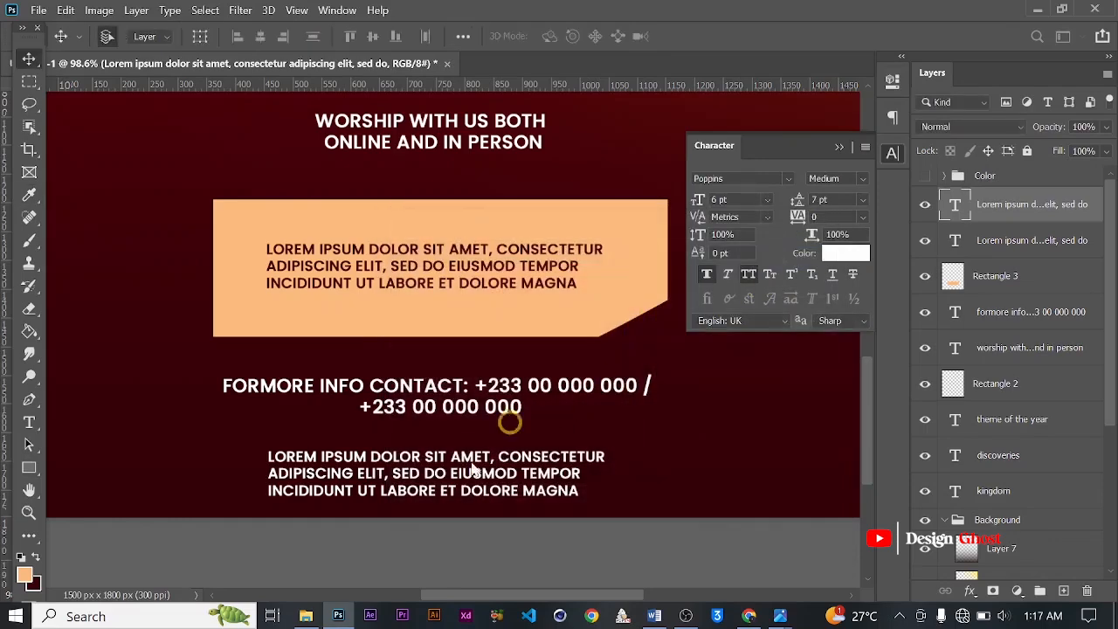
# Resize the text frame beneath the contact text to one line and extend its width to the contact text's edge.
pyautogui.click(444, 490)
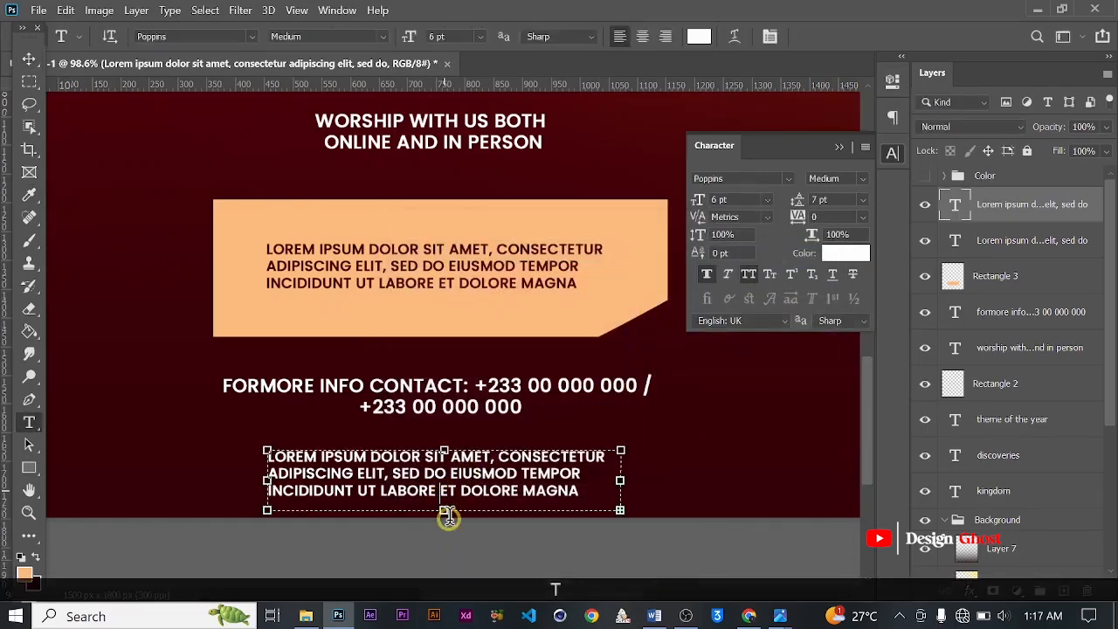
pyautogui.moveTo(442, 515); pyautogui.dragTo(448, 469)
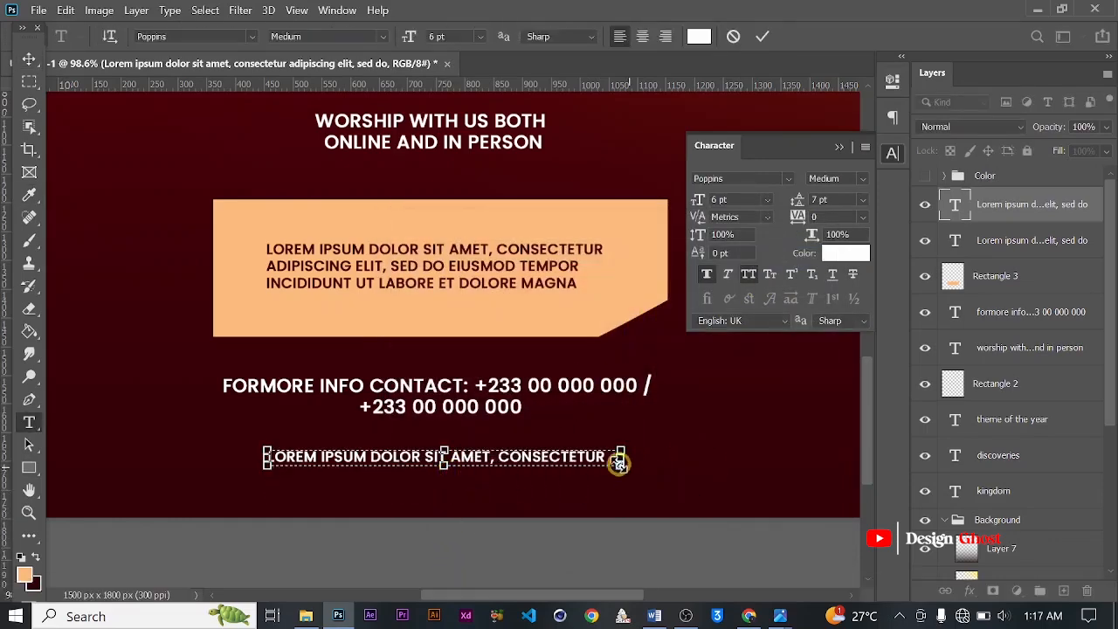
pyautogui.moveTo(627, 461); pyautogui.dragTo(652, 459)
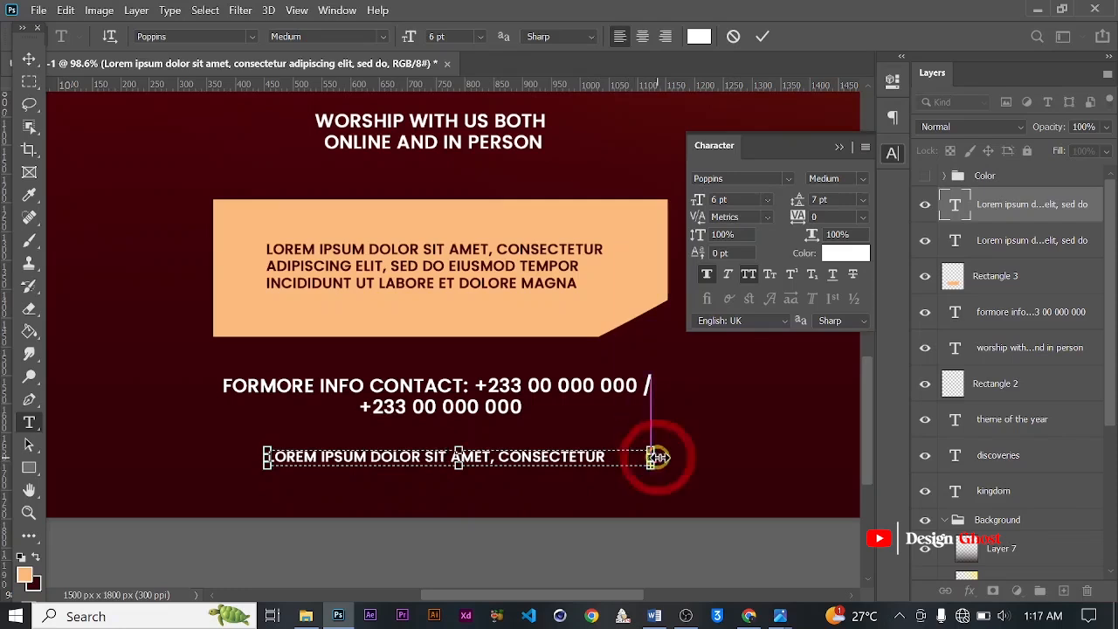
pyautogui.click(761, 36)
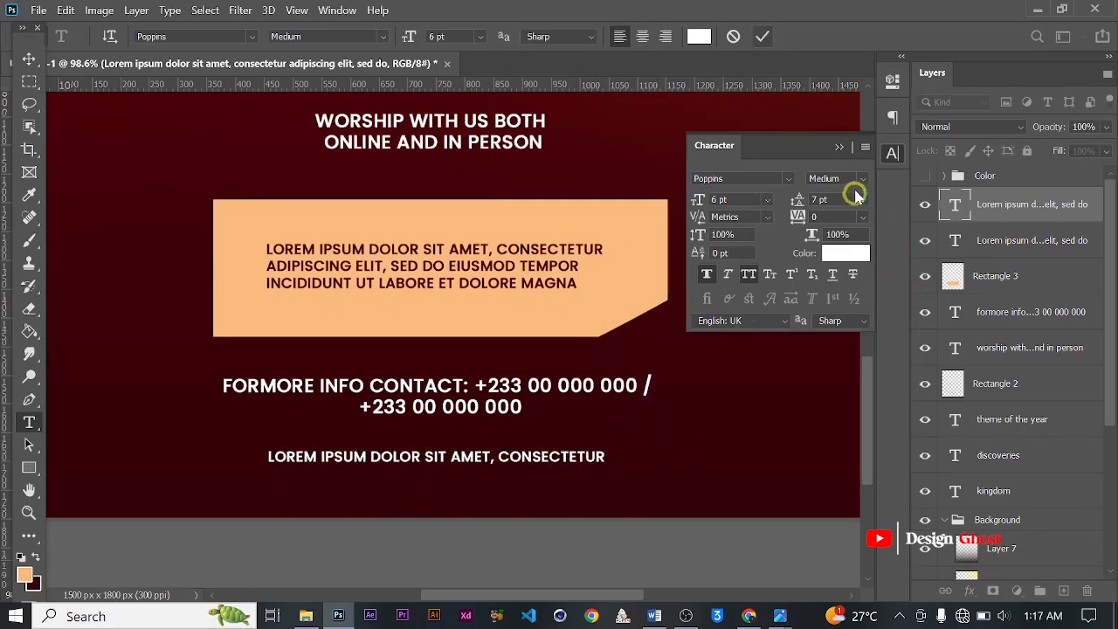
# Set the closing Lorem ipsum line to Poppins Light, remove its all caps and increase its tracking to 140.
pyautogui.click(862, 178)
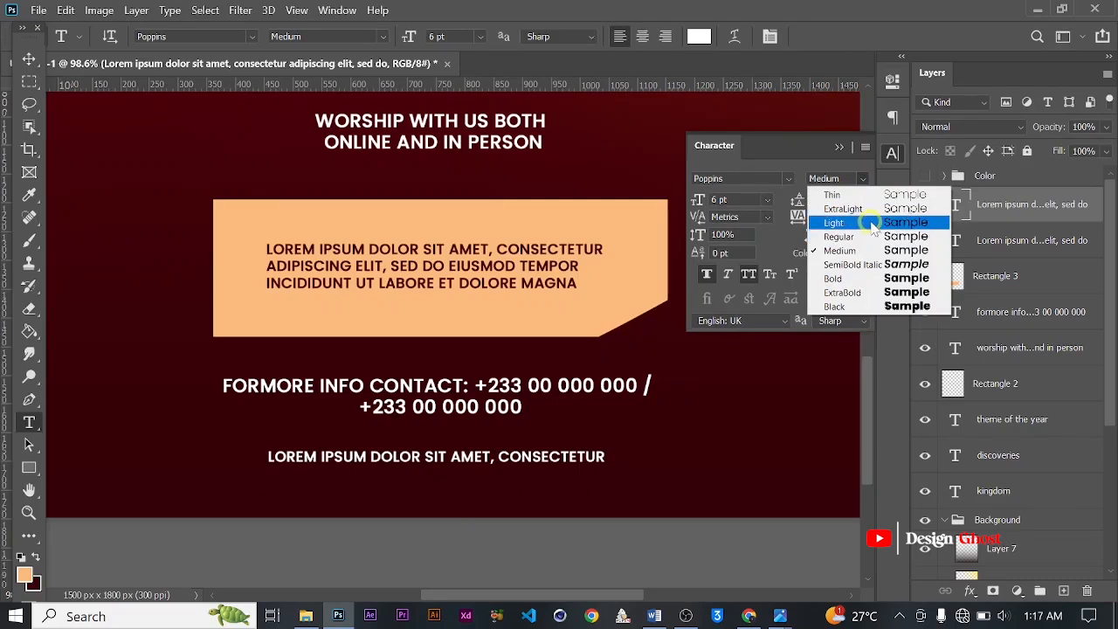
pyautogui.click(838, 222)
pyautogui.click(748, 274)
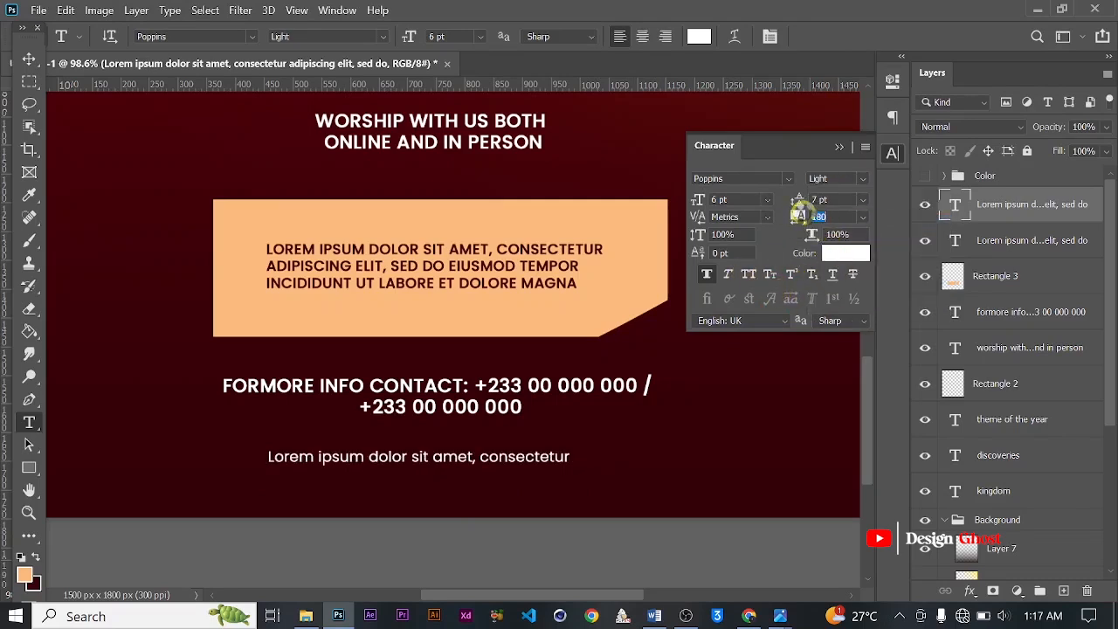
pyautogui.moveTo(793, 216); pyautogui.dragTo(798, 214)
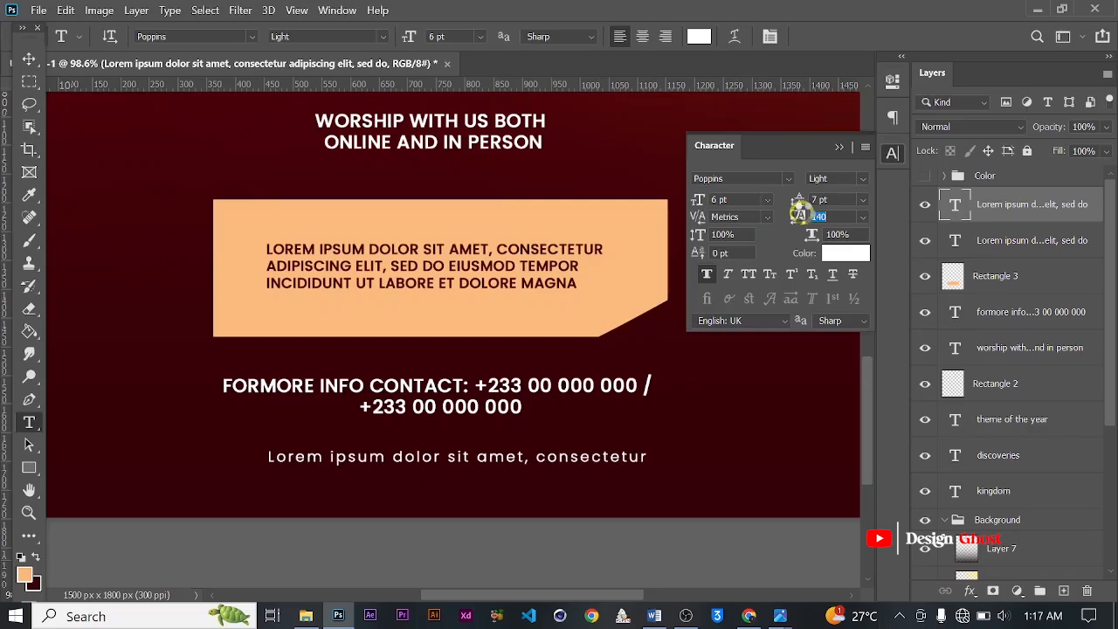
pyautogui.click(840, 146)
# Nudge the closing Lorem ipsum line left so it sits centrally beneath the contact text.
pyautogui.scroll(-1, 573, 403)
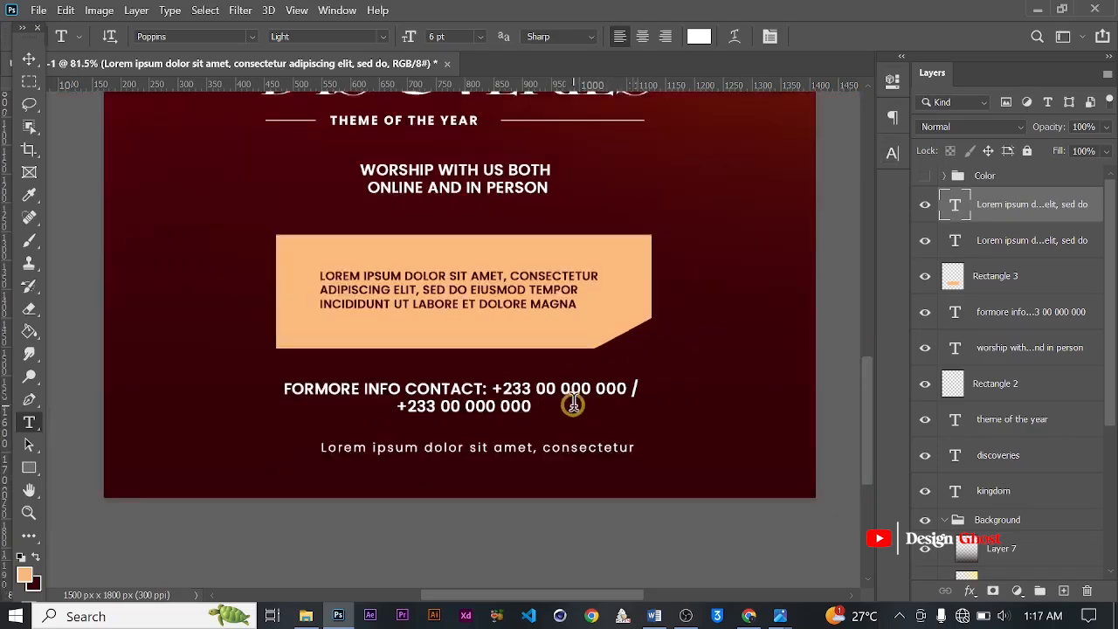
pyautogui.scroll(-1, 573, 403)
pyautogui.click(29, 59)
pyautogui.hotkey('ctrl', '0')
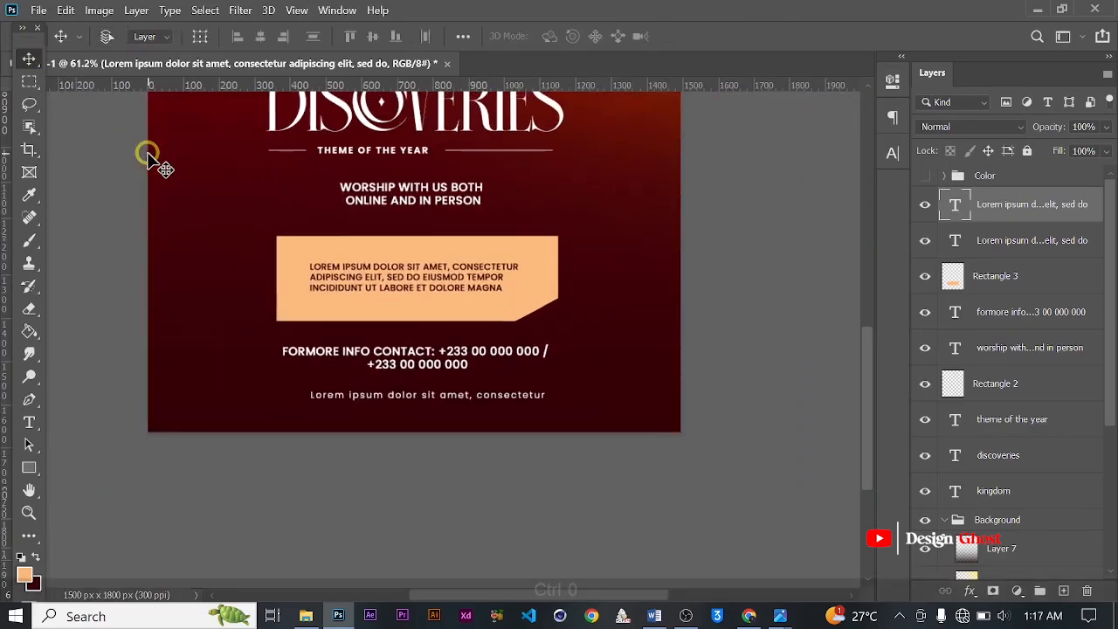
pyautogui.scroll(3, 458, 478)
pyautogui.moveTo(457, 471); pyautogui.dragTo(455, 376)
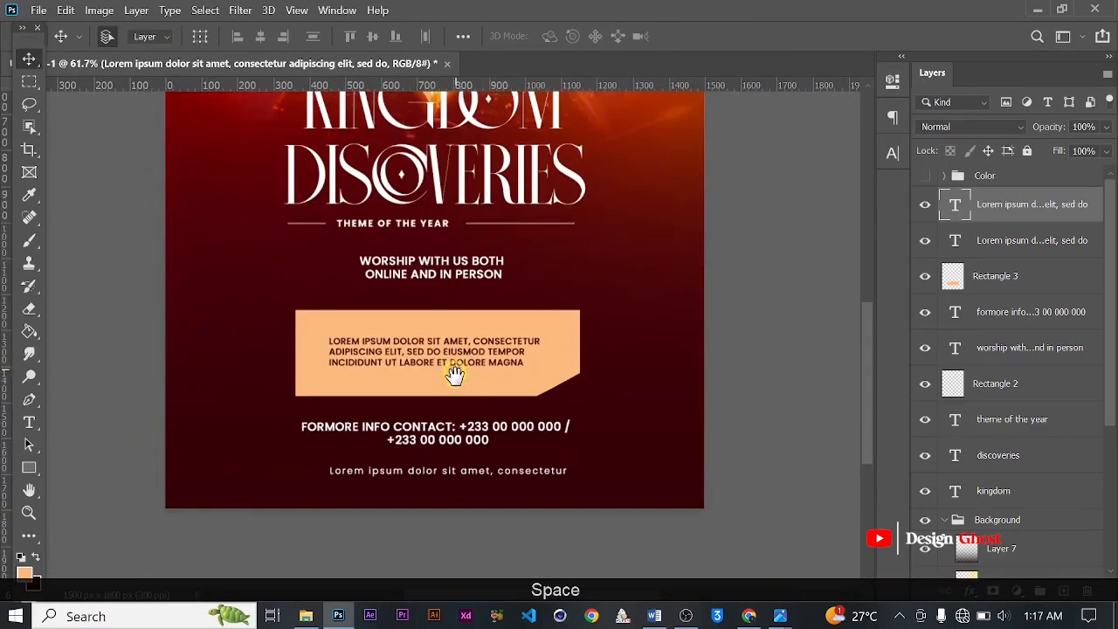
pyautogui.scroll(-2, 455, 376)
pyautogui.press('Left')
pyautogui.press('Left')
pyautogui.press('Left')
pyautogui.press('Left')
pyautogui.press('Left')
pyautogui.press('Left')
pyautogui.press('Left')
pyautogui.press('Left')
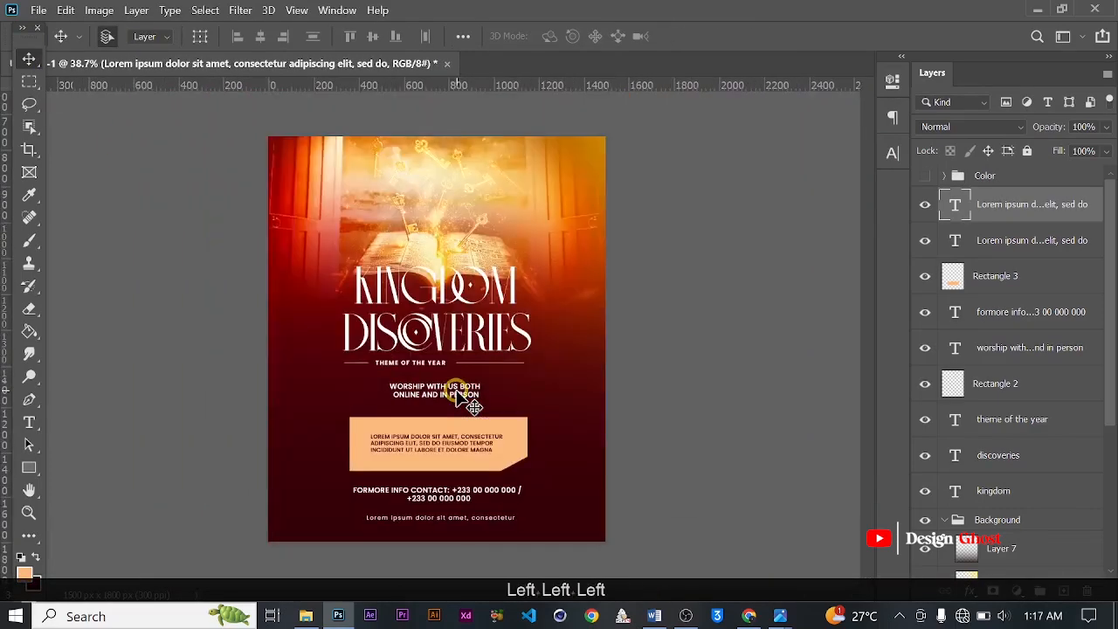
pyautogui.press('Left')
pyautogui.press('Return')
# Draw a rounded rectangle about 603 × 139 px over the book, above the KINGDOM title.
pyautogui.hotkey('ctrl', '0')
pyautogui.scroll(-3, 508, 352)
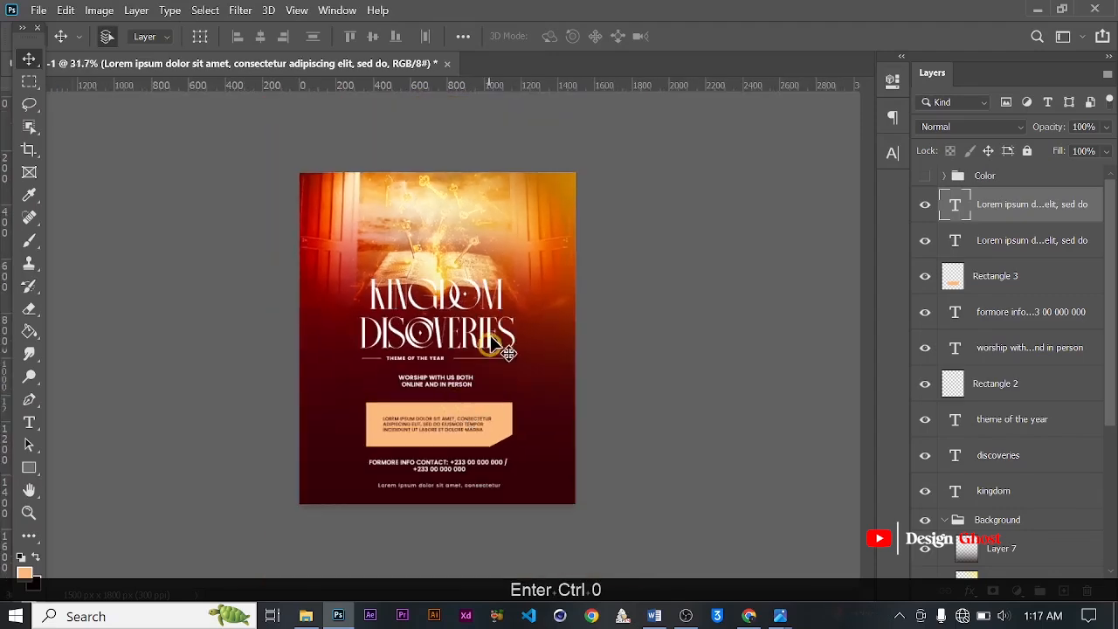
pyautogui.click(31, 470)
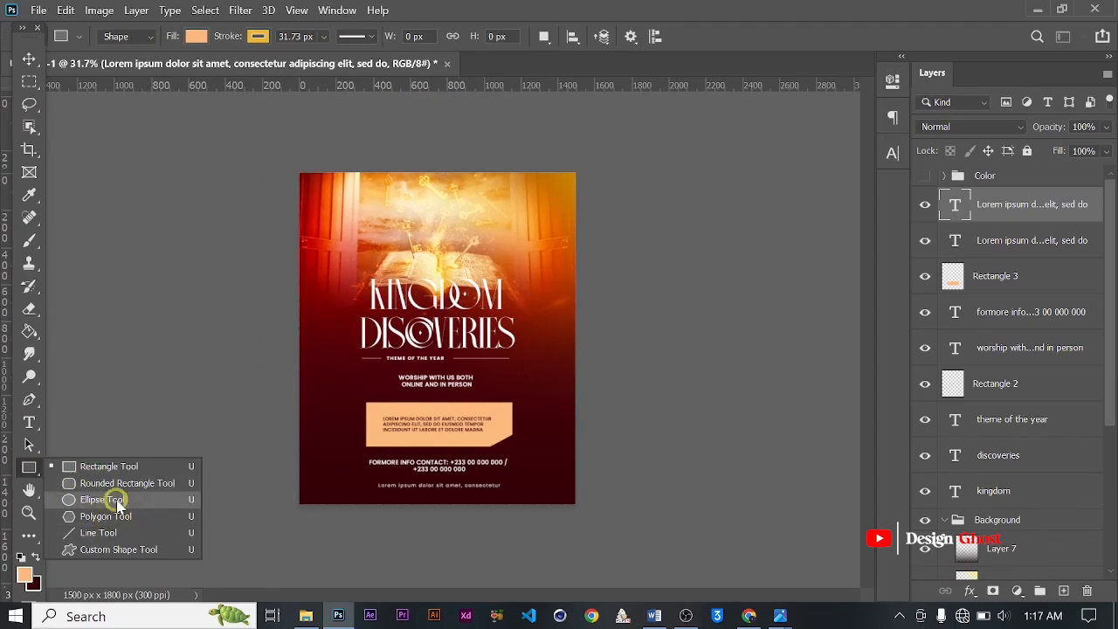
pyautogui.click(127, 484)
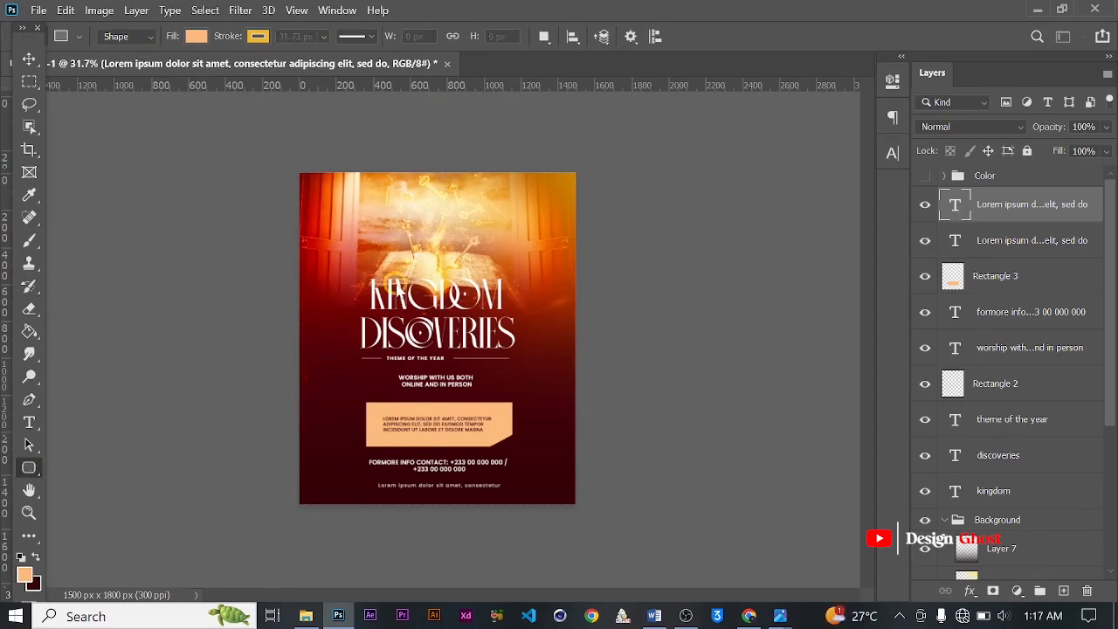
pyautogui.hotkey('ctrl', '0')
pyautogui.moveTo(366, 190)
pyautogui.mouseDown()
pyautogui.moveTo(528, 218)
pyautogui.moveTo(525, 228)
pyautogui.mouseUp()
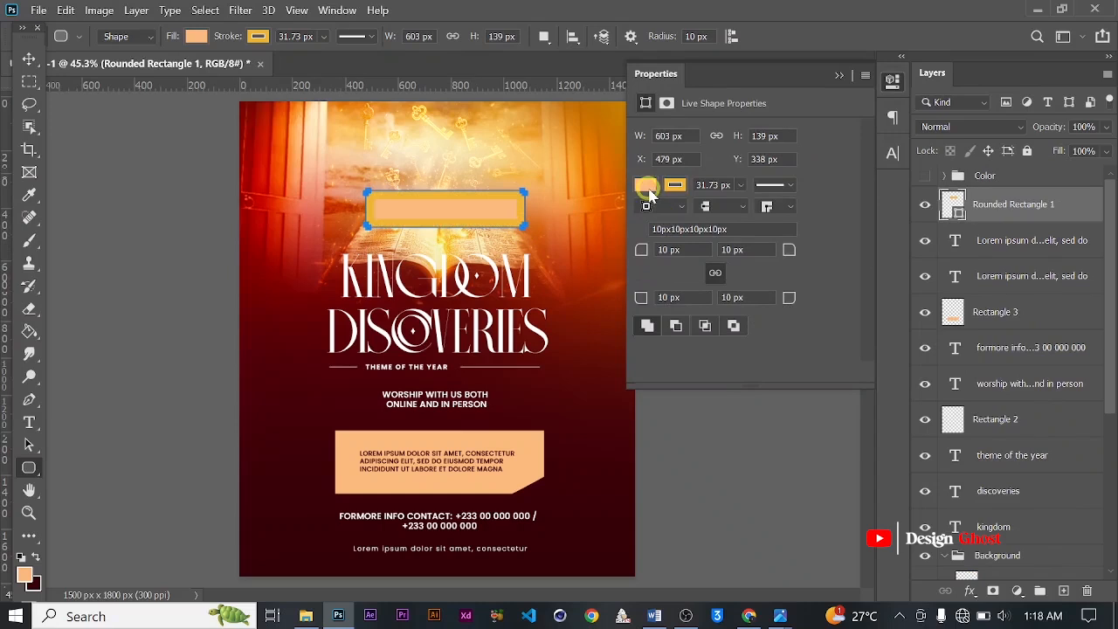
# Set the rounded rectangle's stroke width to 0 px and its fill to black.
pyautogui.click(741, 185)
pyautogui.moveTo(753, 206); pyautogui.dragTo(661, 203)
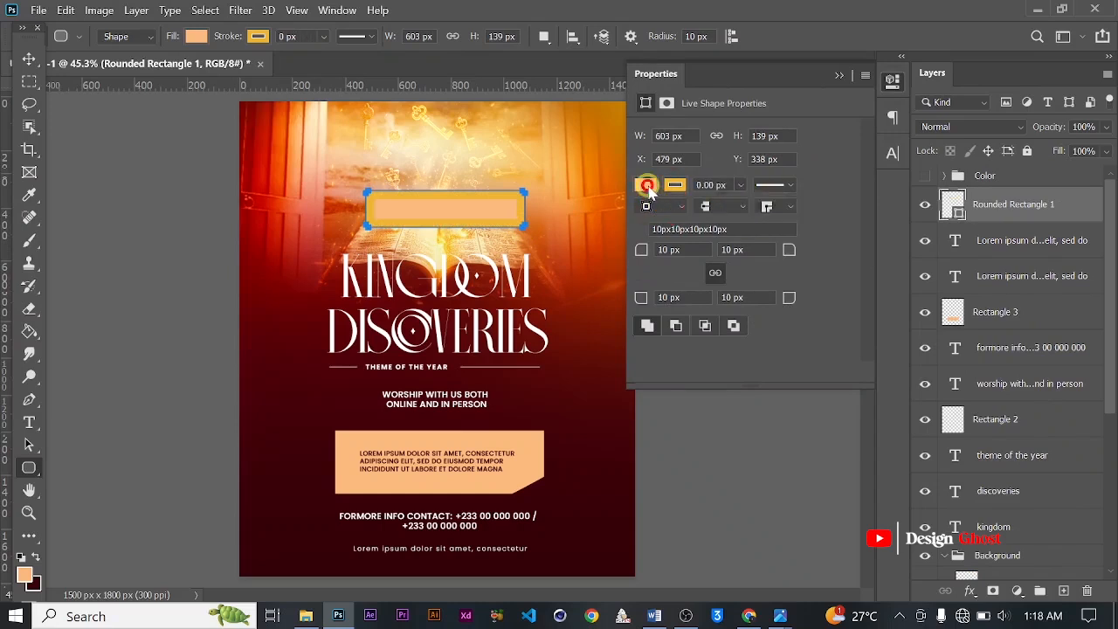
pyautogui.click(648, 184)
pyautogui.click(770, 142)
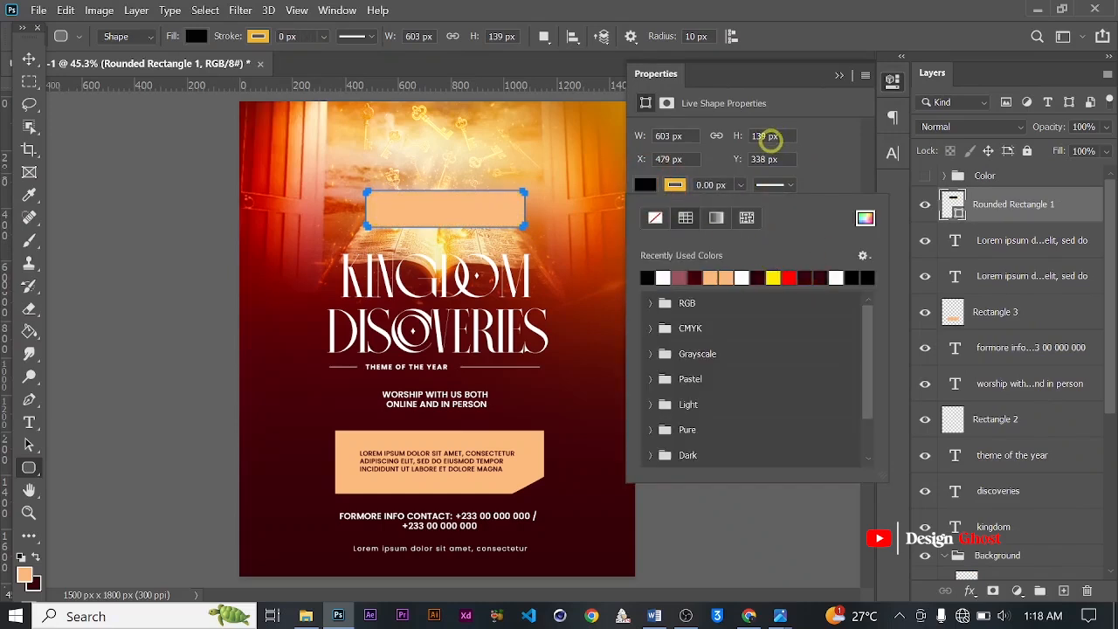
pyautogui.click(836, 177)
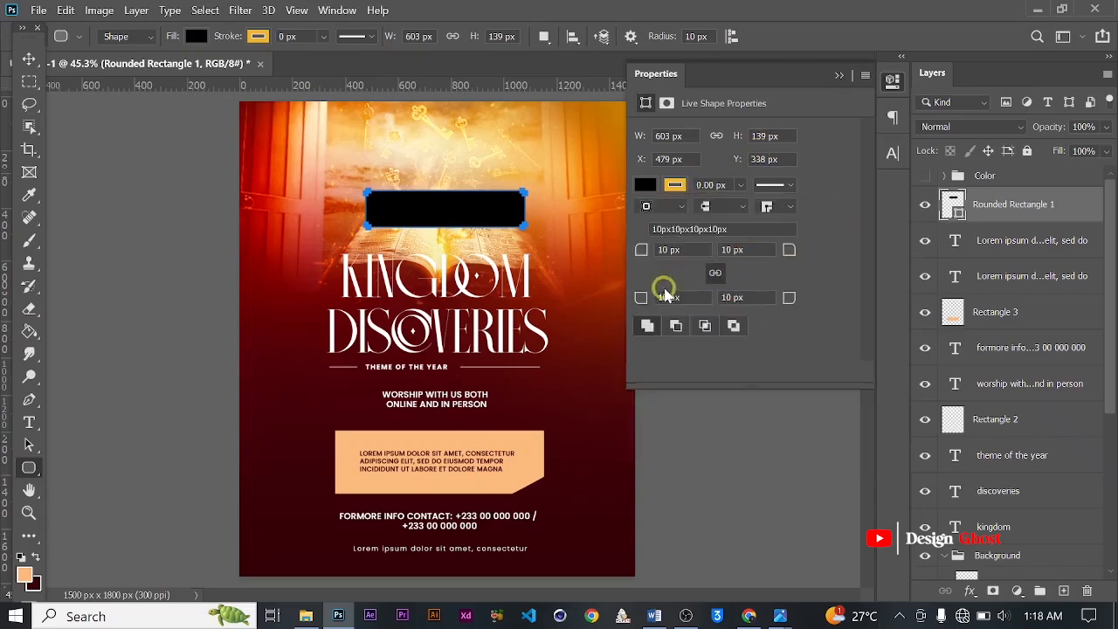
# Round all corners of the black rectangle to 69.5 px and reduce its opacity to 60%.
pyautogui.moveTo(646, 253); pyautogui.dragTo(785, 248)
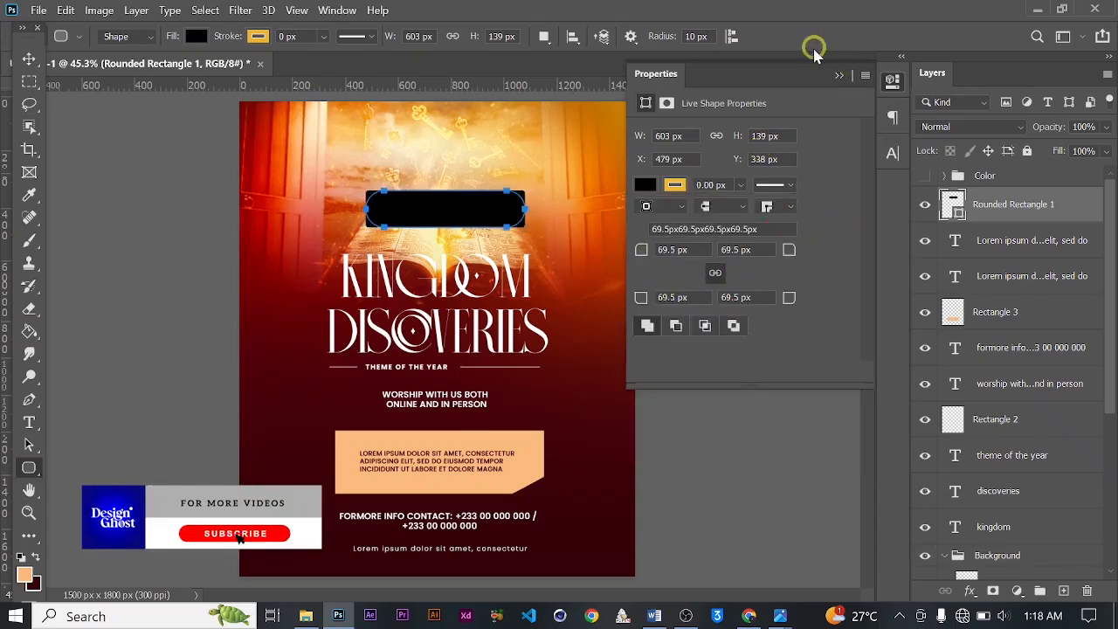
pyautogui.click(837, 74)
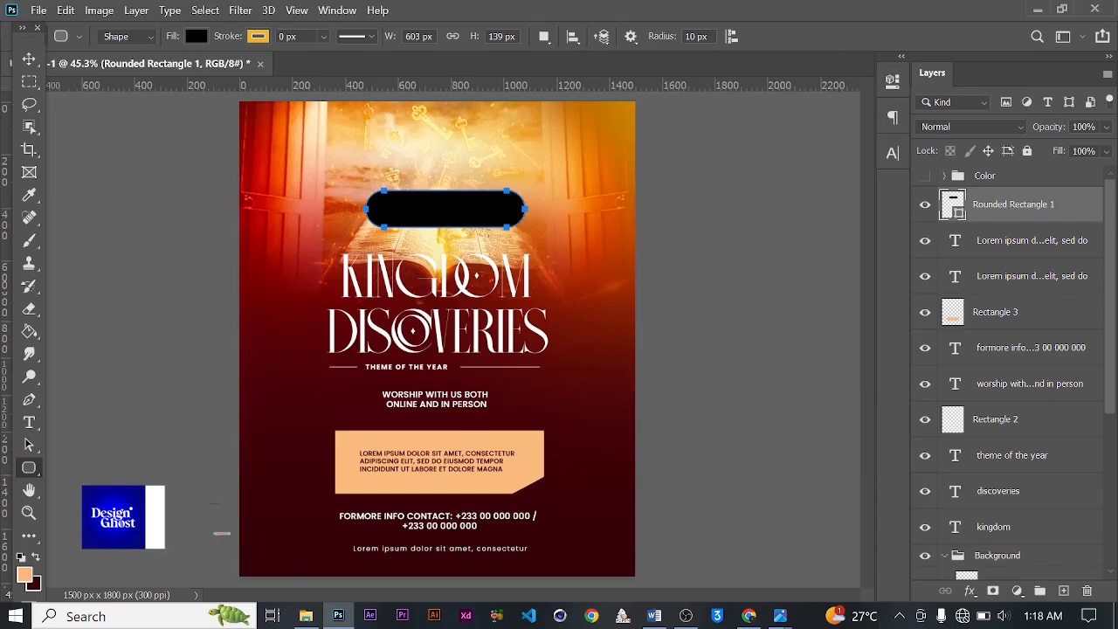
pyautogui.click(1106, 127)
pyautogui.moveTo(1106, 148); pyautogui.dragTo(1078, 150)
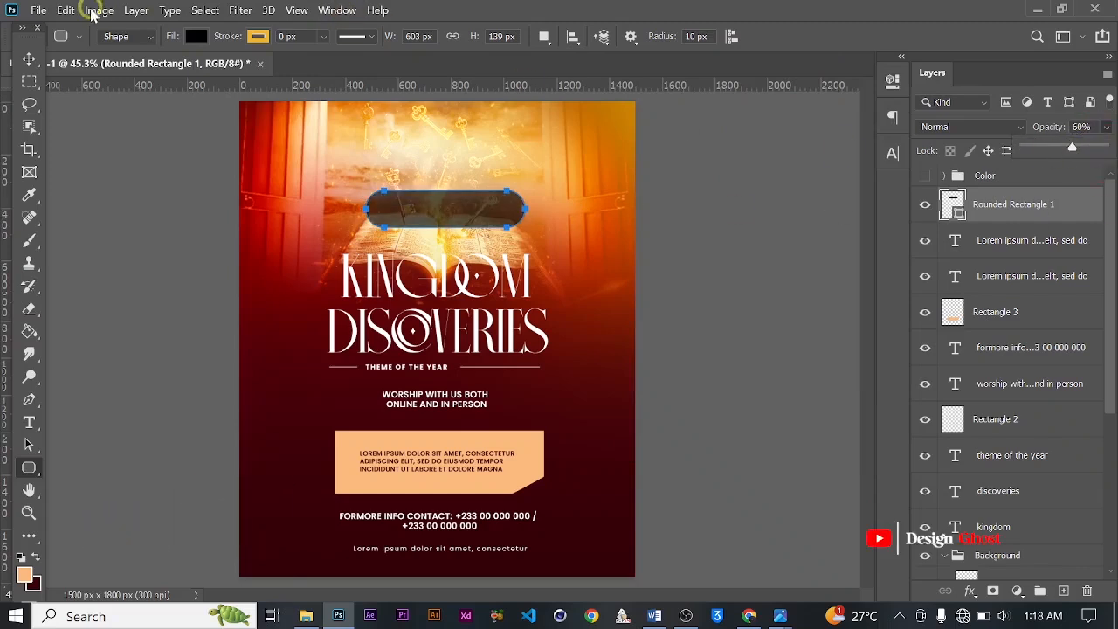
# Move the black pill shape slightly left and closer to the title, and set its opacity to 68%.
pyautogui.click(29, 59)
pyautogui.scroll(2, 462, 217)
pyautogui.moveTo(465, 215); pyautogui.dragTo(439, 237)
pyautogui.click(1105, 126)
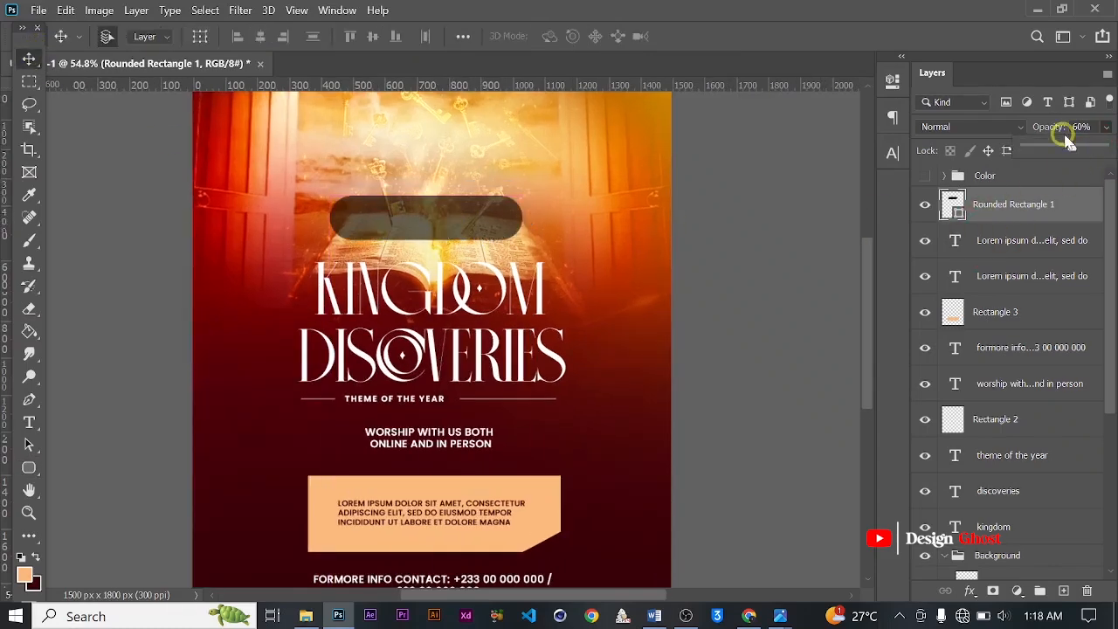
pyautogui.moveTo(1075, 151); pyautogui.dragTo(1078, 151)
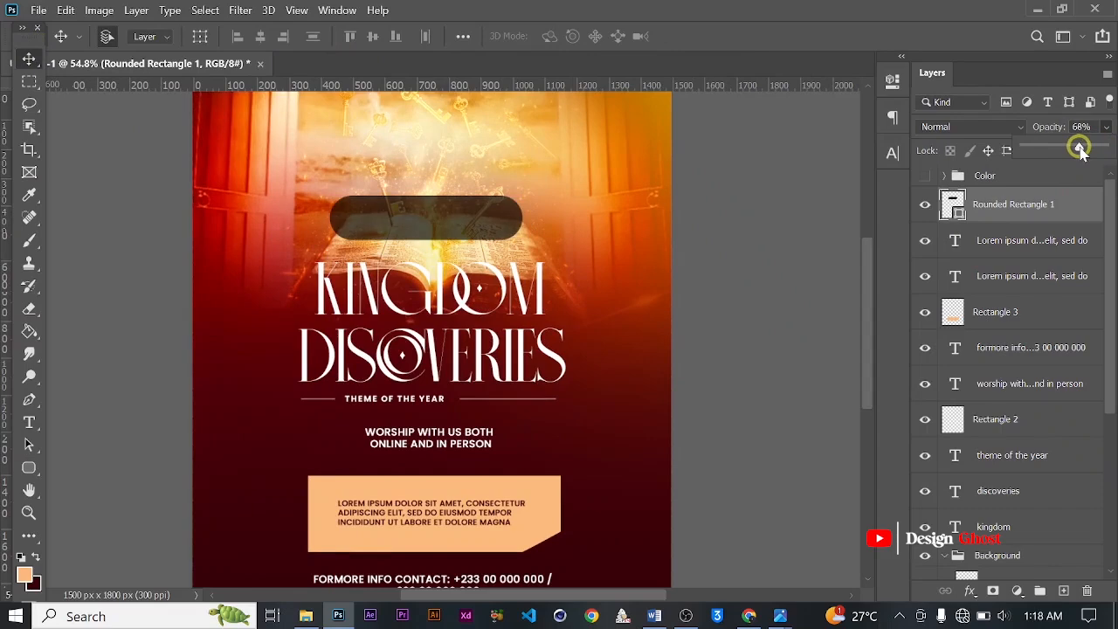
# Center the black pill shape horizontally on the canvas and clear the selection.
pyautogui.hotkey('ctrl', 'a')
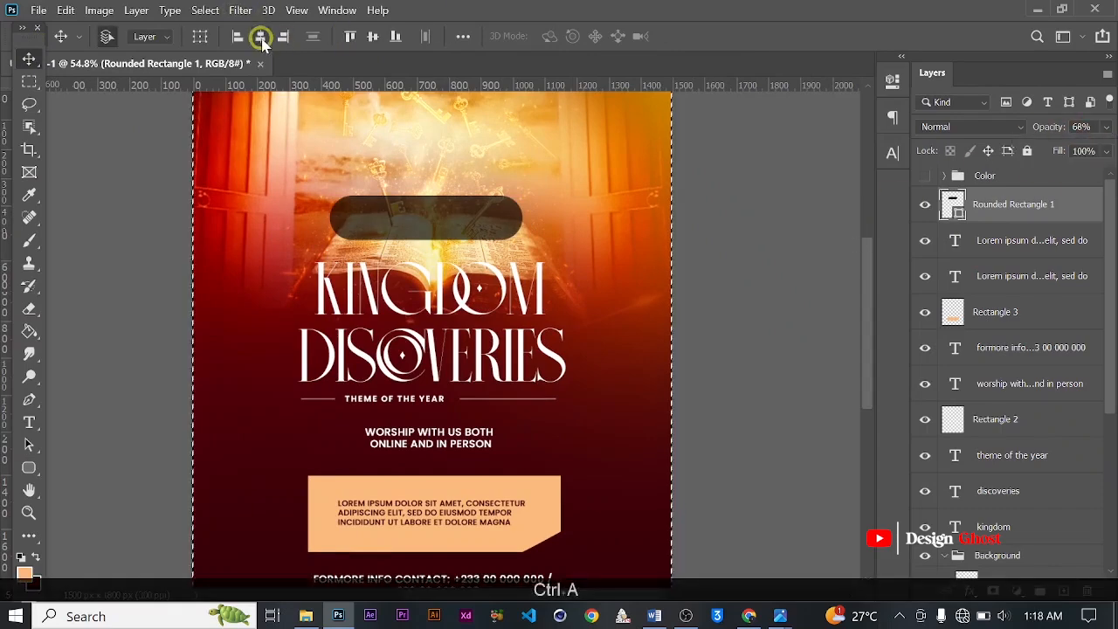
pyautogui.click(261, 39)
pyautogui.hotkey('ctrl', 'd')
pyautogui.scroll(2, 432, 205)
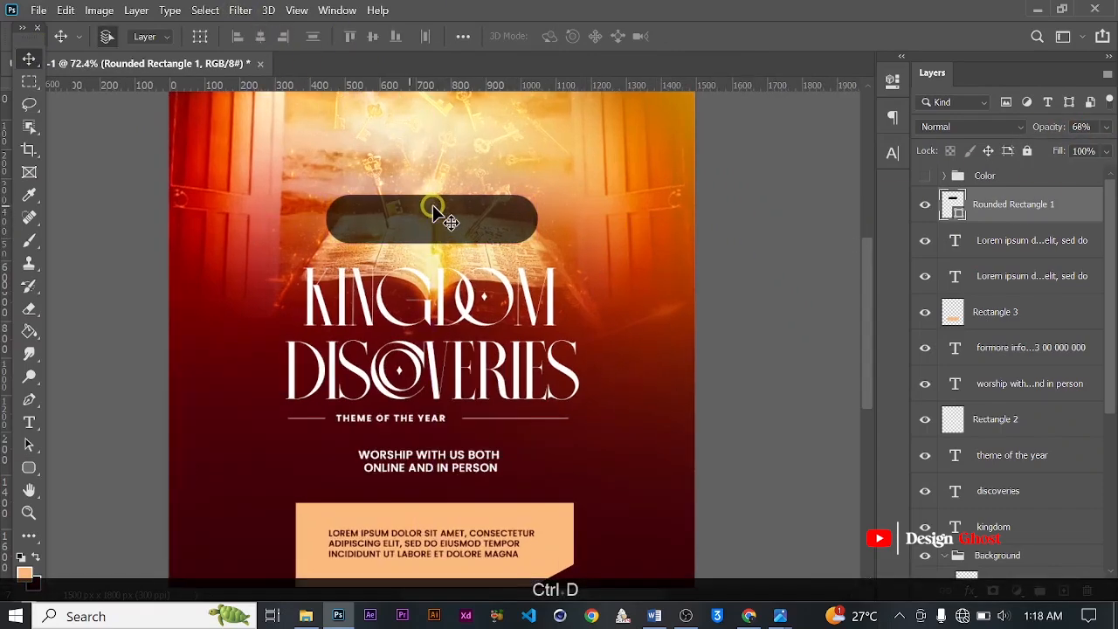
pyautogui.scroll(1, 437, 214)
pyautogui.scroll(-2, 444, 219)
pyautogui.click(29, 423)
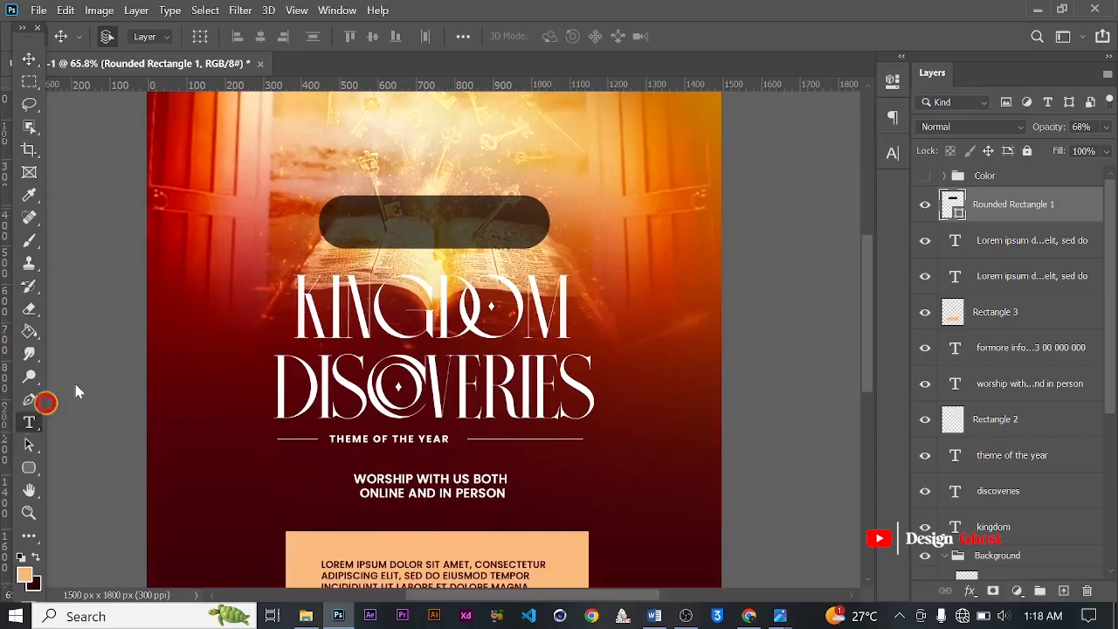
pyautogui.click(1063, 591)
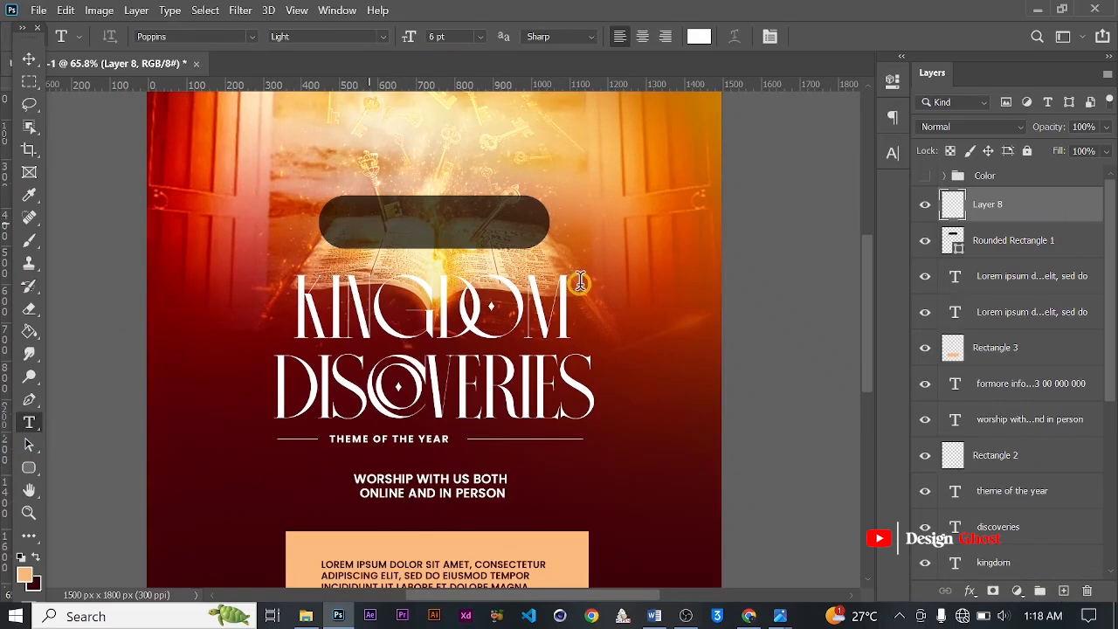
pyautogui.click(580, 281)
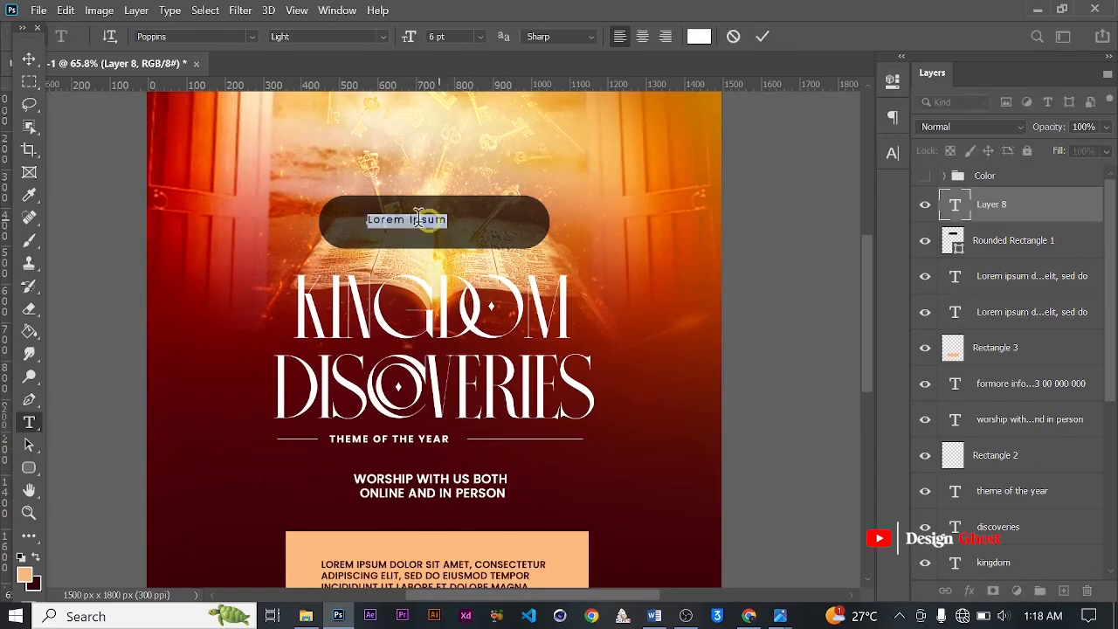
pyautogui.click(765, 36)
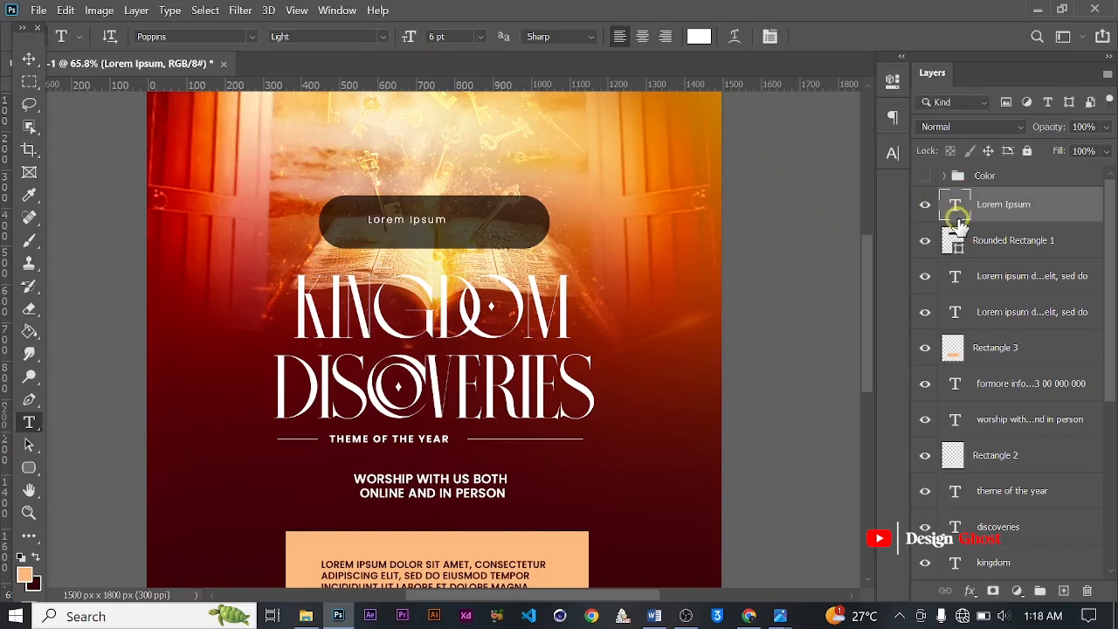
pyautogui.press('BackSpace')
# Add a center-aligned paragraph text box inside the black pill with the placeholder "Lorem ipsum dolor sit amet, consectetur".
pyautogui.scroll(3, 394, 219)
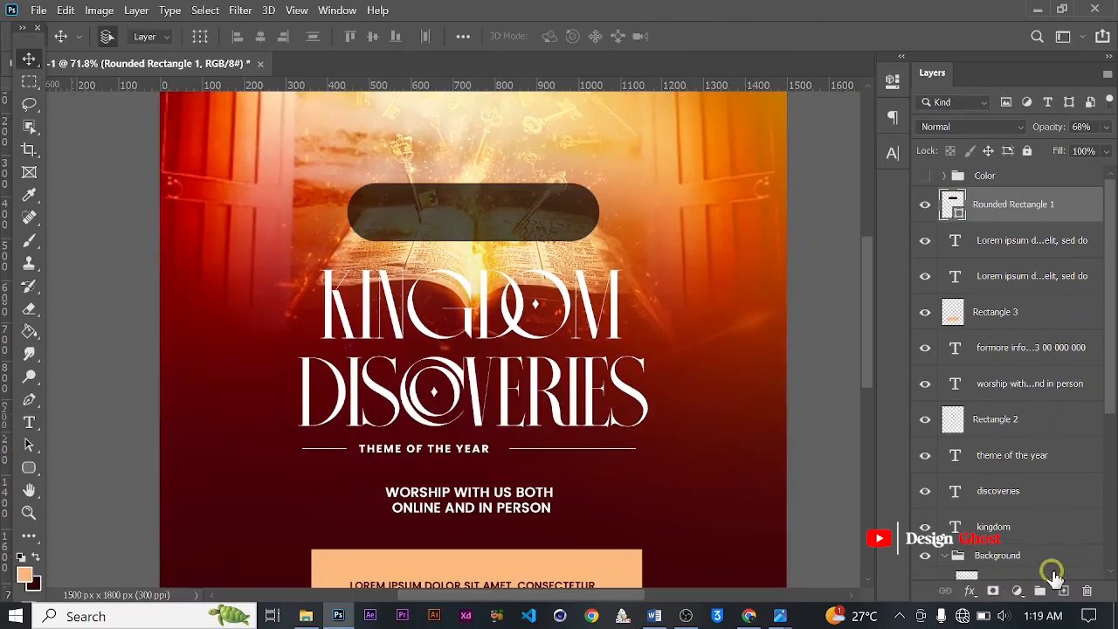
pyautogui.click(1062, 590)
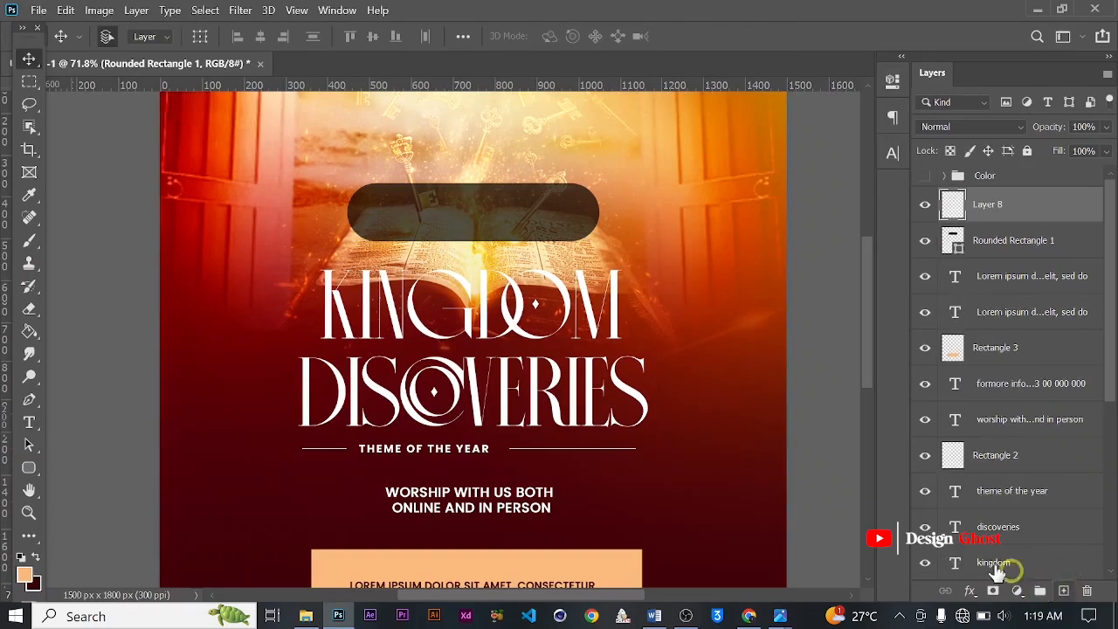
pyautogui.scroll(5, 369, 236)
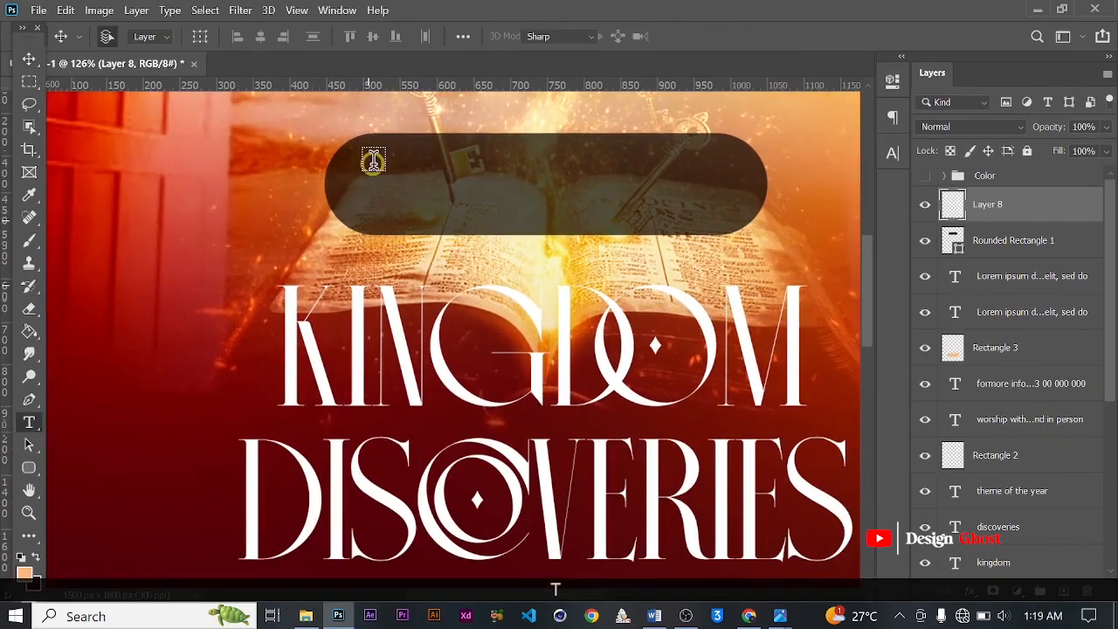
pyautogui.press('t')
pyautogui.moveTo(381, 161); pyautogui.dragTo(688, 202)
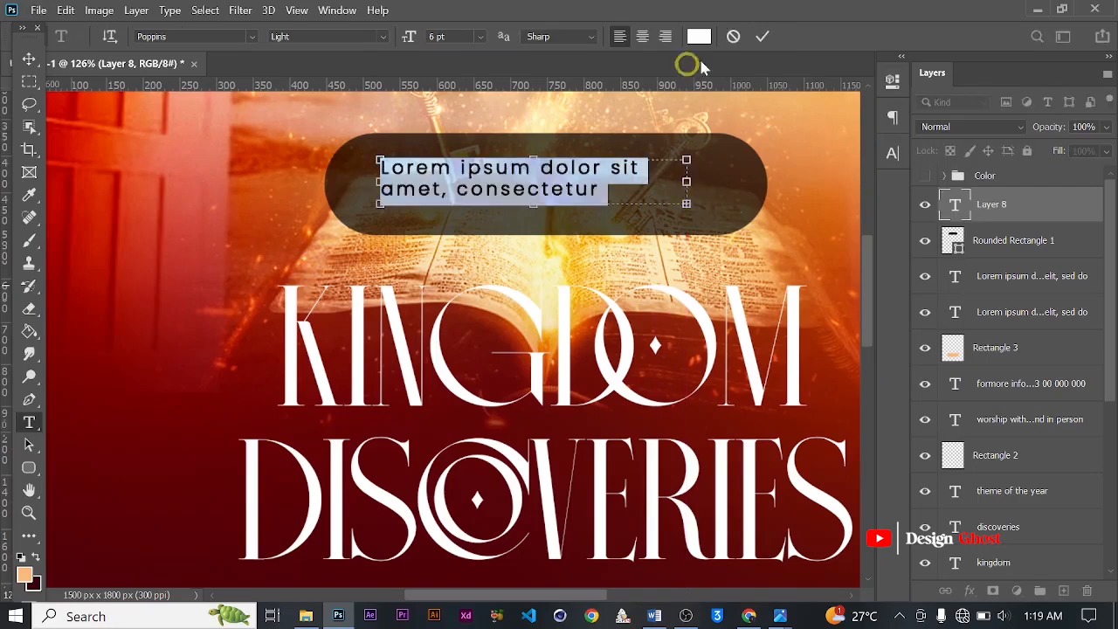
pyautogui.click(642, 36)
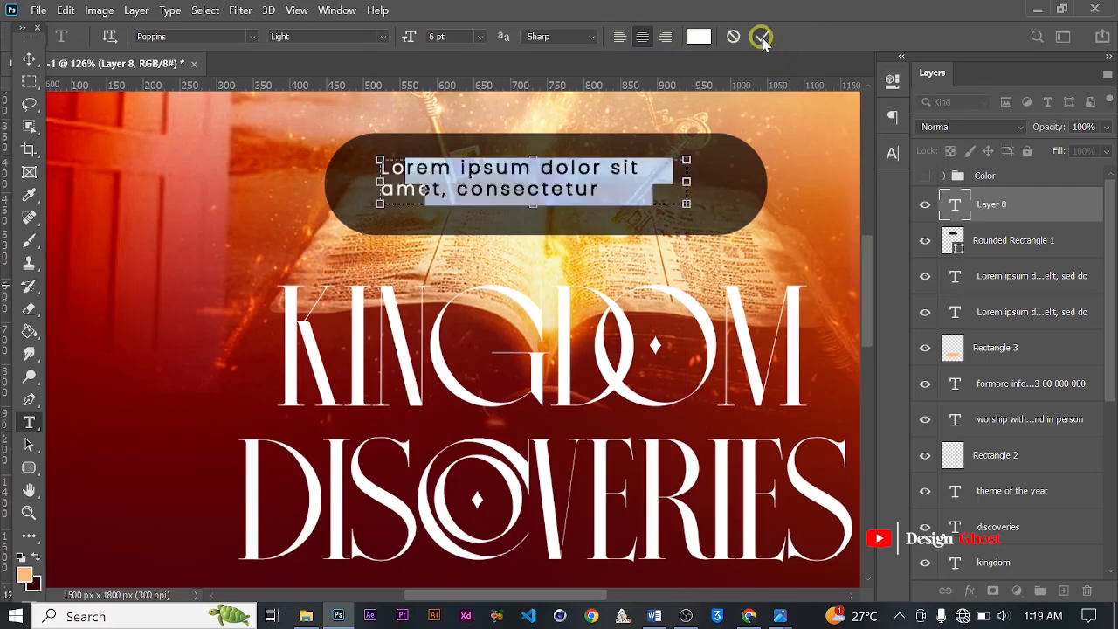
pyautogui.click(781, 156)
pyautogui.click(27, 56)
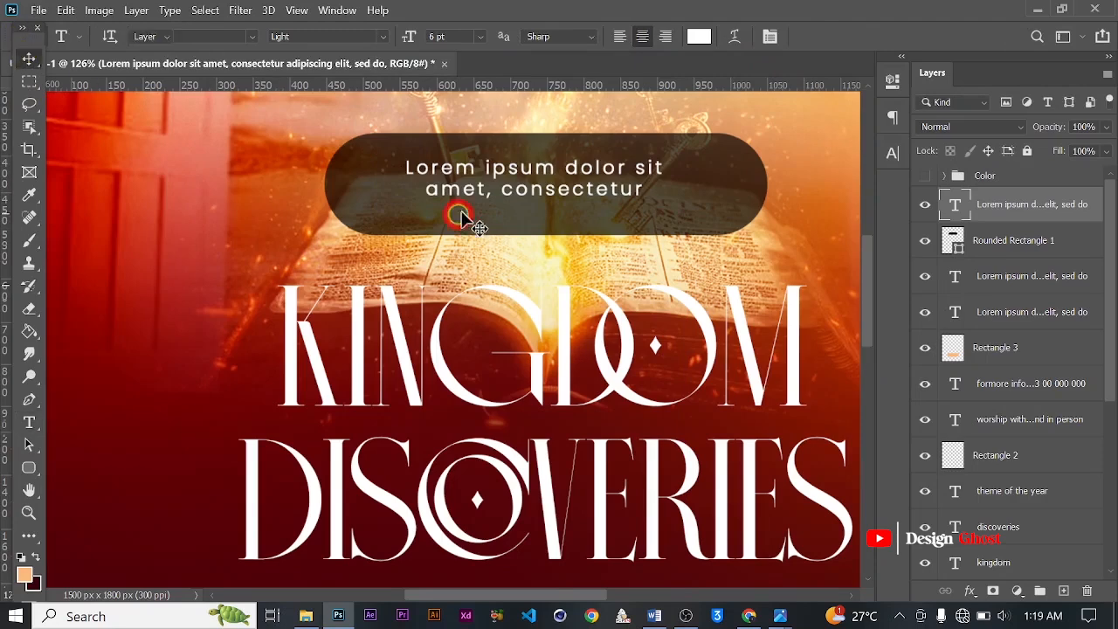
# Set the letter tracking of the placeholder text inside the black pill to 0.
pyautogui.scroll(-1, 460, 215)
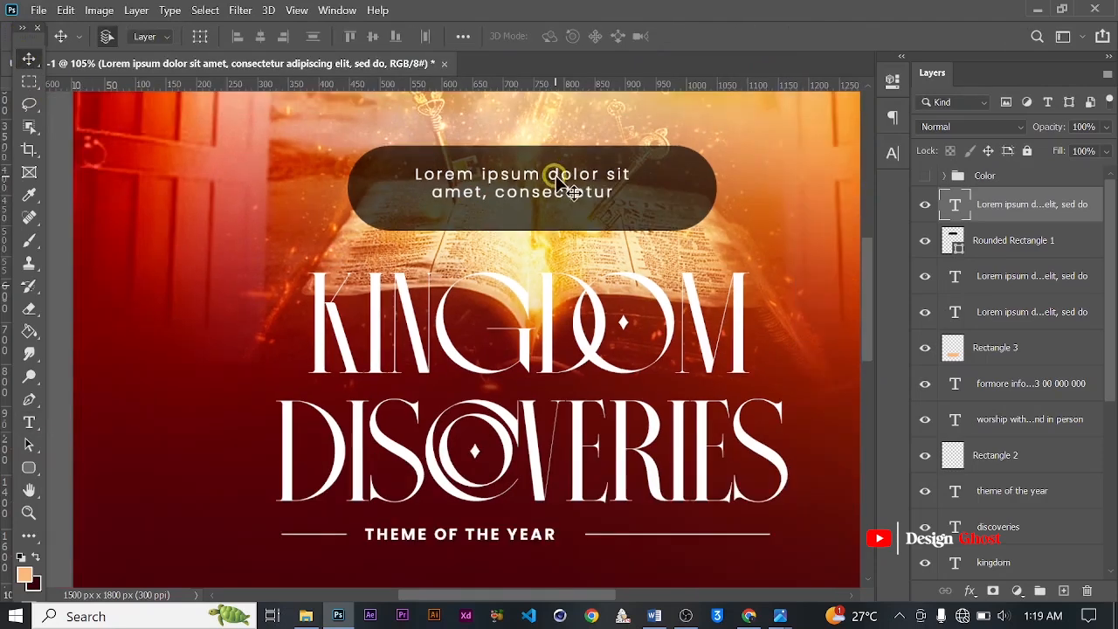
pyautogui.click(892, 155)
pyautogui.click(863, 220)
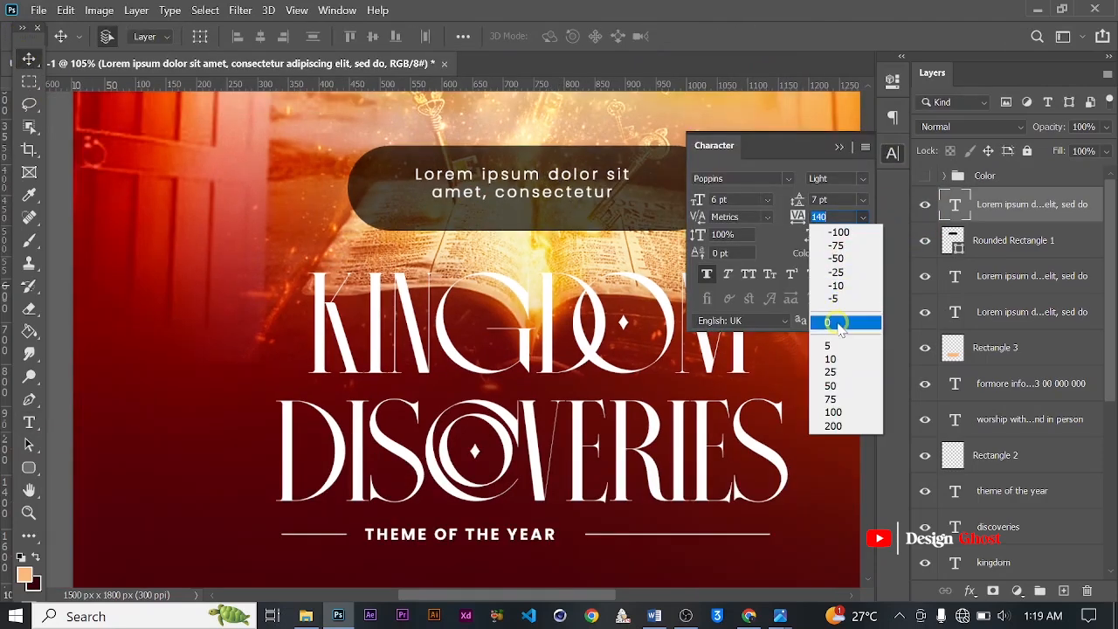
pyautogui.click(828, 322)
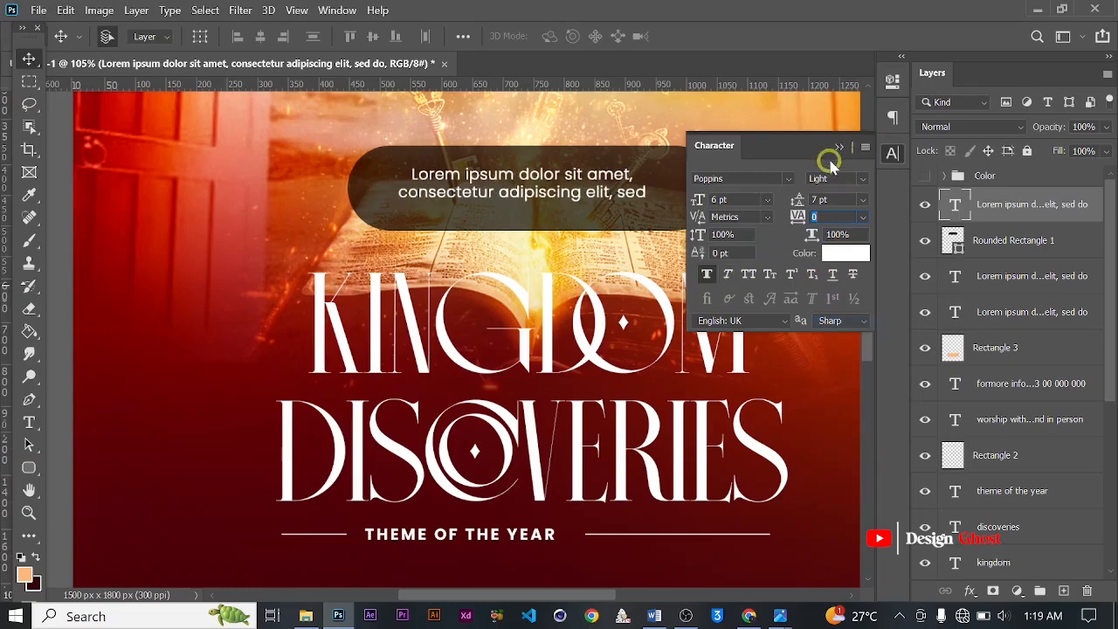
pyautogui.click(835, 145)
# Nudge the placeholder text slightly right and down to center it inside the black pill.
pyautogui.scroll(-3, 575, 190)
pyautogui.press('Right')
pyautogui.press('Right')
pyautogui.press('Right')
pyautogui.press('Right')
pyautogui.press('Right')
pyautogui.press('Right')
pyautogui.press('Right')
pyautogui.press('Right')
pyautogui.press('Right')
pyautogui.press('Right')
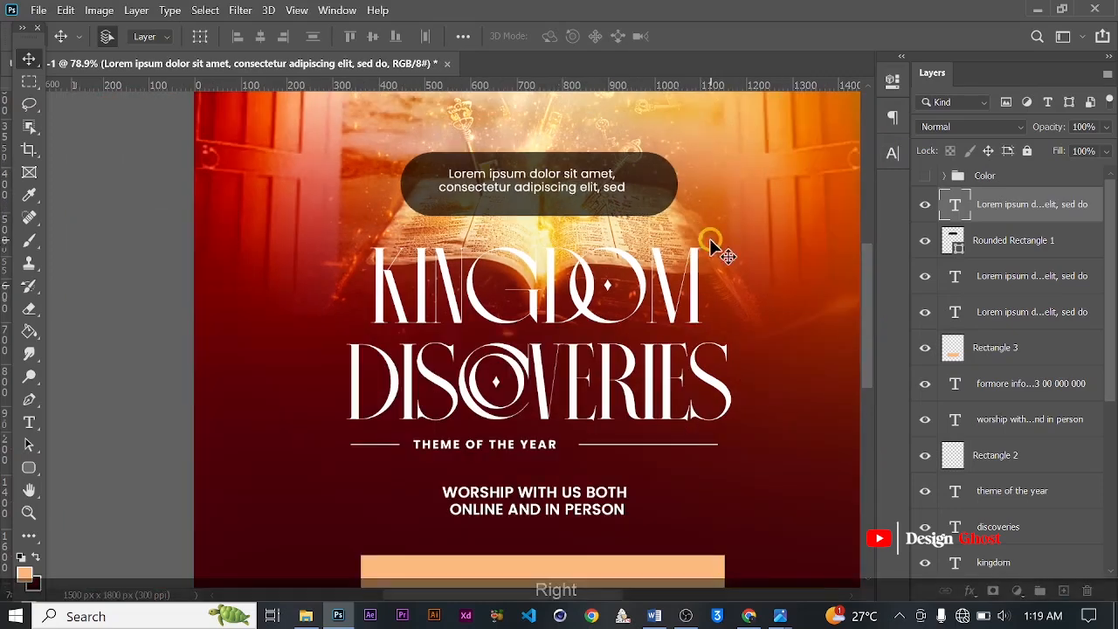
pyautogui.press('Down')
pyautogui.press('Down')
pyautogui.press('Down')
pyautogui.press('Down')
pyautogui.press('Down')
pyautogui.press('Down')
pyautogui.press('Down')
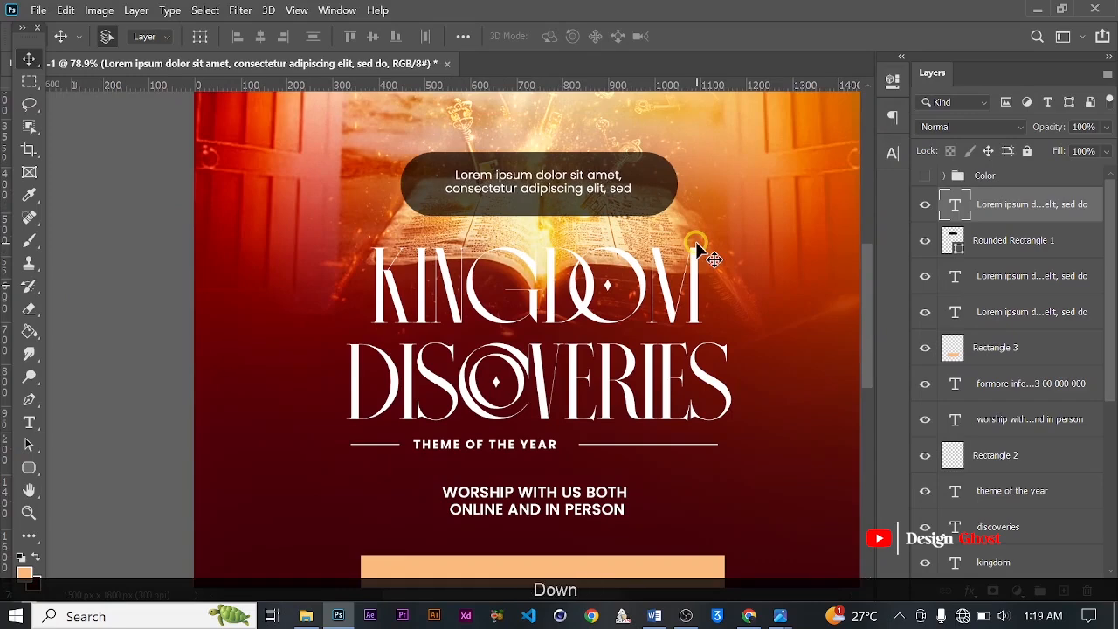
# Scale the pill's placeholder text down proportionally to about 89%.
pyautogui.hotkey('ctrl', 't')
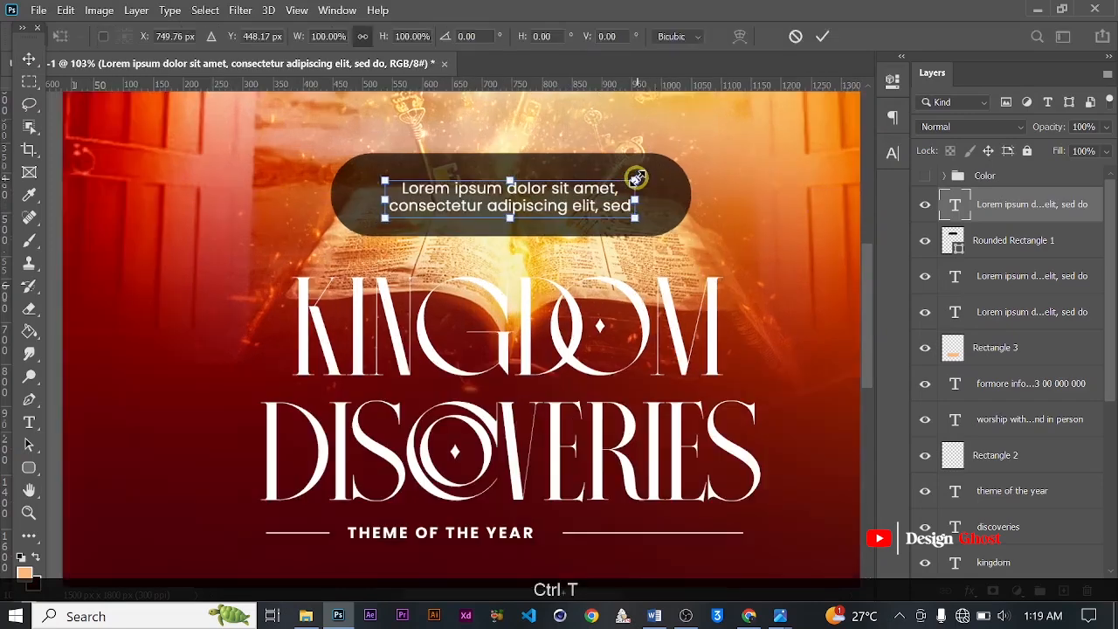
pyautogui.scroll(2, 639, 175)
pyautogui.moveTo(623, 181); pyautogui.dragTo(610, 185)
pyautogui.press('Return')
# Move the reduced placeholder text right and slightly up so it sits centered in the black pill.
pyautogui.press('Right')
pyautogui.press('Right')
pyautogui.press('Right')
pyautogui.press('Right')
pyautogui.press('Right')
pyautogui.press('Right')
pyautogui.press('Right')
pyautogui.press('Right')
pyautogui.press('Right')
pyautogui.press('Right')
pyautogui.press('Right')
pyautogui.press('Right')
pyautogui.press('Right')
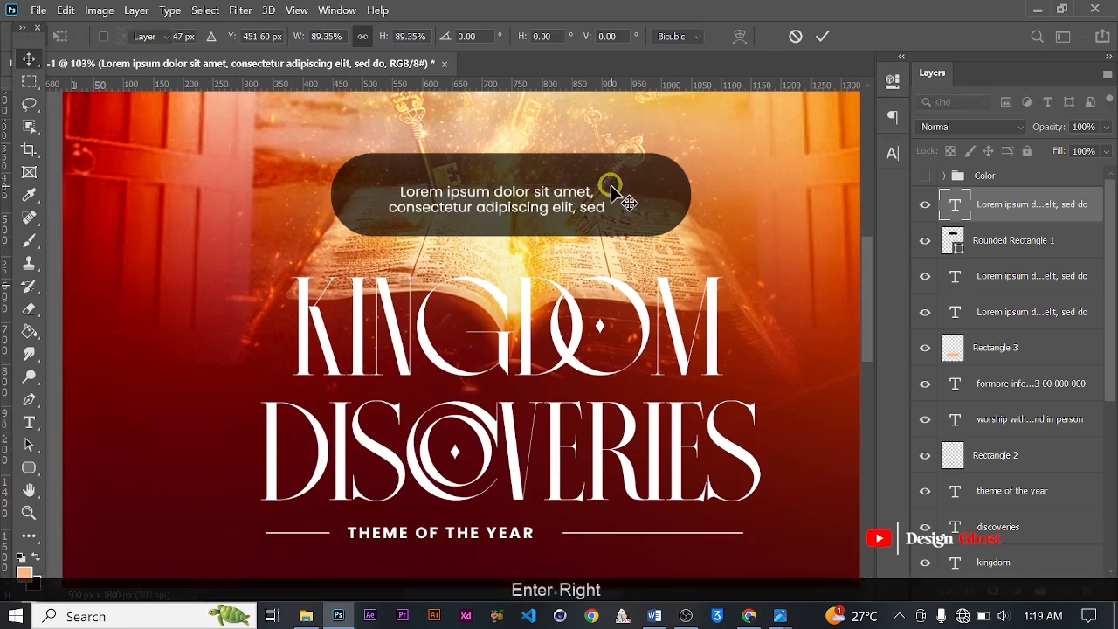
pyautogui.press('Right')
pyautogui.press('Right')
pyautogui.press('Right')
pyautogui.press('Right')
pyautogui.press('Right')
pyautogui.press('Up')
pyautogui.press('Up')
pyautogui.press('Up')
pyautogui.press('Up')
pyautogui.press('Up')
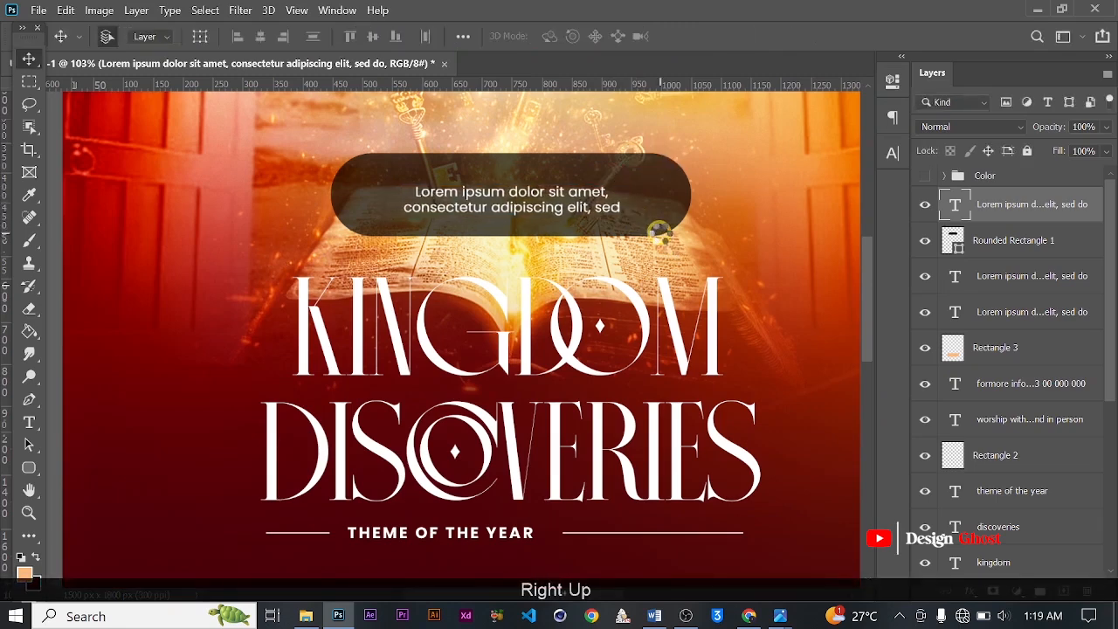
pyautogui.press('Return')
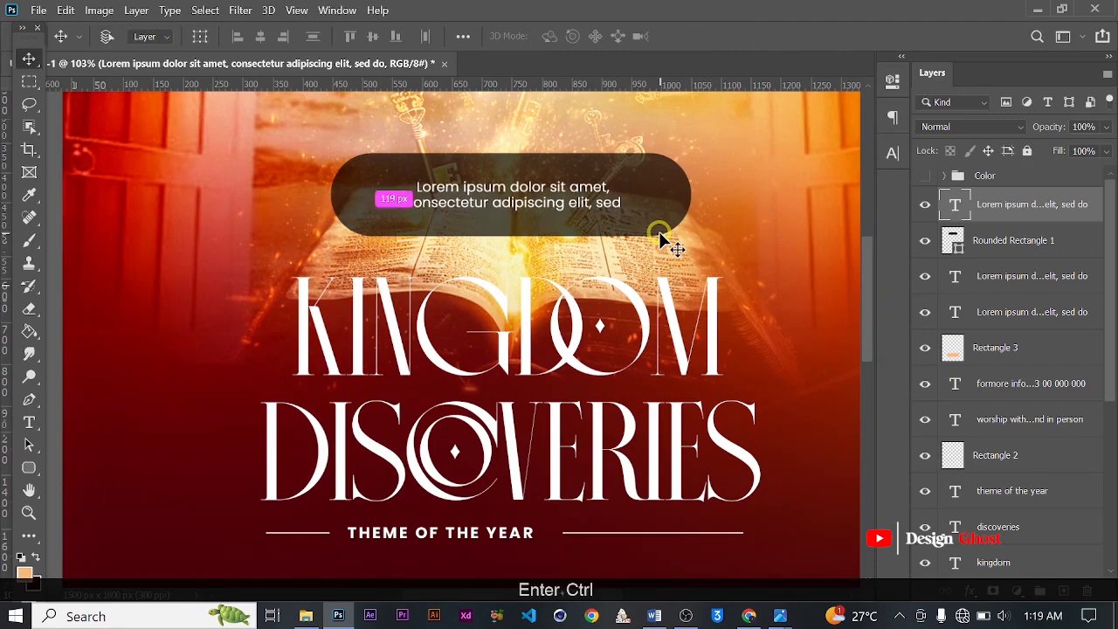
pyautogui.hotkey('ctrl', '0')
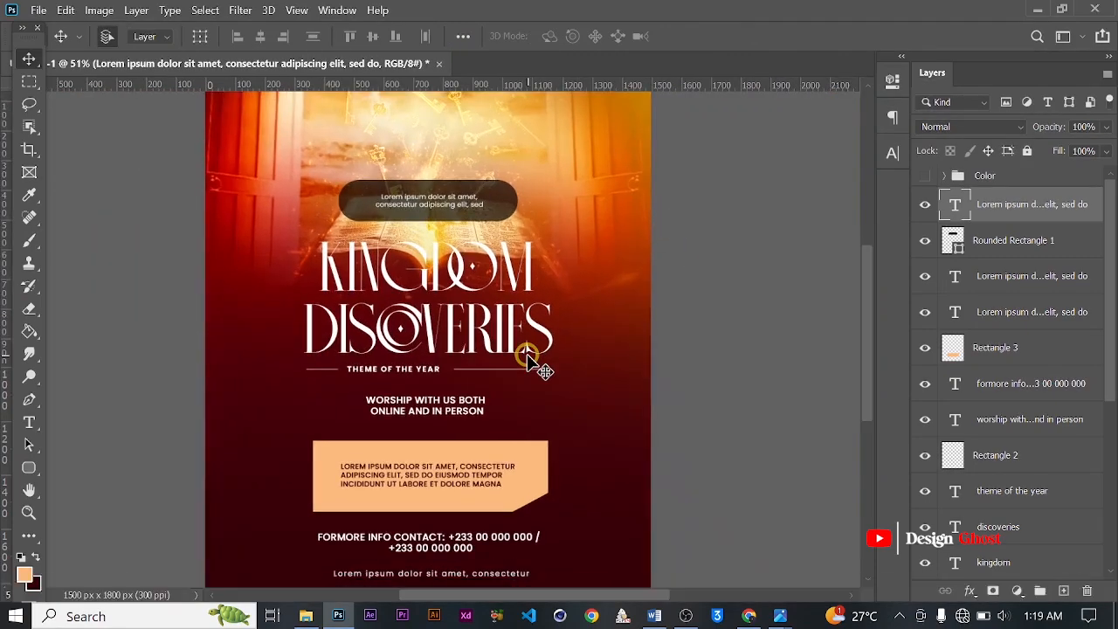